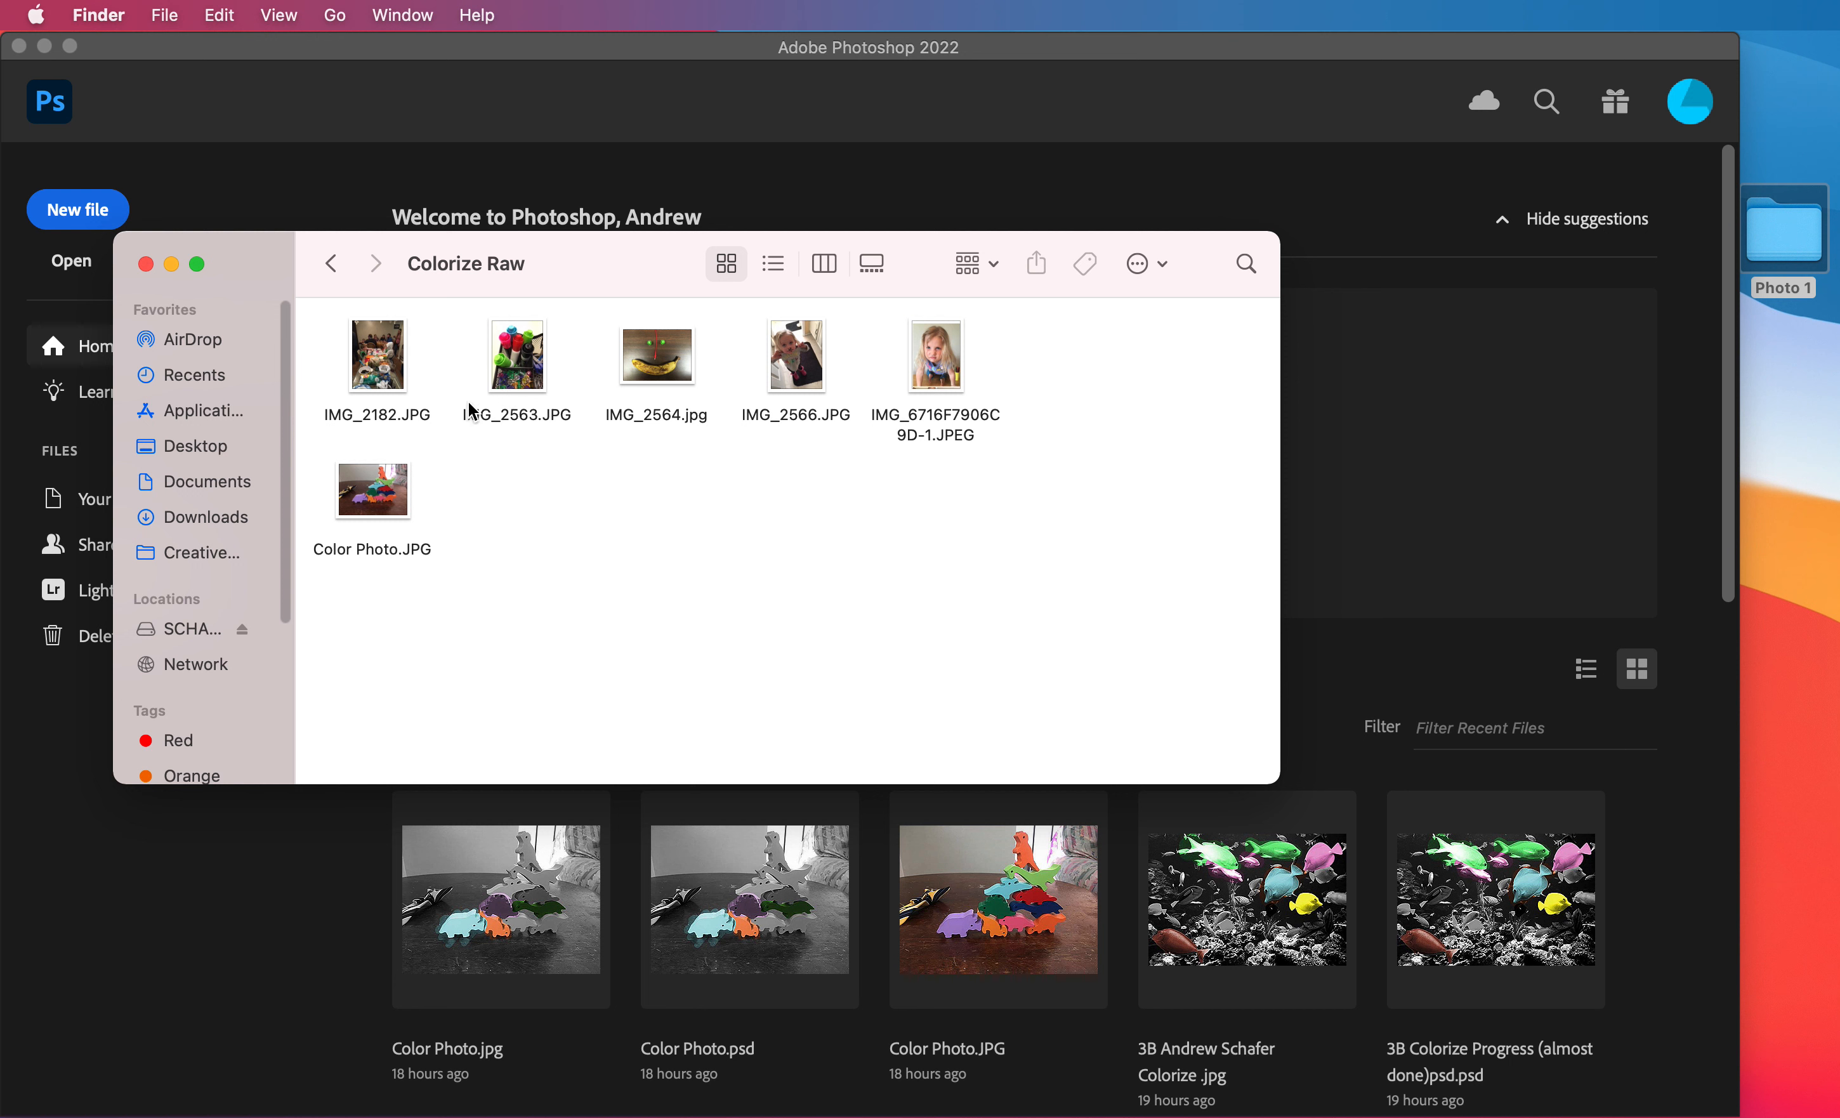
Preview IMG_2182.JPG, IMG_2563.JPG and IMG_2564.jpg in the Colorize Raw folder to compare candidate photos.
{"action": "left_click", "coordinate": [396, 364]}
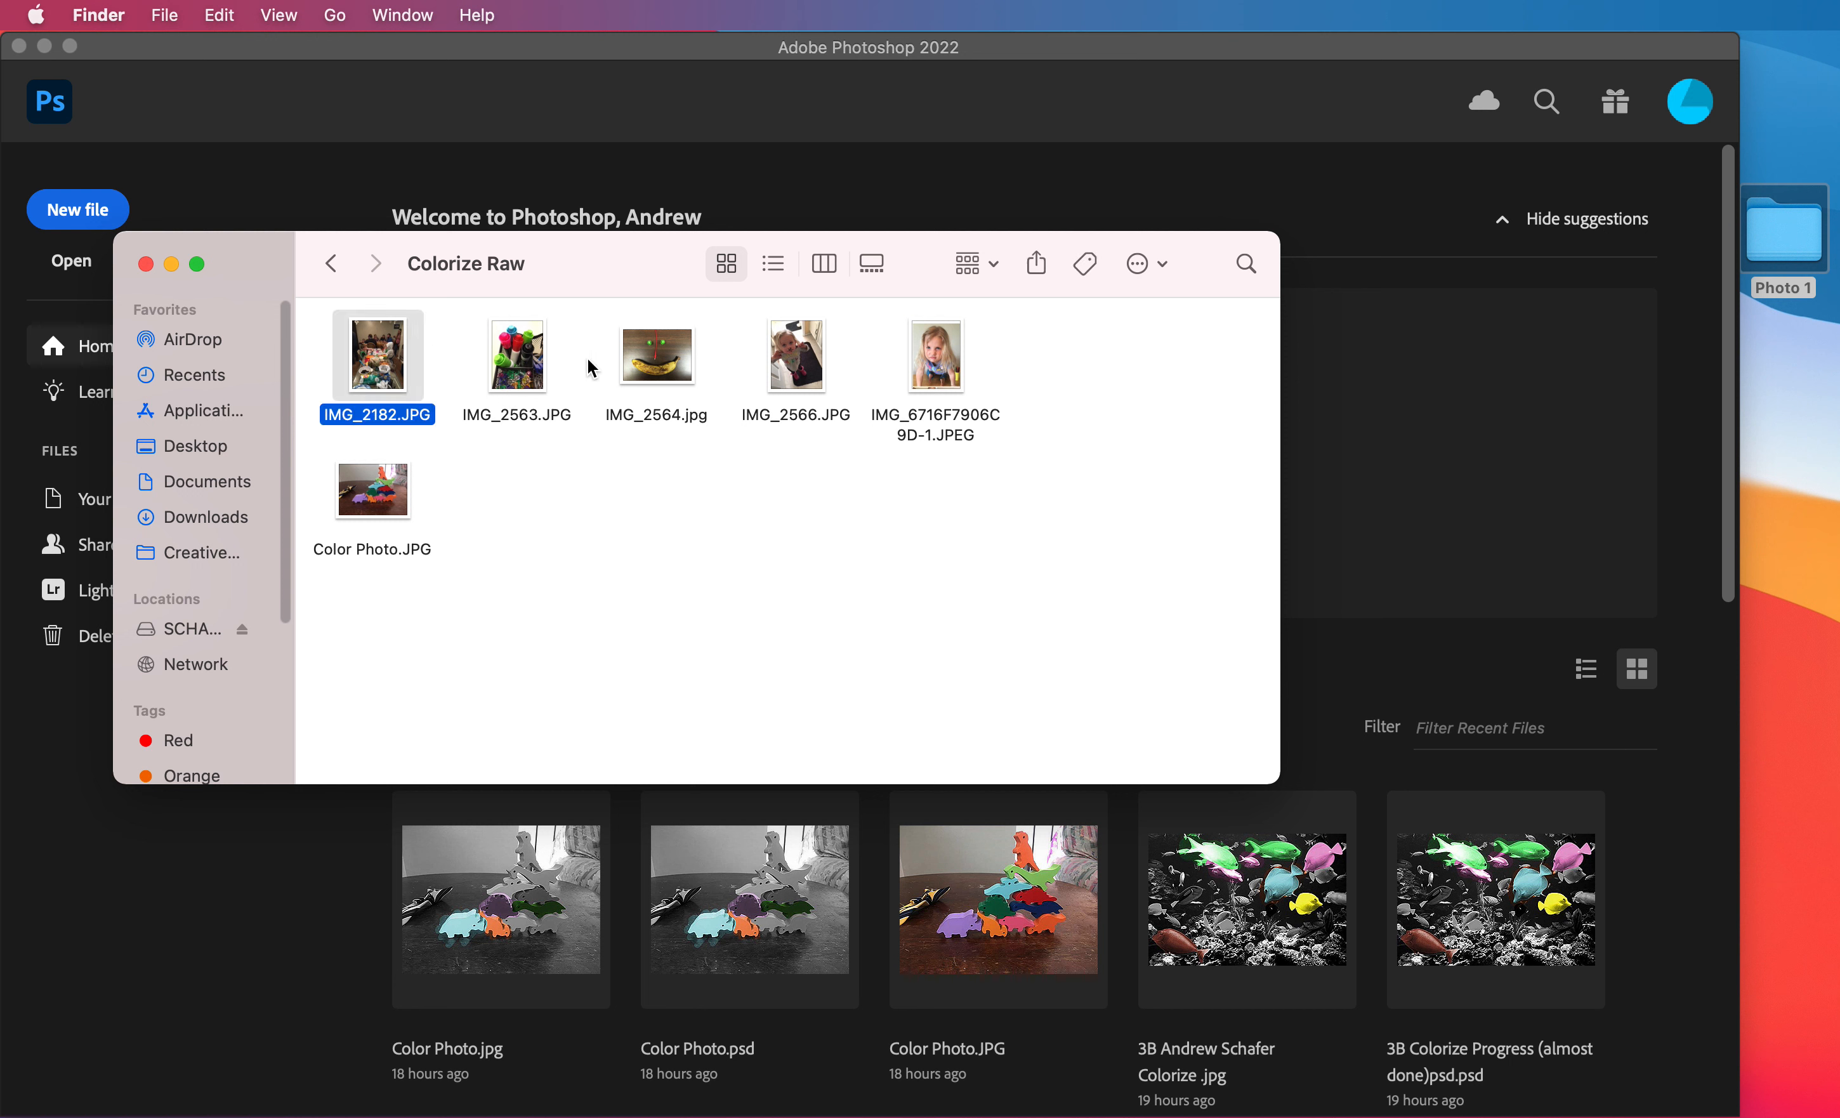
{"action": "key", "text": "space"}
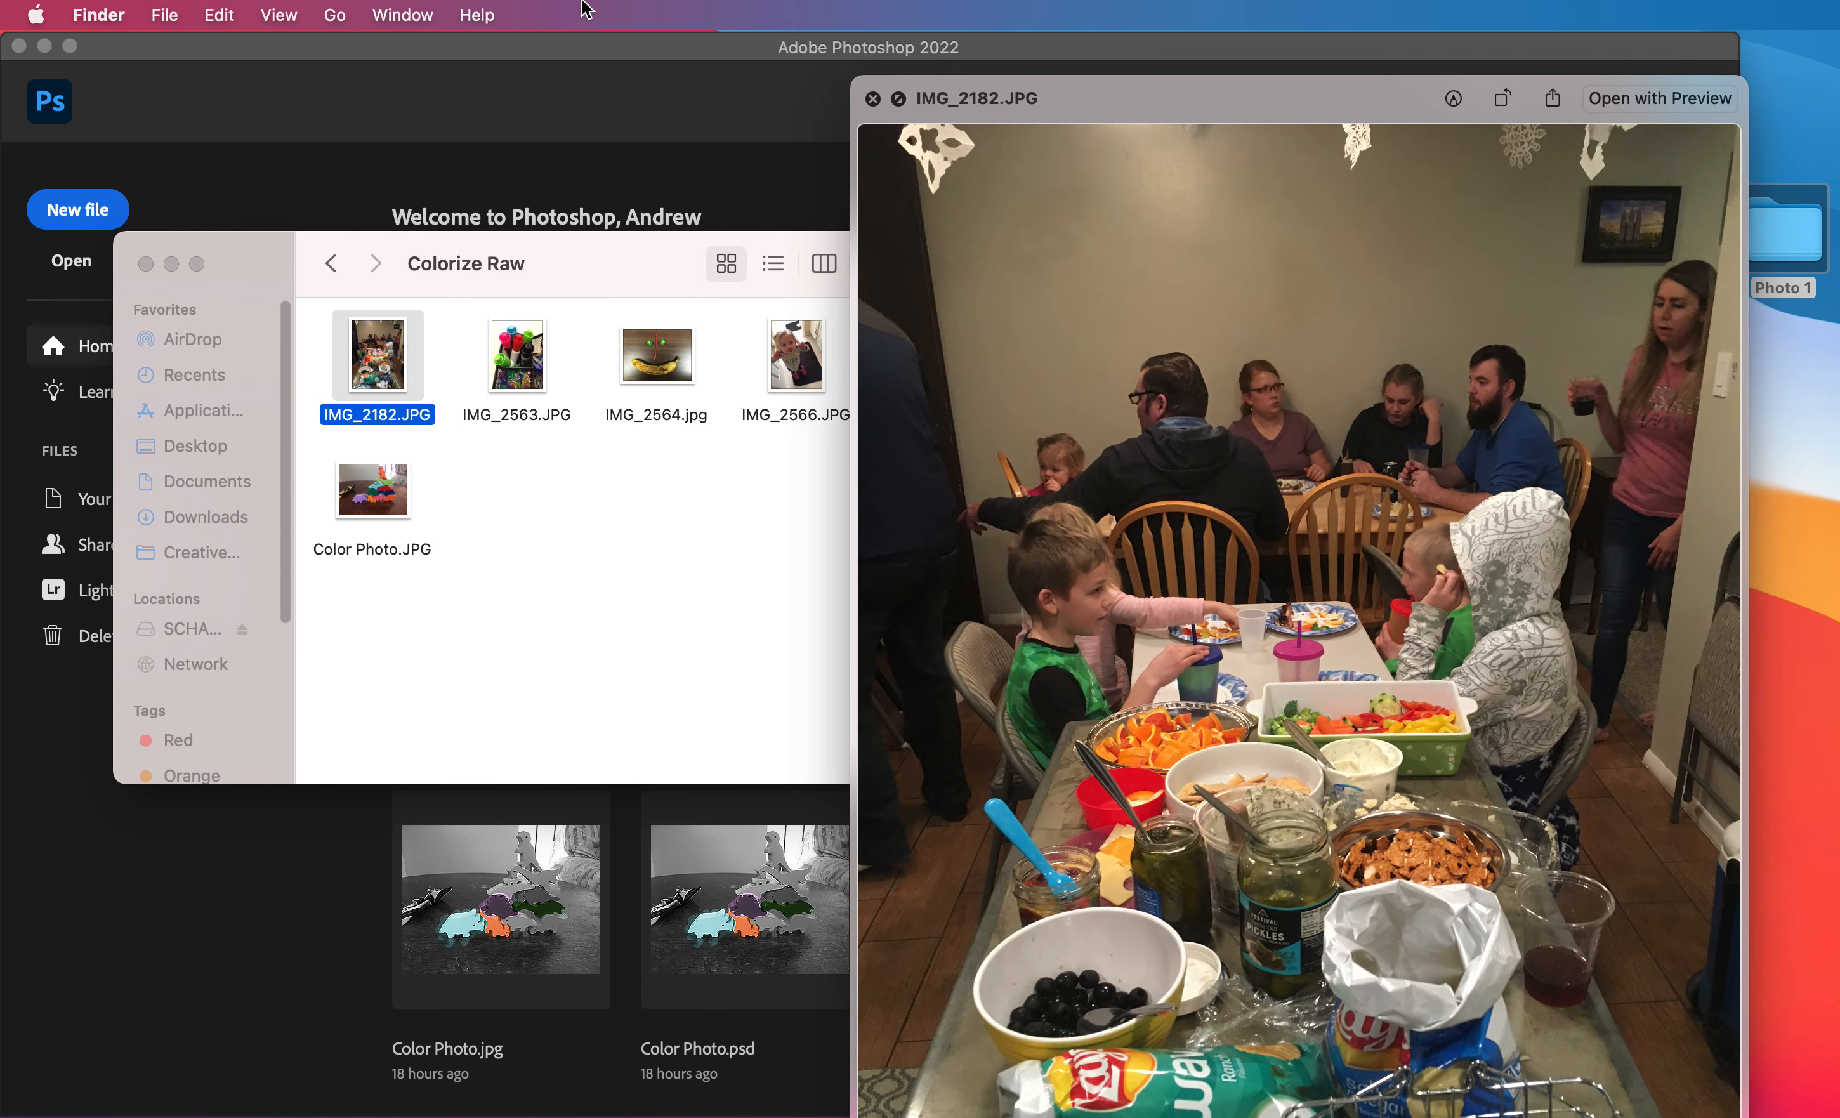
{"action": "left_click_drag", "start_coordinate": [1369, 104], "coordinate": [1257, 9]}
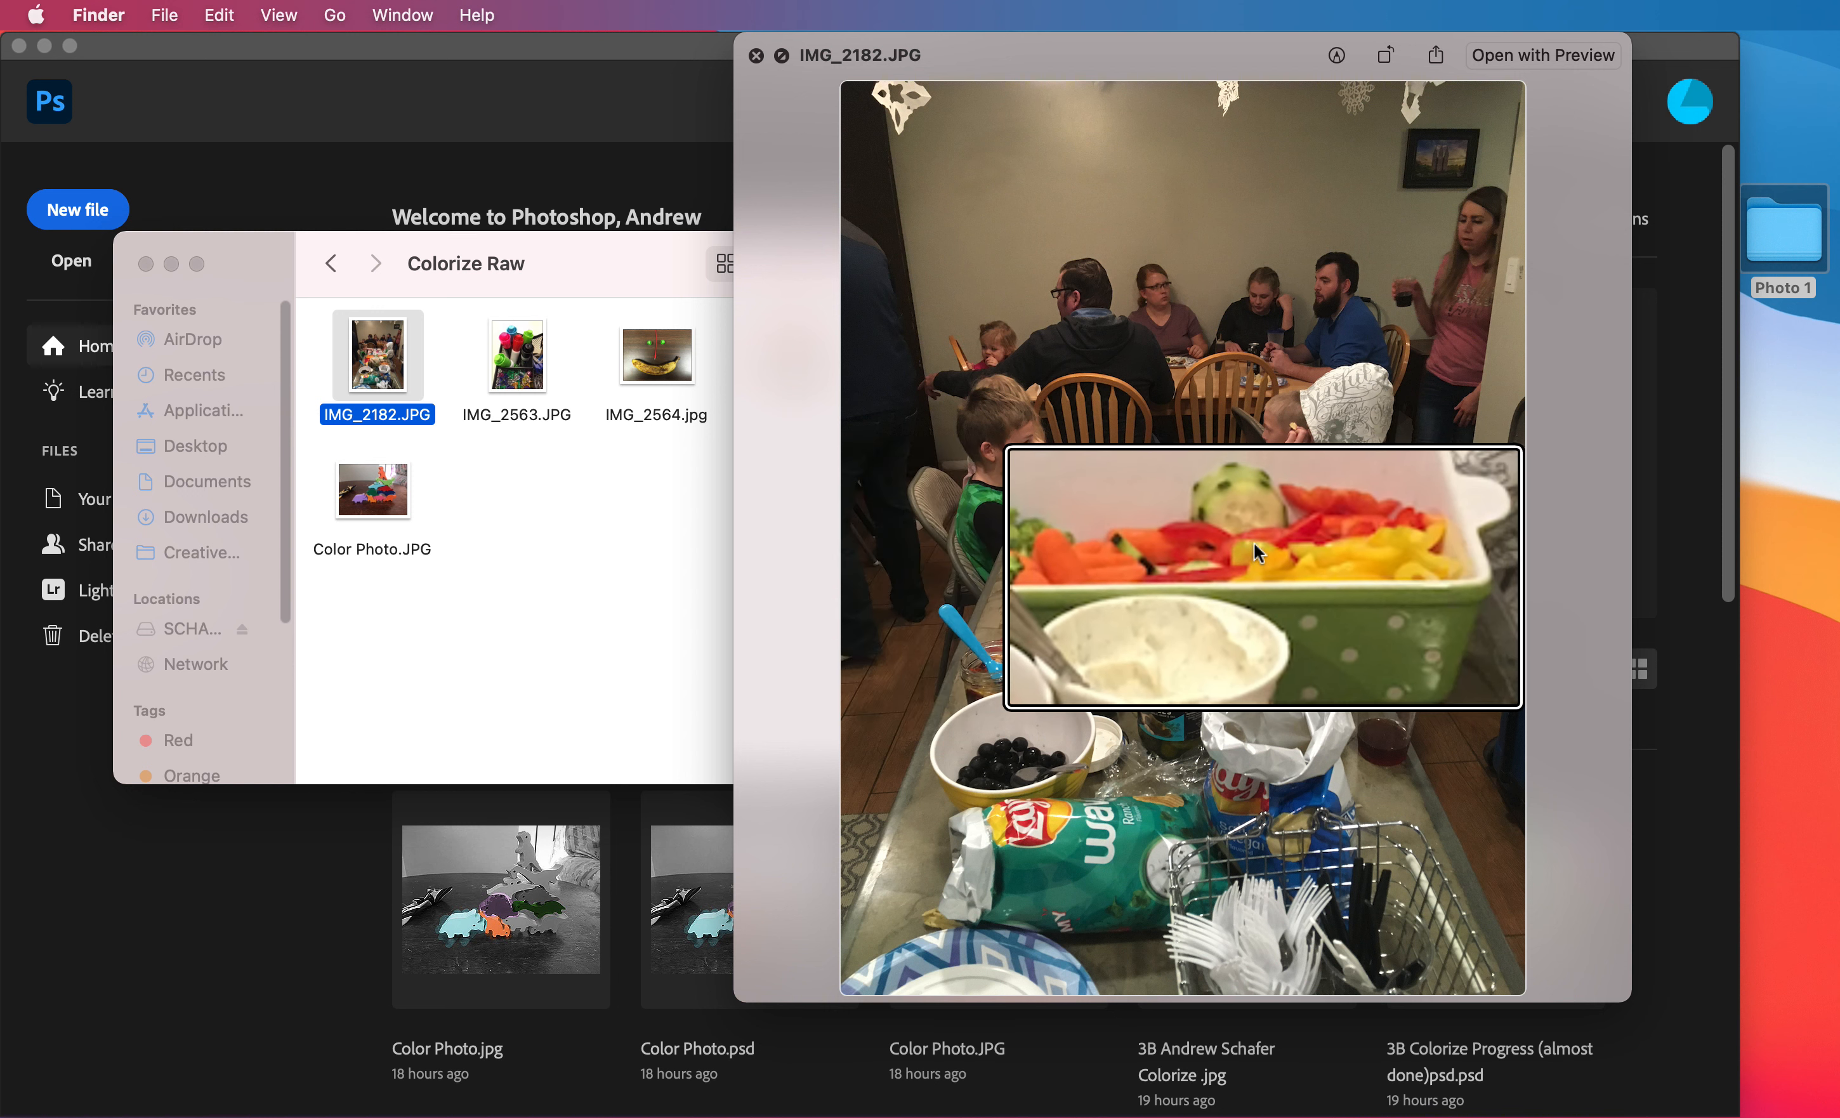
{"action": "key", "text": "alt+super+8"}
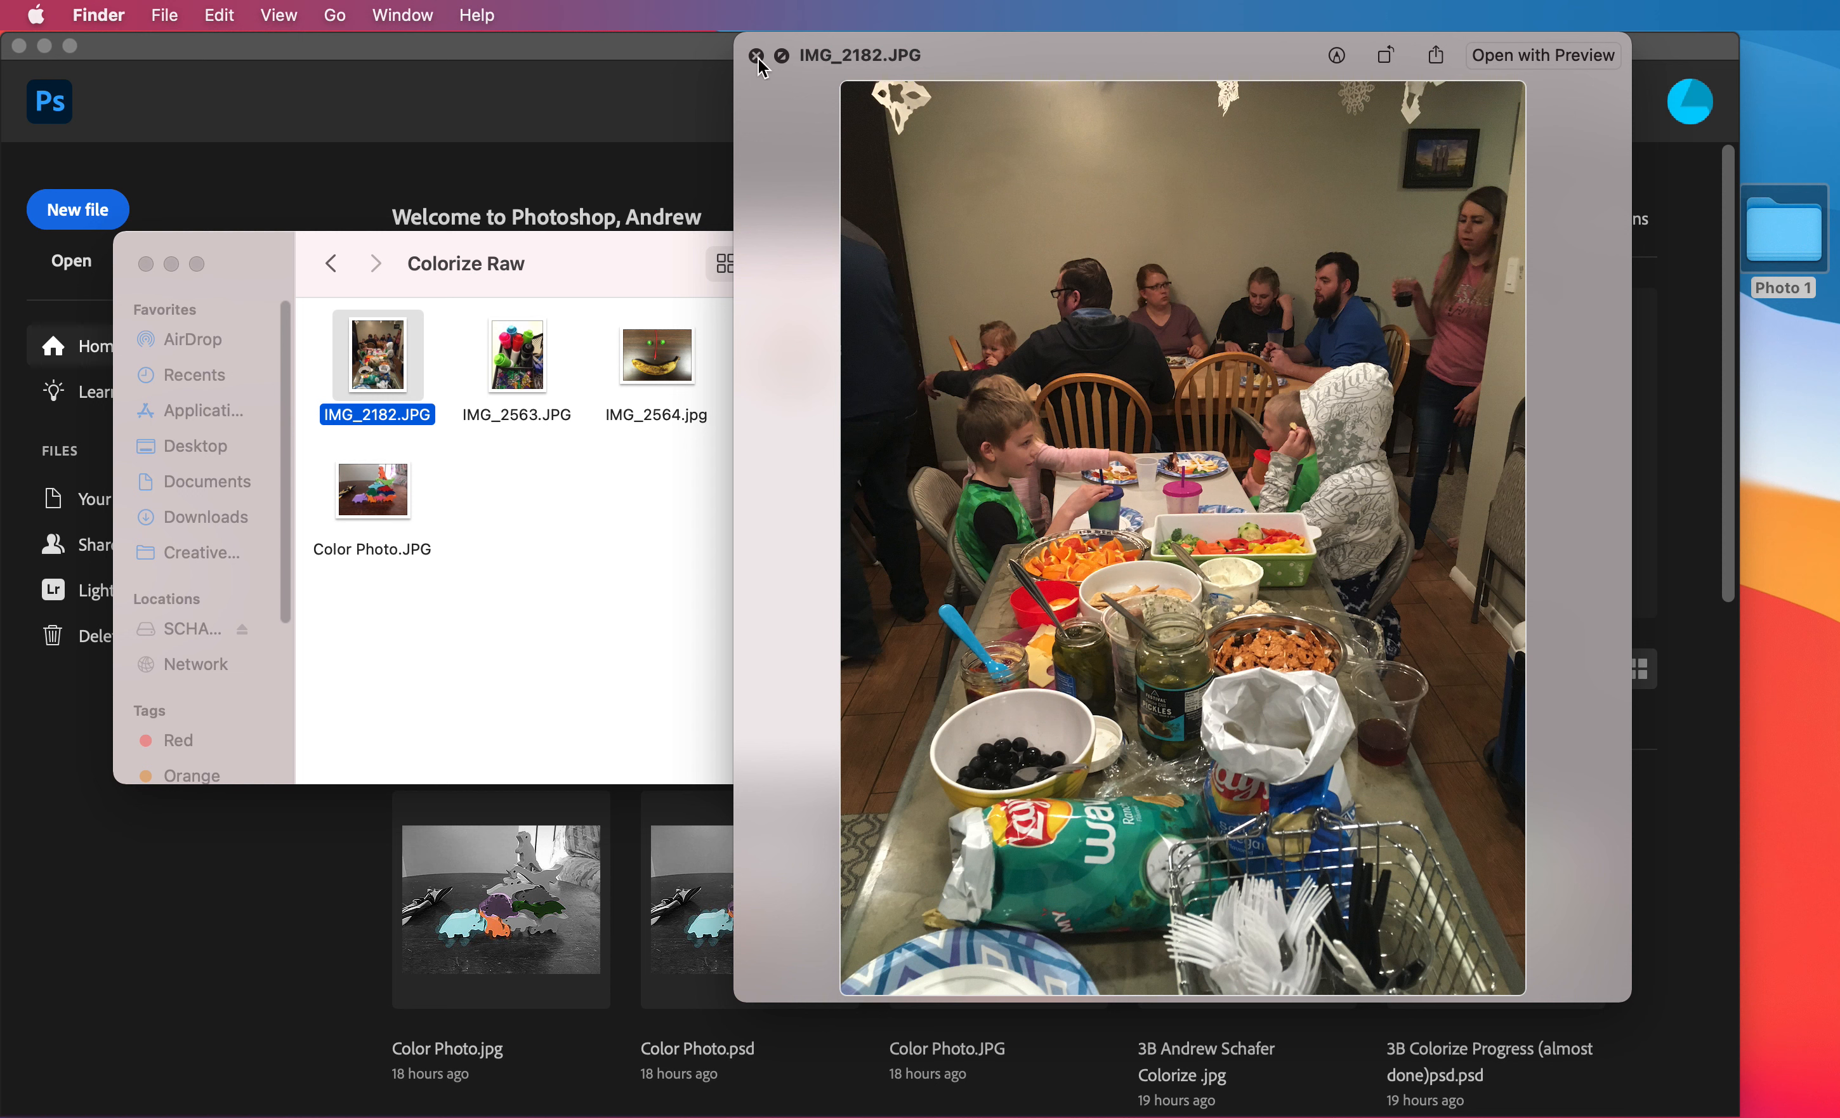
{"action": "key", "text": "Right"}
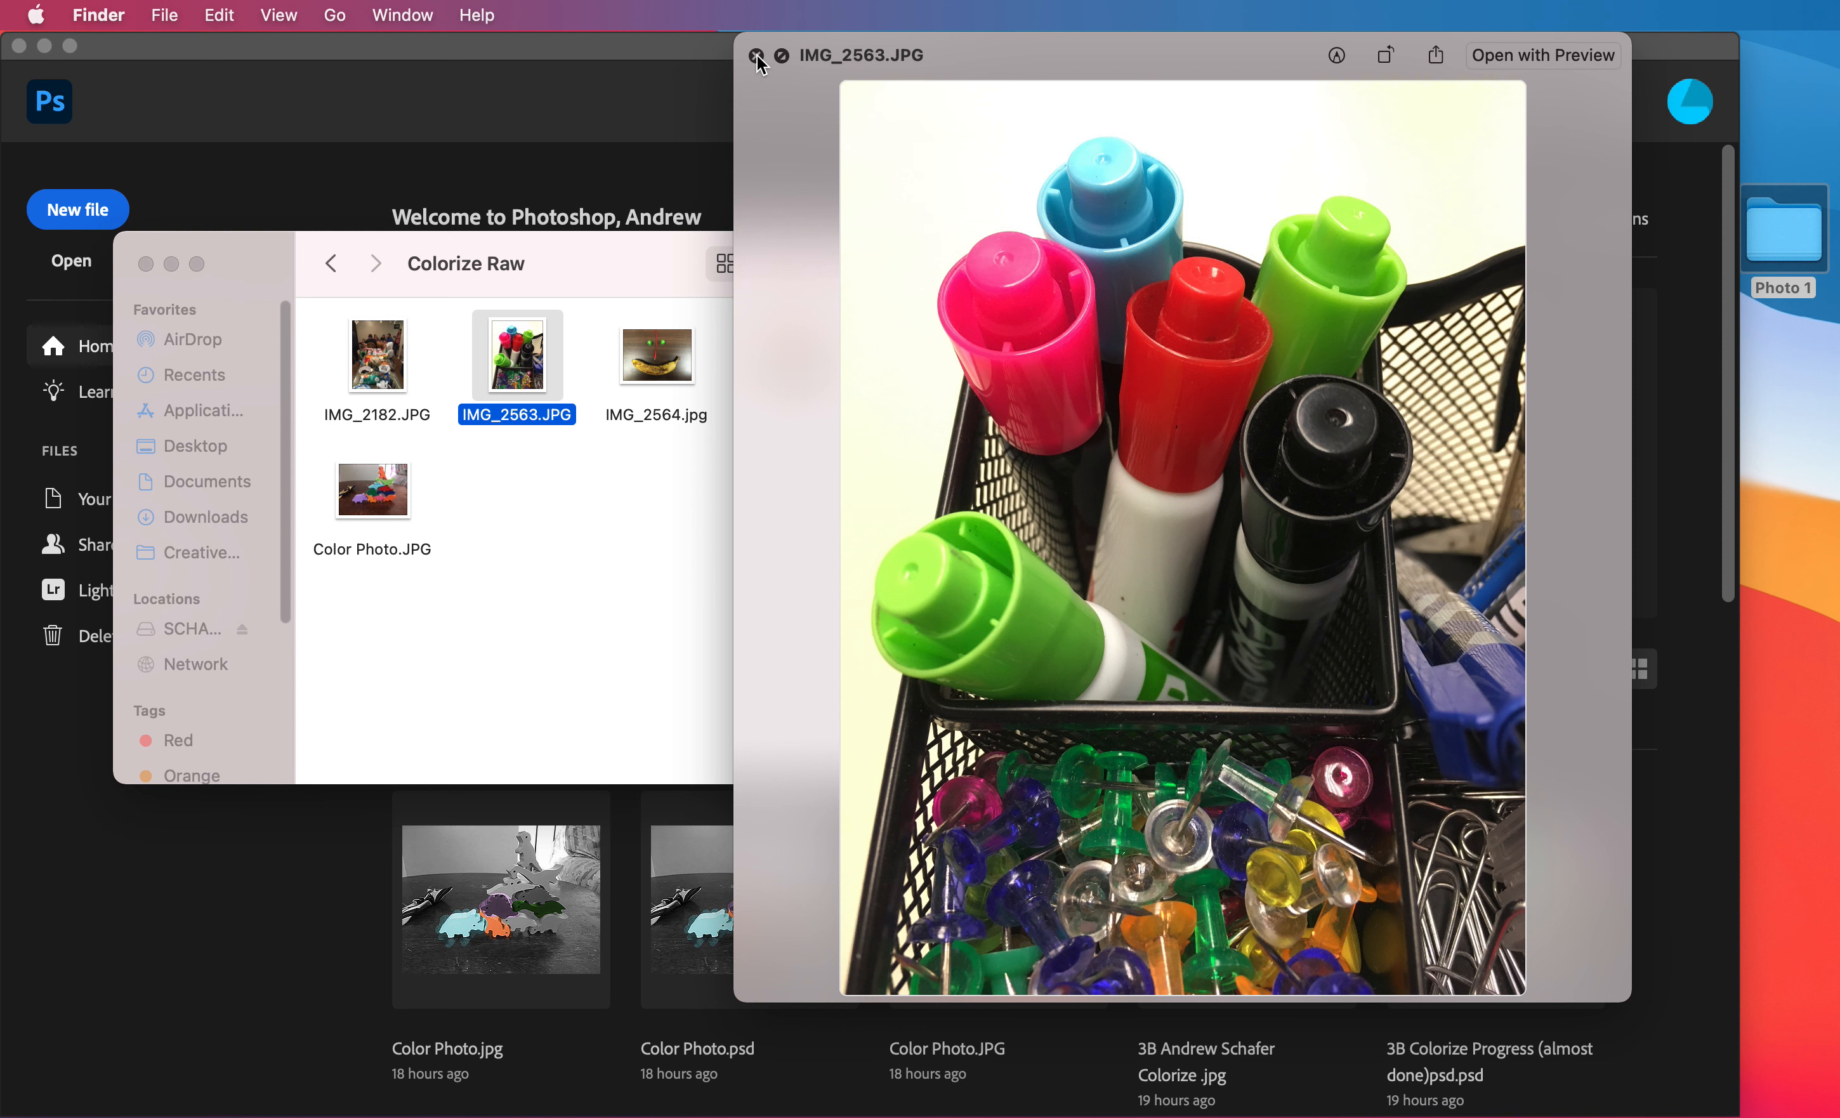
{"action": "key", "text": "Right"}
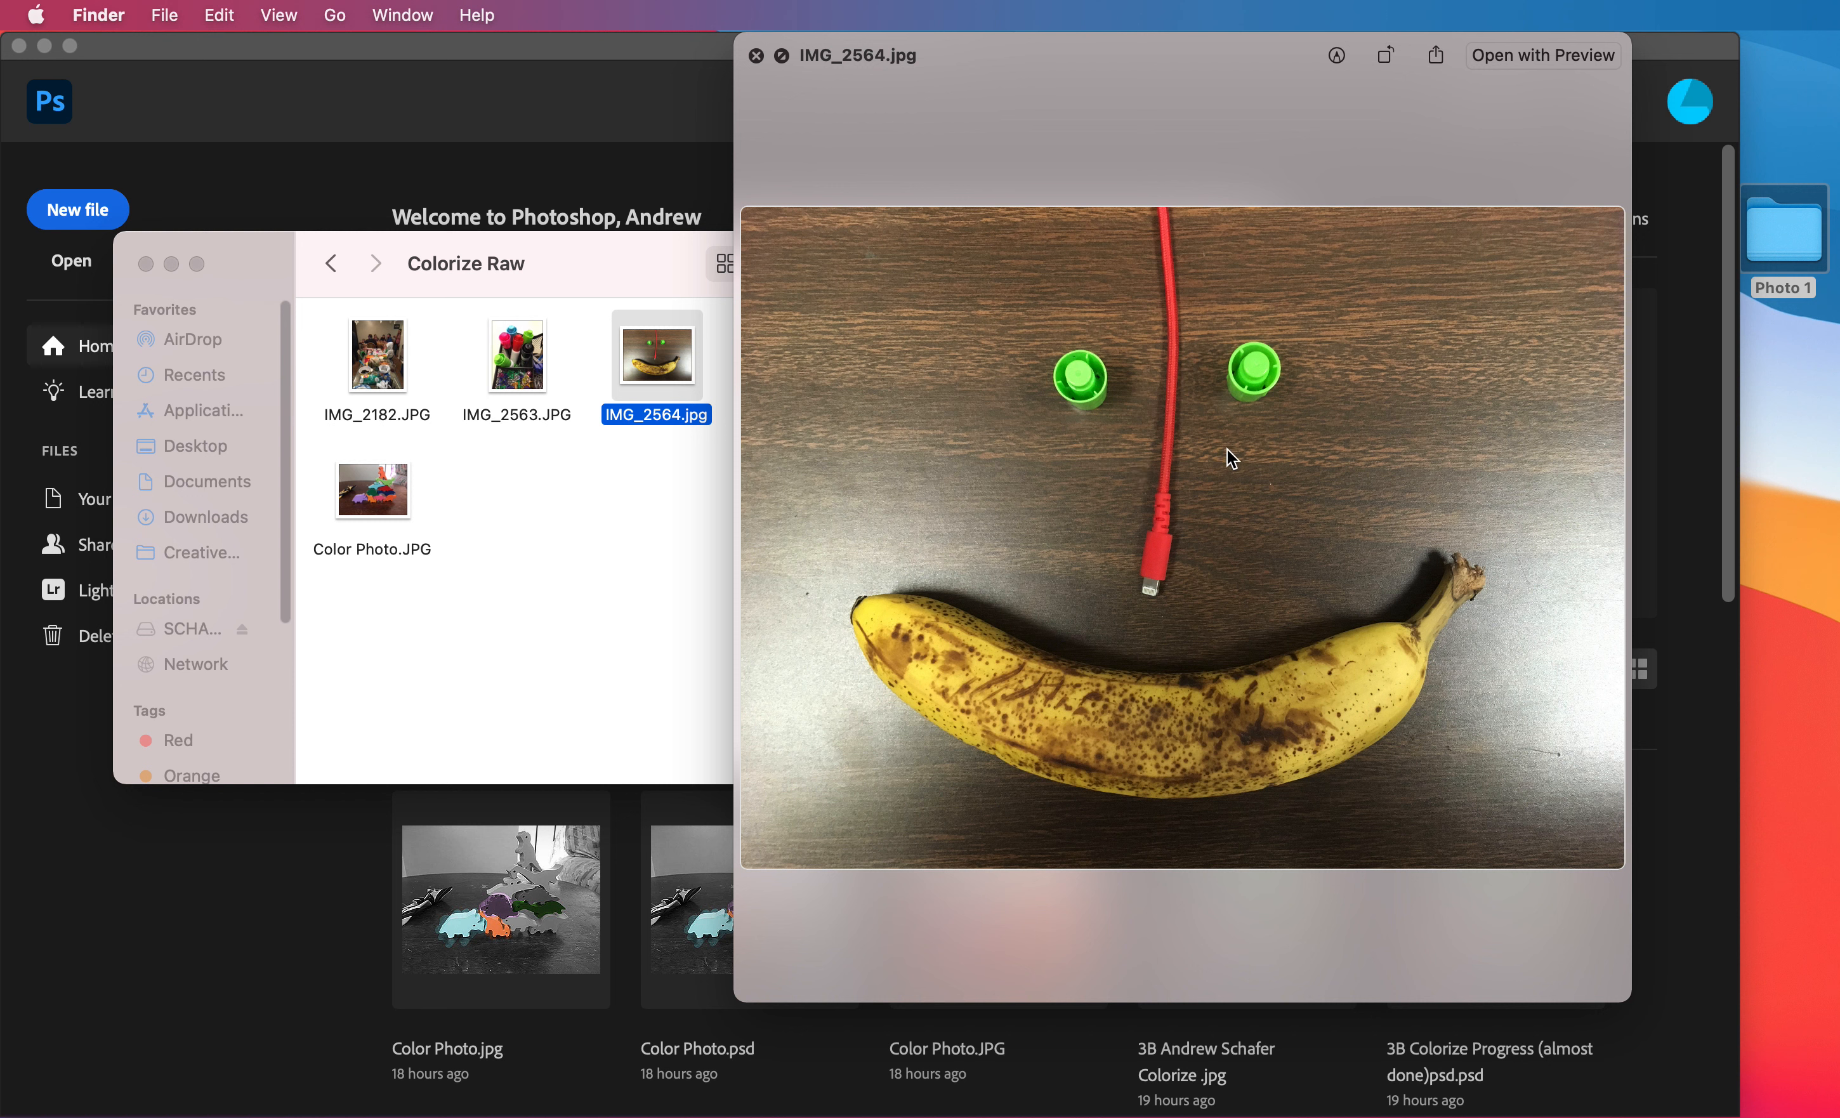
{"action": "left_click", "coordinate": [757, 57]}
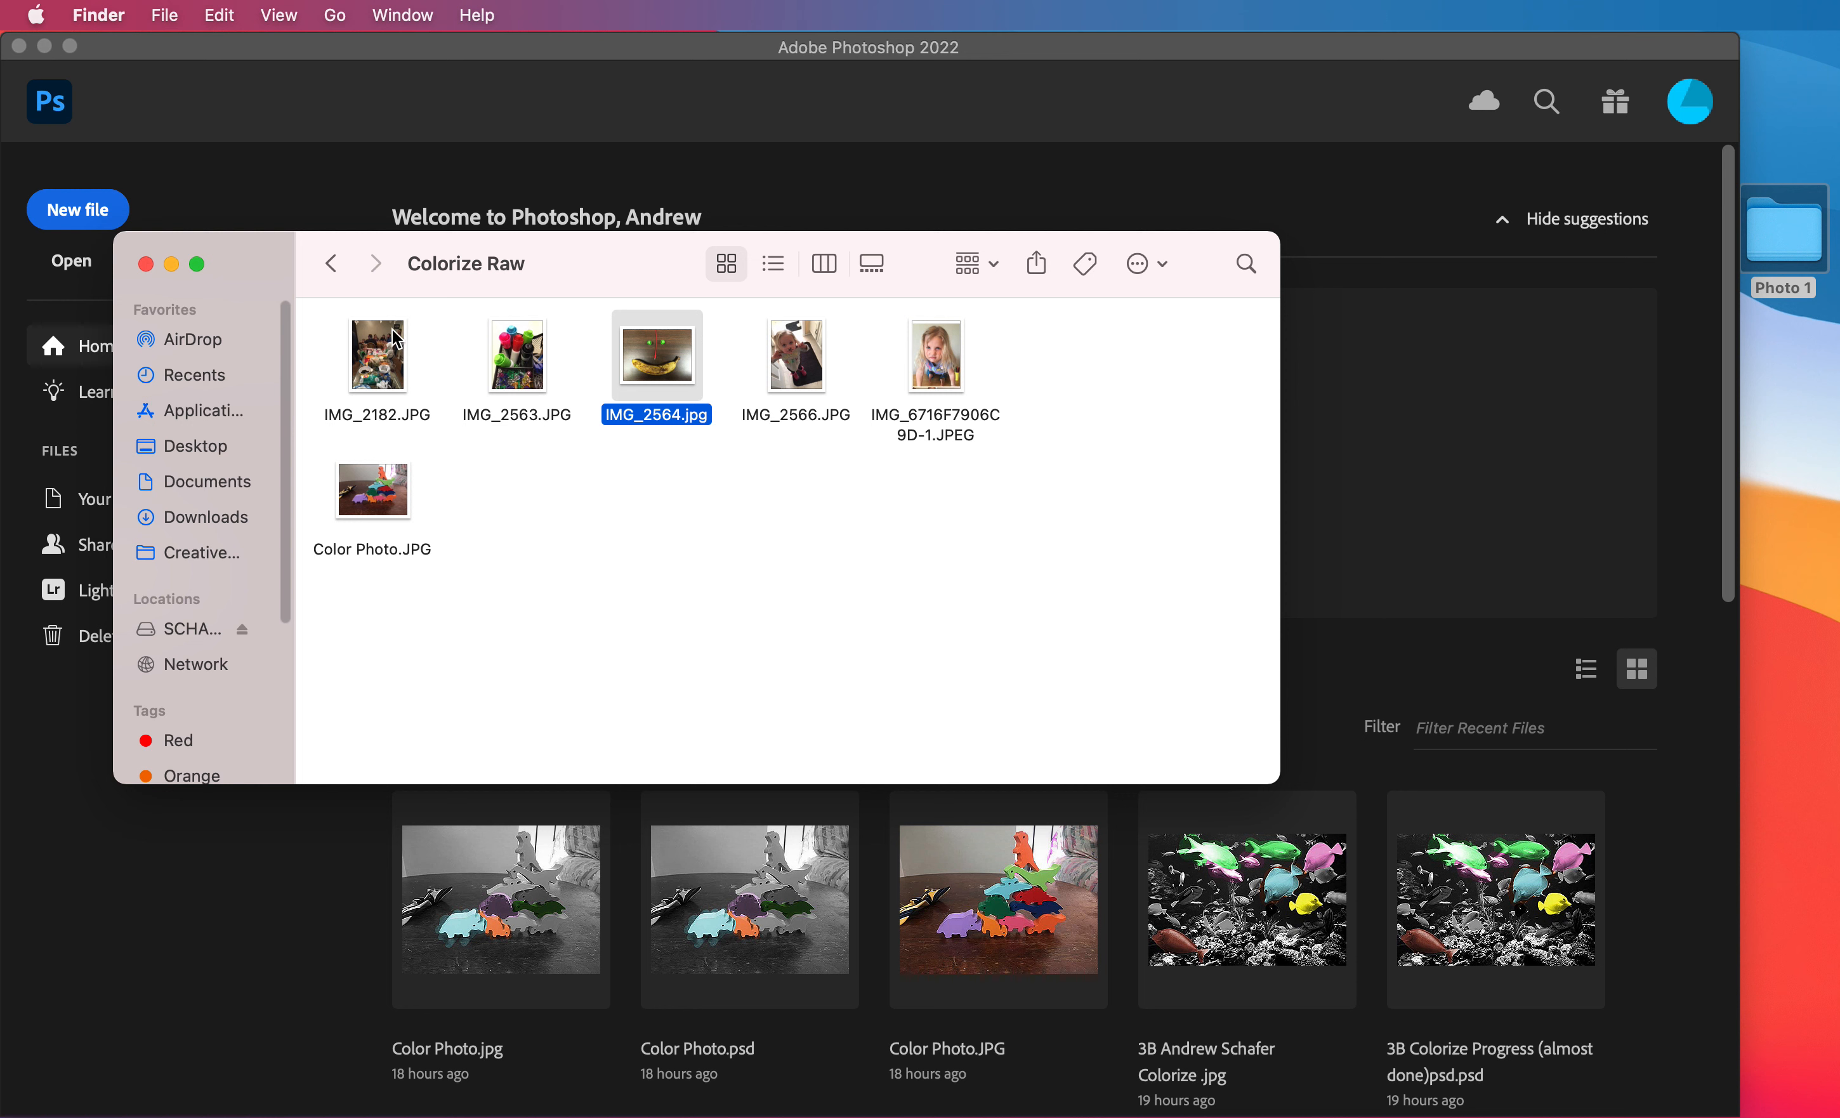
Open Color Photo.JPG from the Colorize Raw folder in Photoshop.
{"action": "left_click", "coordinate": [380, 497]}
{"action": "left_click_drag", "start_coordinate": [386, 501], "coordinate": [1518, 459]}
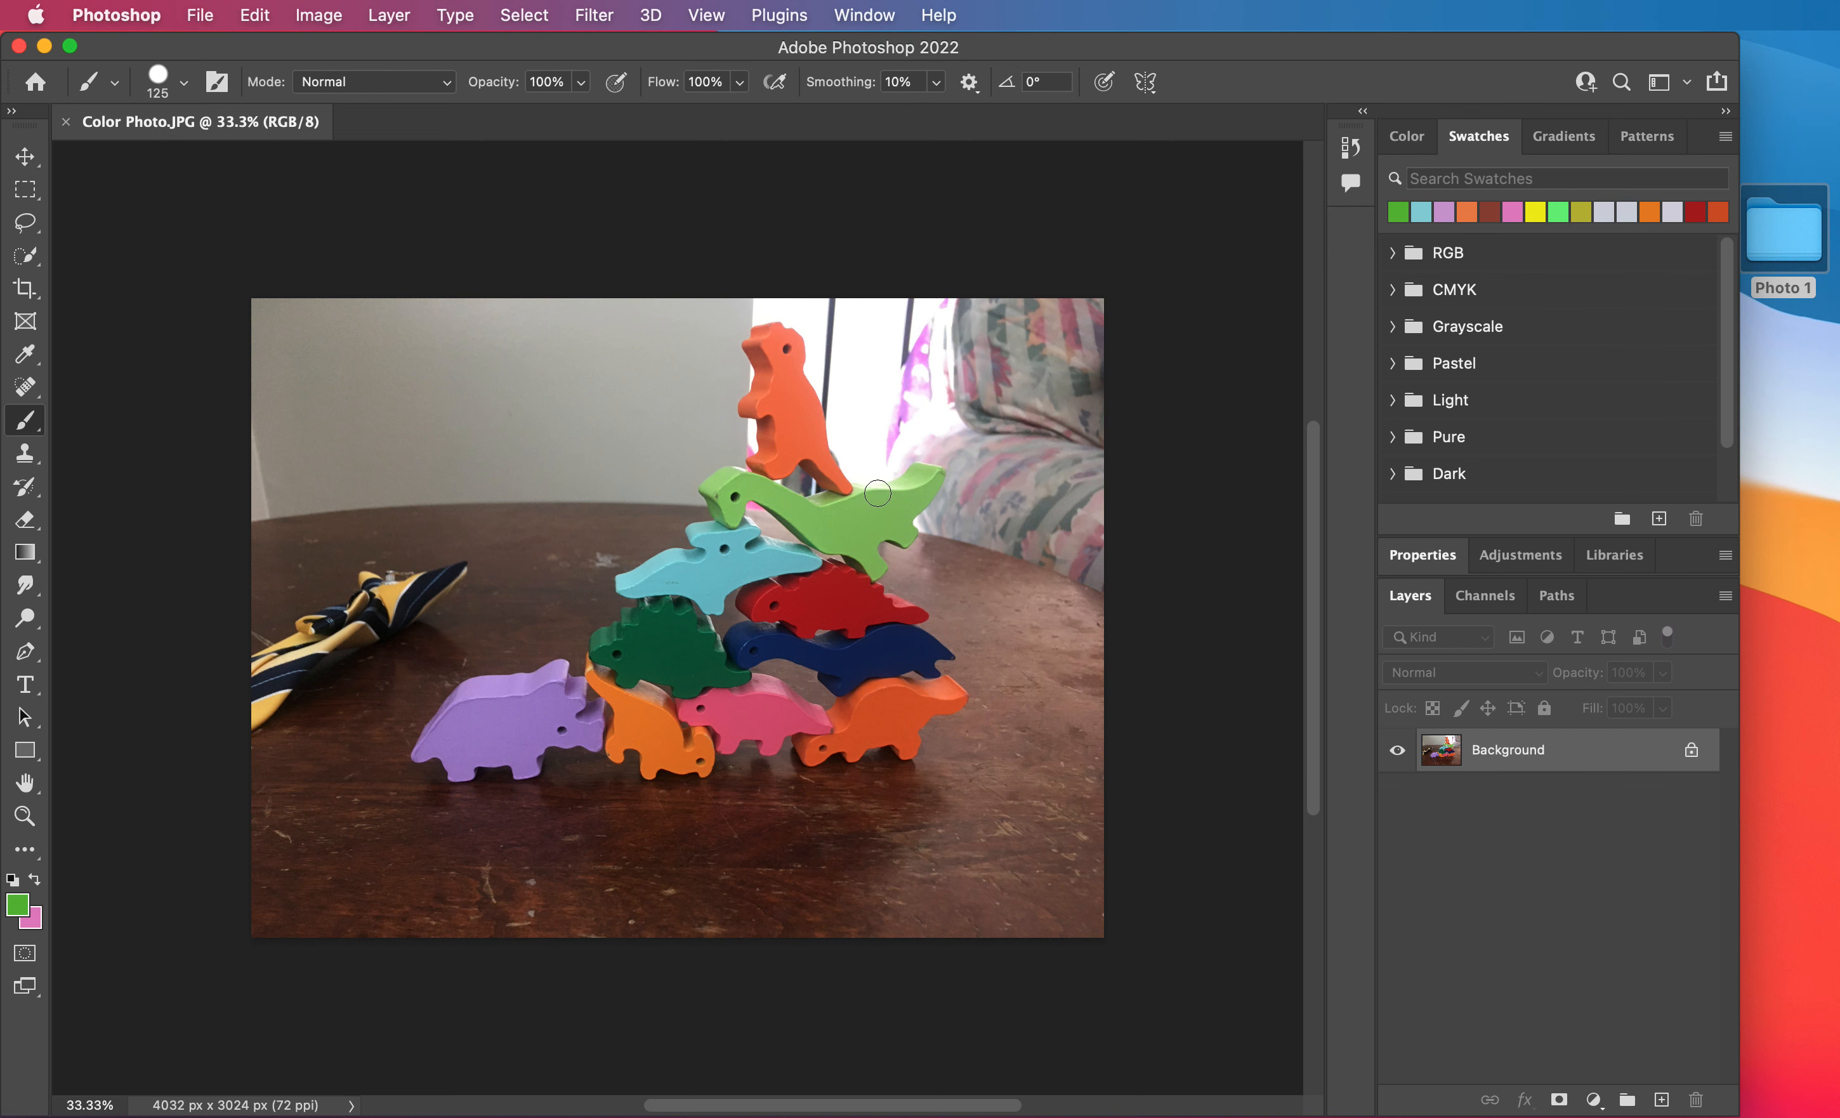
Crop the photo closer around the stacked toy dinosaurs, to about 2996 x 2472 px.
{"action": "scroll", "coordinate": [878, 494], "scroll_direction": "up", "scroll_amount": 3}
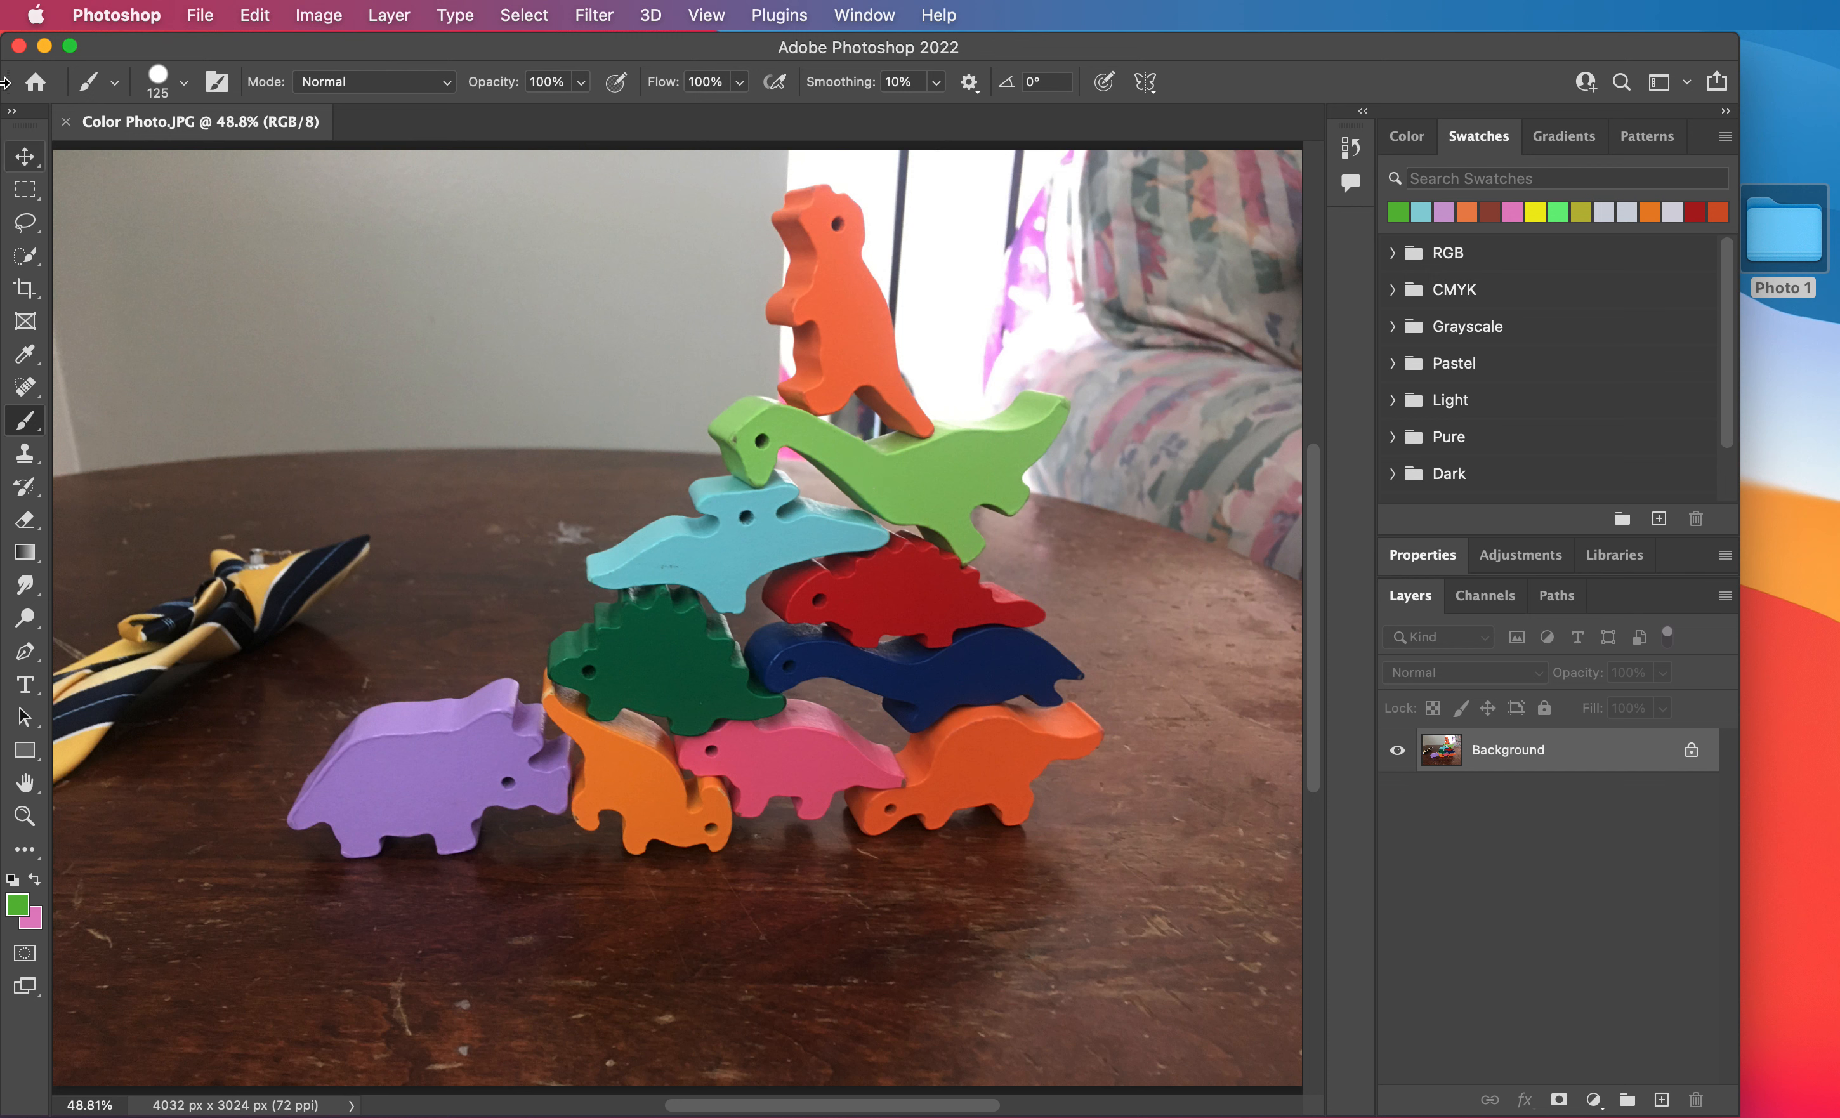
{"action": "left_click", "coordinate": [24, 290]}
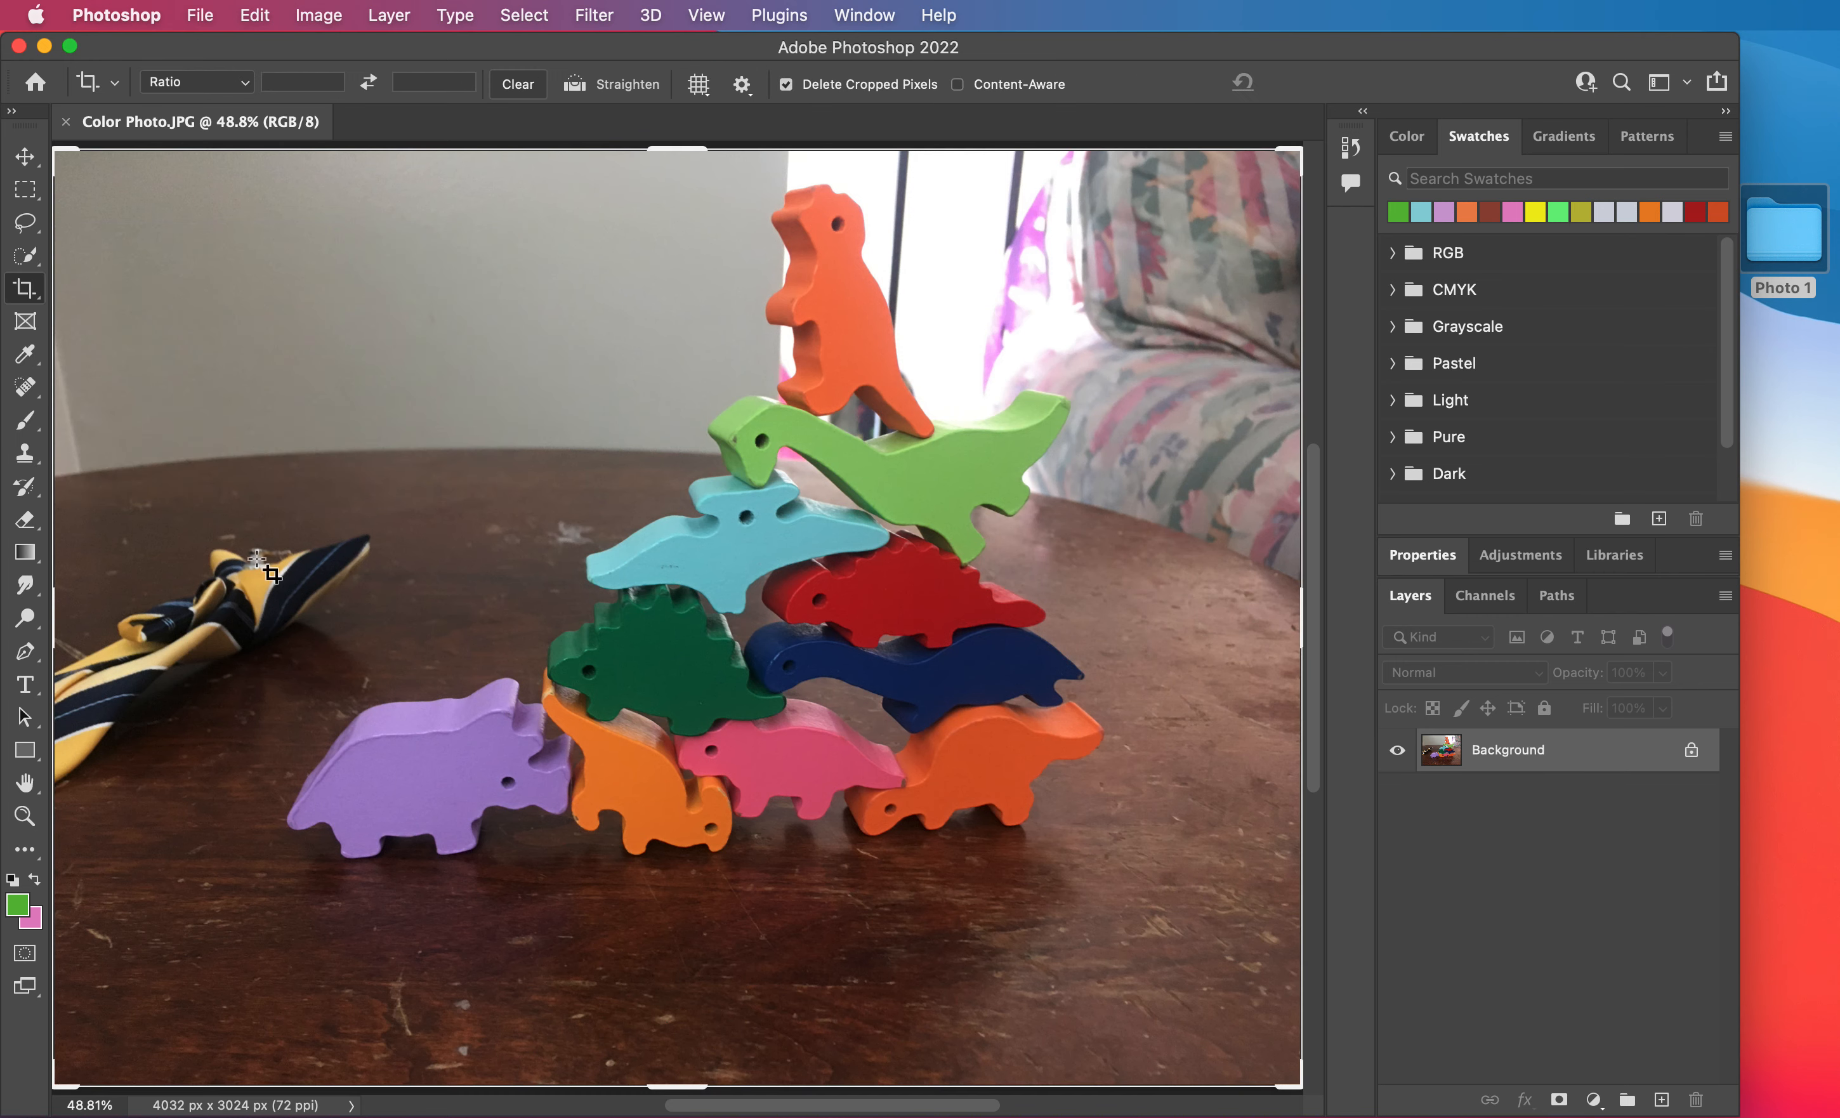
{"action": "left_click_drag", "start_coordinate": [56, 1083], "coordinate": [140, 993]}
{"action": "left_click_drag", "start_coordinate": [1214, 585], "coordinate": [1143, 608]}
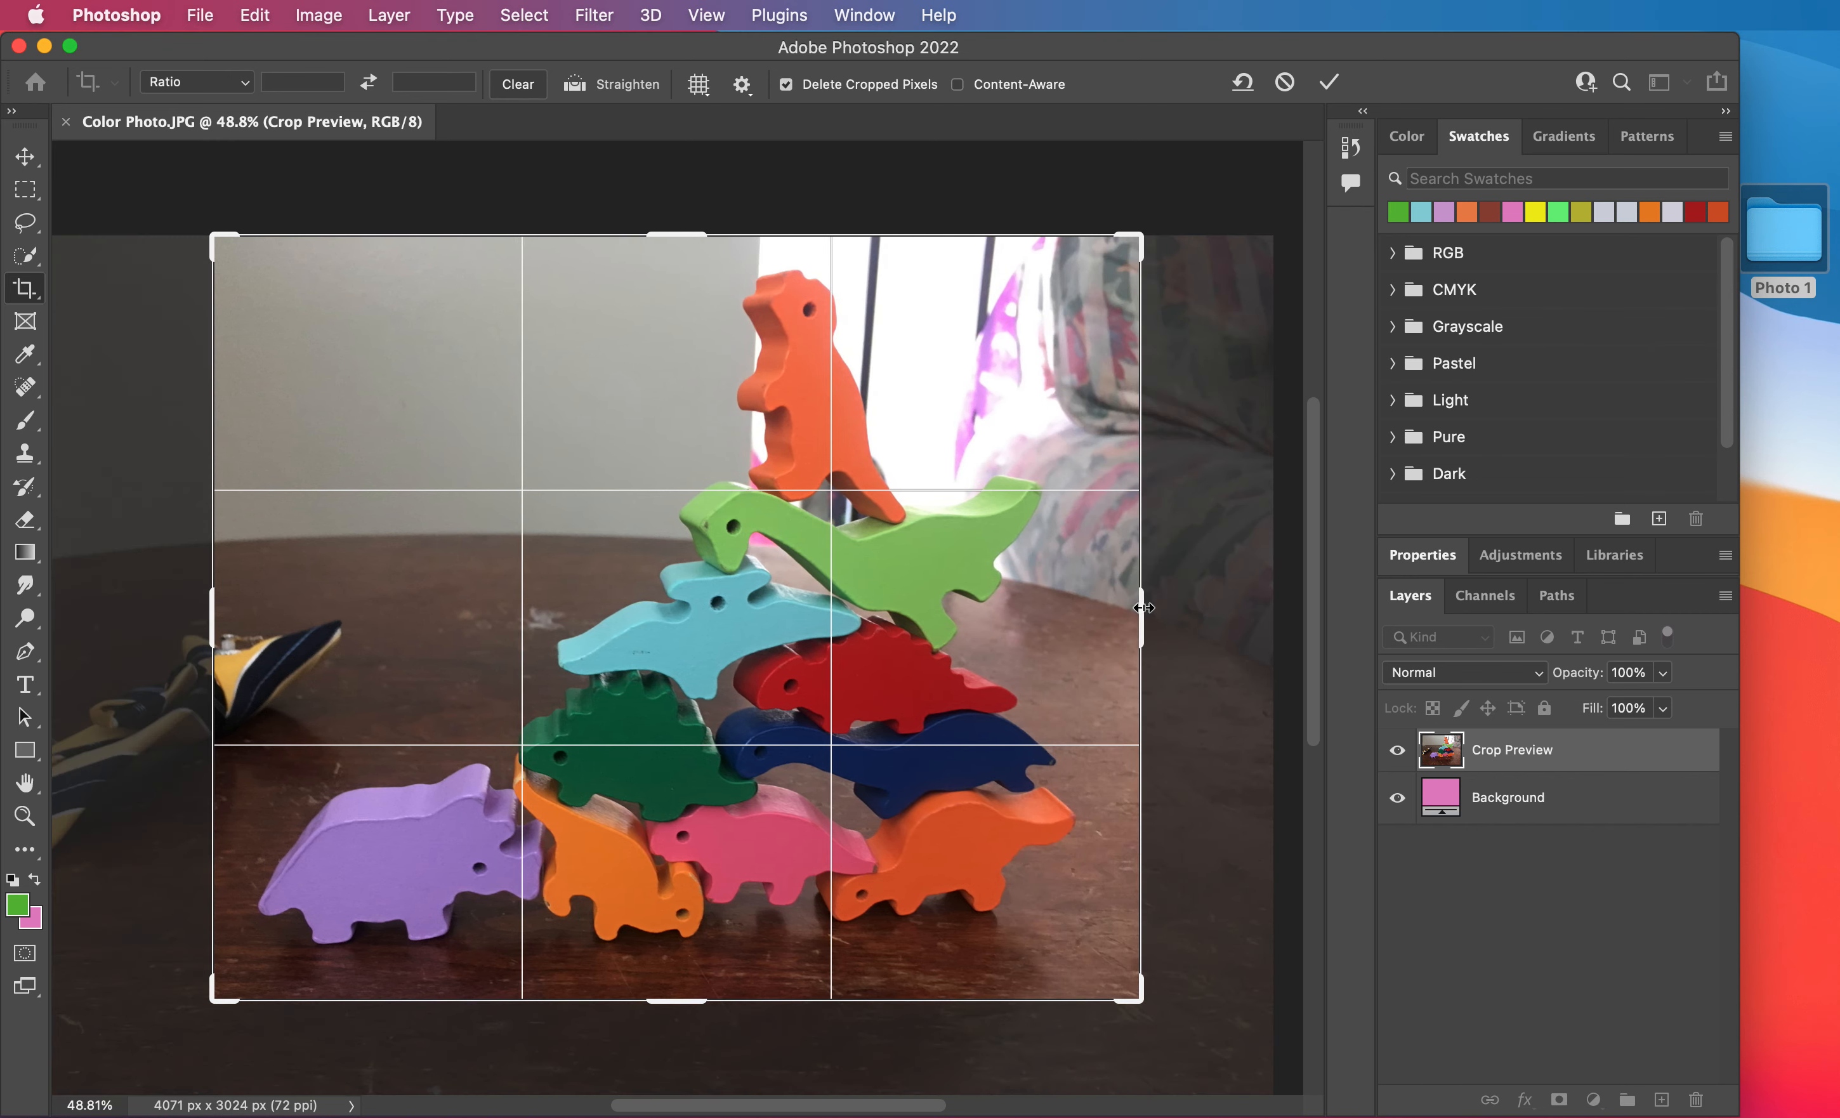
{"action": "key", "text": "Return"}
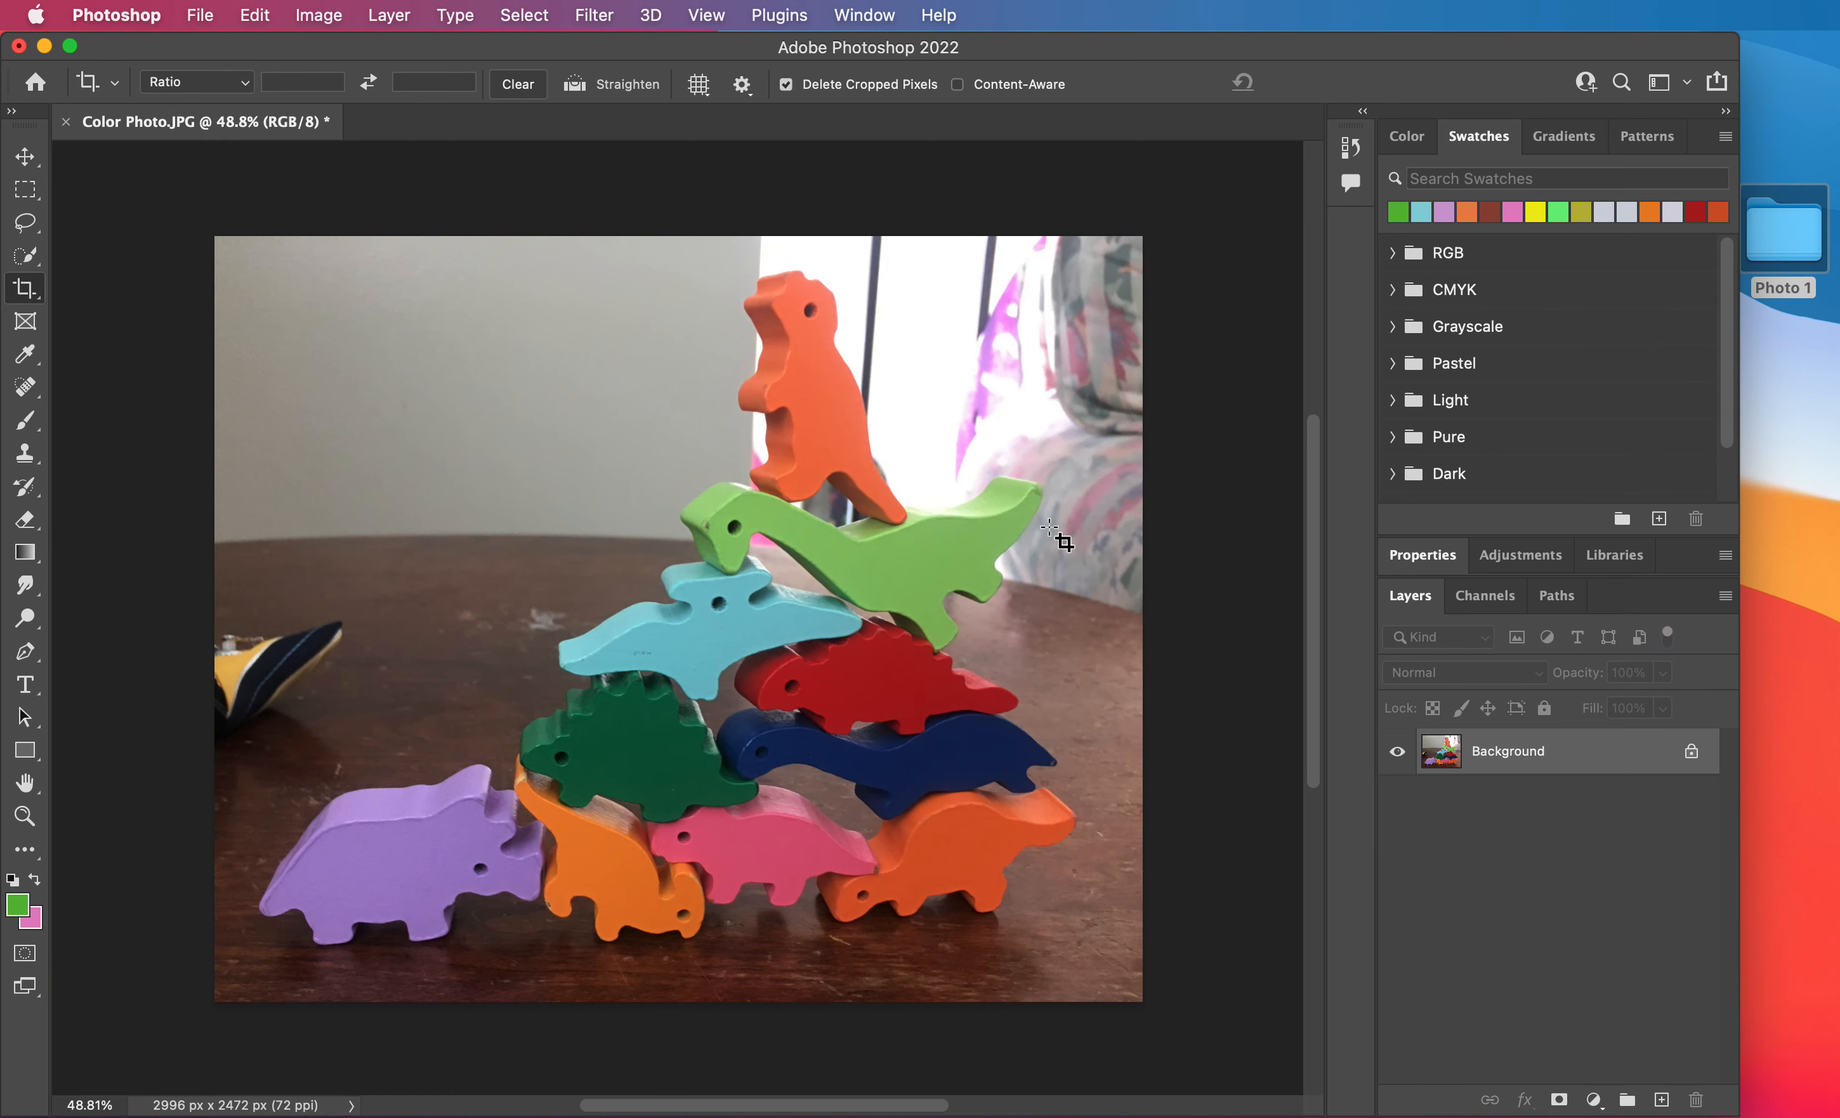
Add a Black & White adjustment layer above the Background, with its Reds value at 40.
{"action": "scroll", "coordinate": [1058, 552], "scroll_direction": "up", "scroll_amount": 2}
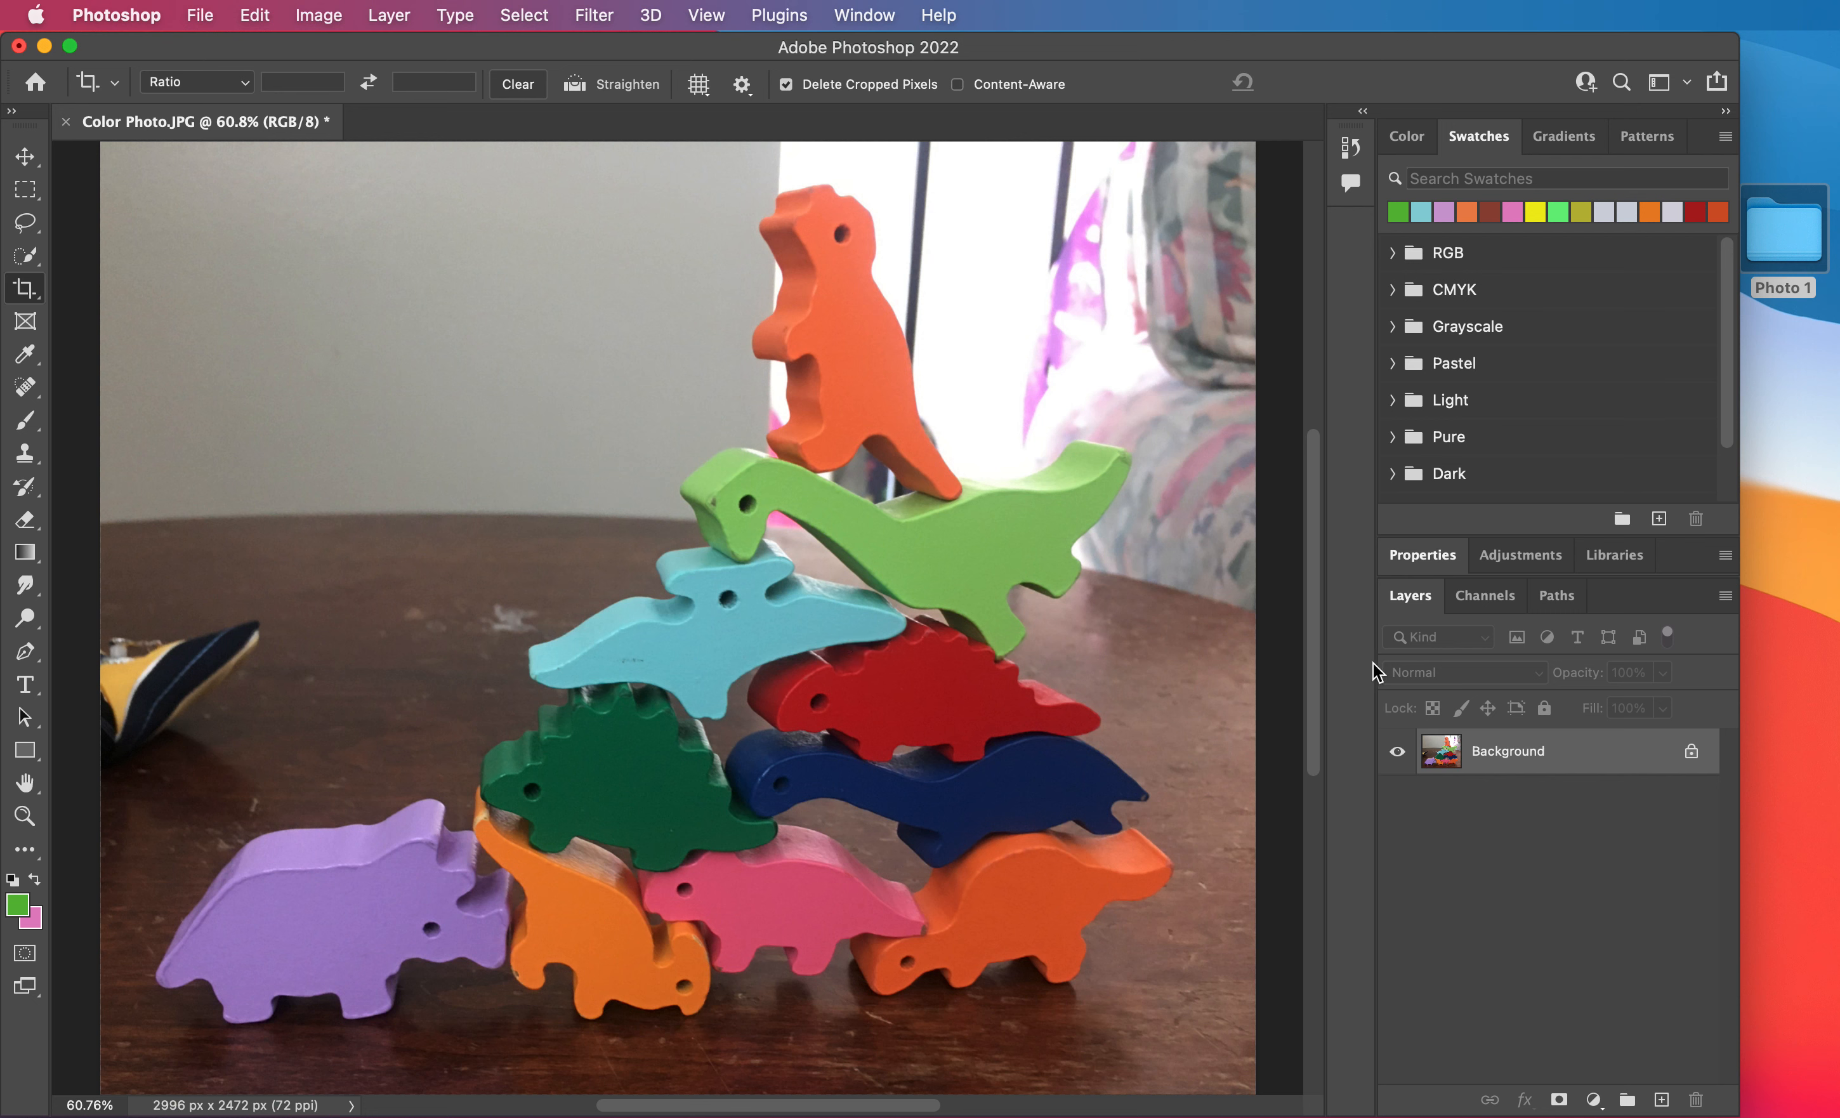
{"action": "left_click", "coordinate": [1531, 559]}
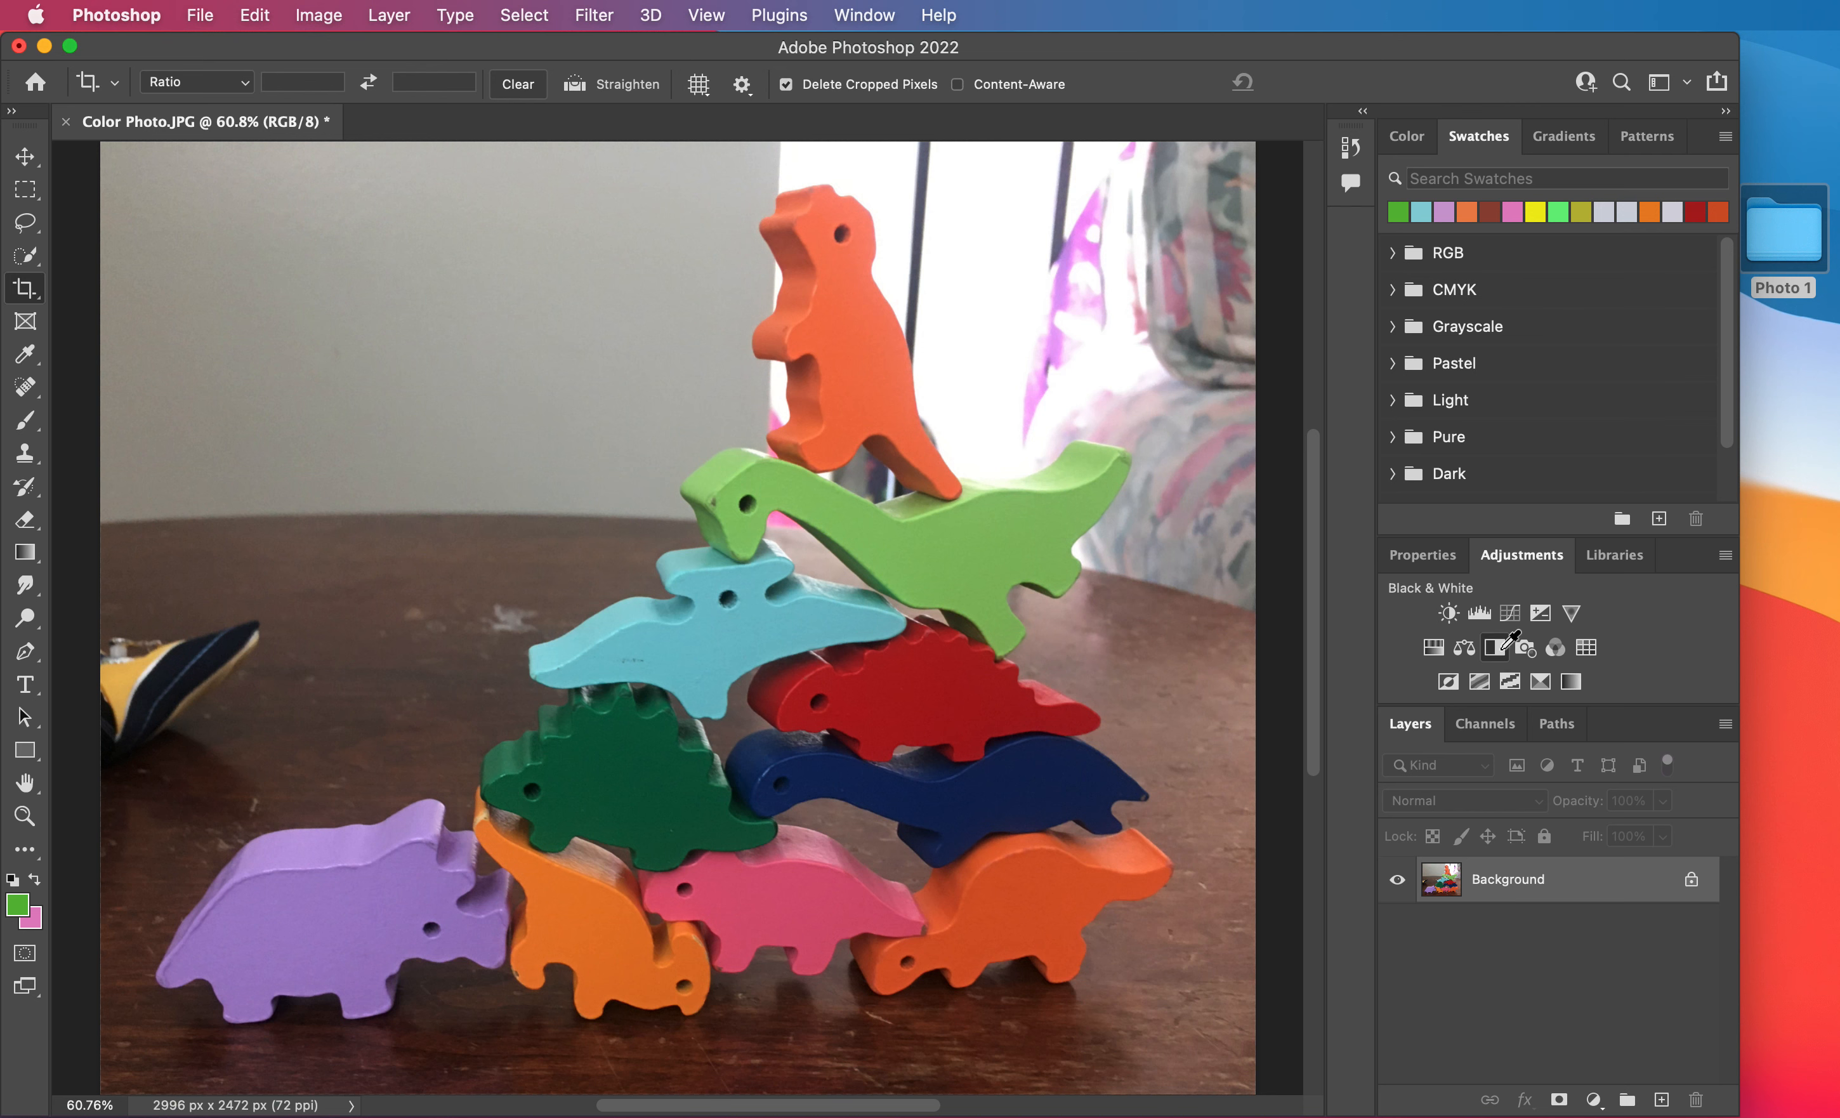
{"action": "left_click", "coordinate": [1501, 652]}
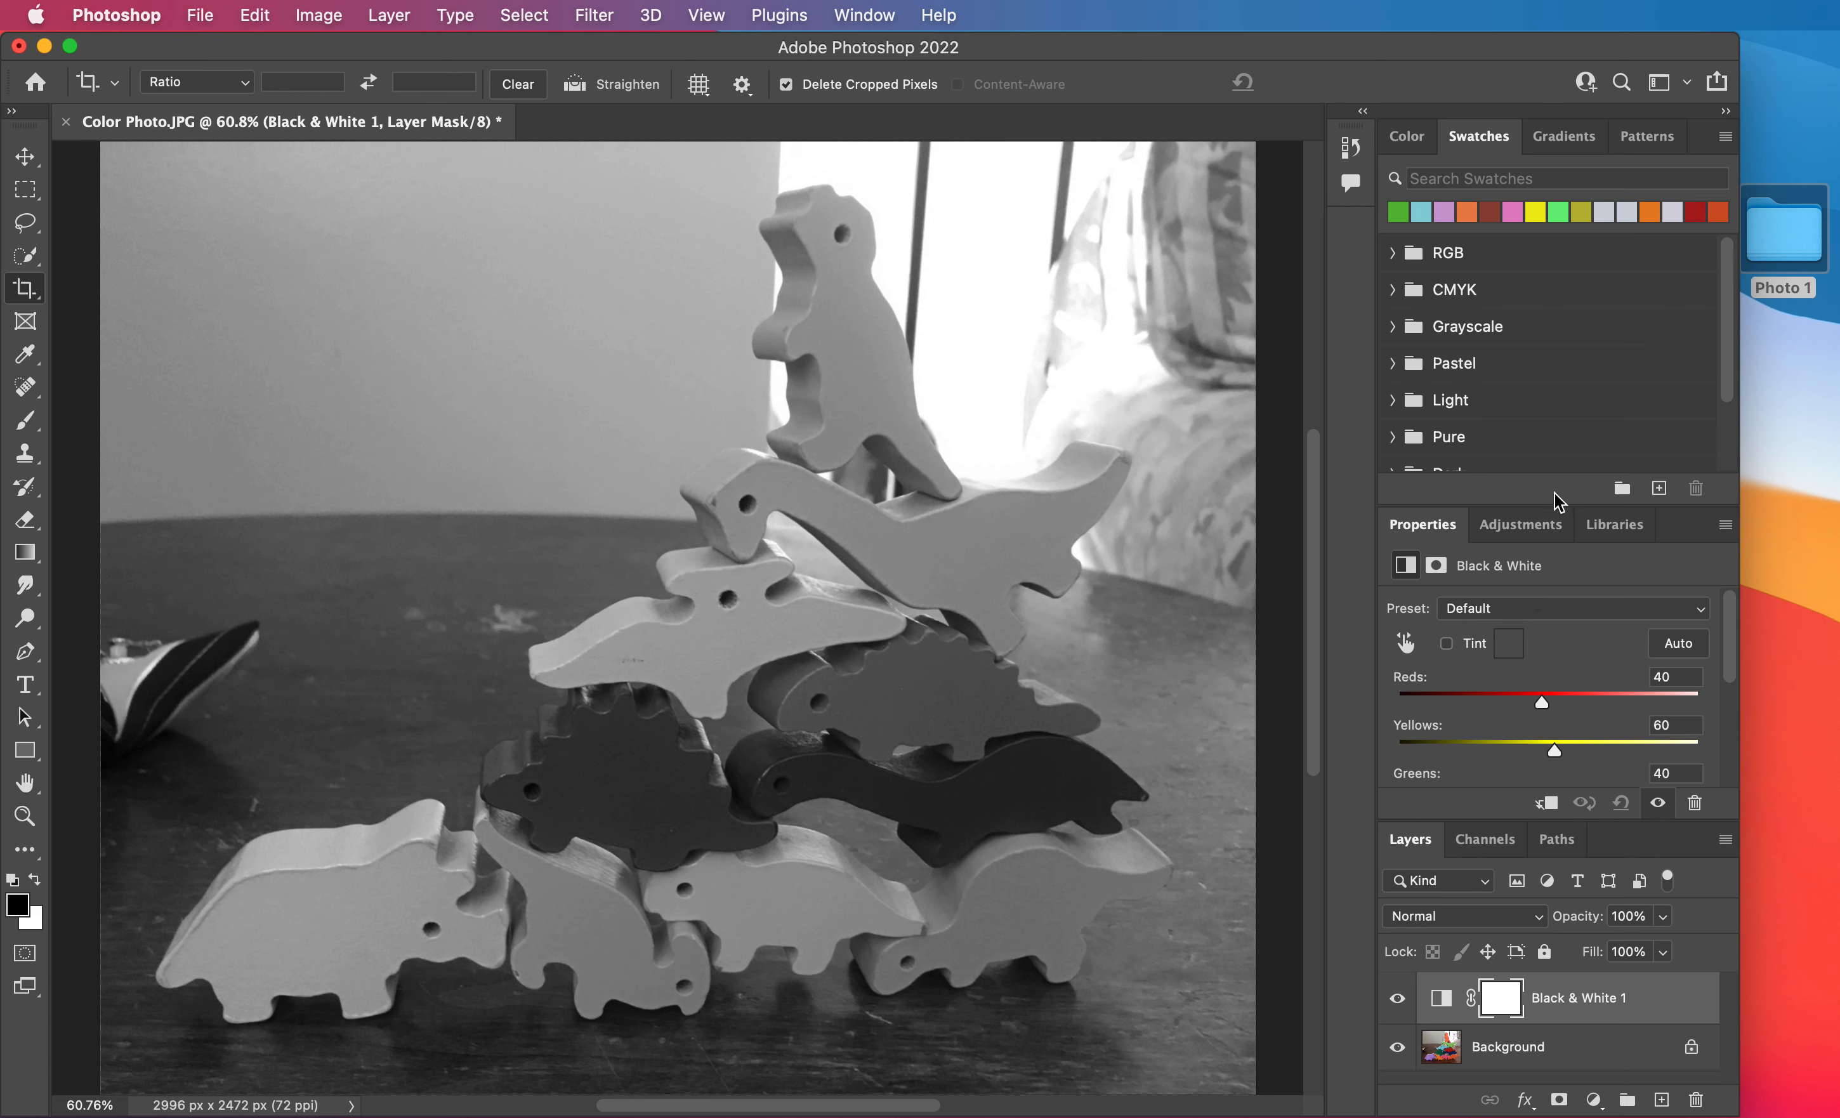
{"action": "left_click_drag", "start_coordinate": [1556, 507], "coordinate": [1552, 362]}
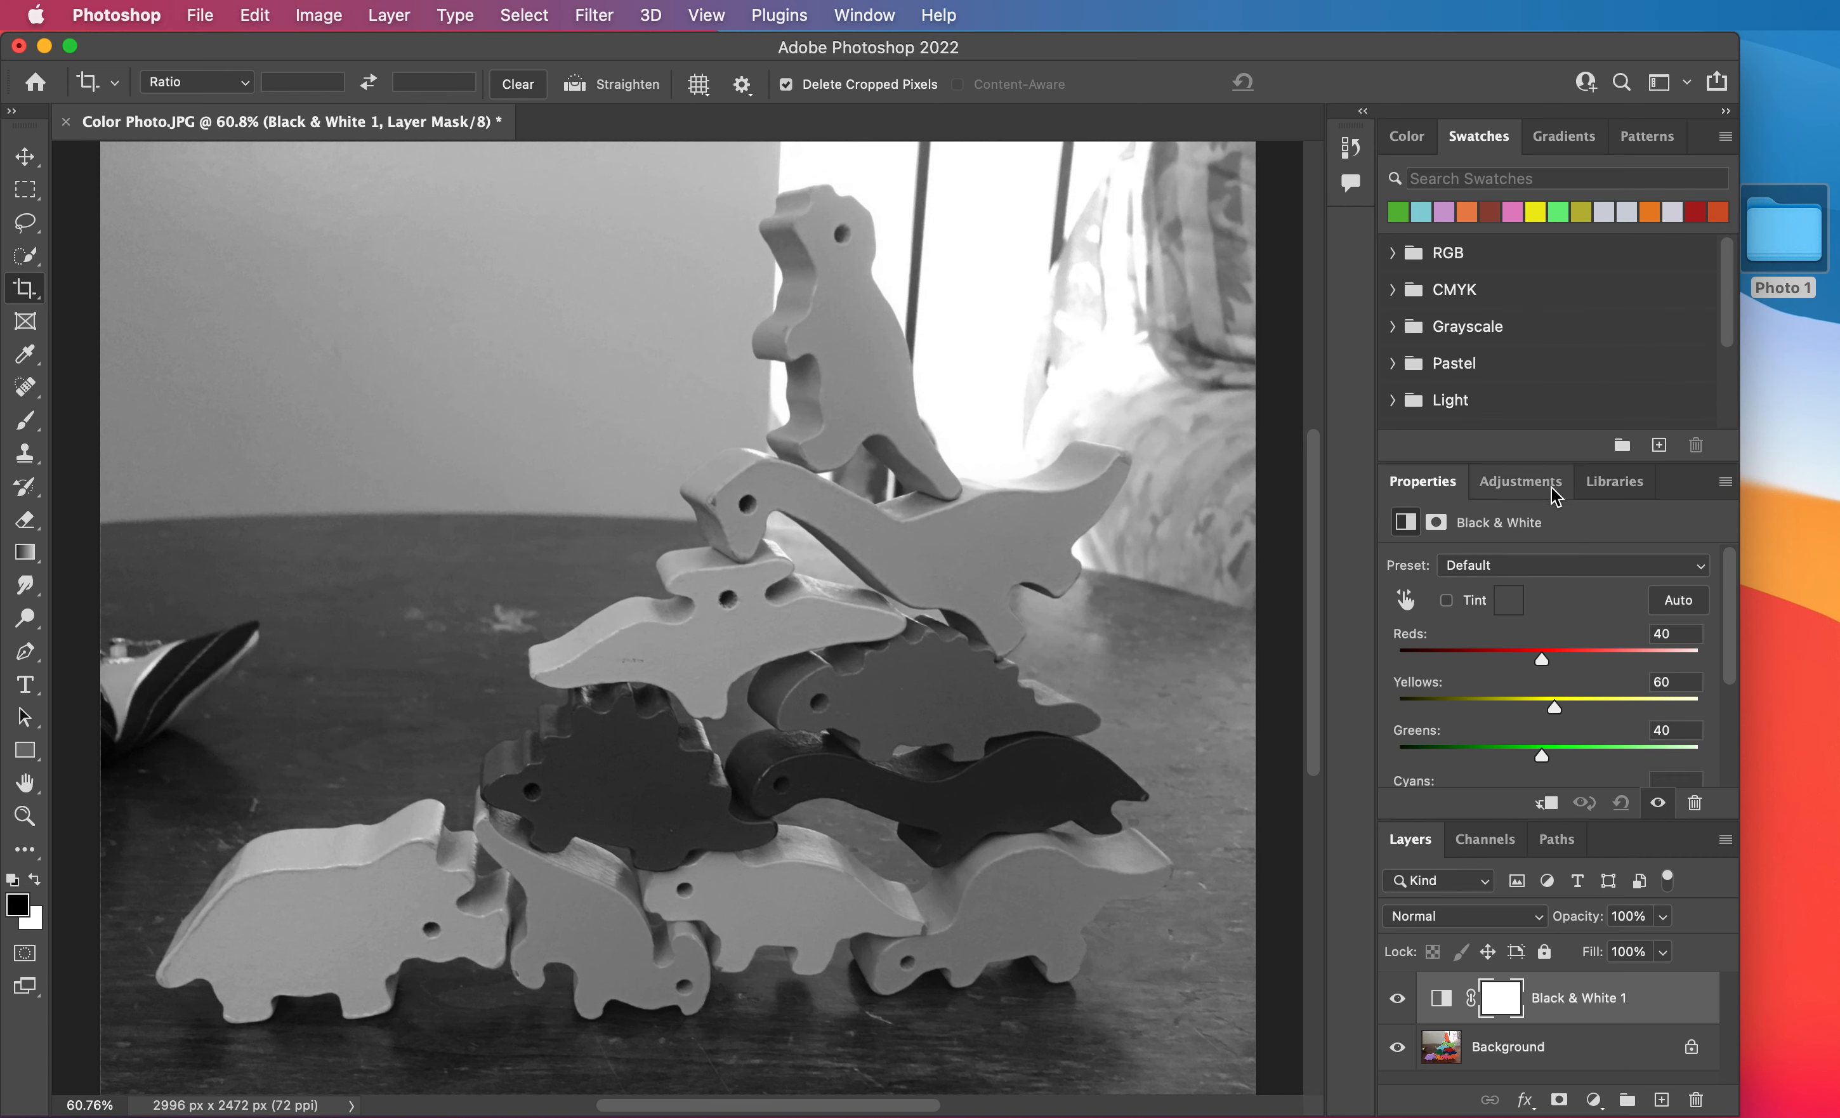
{"action": "mouse_move", "coordinate": [1545, 670]}
{"action": "left_mouse_down"}
{"action": "mouse_move", "coordinate": [1498, 668]}
{"action": "mouse_move", "coordinate": [1543, 668]}
{"action": "left_mouse_up"}
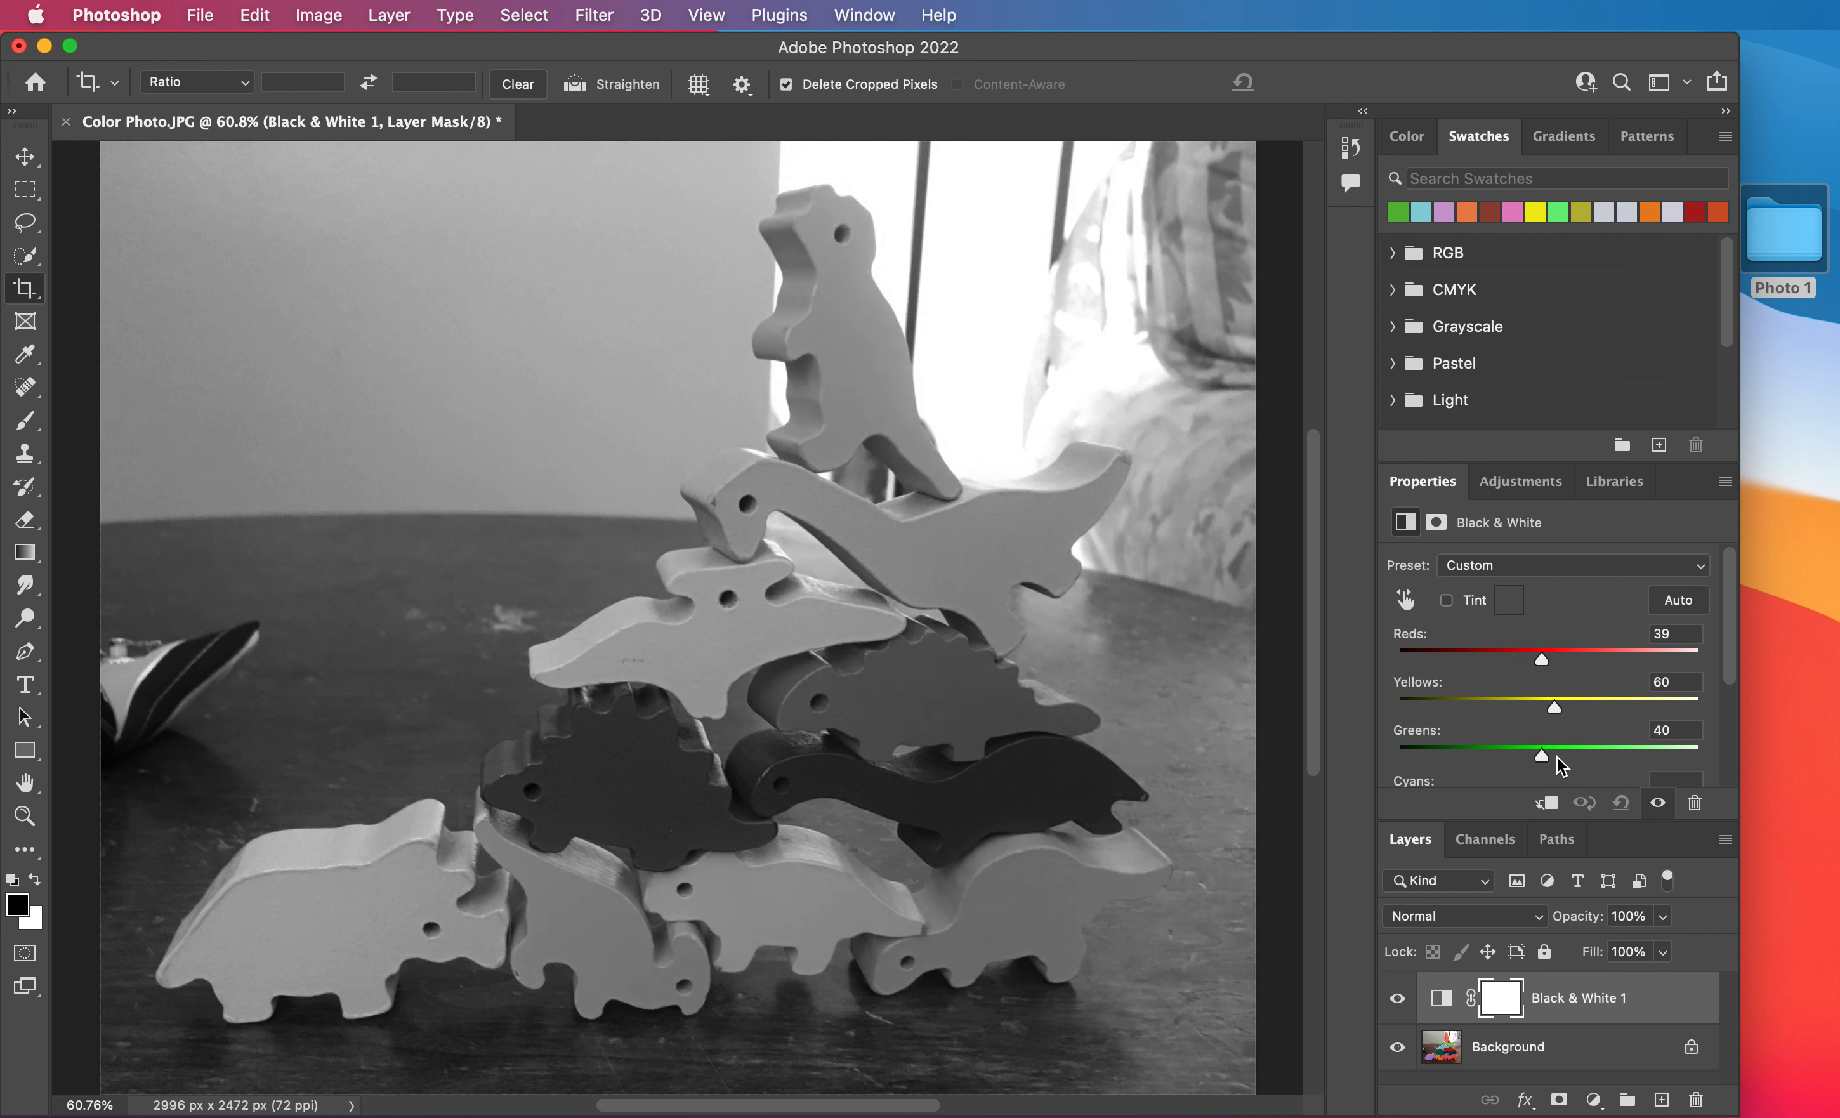
{"action": "left_click_drag", "start_coordinate": [1410, 640], "coordinate": [1413, 640]}
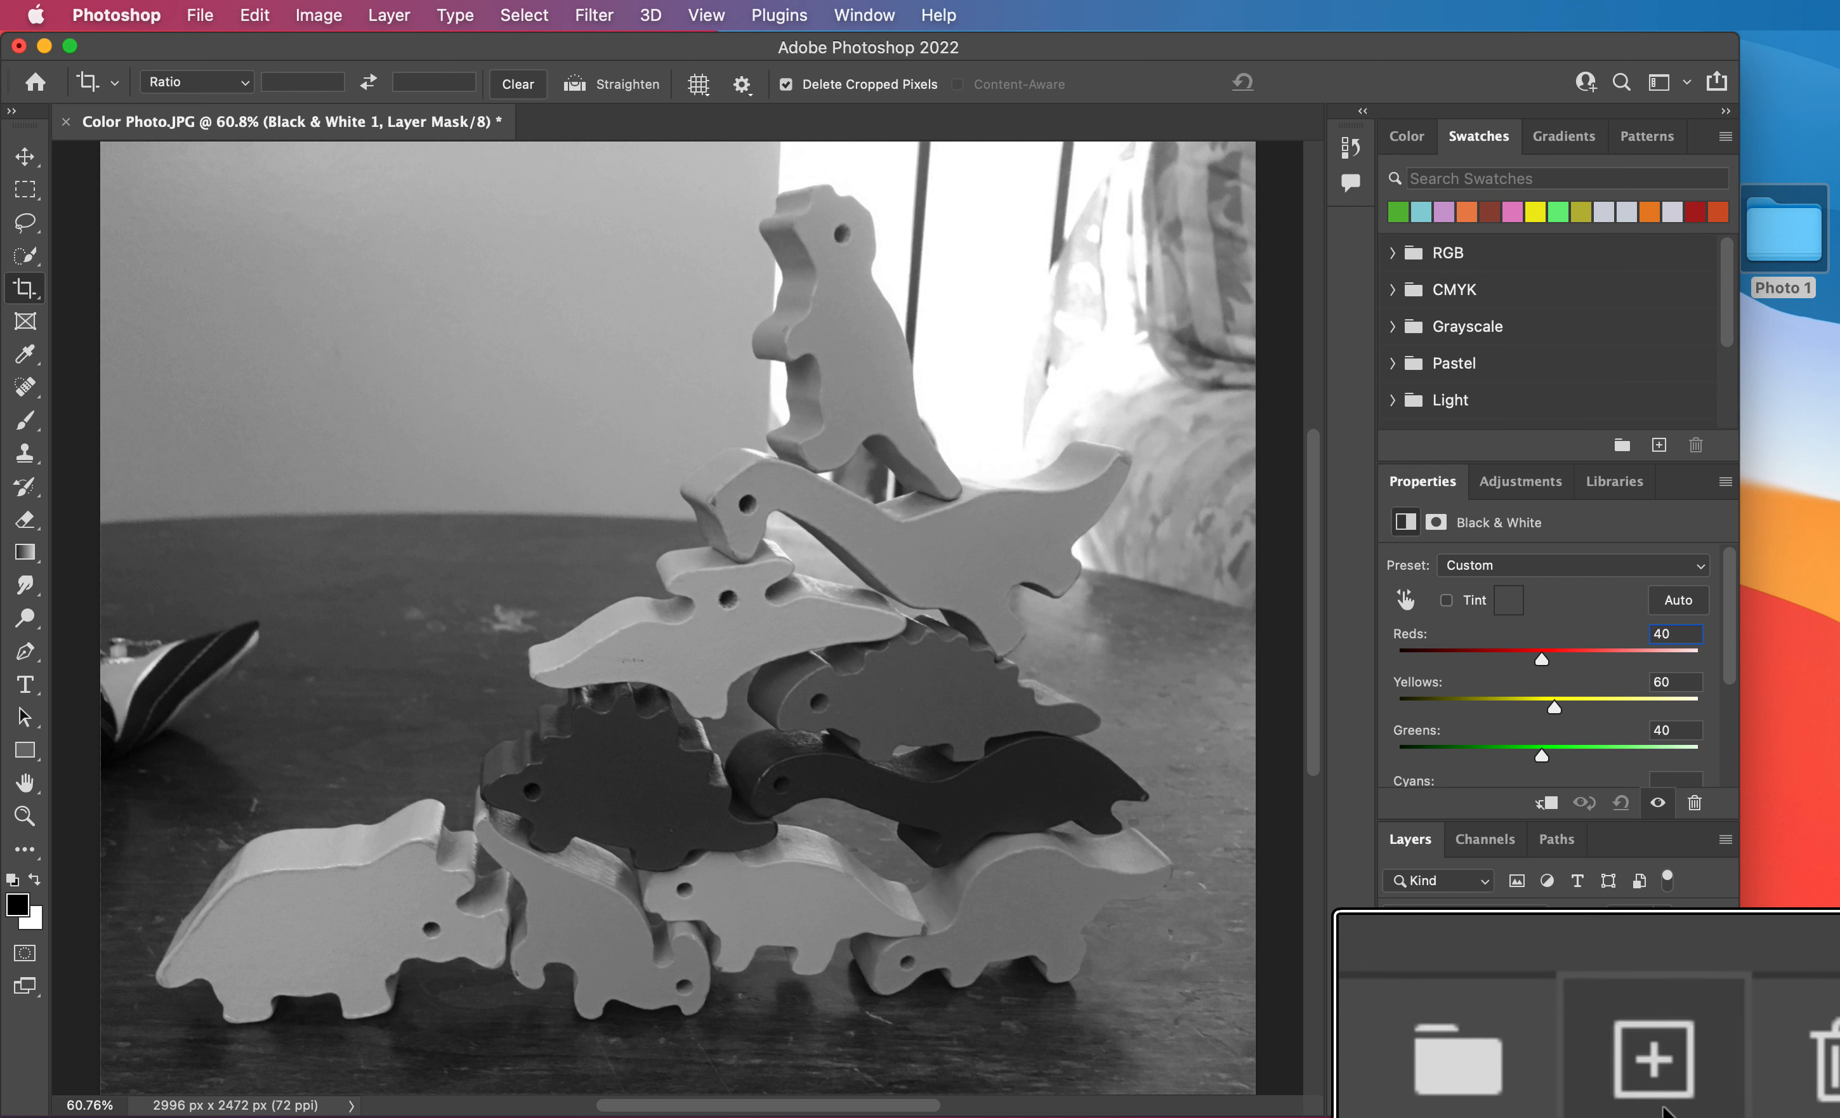
Create a new layer above the Black & White adjustment and rename it Painting Layer.
{"action": "left_click", "coordinate": [1662, 1101]}
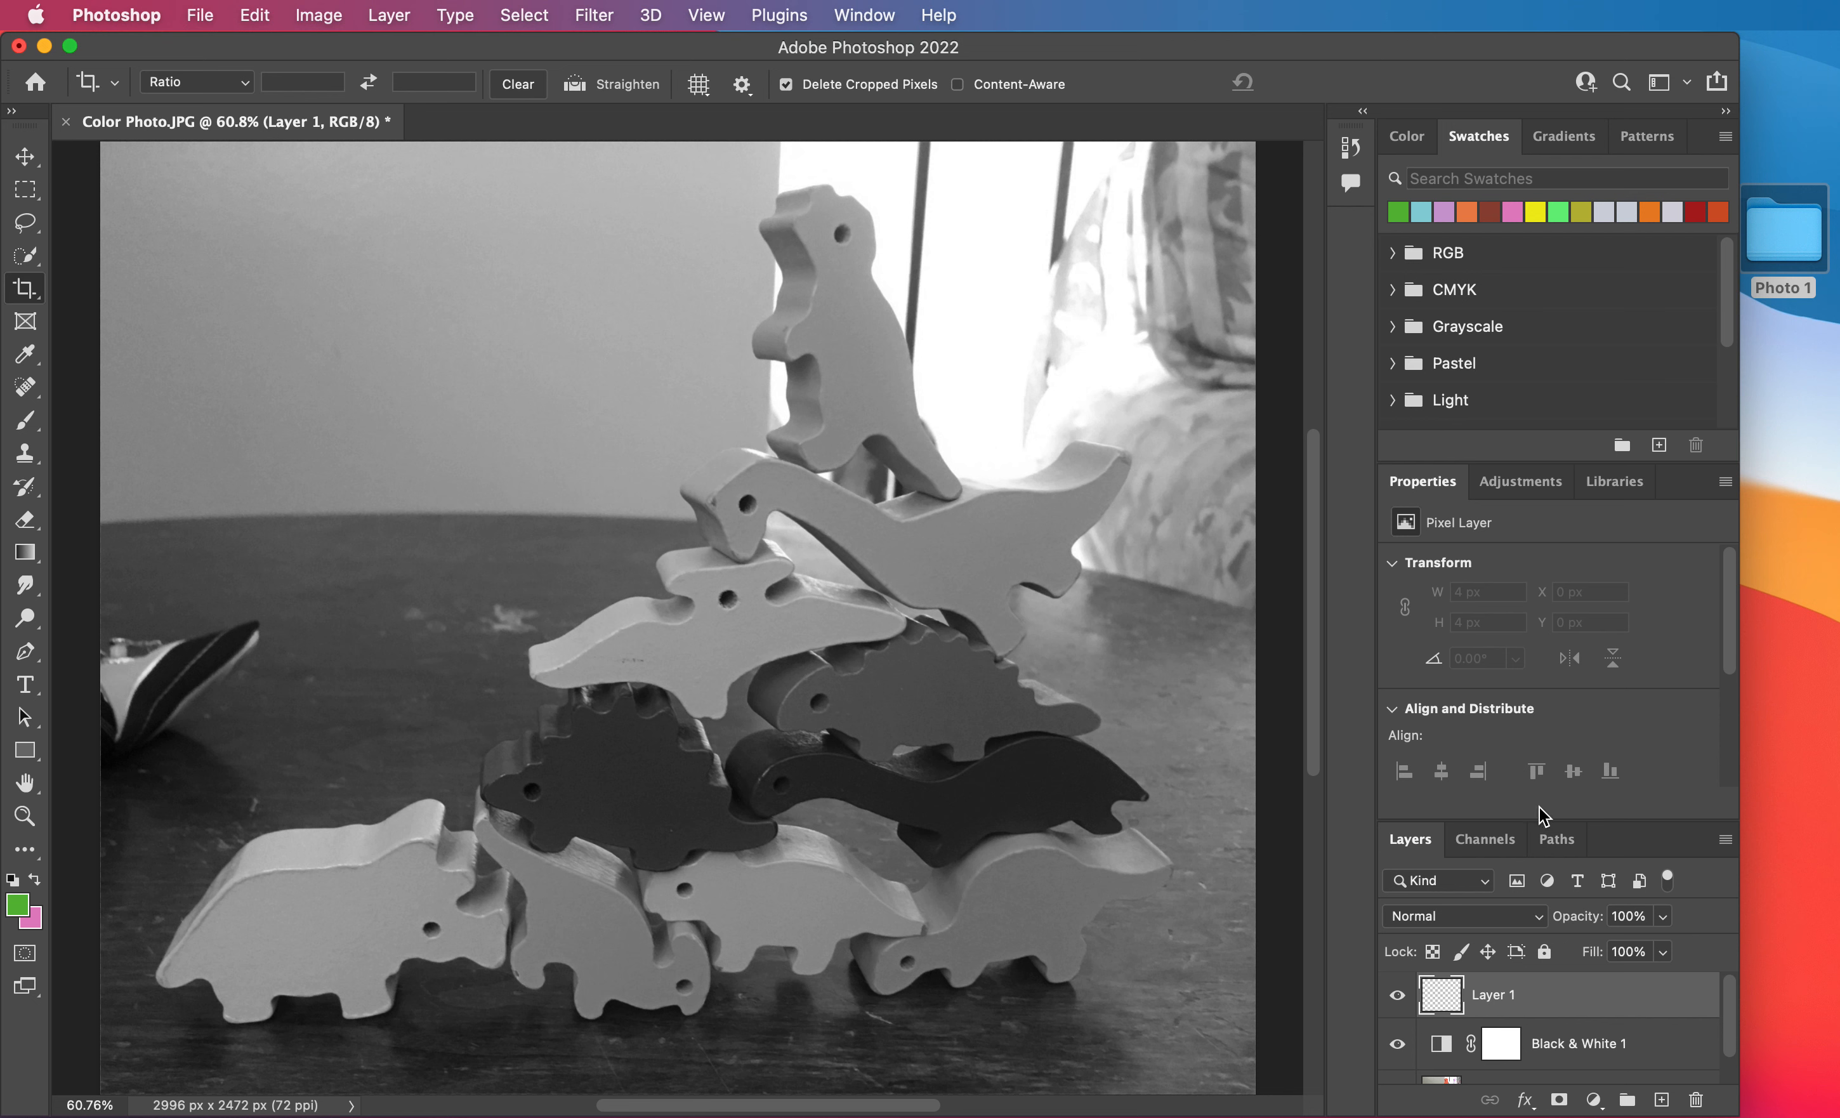
{"action": "left_click_drag", "start_coordinate": [1540, 819], "coordinate": [1541, 753]}
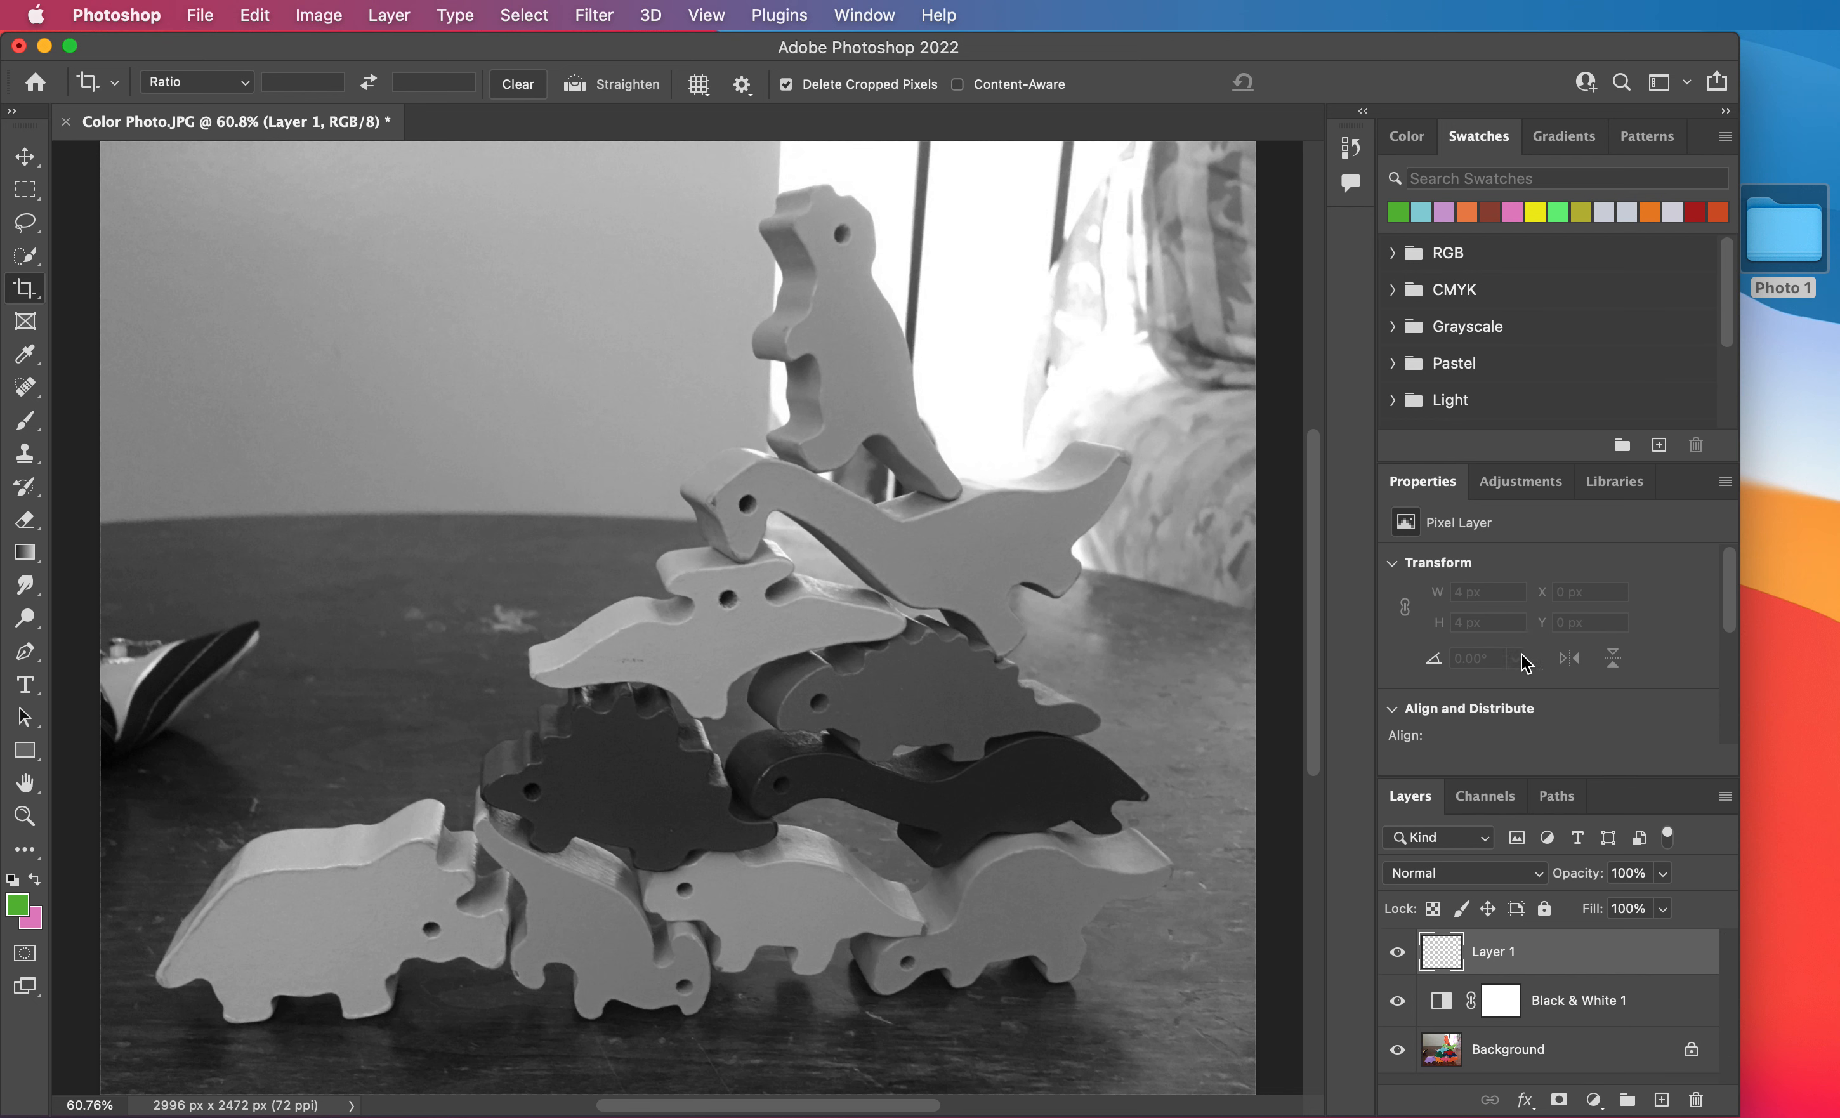
{"action": "double_click", "coordinate": [1493, 953]}
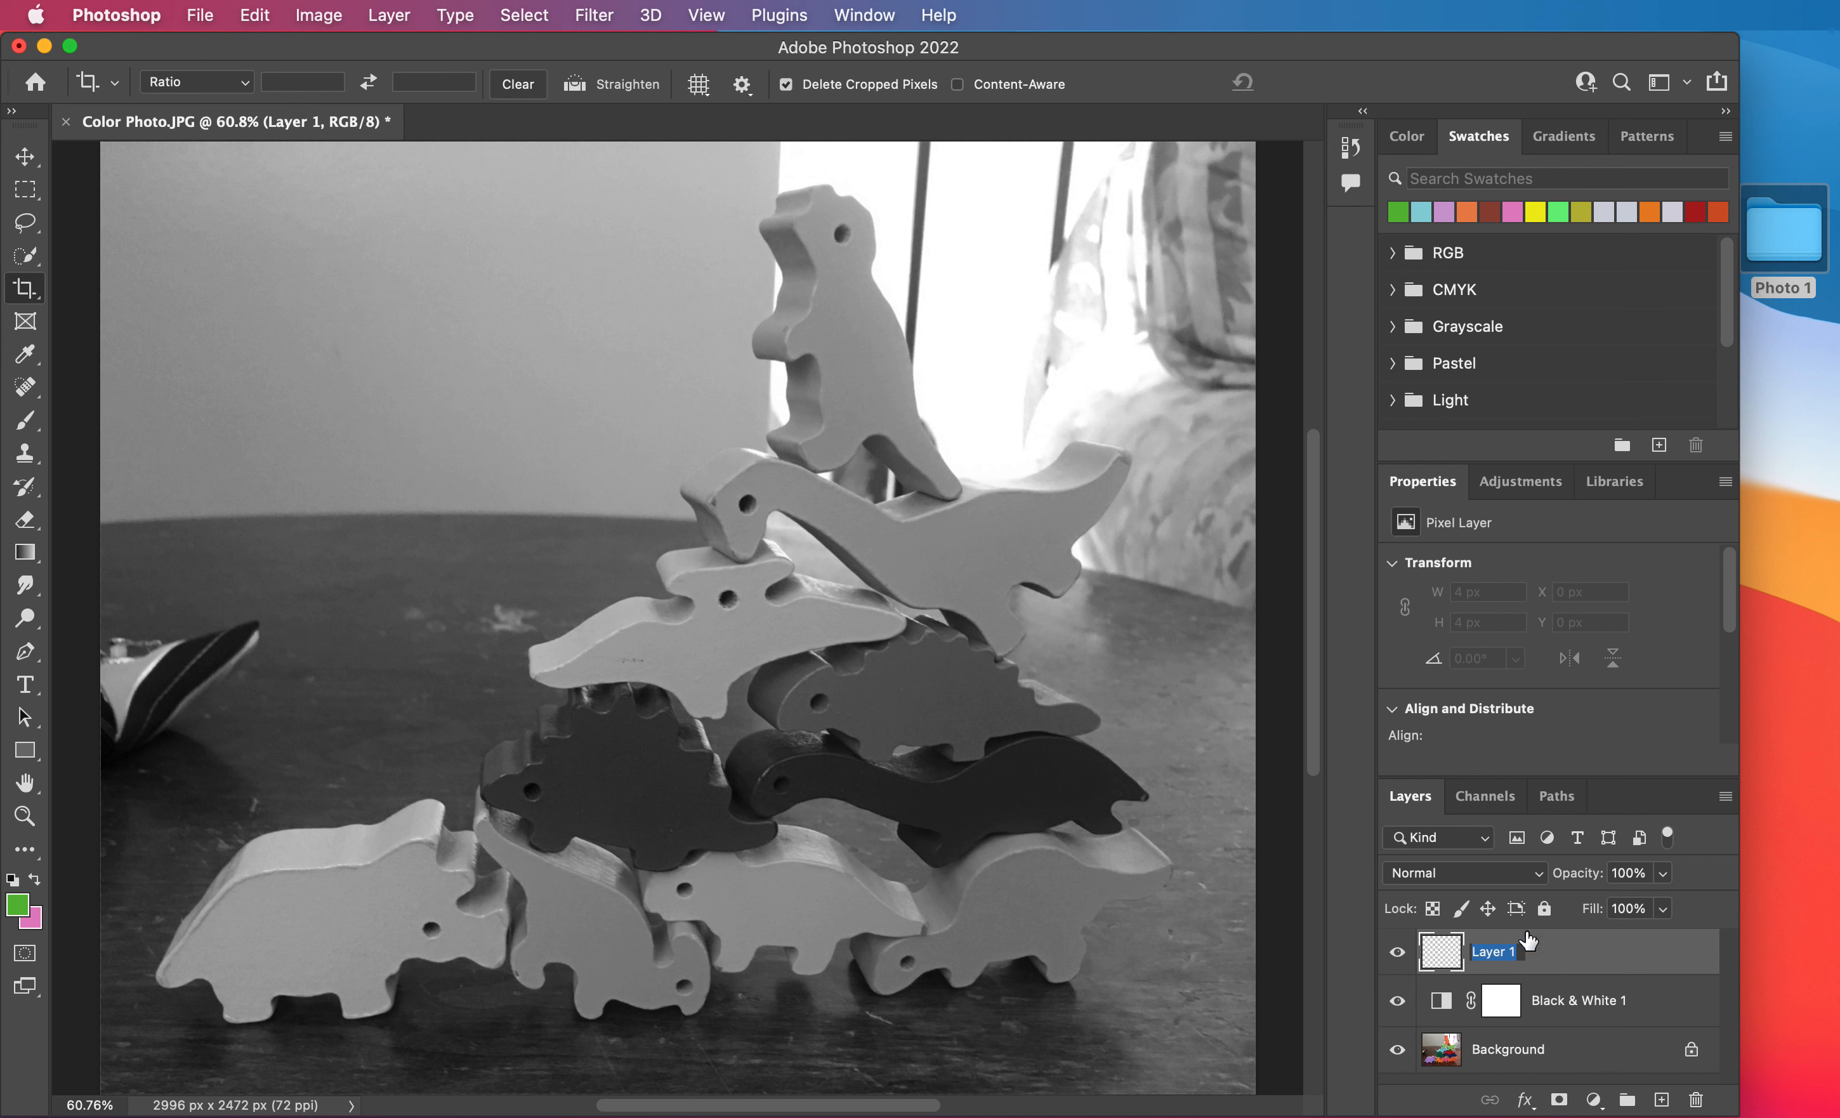
{"action": "type", "text": "Painting"}
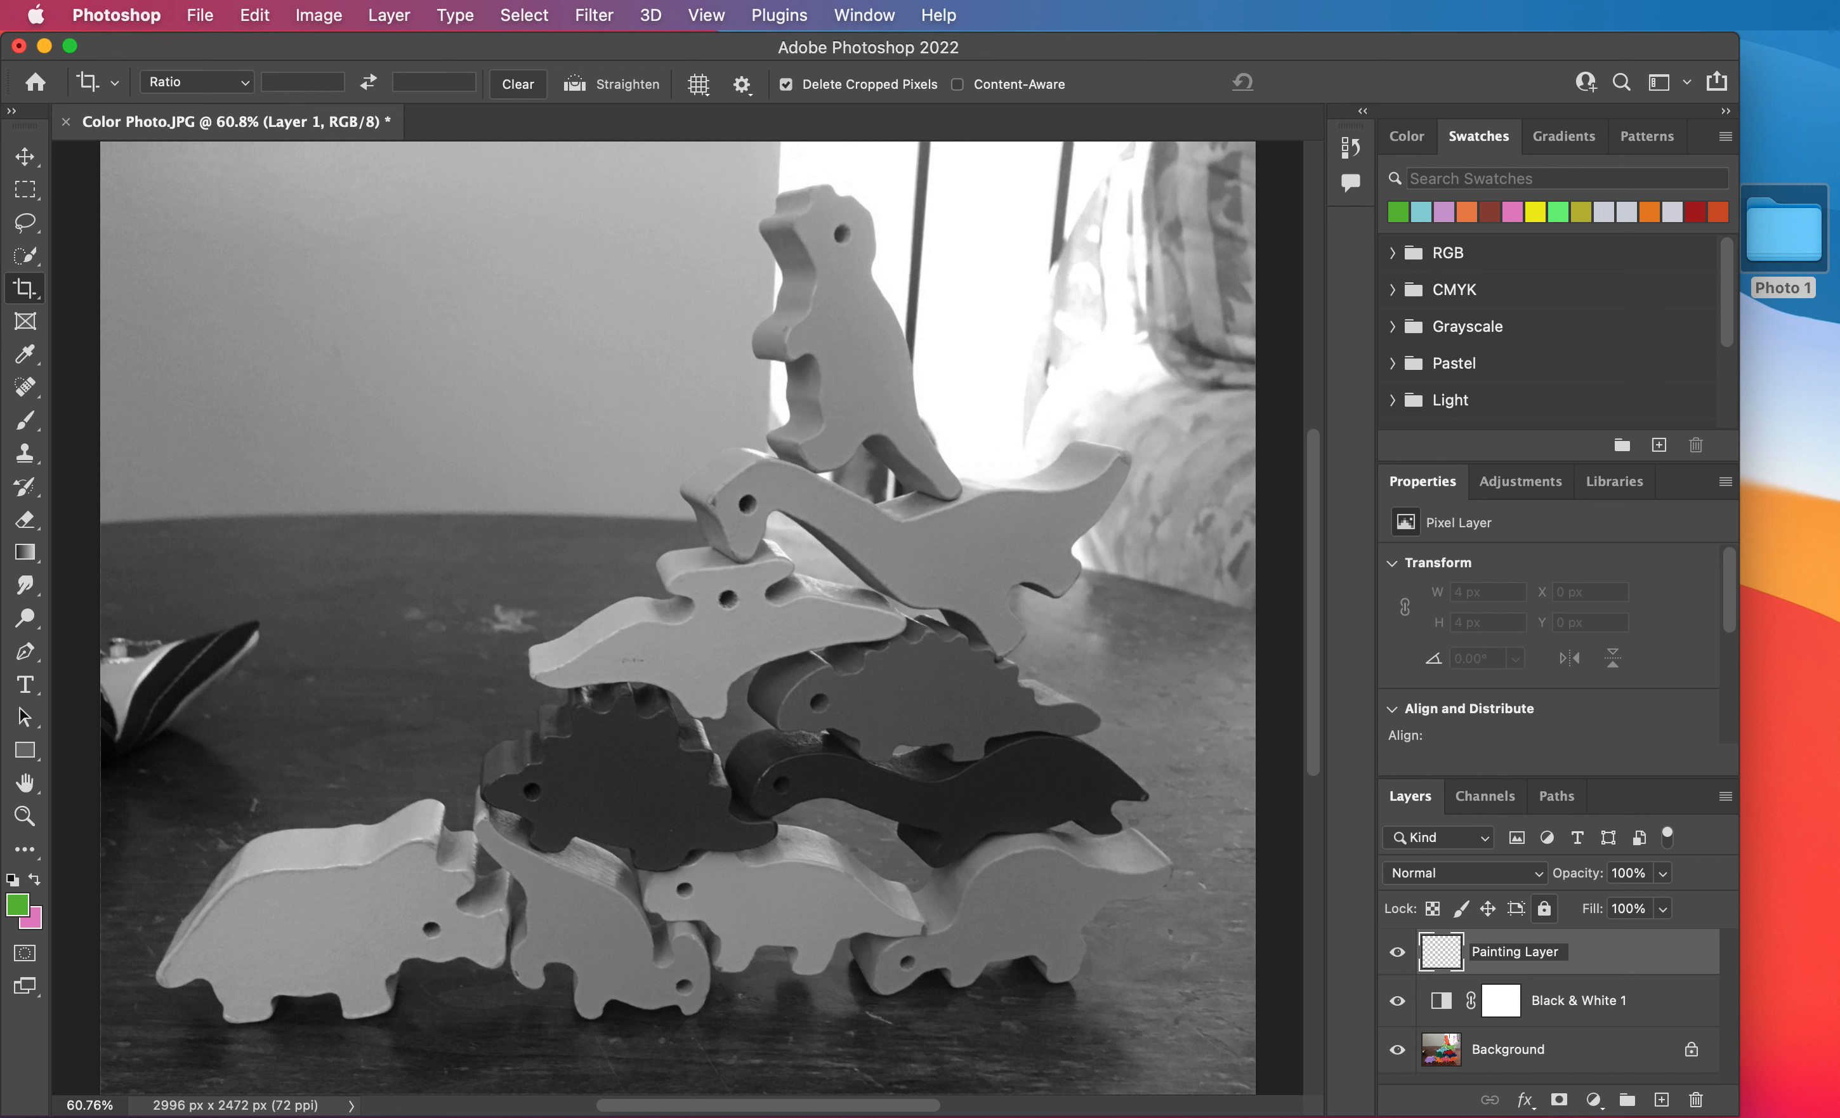
{"action": "key", "text": "Return"}
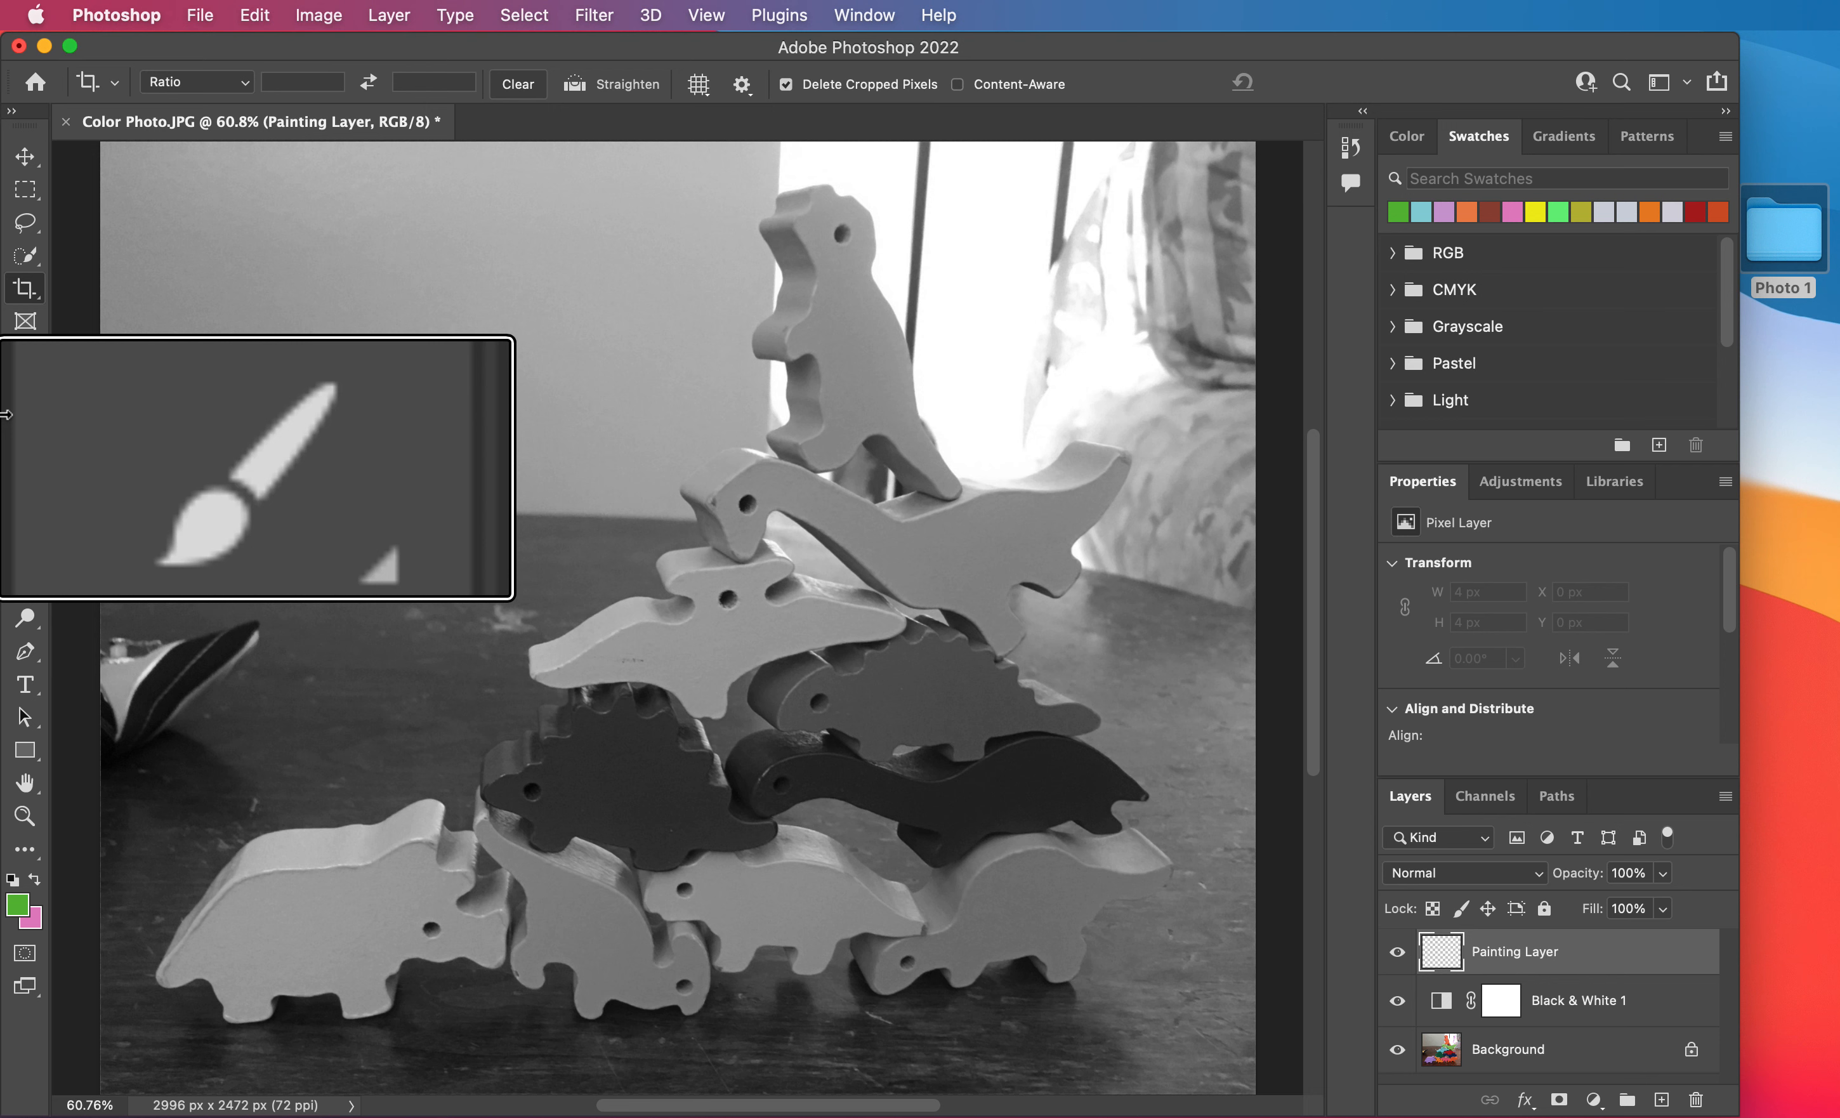
Choose the Brush Tool and set its brush size to 175 px.
{"action": "left_click", "coordinate": [30, 425]}
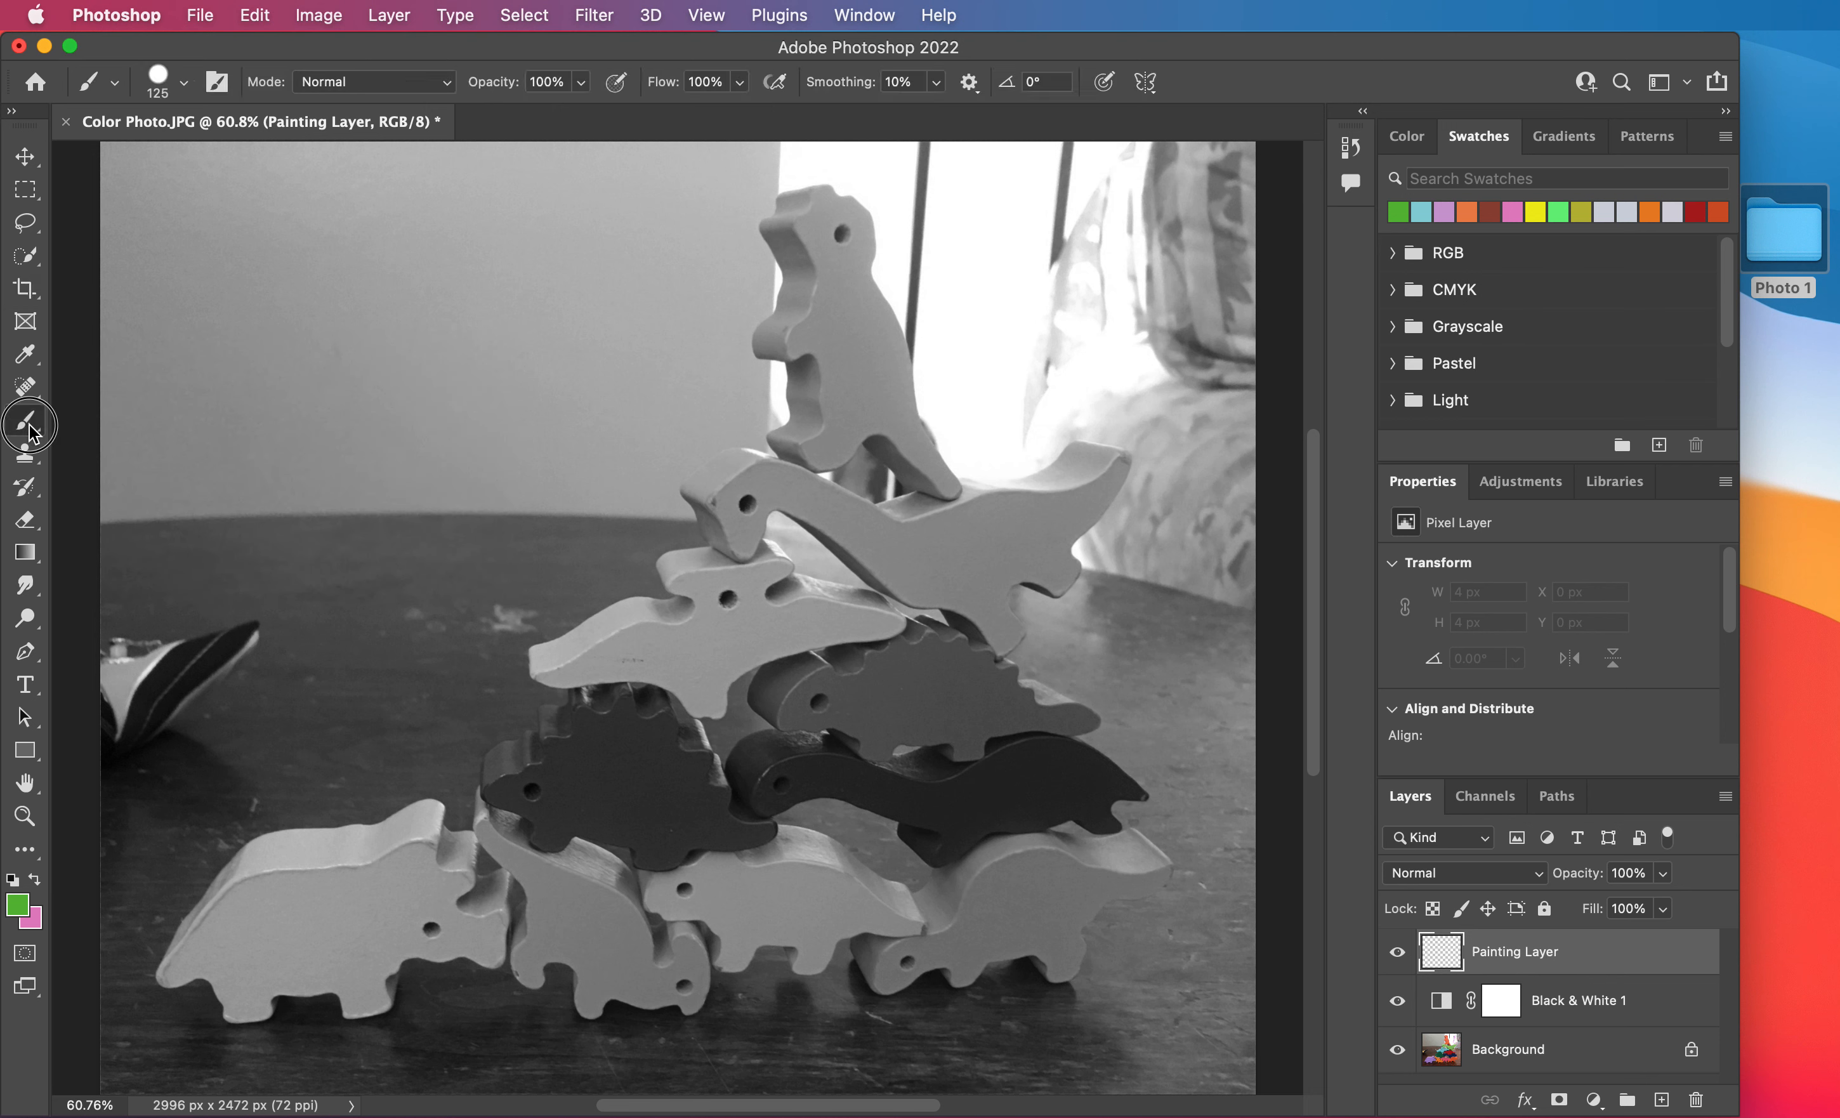
{"action": "right_click", "coordinate": [33, 431]}
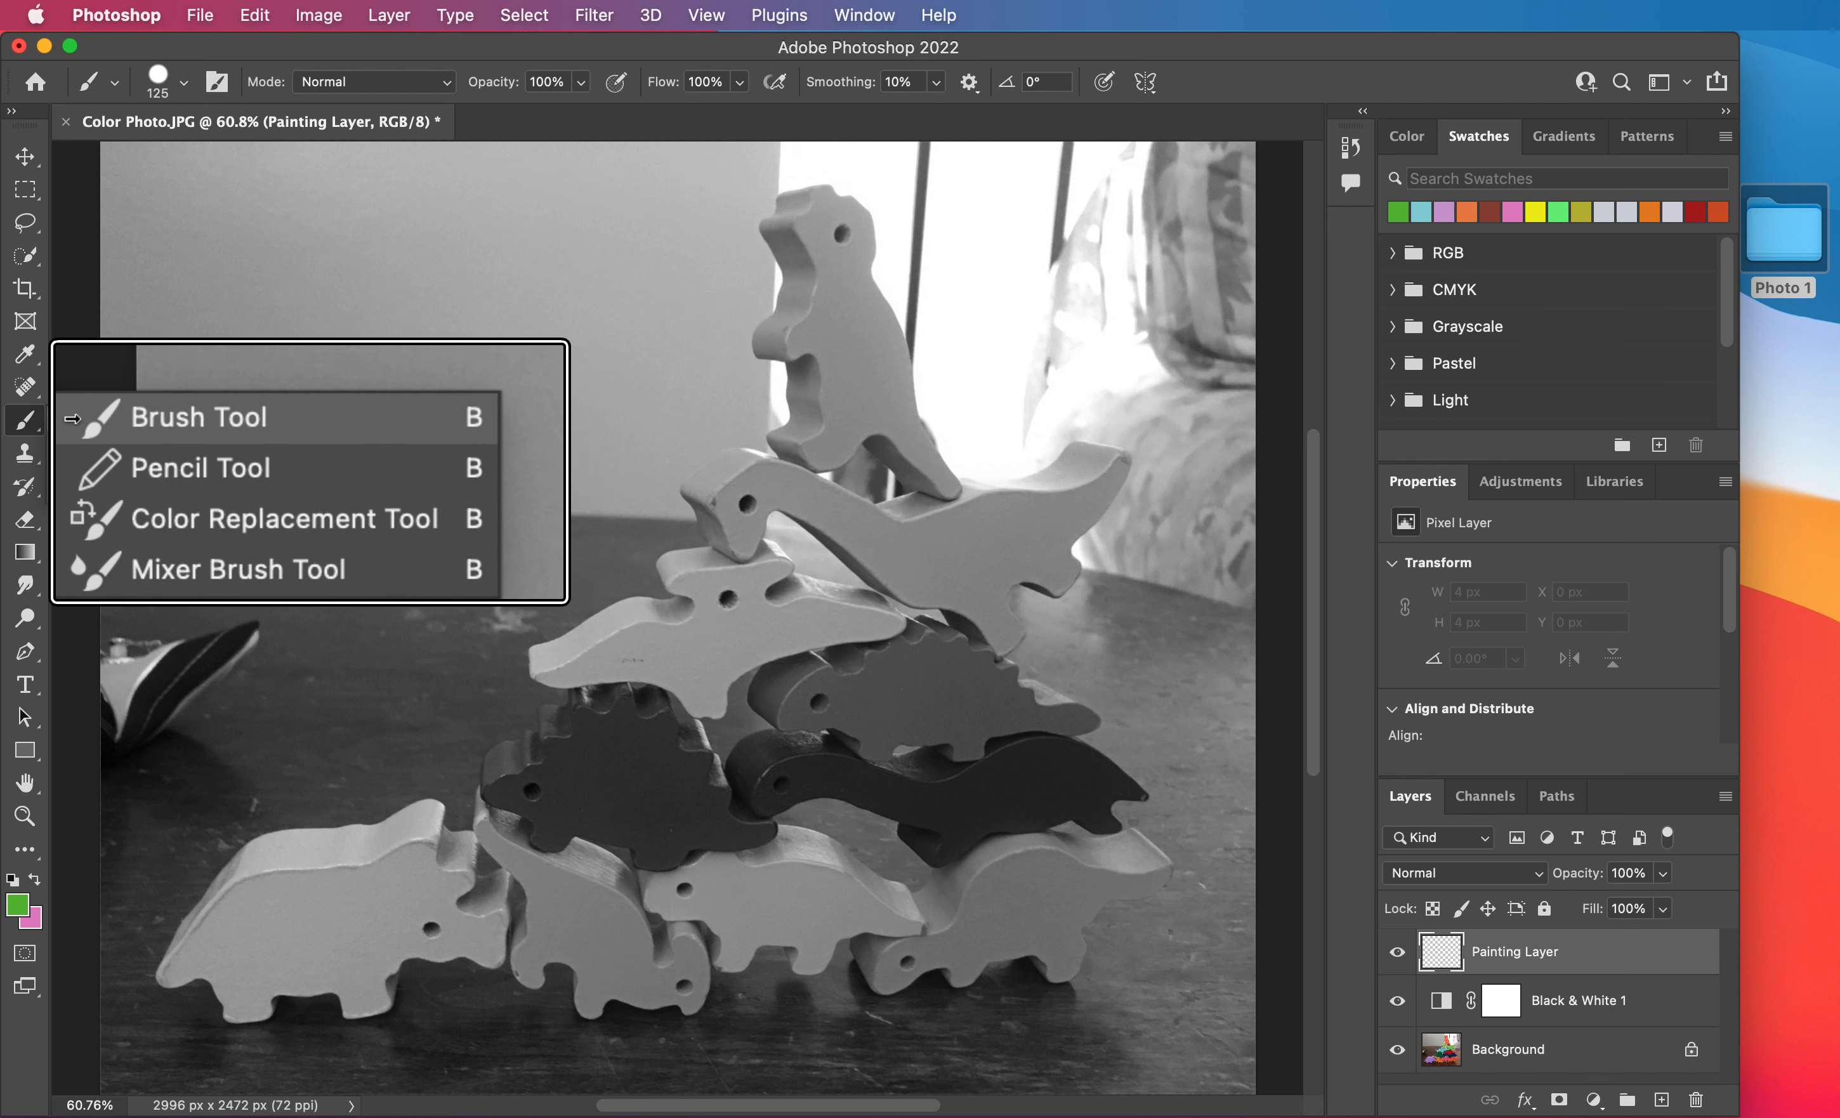
{"action": "left_click", "coordinate": [76, 418]}
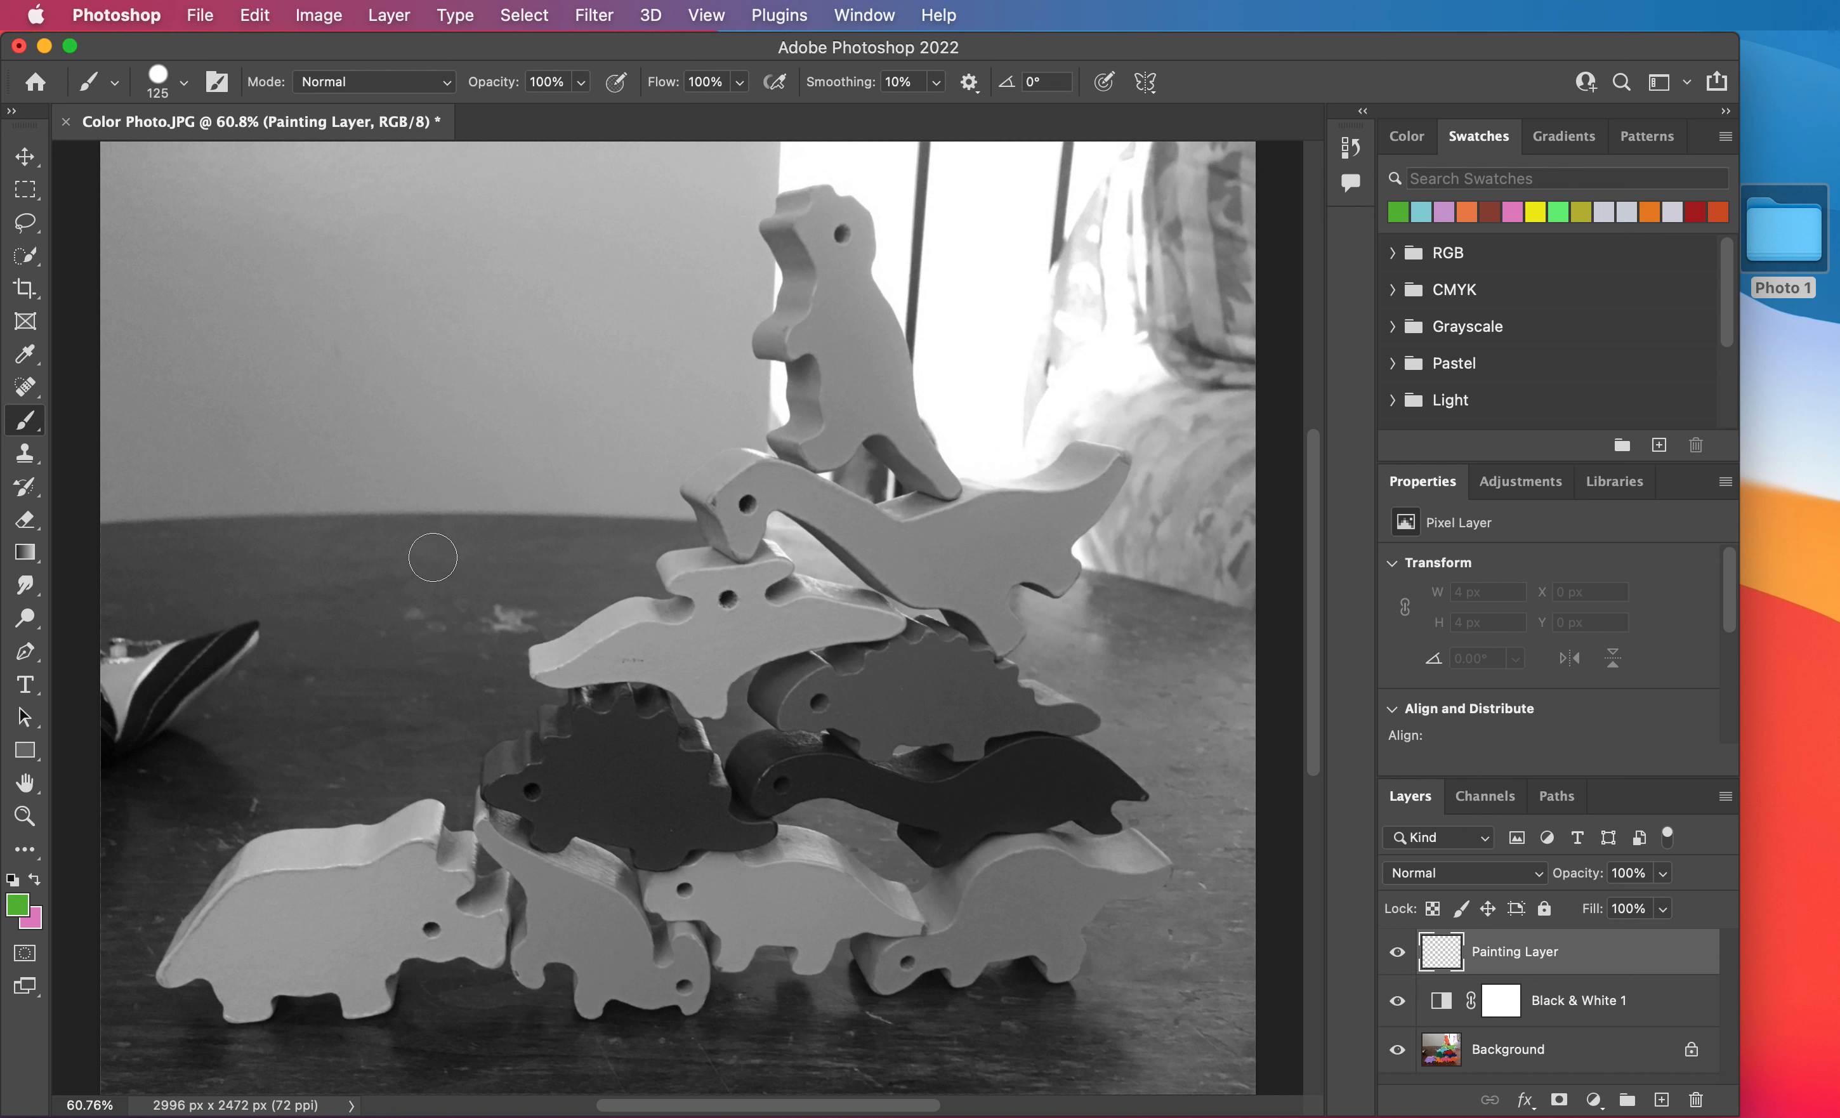
{"action": "key", "text": "bracketright"}
{"action": "key", "text": "bracketright"}
{"action": "key", "text": "bracketright"}
{"action": "key", "text": "bracketright"}
{"action": "key", "text": "bracketright"}
{"action": "key", "text": "bracketright"}
{"action": "key", "text": "bracketright"}
{"action": "key", "text": "bracketright"}
{"action": "key", "text": "bracketright"}
{"action": "key", "text": "bracketright"}
{"action": "key", "text": "bracketright"}
{"action": "key", "text": "bracketright"}
{"action": "key", "text": "bracketright"}
{"action": "key", "text": "bracketright"}
{"action": "key", "text": "bracketleft"}
{"action": "key", "text": "bracketleft"}
{"action": "key", "text": "bracketleft"}
{"action": "key", "text": "bracketleft"}
{"action": "key", "text": "bracketleft"}
{"action": "key", "text": "bracketleft"}
{"action": "key", "text": "bracketleft"}
{"action": "key", "text": "bracketleft"}
{"action": "key", "text": "bracketleft"}
{"action": "key", "text": "bracketleft"}
{"action": "key", "text": "bracketleft"}
{"action": "key", "text": "bracketleft"}
{"action": "key", "text": "bracketleft"}
{"action": "key", "text": "bracketleft"}
Set the foreground color to pinkish purple c189b6 and paint over the topmost dinosaur on the Painting Layer.
{"action": "left_click", "coordinate": [16, 904]}
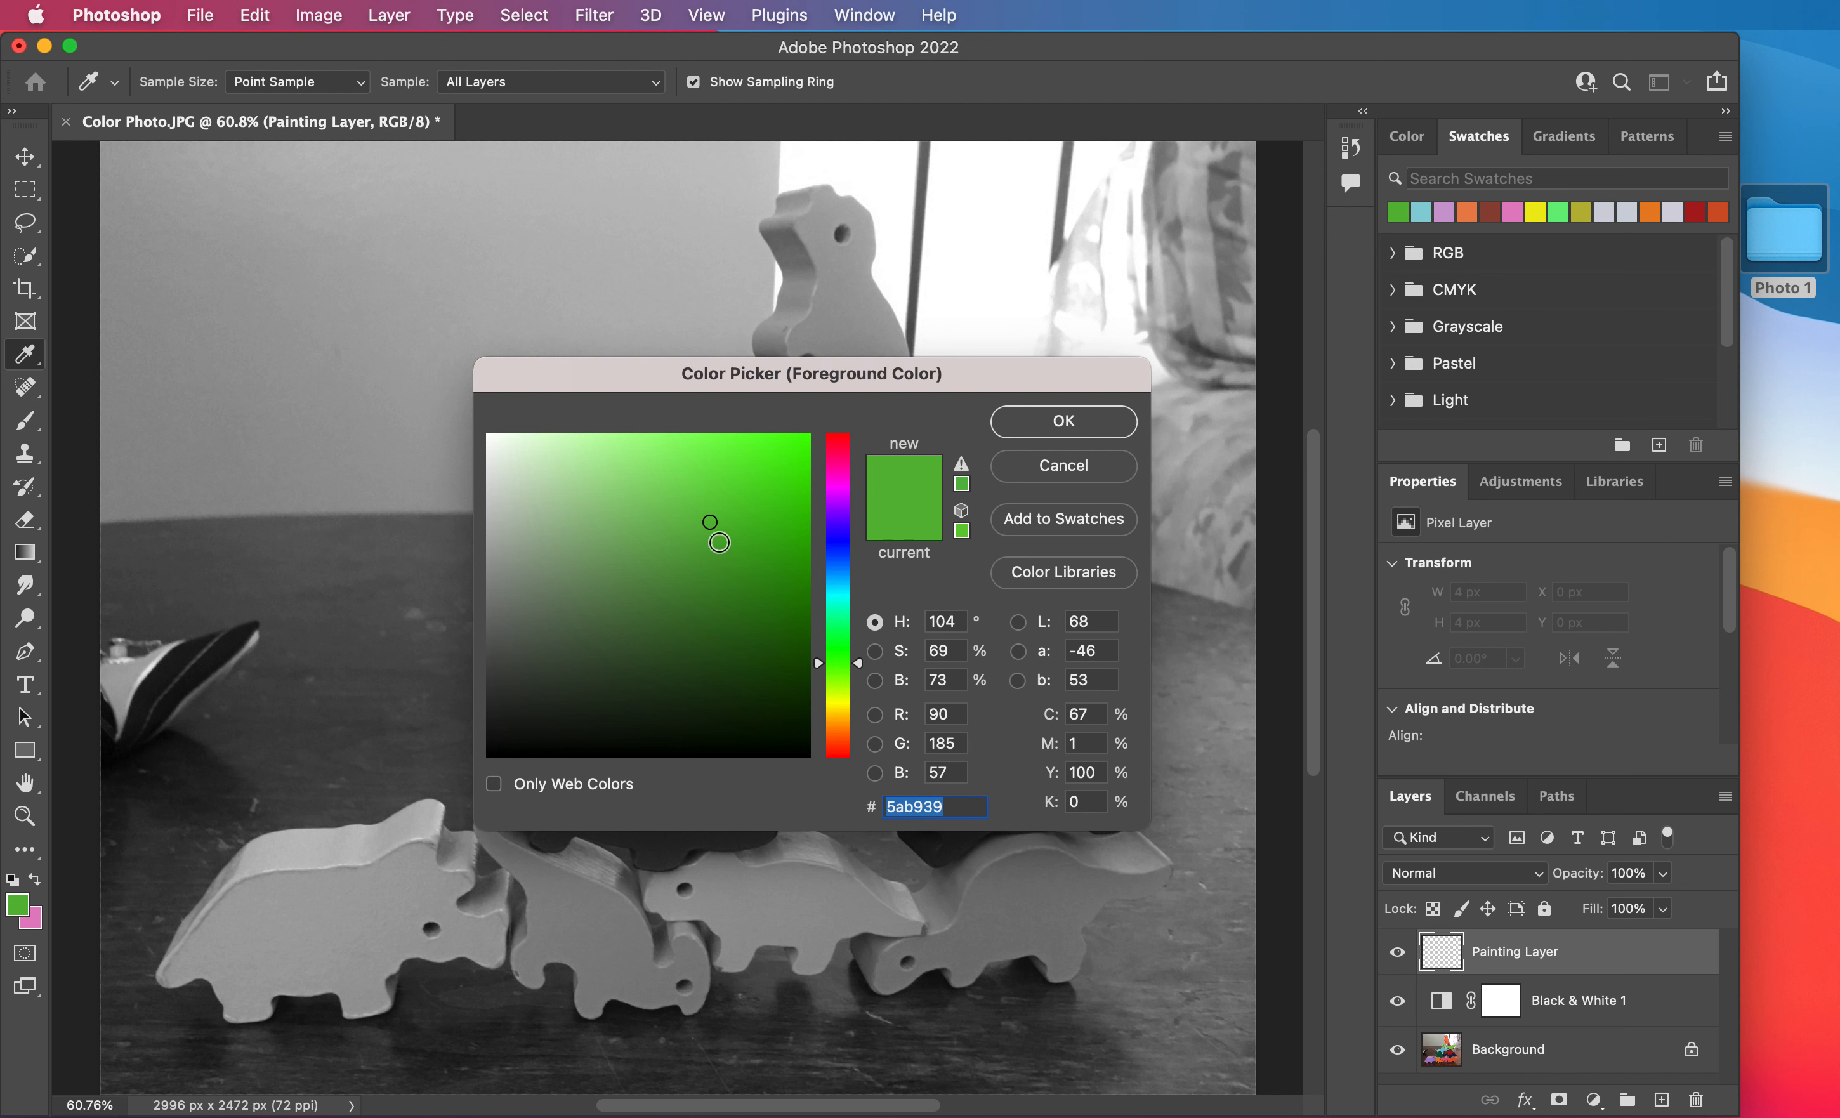
{"action": "left_click", "coordinate": [710, 538]}
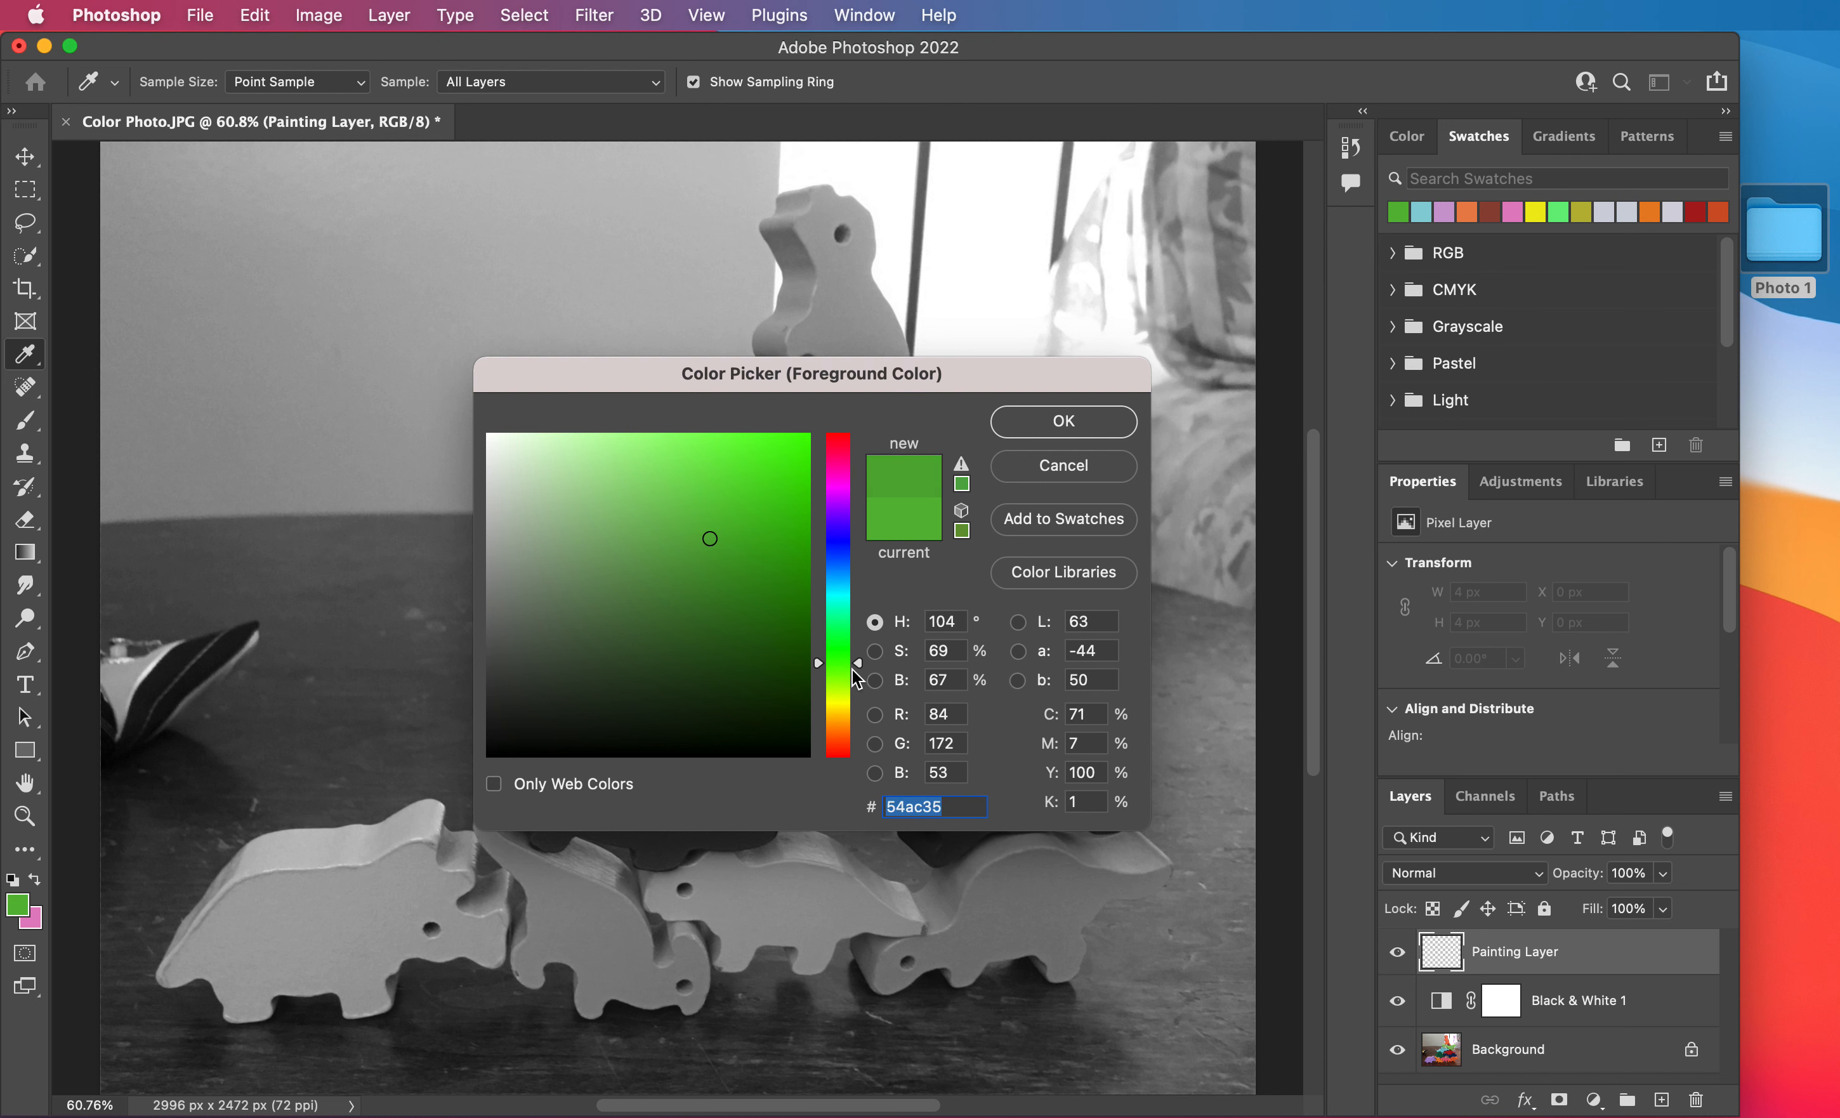
{"action": "left_click_drag", "start_coordinate": [856, 660], "coordinate": [856, 483]}
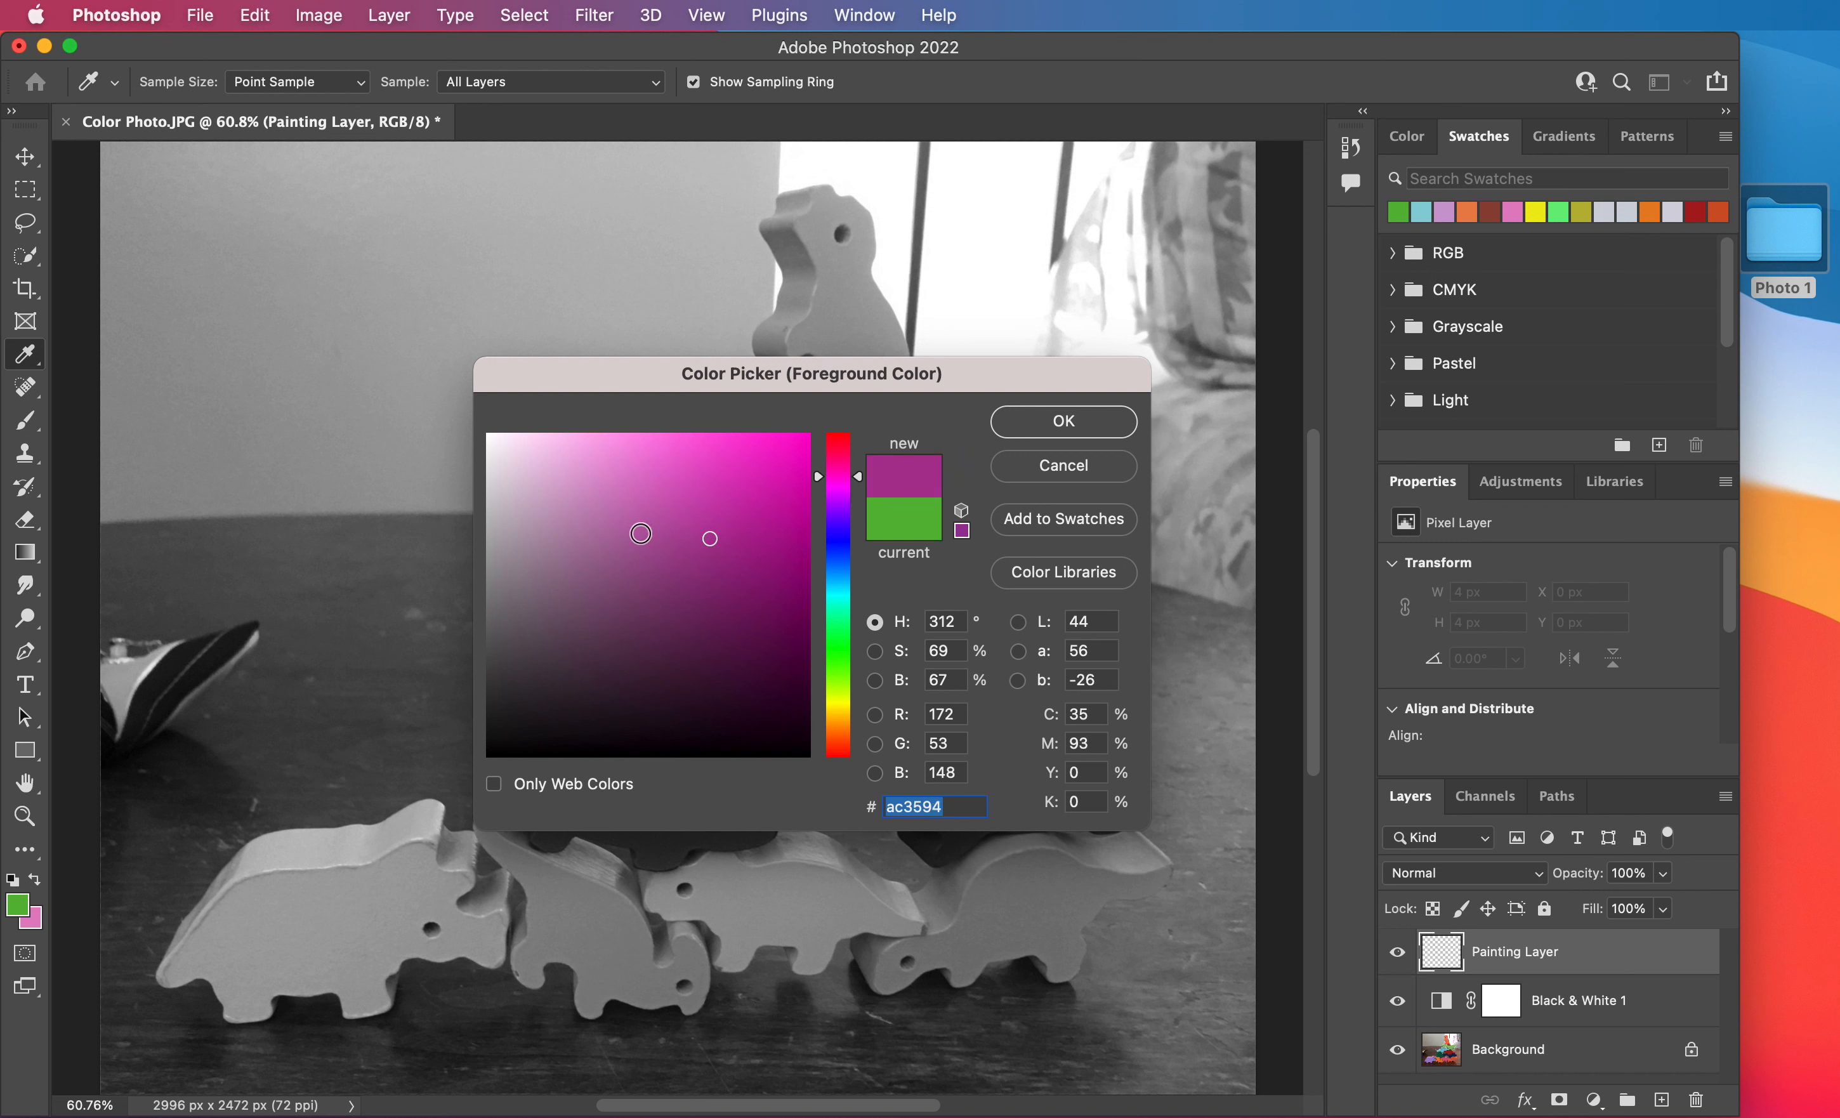
{"action": "mouse_move", "coordinate": [693, 541]}
{"action": "left_mouse_down"}
{"action": "mouse_move", "coordinate": [658, 514]}
{"action": "mouse_move", "coordinate": [575, 514]}
{"action": "mouse_move", "coordinate": [591, 510]}
{"action": "left_mouse_up"}
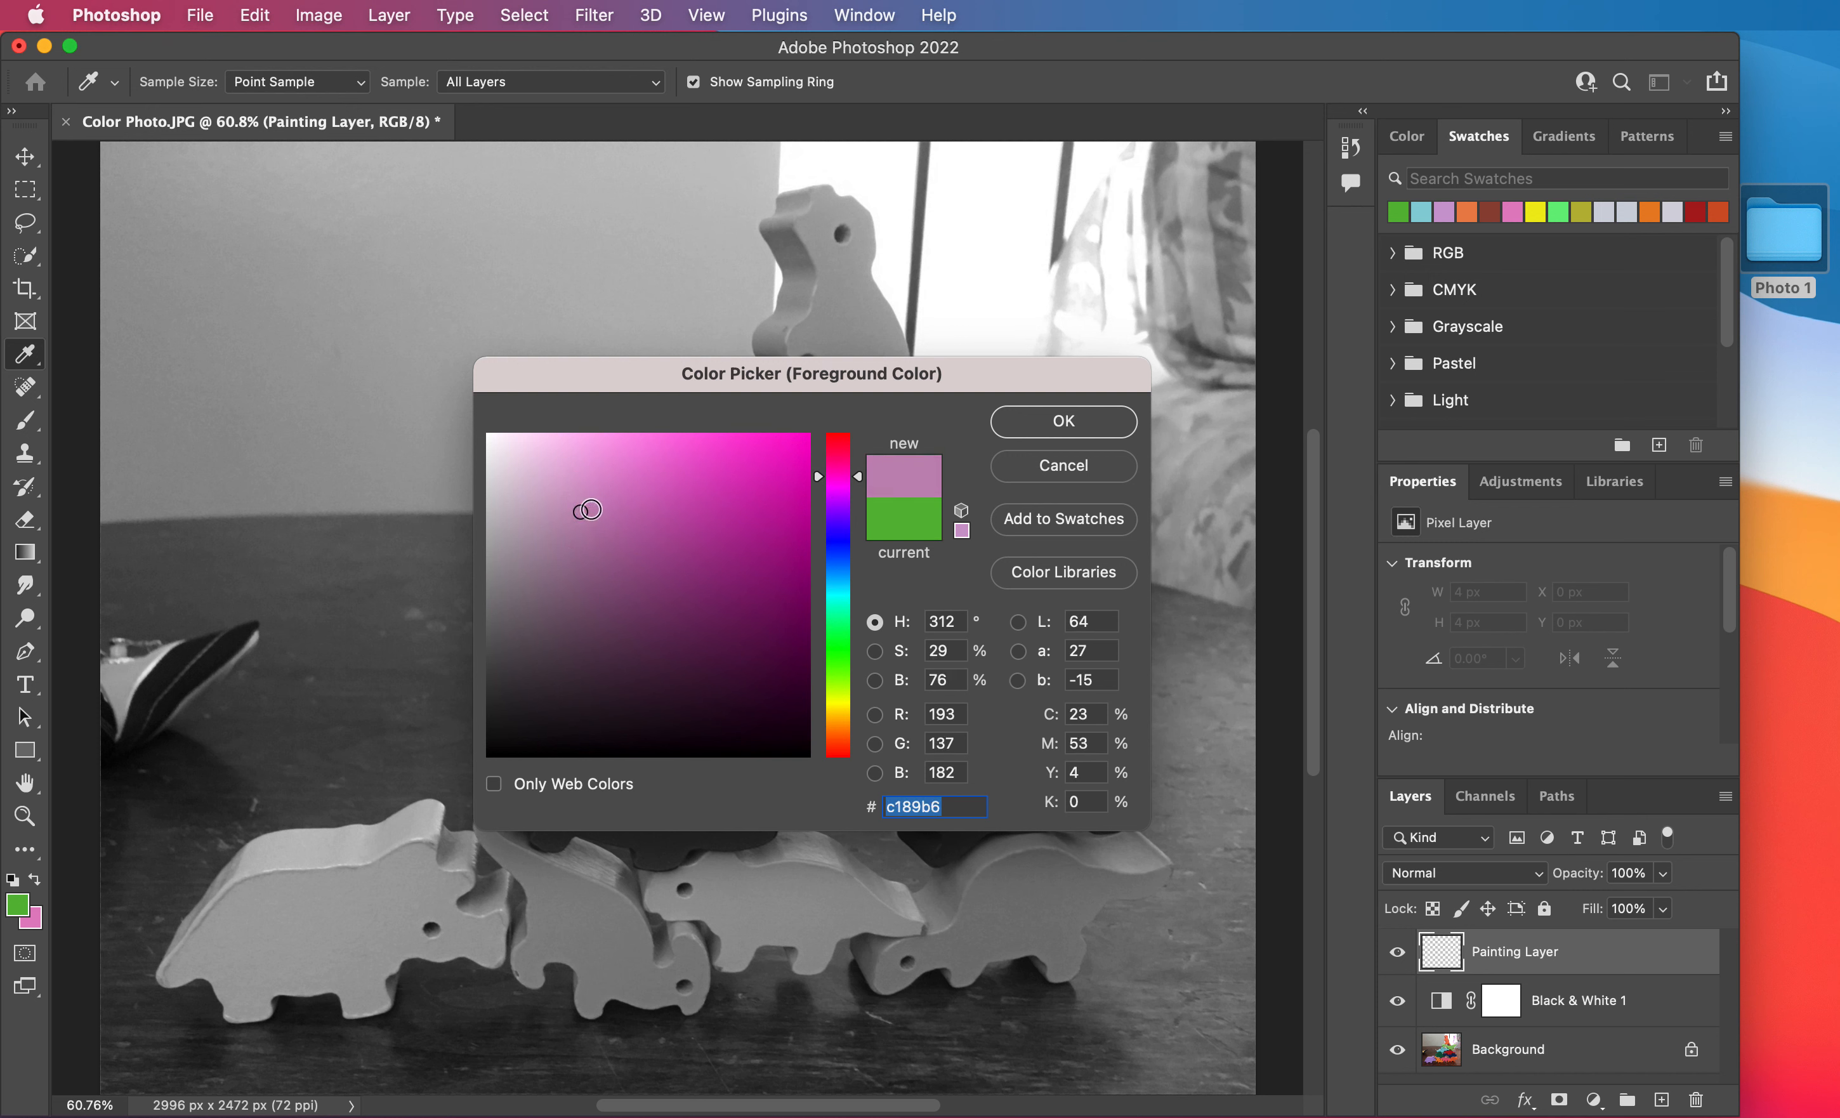
{"action": "left_click", "coordinate": [1073, 422]}
{"action": "key", "text": "b"}
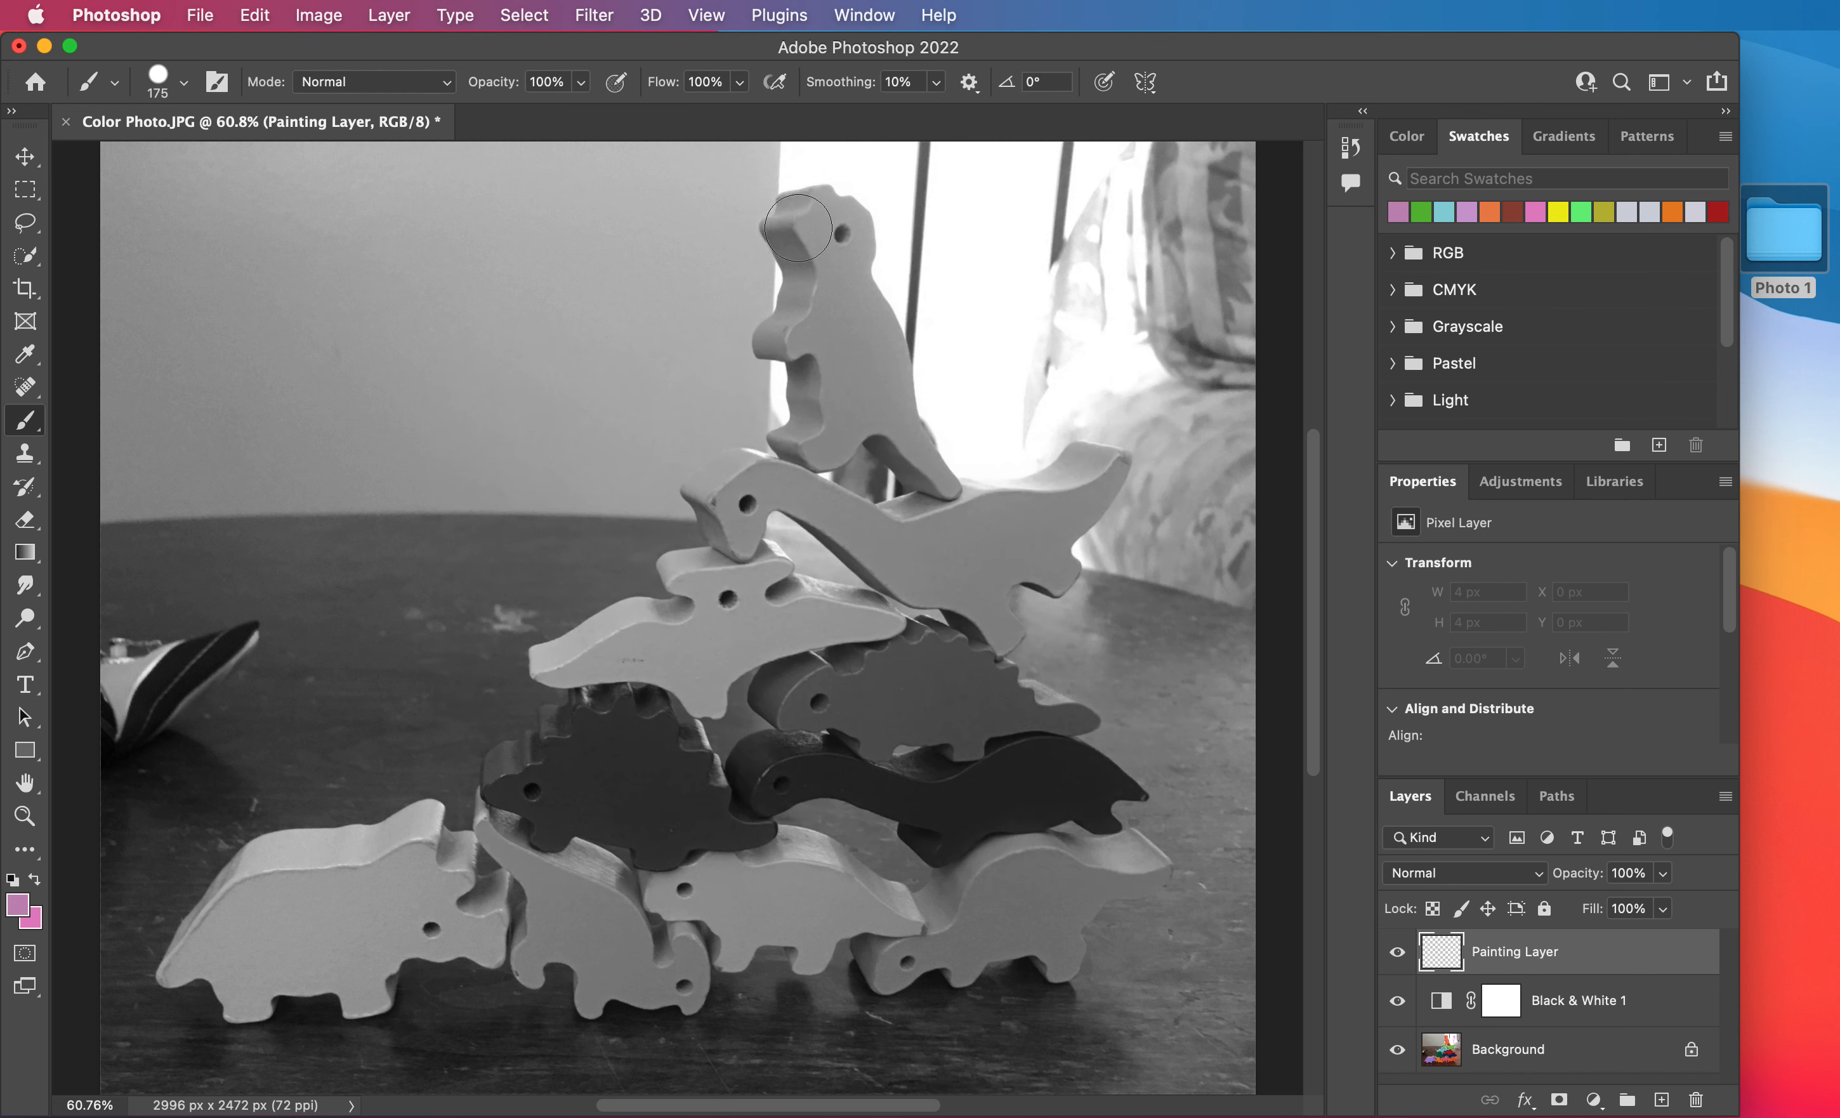
{"action": "mouse_move", "coordinate": [798, 228]}
{"action": "left_mouse_down"}
{"action": "mouse_move", "coordinate": [828, 209]}
{"action": "mouse_move", "coordinate": [861, 254]}
{"action": "mouse_move", "coordinate": [942, 486]}
{"action": "mouse_move", "coordinate": [863, 422]}
{"action": "mouse_move", "coordinate": [787, 437]}
{"action": "mouse_move", "coordinate": [788, 254]}
{"action": "mouse_move", "coordinate": [830, 391]}
{"action": "mouse_move", "coordinate": [855, 385]}
{"action": "left_mouse_up"}
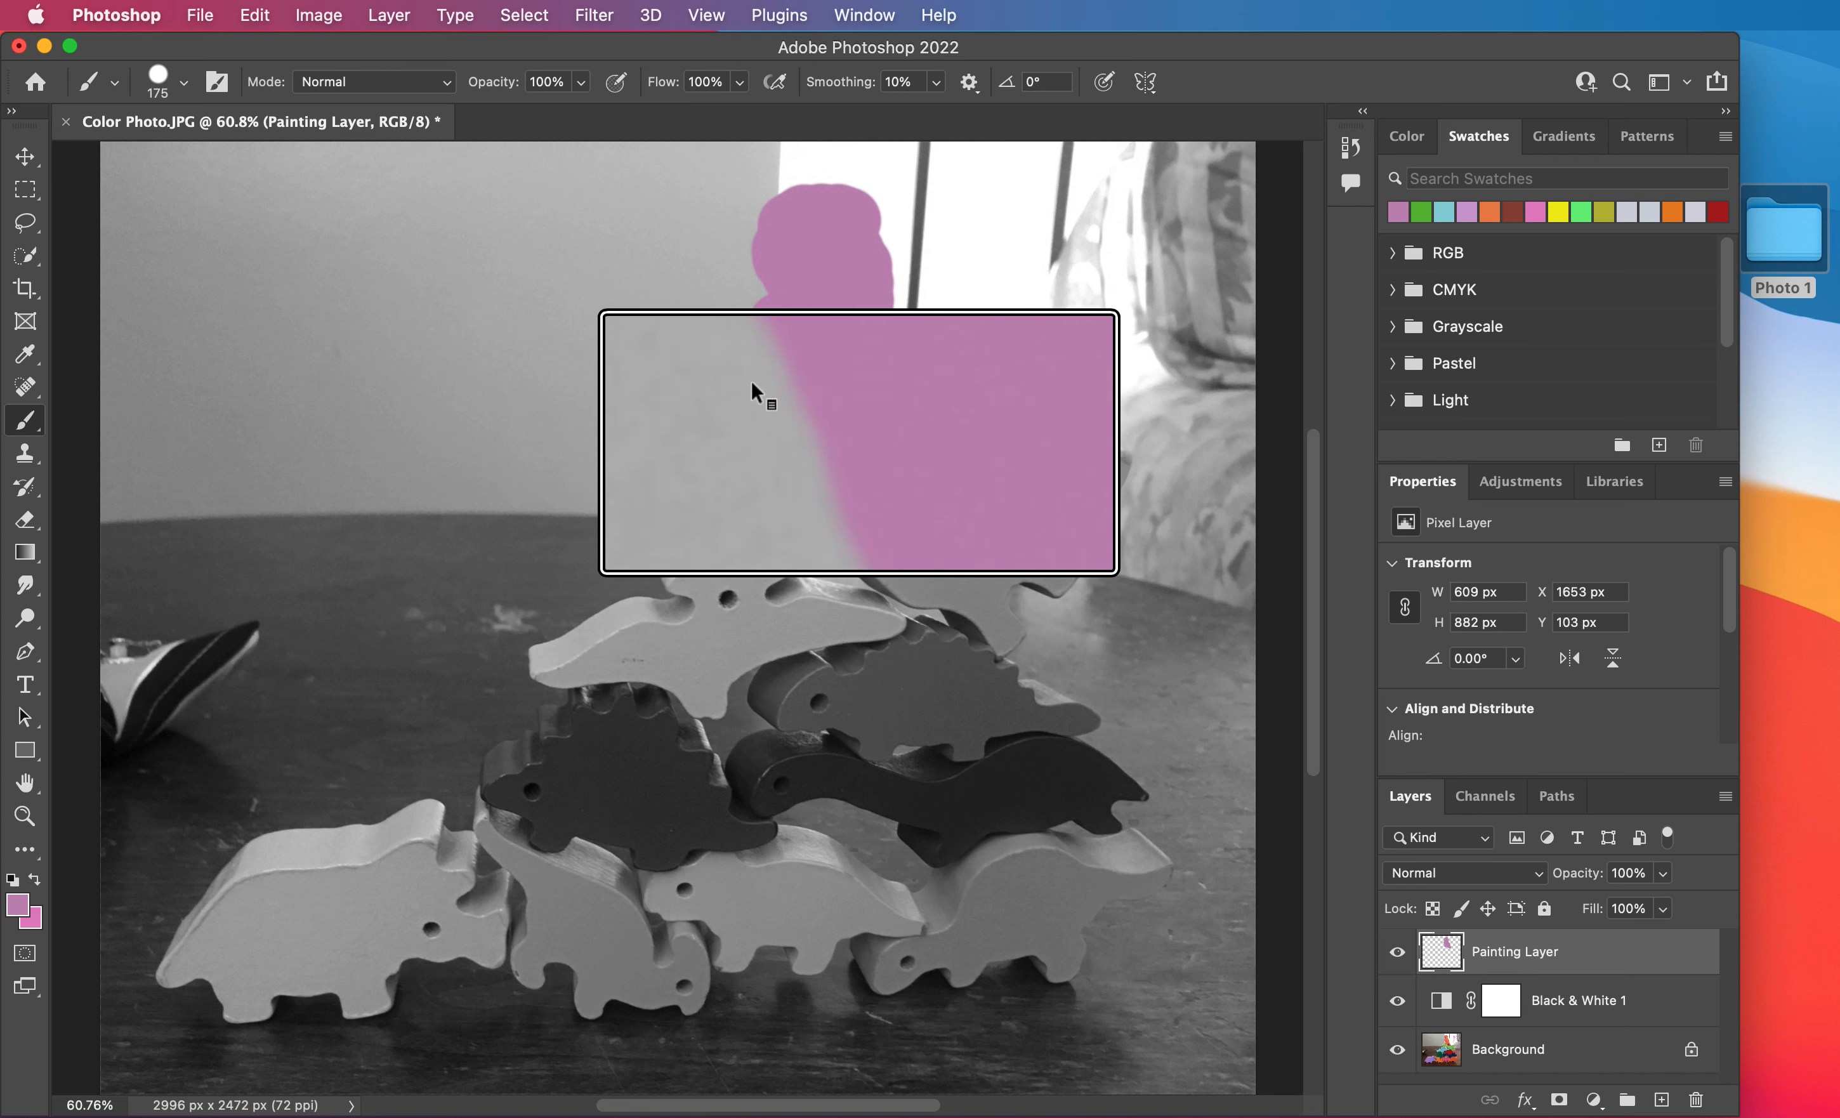
Lower the brush hardness to its minimum and paint a soft-edged stroke over the long-necked dinosaur's head below the top one.
{"action": "right_click", "coordinate": [558, 341]}
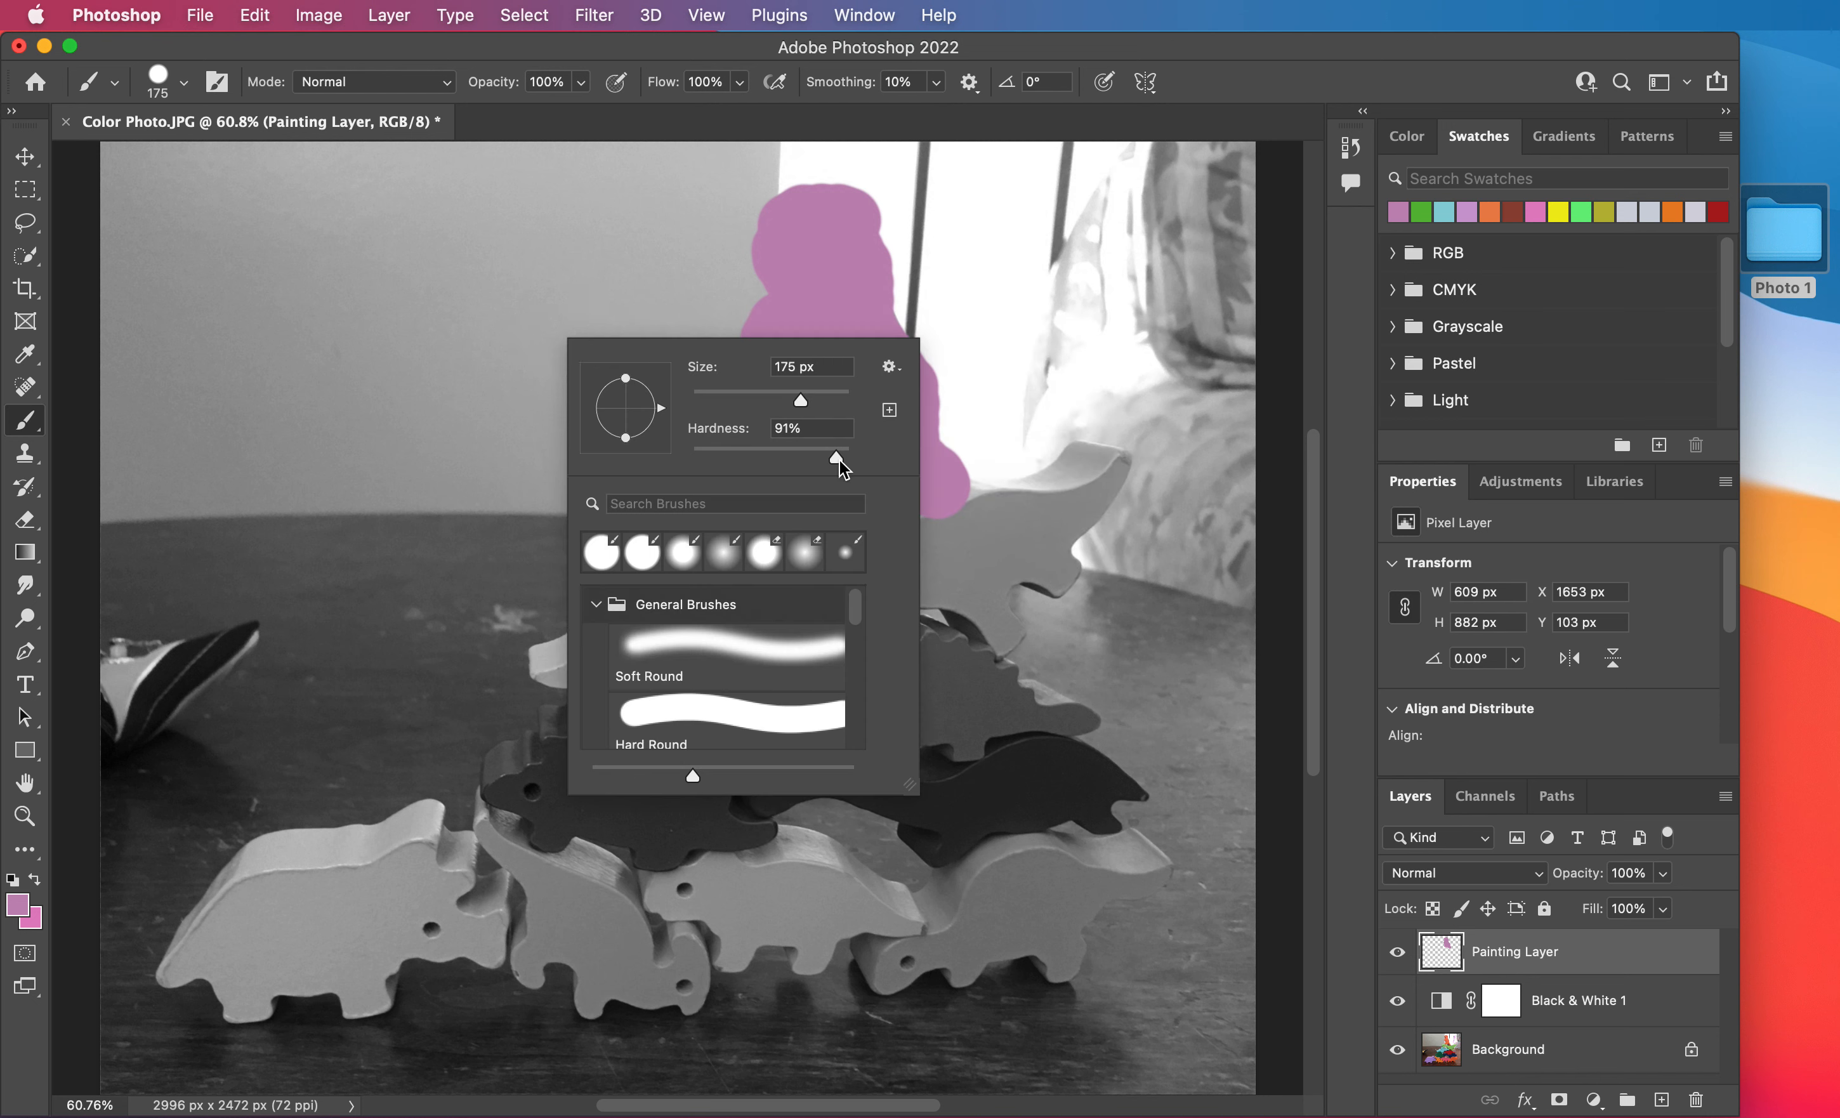
{"action": "left_click_drag", "start_coordinate": [839, 459], "coordinate": [641, 450]}
{"action": "key", "text": "Return"}
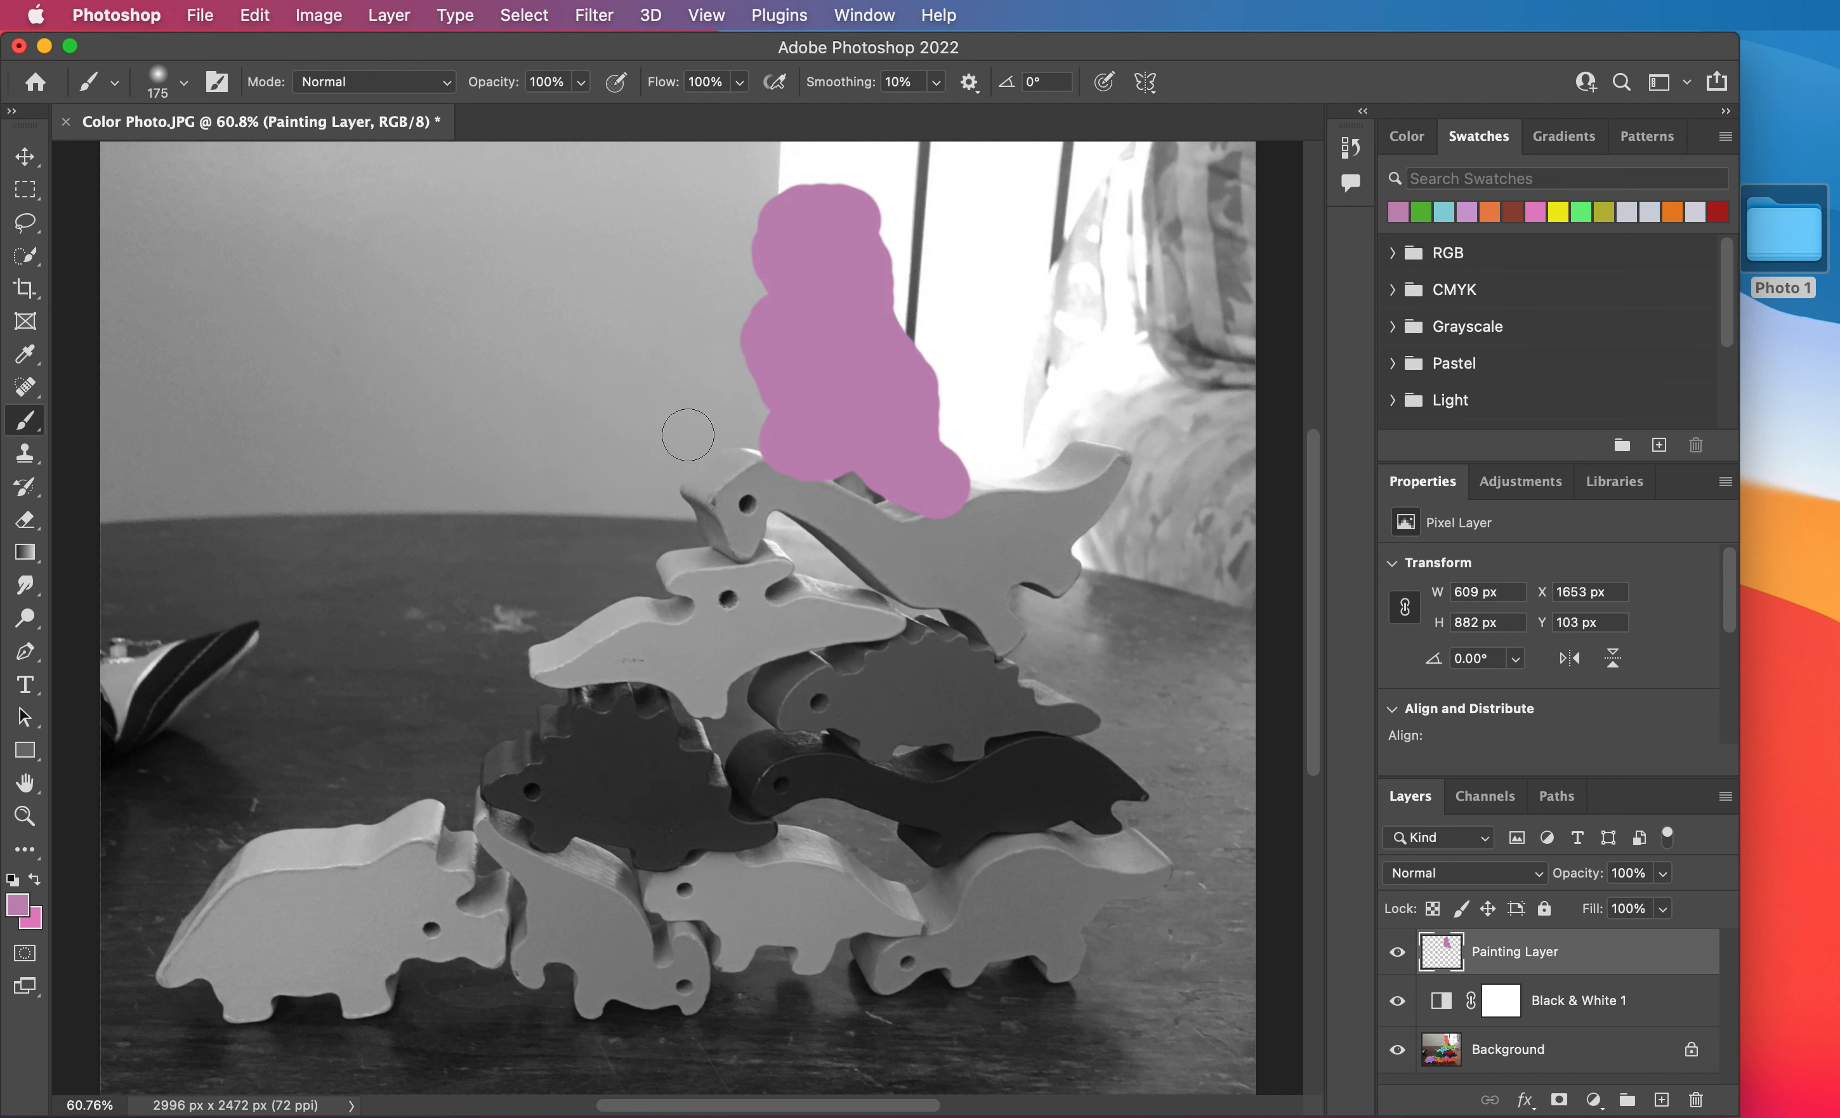
{"action": "mouse_move", "coordinate": [737, 468]}
{"action": "left_mouse_down"}
{"action": "mouse_move", "coordinate": [701, 516]}
{"action": "mouse_move", "coordinate": [724, 529]}
{"action": "mouse_move", "coordinate": [698, 509]}
{"action": "mouse_move", "coordinate": [745, 470]}
{"action": "left_mouse_up"}
{"action": "scroll", "coordinate": [729, 454], "scroll_direction": "up", "scroll_amount": 5}
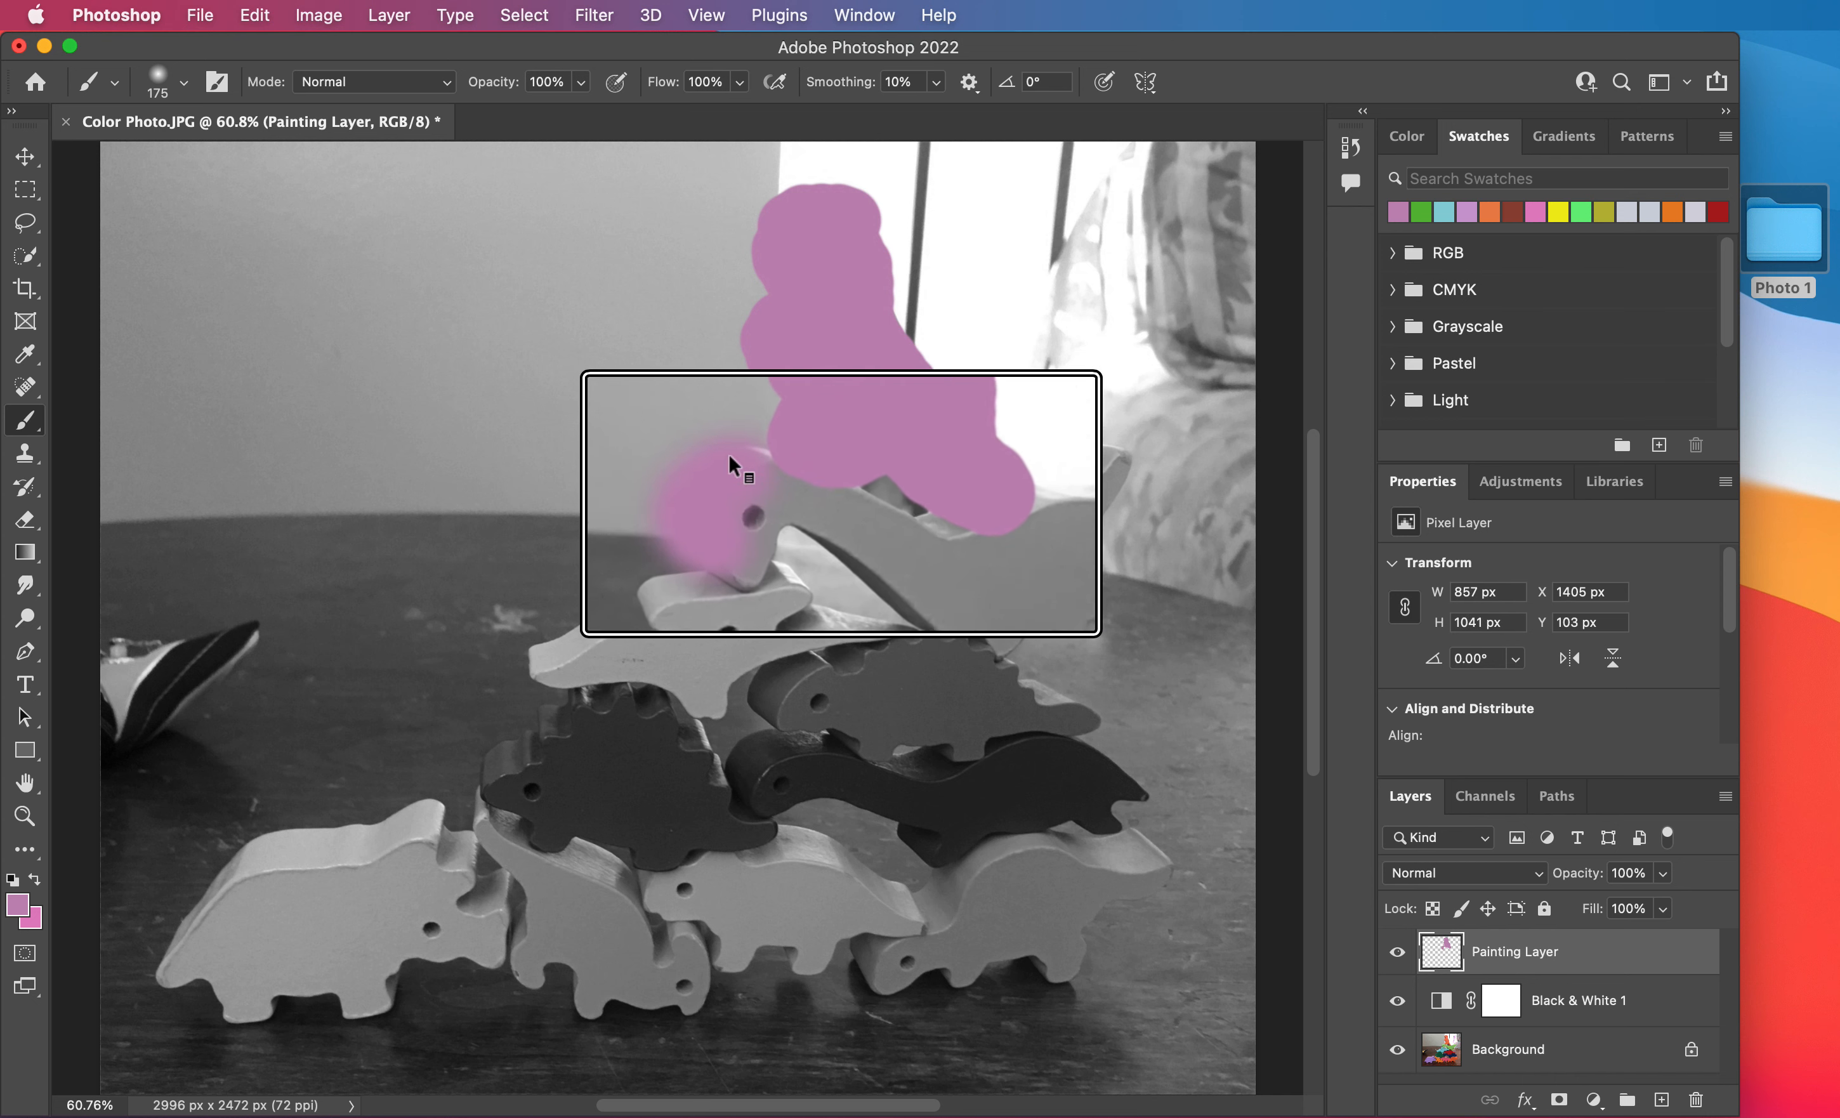
Paint a soft purple patch on the table below the shoe and swap the foreground and background colors.
{"action": "scroll", "coordinate": [709, 435], "scroll_direction": "down", "scroll_amount": 5}
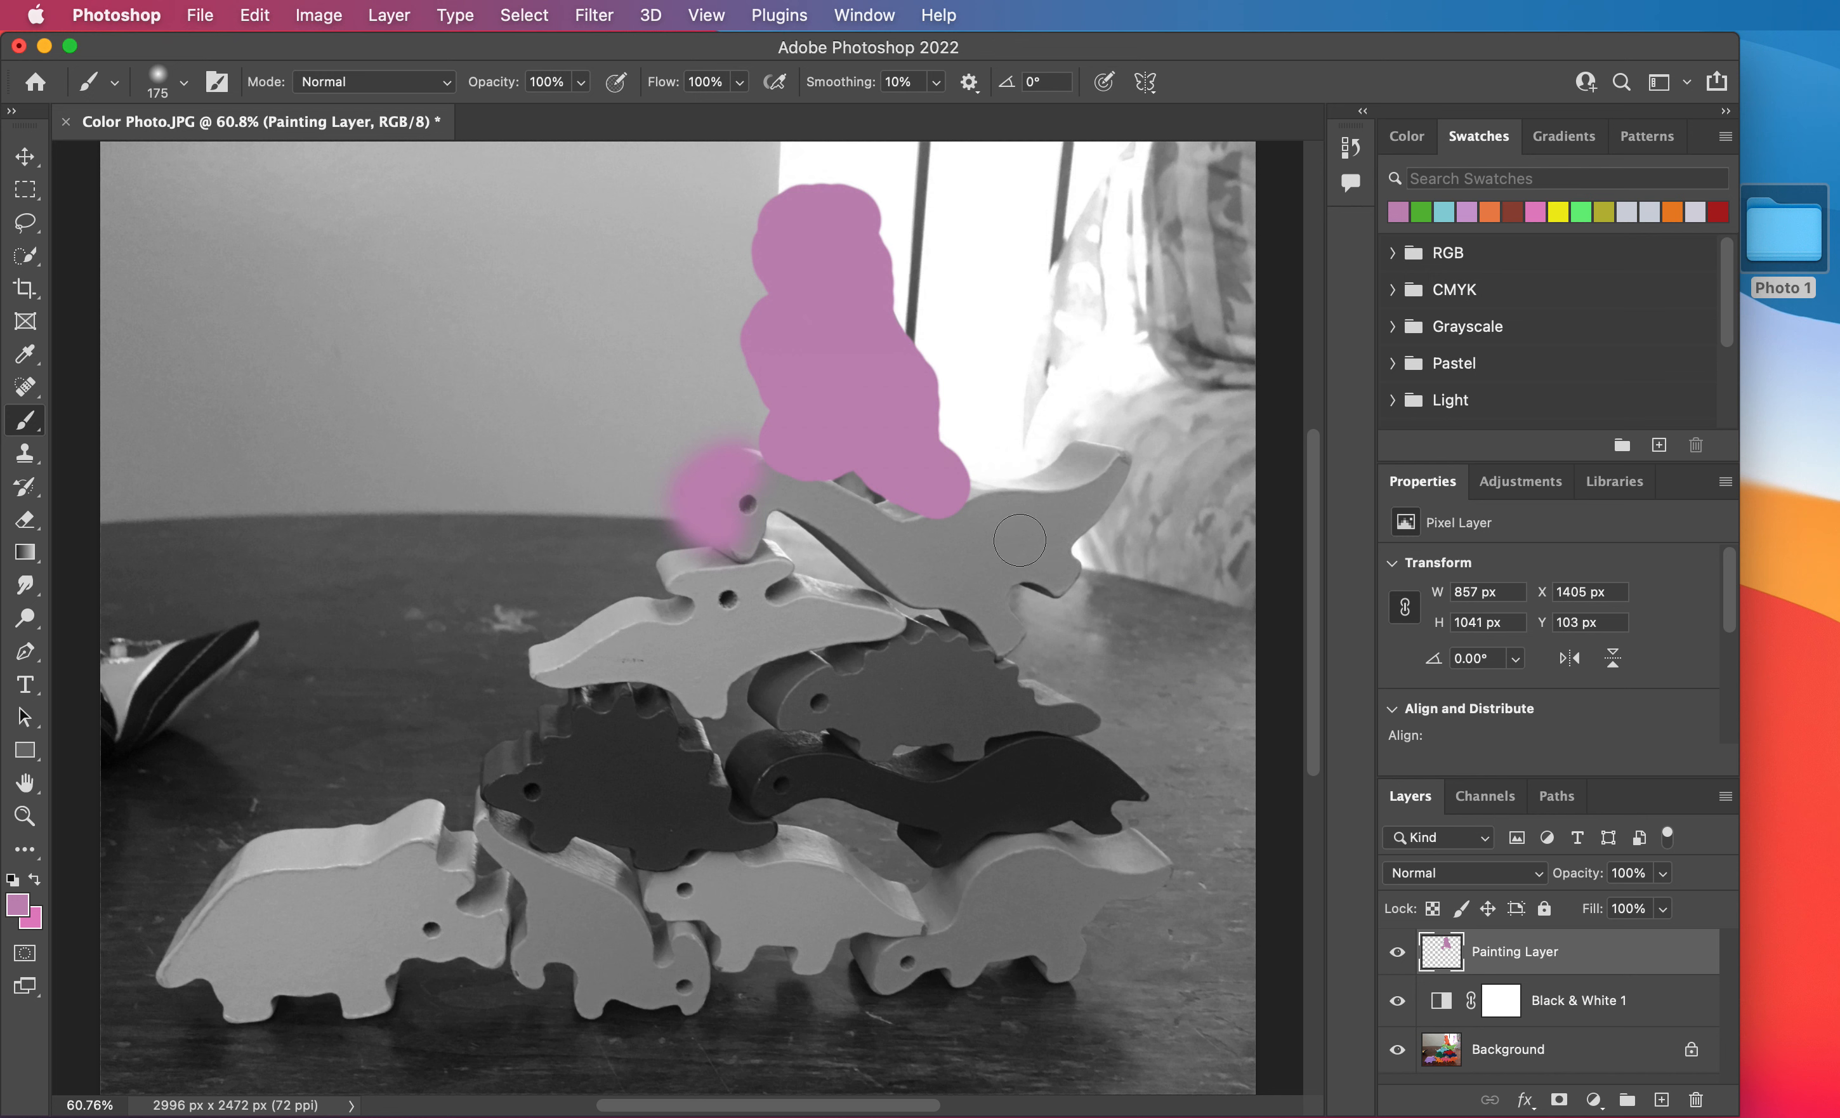
{"action": "mouse_move", "coordinate": [226, 802]}
{"action": "left_mouse_down"}
{"action": "mouse_move", "coordinate": [191, 764]}
{"action": "mouse_move", "coordinate": [236, 815]}
{"action": "mouse_move", "coordinate": [185, 772]}
{"action": "mouse_move", "coordinate": [246, 790]}
{"action": "mouse_move", "coordinate": [184, 759]}
{"action": "mouse_move", "coordinate": [102, 788]}
{"action": "mouse_move", "coordinate": [116, 841]}
{"action": "mouse_move", "coordinate": [156, 803]}
{"action": "mouse_move", "coordinate": [203, 812]}
{"action": "left_mouse_up"}
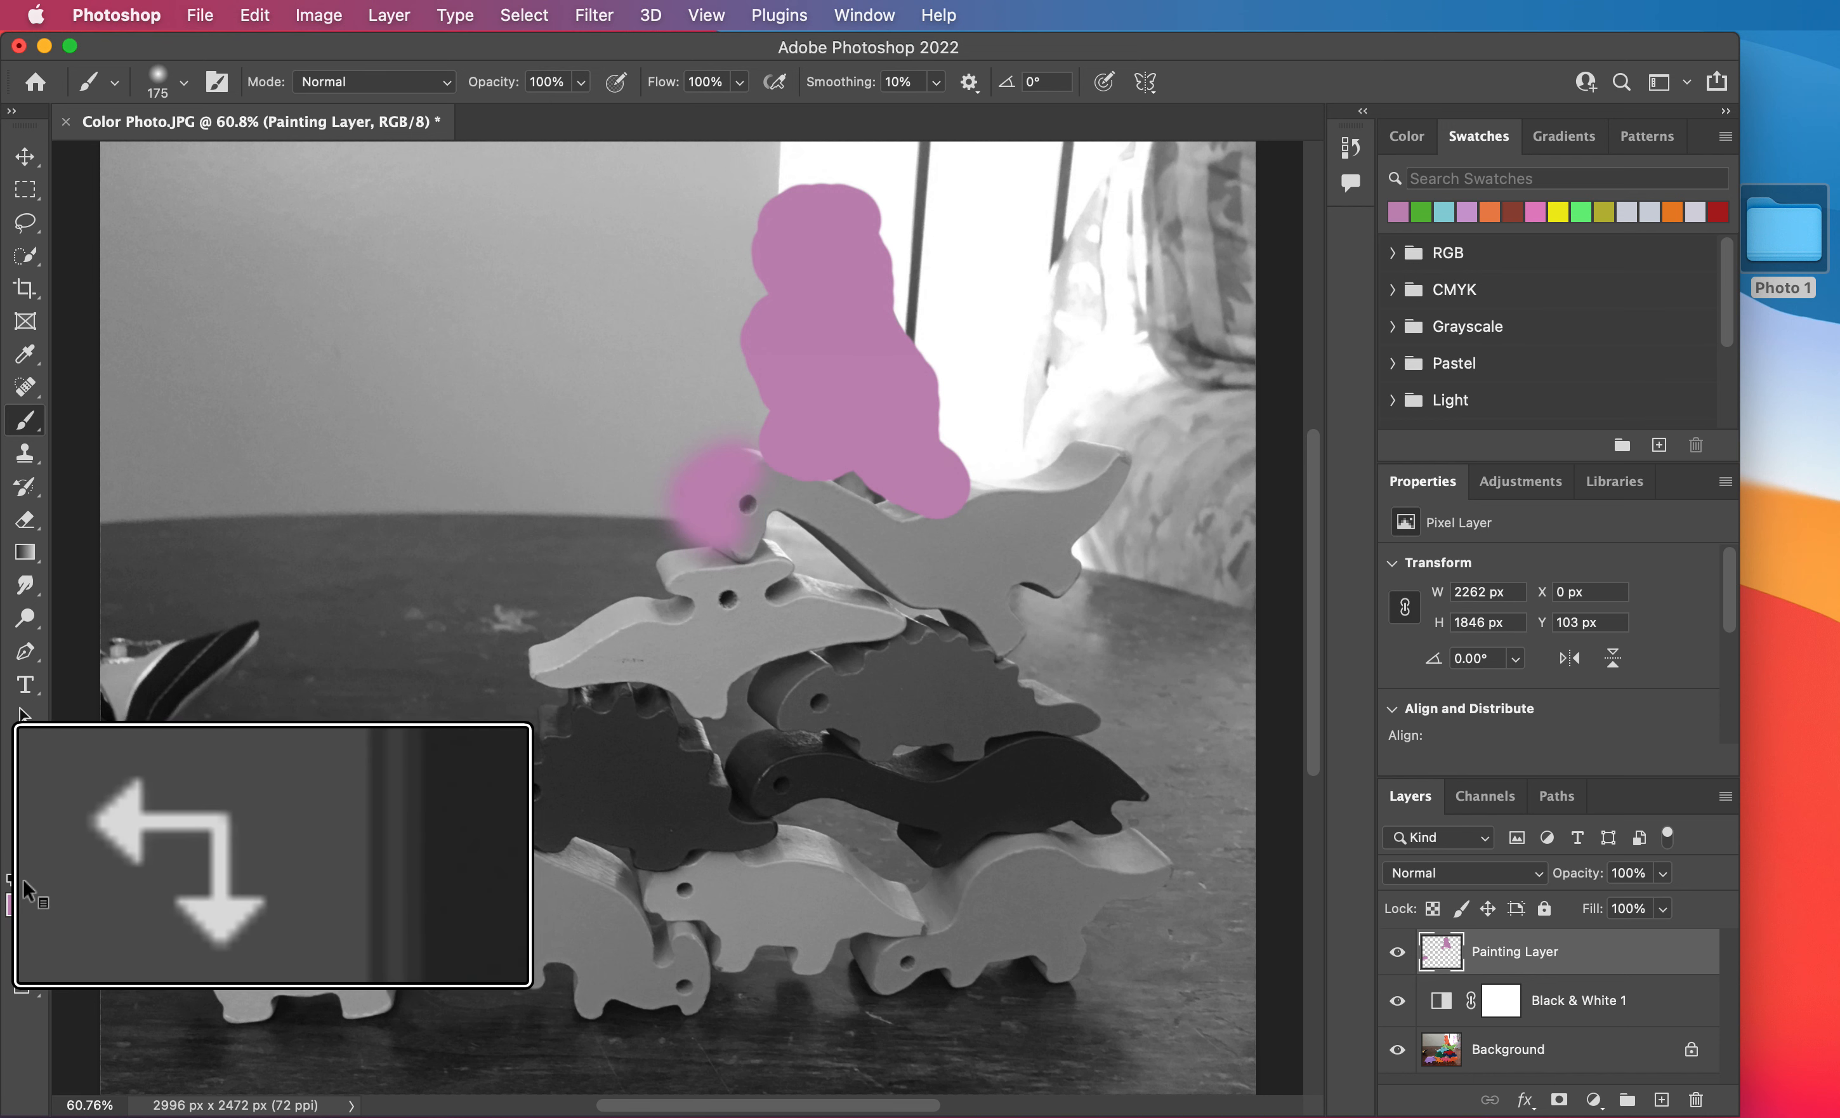
{"action": "left_click", "coordinate": [36, 880]}
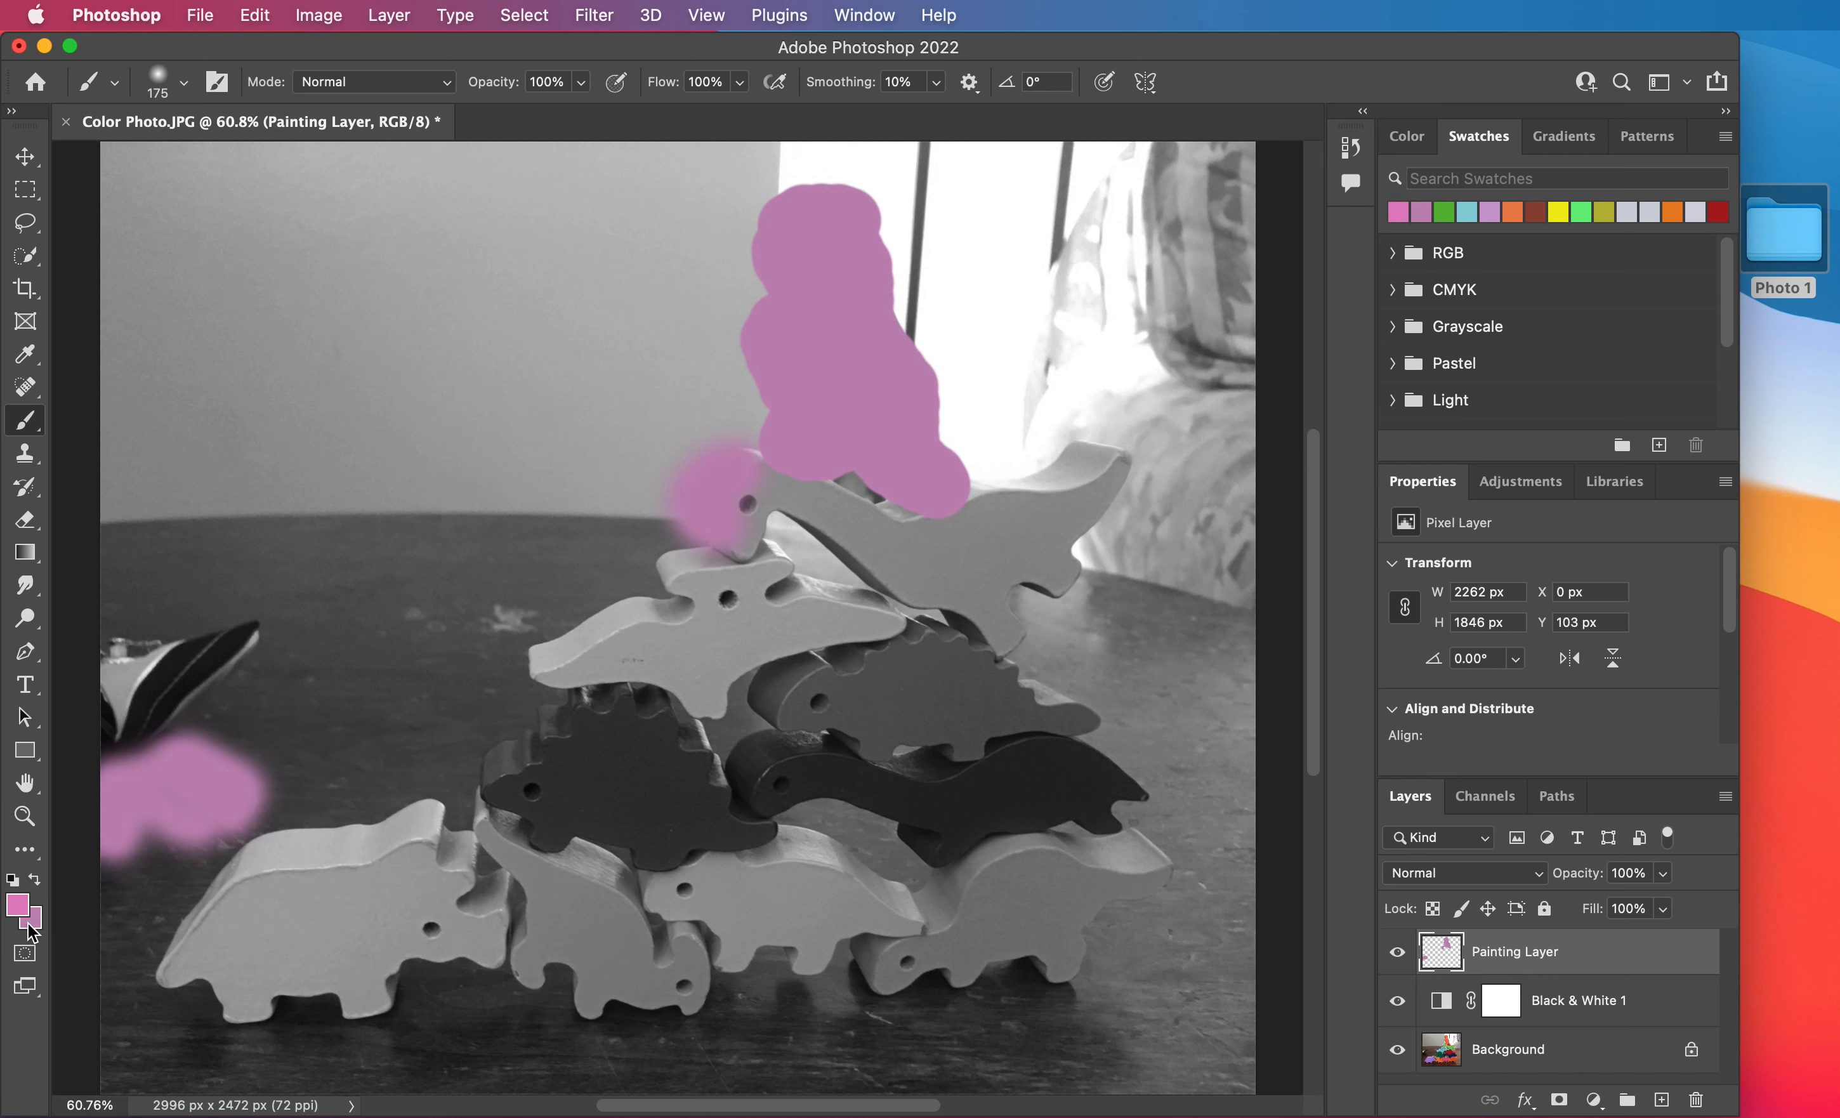
Set the foreground color to light blue 83cde0 and paint a stroke along the long-necked dinosaur from head to tail.
{"action": "left_click", "coordinate": [19, 908]}
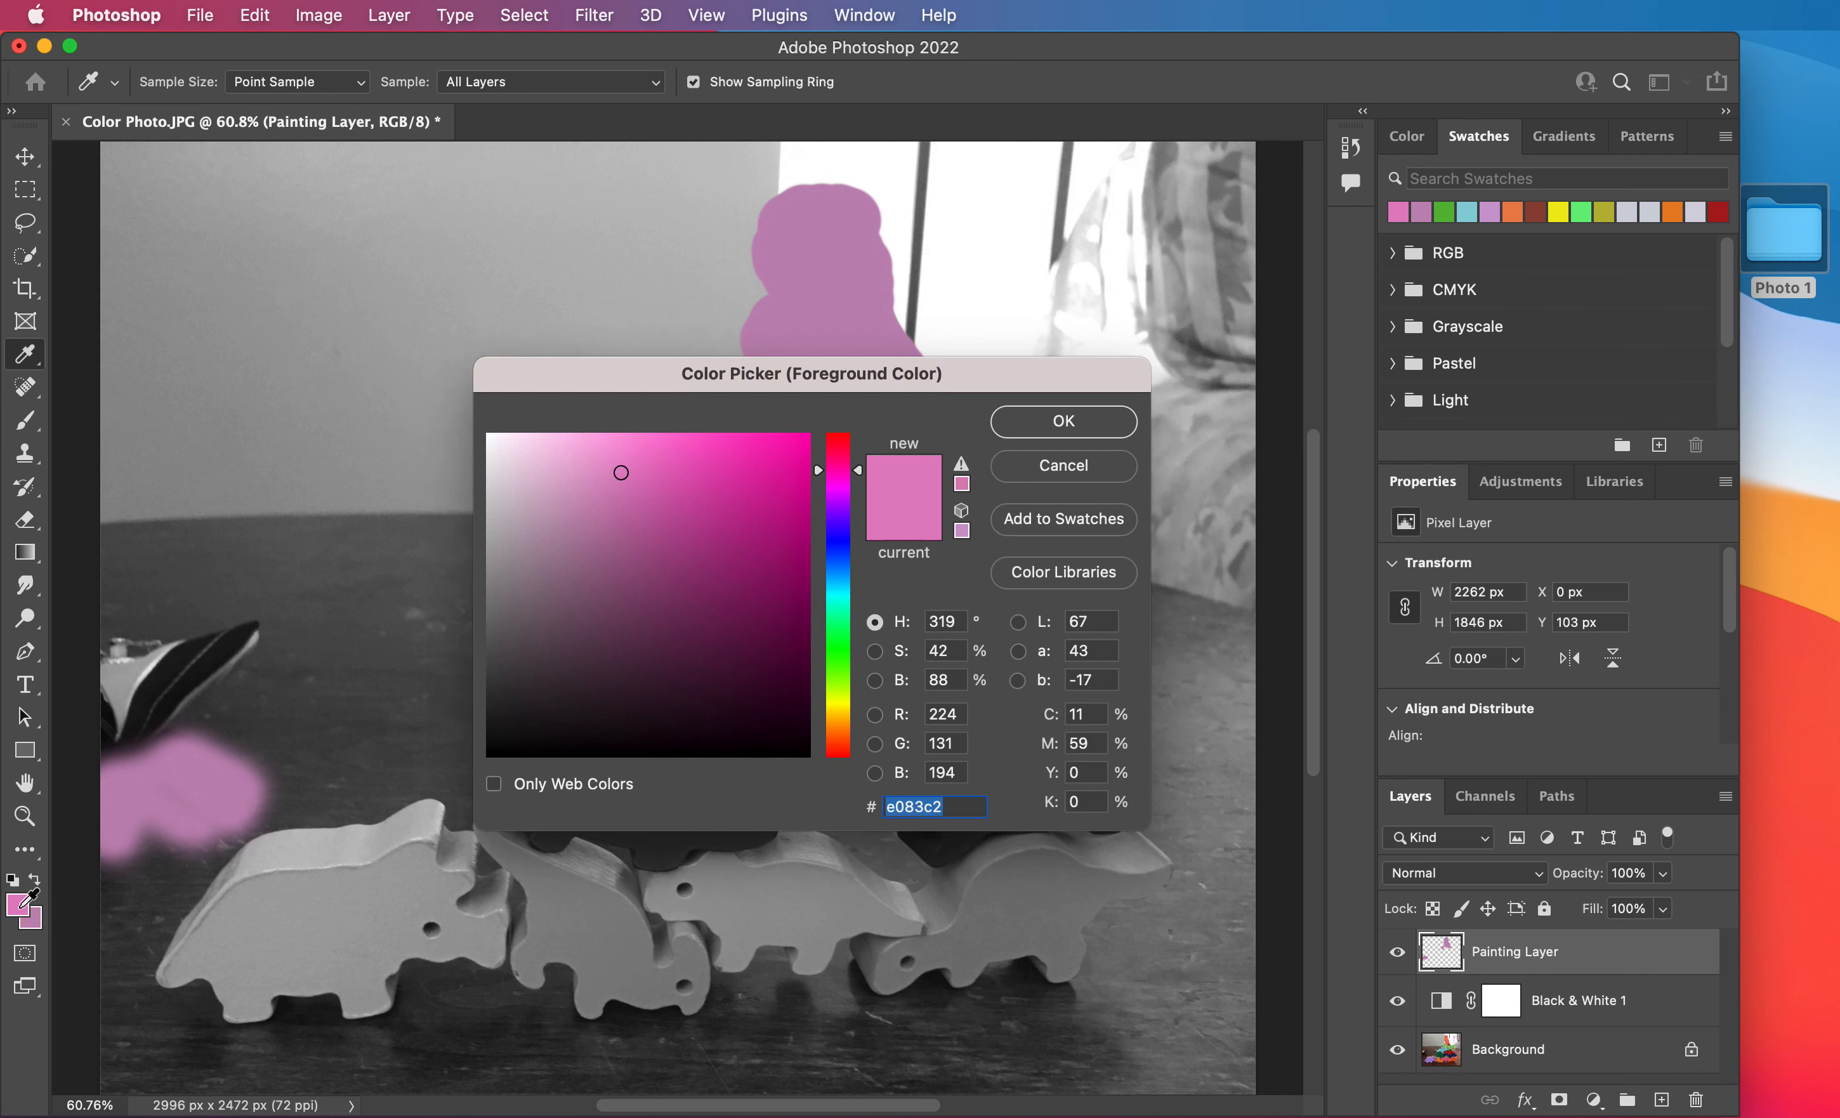
{"action": "left_click_drag", "start_coordinate": [844, 558], "coordinate": [844, 586]}
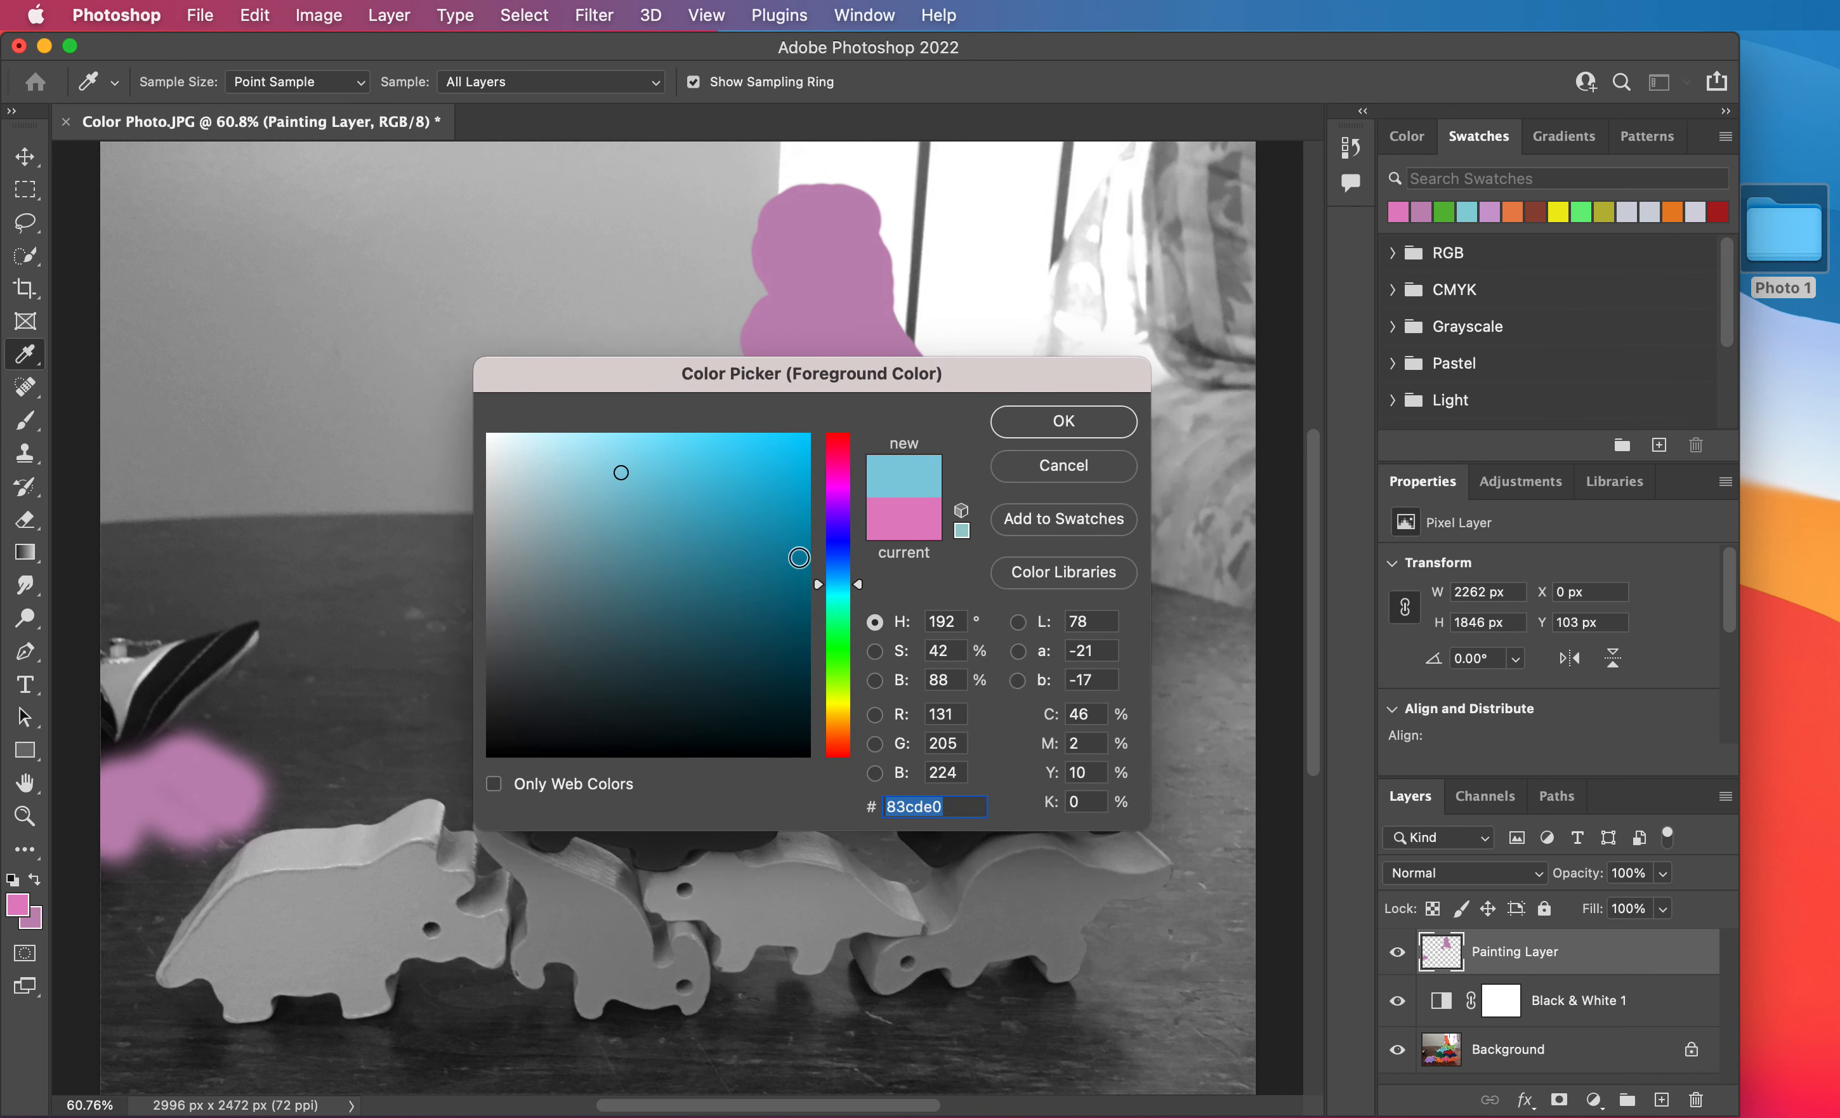
{"action": "left_click", "coordinate": [1099, 424]}
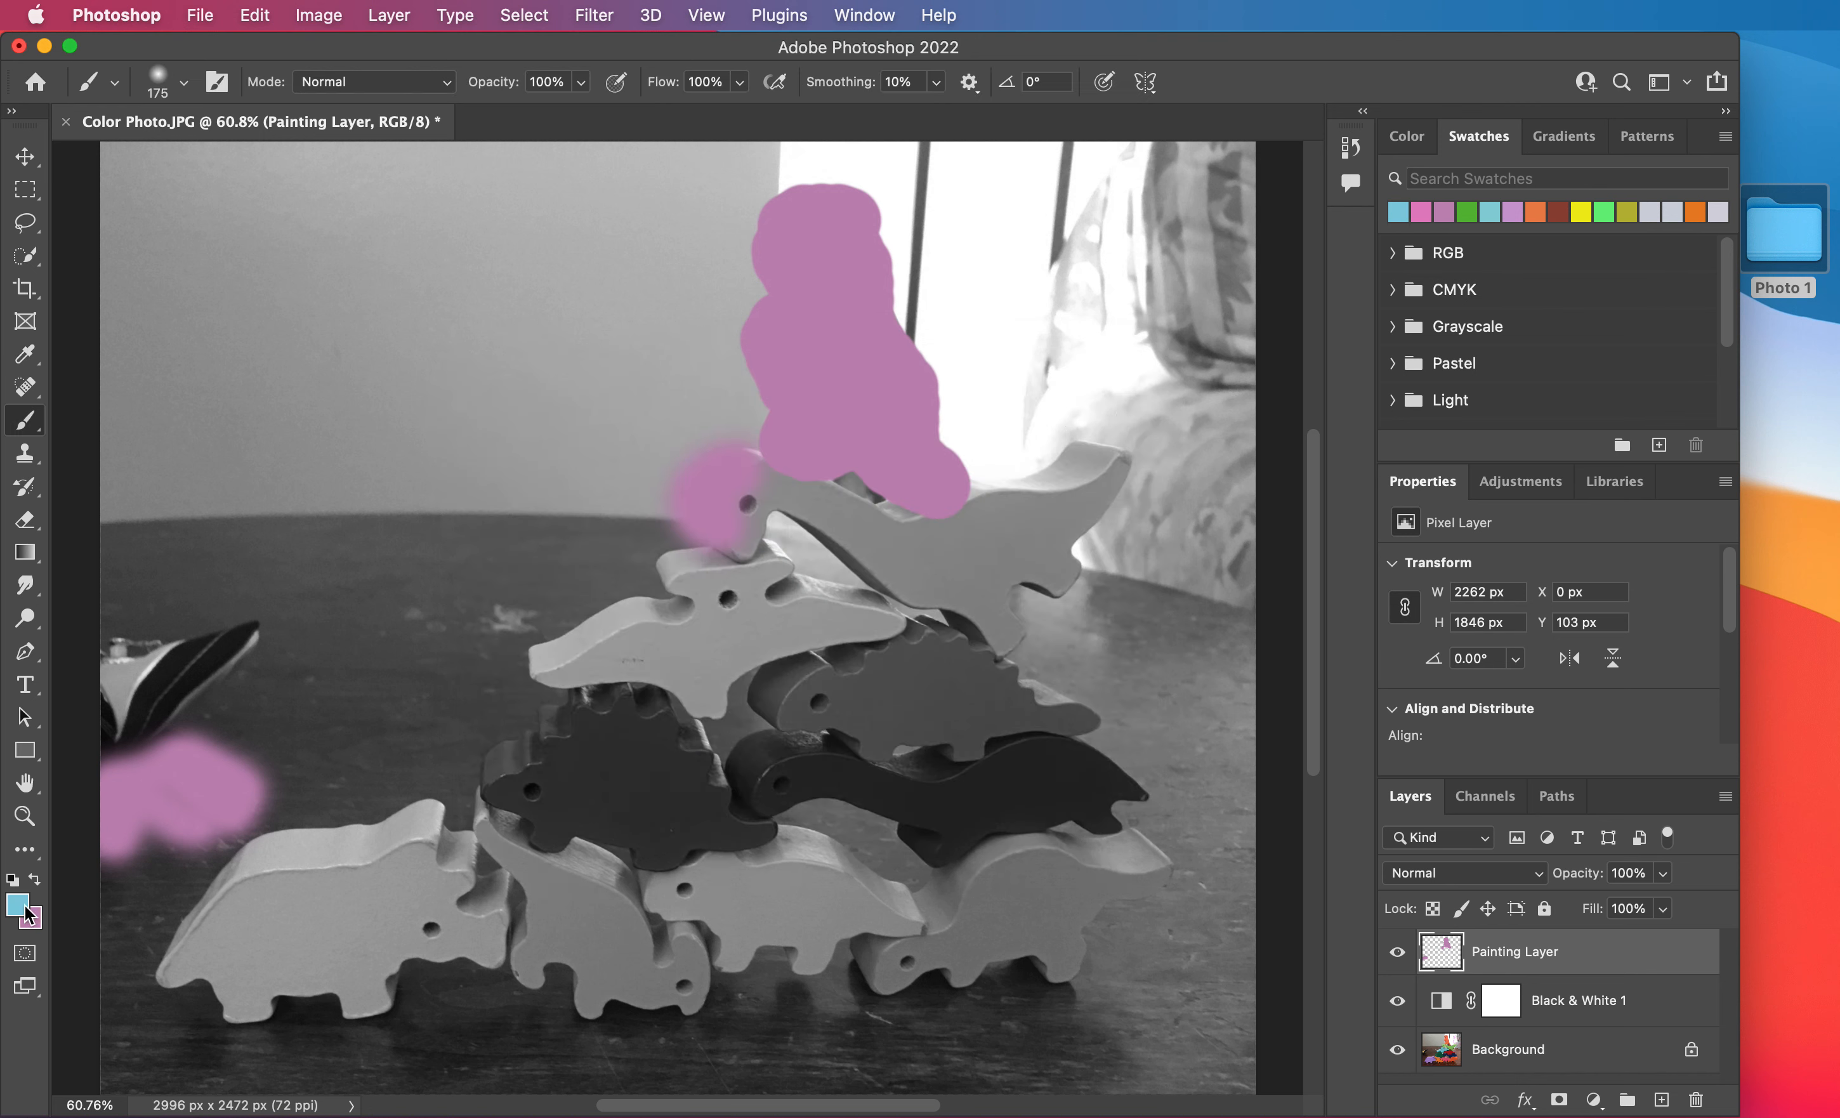
{"action": "mouse_move", "coordinate": [724, 515]}
{"action": "left_mouse_down"}
{"action": "mouse_move", "coordinate": [760, 460]}
{"action": "mouse_move", "coordinate": [881, 526]}
{"action": "mouse_move", "coordinate": [1035, 510]}
{"action": "mouse_move", "coordinate": [1122, 461]}
{"action": "left_mouse_up"}
Enlarge the brush up to 500 px and cover the whole long-necked dinosaur with broad light blue strokes.
{"action": "key", "text": "bracketright"}
{"action": "key", "text": "bracketright"}
{"action": "key", "text": "bracketright"}
{"action": "key", "text": "bracketright"}
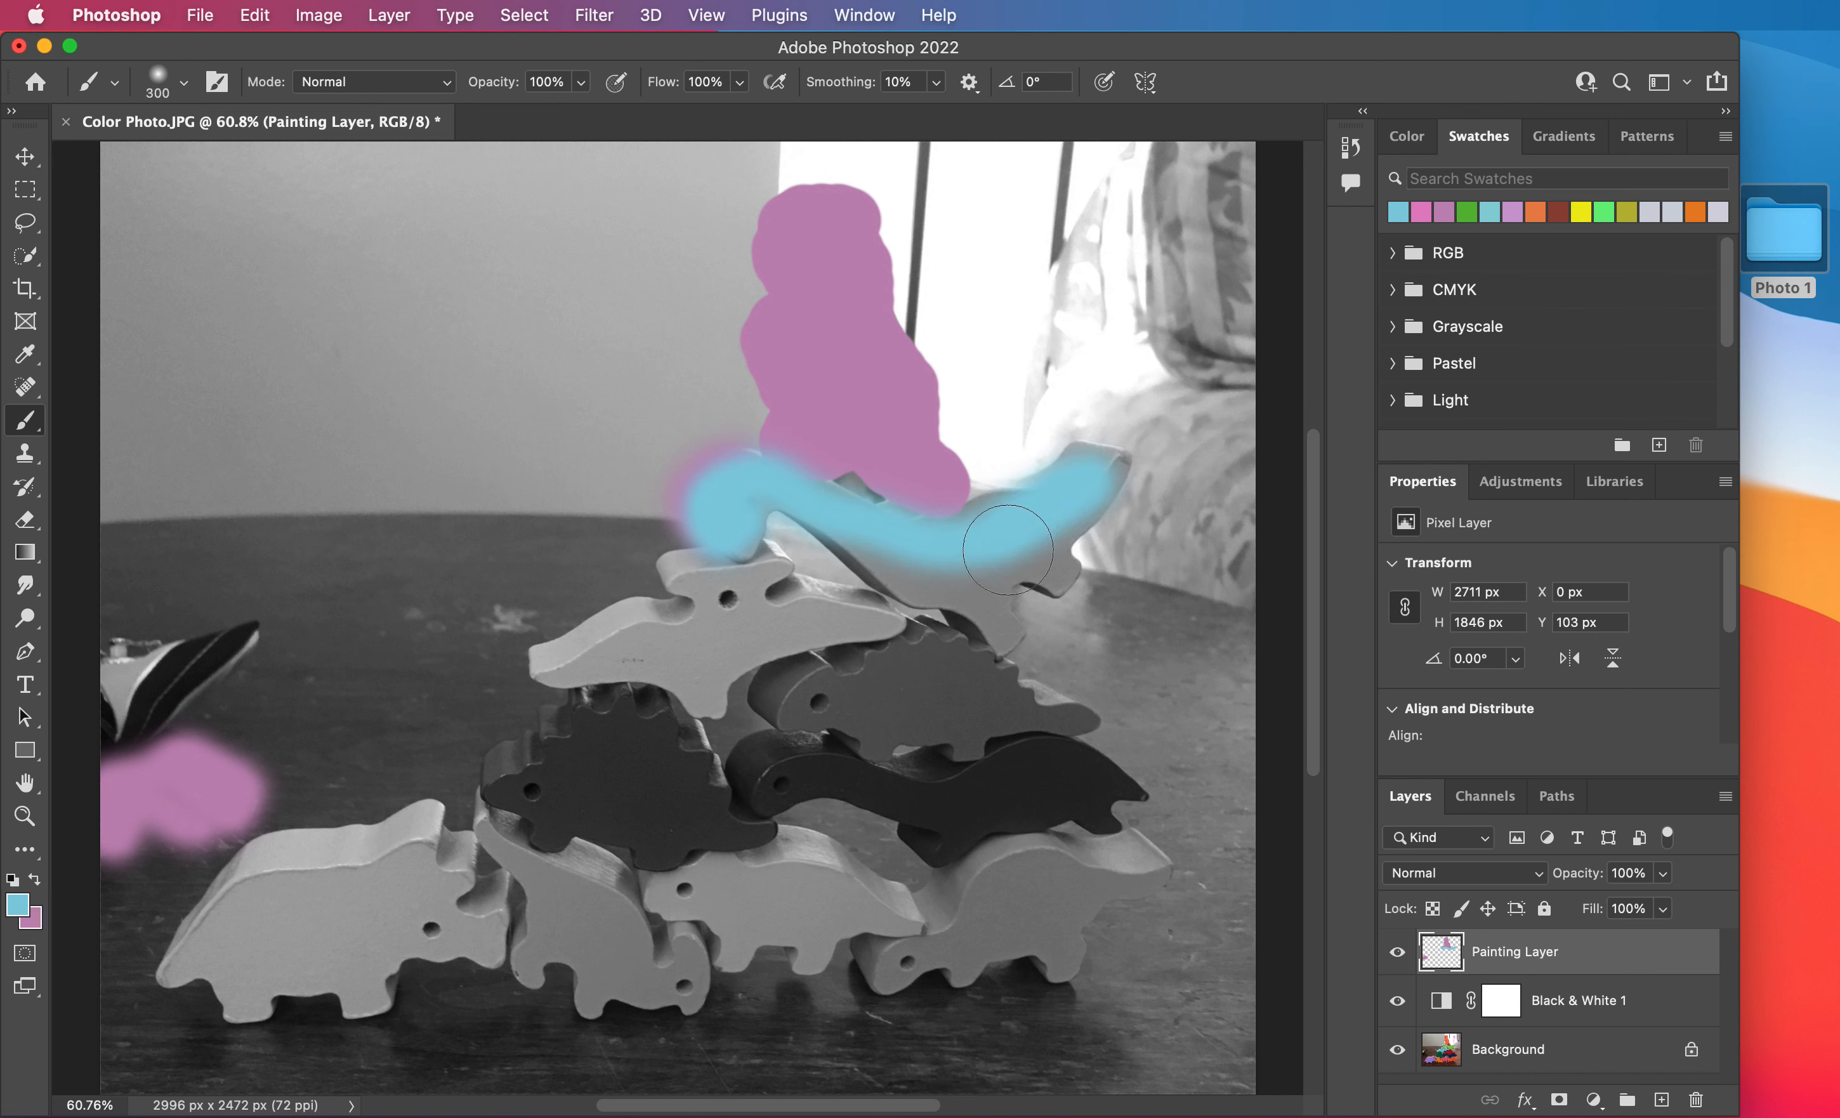
{"action": "mouse_move", "coordinate": [1038, 520]}
{"action": "left_mouse_down"}
{"action": "mouse_move", "coordinate": [976, 579]}
{"action": "mouse_move", "coordinate": [1014, 634]}
{"action": "mouse_move", "coordinate": [777, 497]}
{"action": "mouse_move", "coordinate": [944, 569]}
{"action": "mouse_move", "coordinate": [698, 522]}
{"action": "left_mouse_up"}
{"action": "mouse_move", "coordinate": [1143, 503]}
{"action": "left_mouse_down"}
{"action": "mouse_move", "coordinate": [1089, 526]}
{"action": "mouse_move", "coordinate": [1109, 488]}
{"action": "mouse_move", "coordinate": [1065, 441]}
{"action": "mouse_move", "coordinate": [1036, 526]}
{"action": "left_mouse_up"}
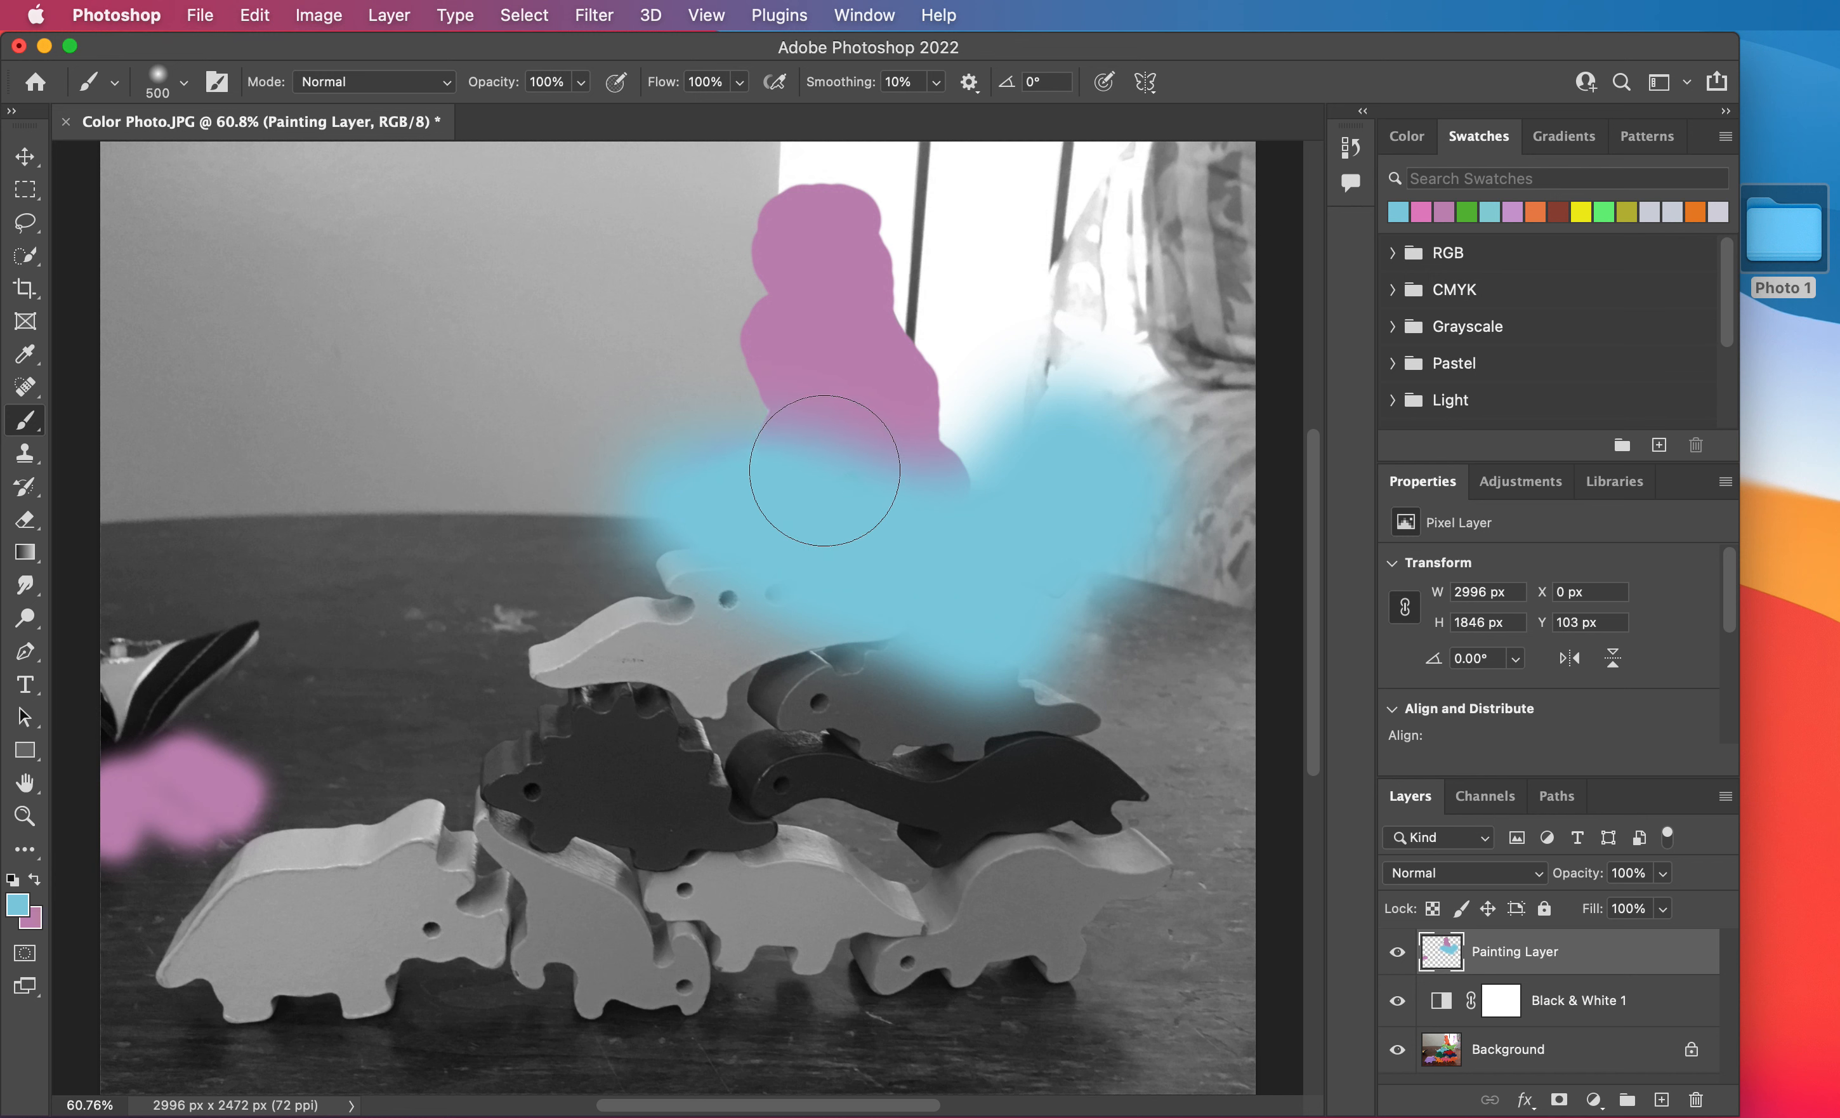
Reduce the brush to 175 px, swap to the pinkish purple and repaint the topmost dinosaur's feet over the blue.
{"action": "key", "text": "bracketleft"}
{"action": "key", "text": "bracketleft"}
{"action": "key", "text": "bracketleft"}
{"action": "key", "text": "bracketleft"}
{"action": "key", "text": "bracketleft"}
{"action": "key", "text": "bracketleft"}
{"action": "key", "text": "bracketleft"}
{"action": "key", "text": "bracketleft"}
{"action": "key", "text": "bracketleft"}
{"action": "key", "text": "x"}
{"action": "key", "text": "x"}
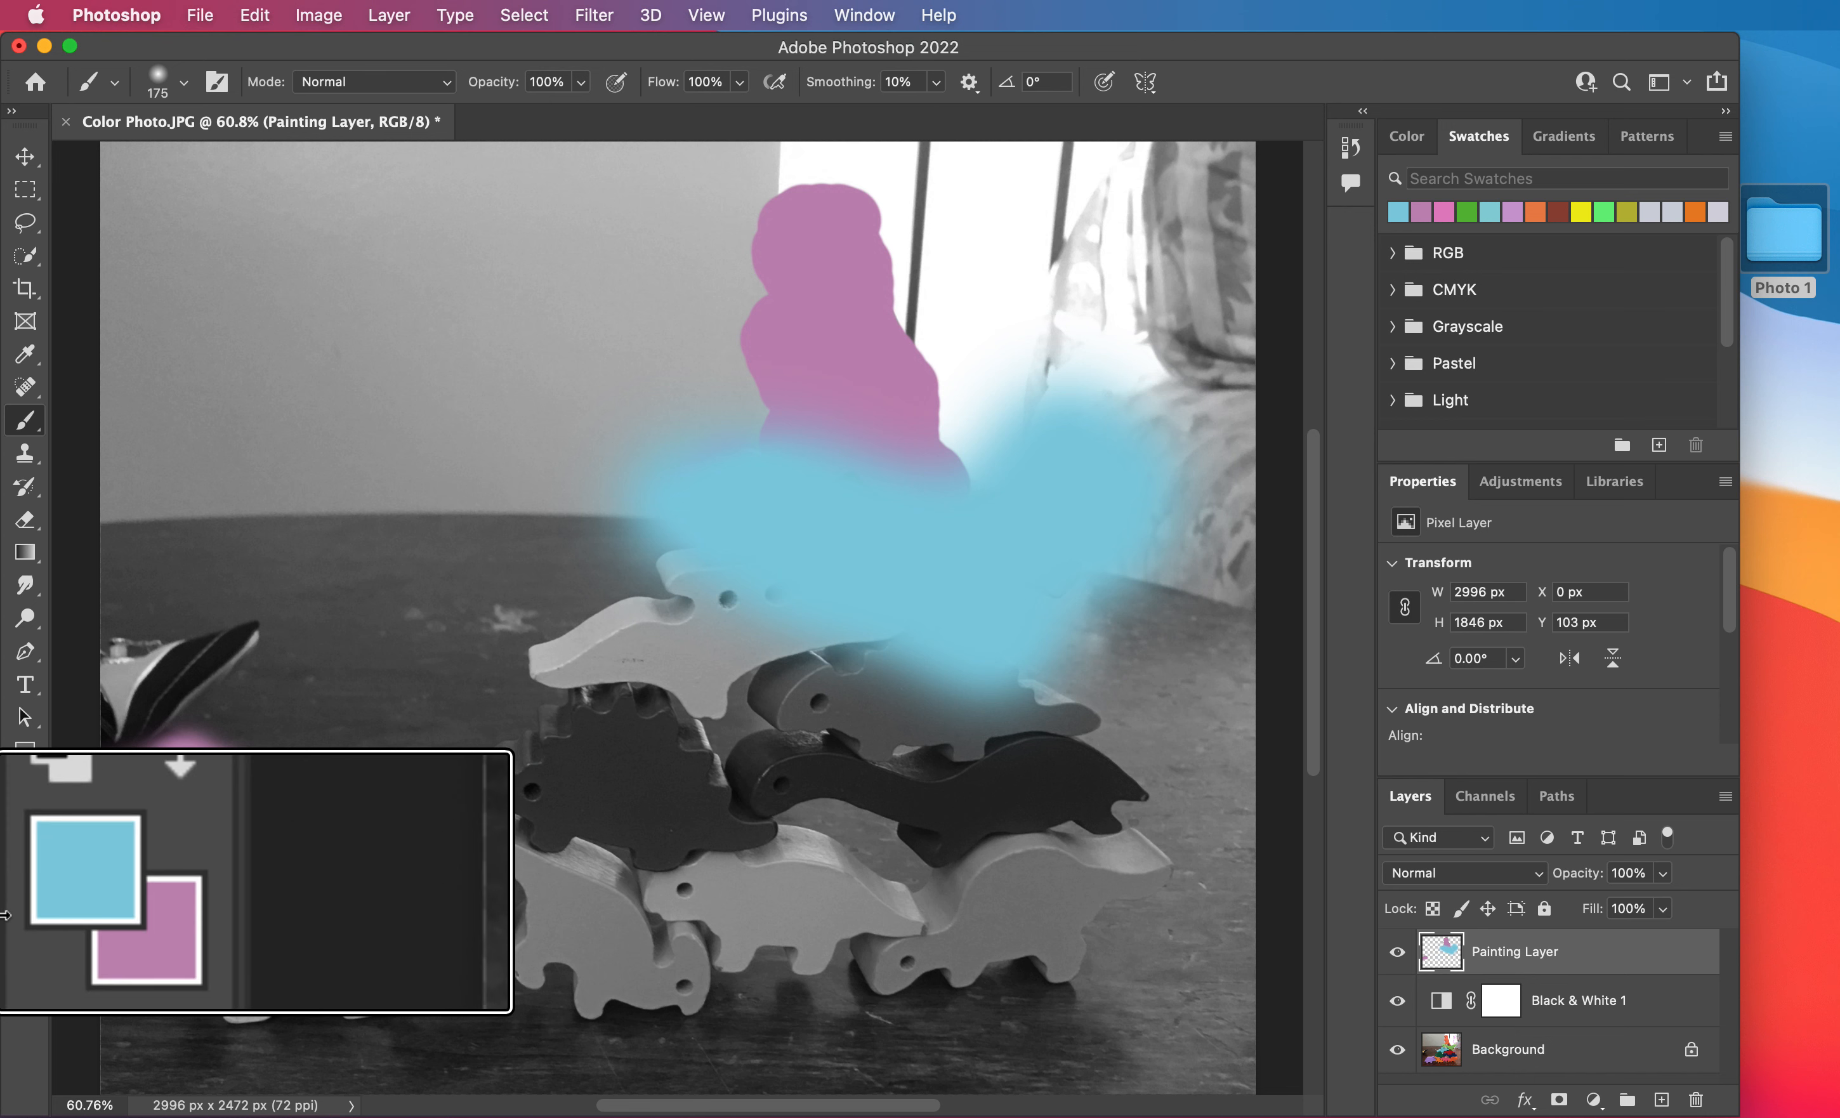
{"action": "key", "text": "x"}
{"action": "key", "text": "x"}
{"action": "key", "text": "x"}
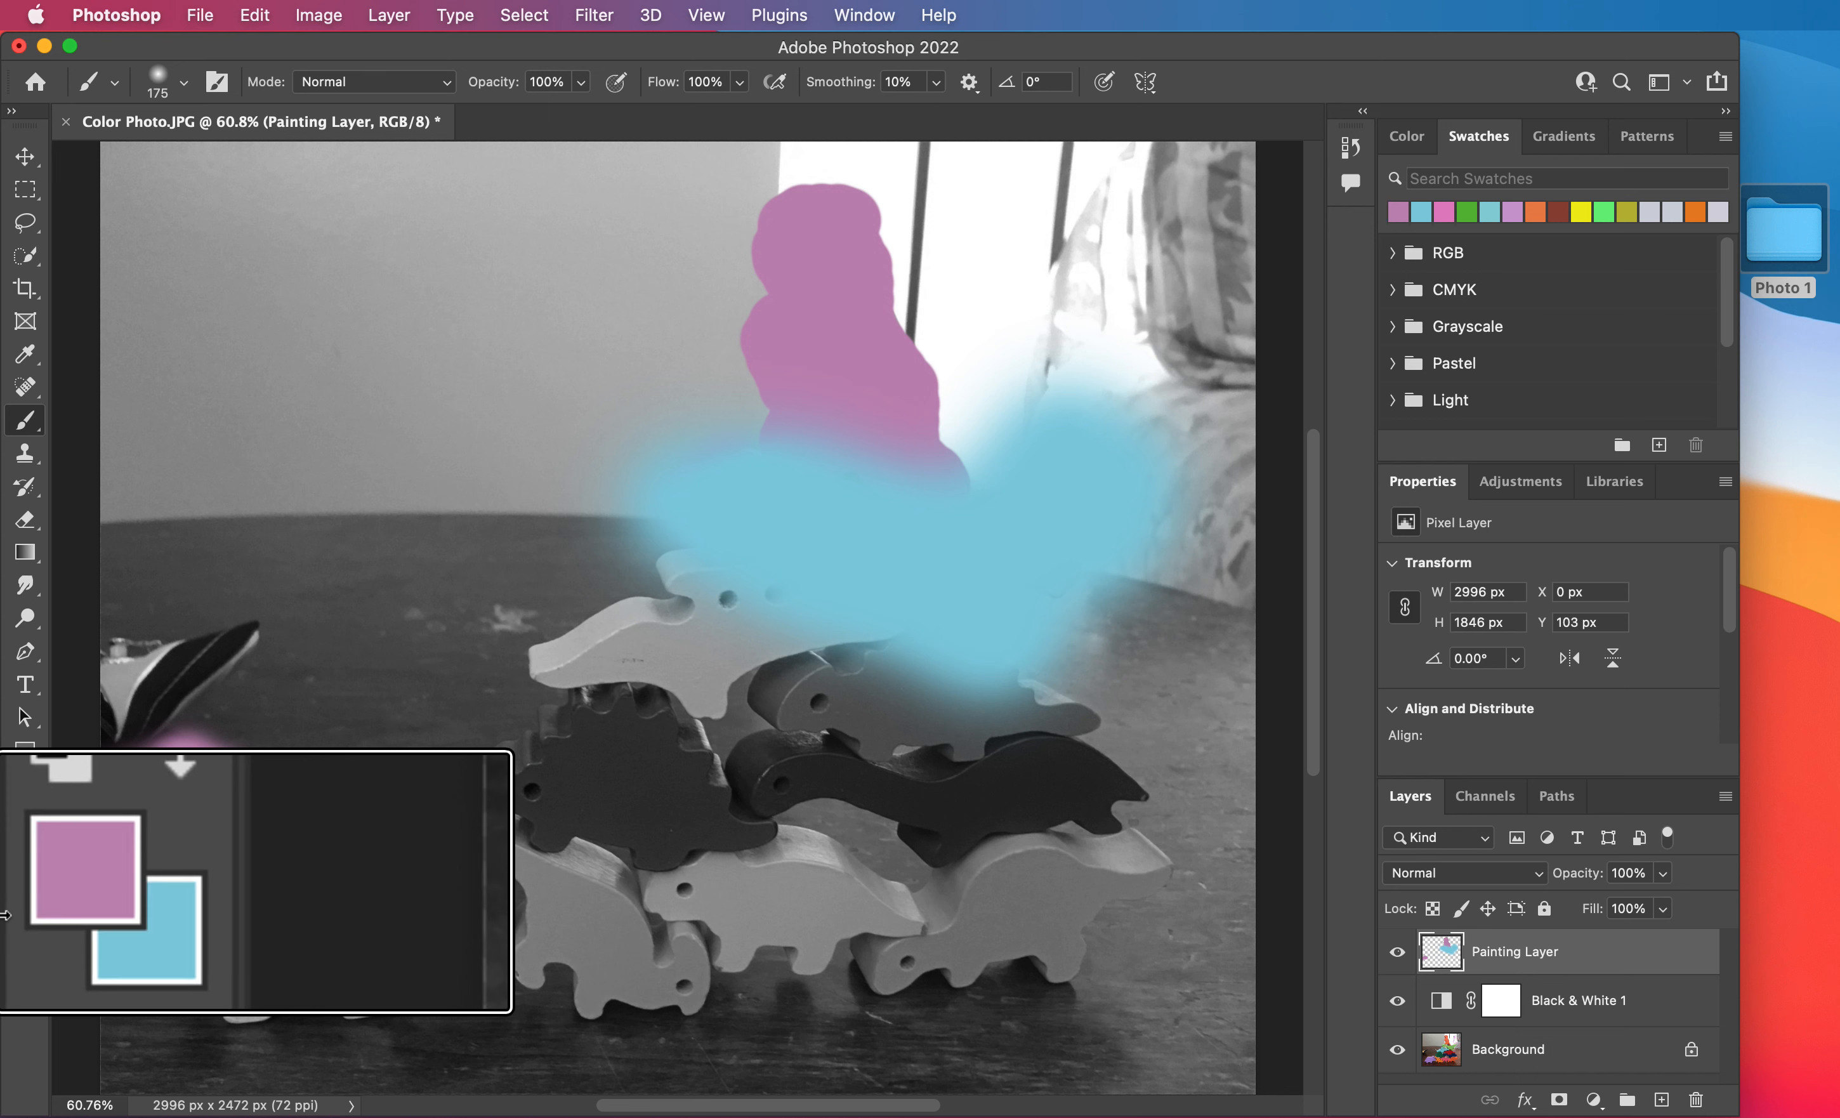
{"action": "key", "text": "x"}
{"action": "key", "text": "x"}
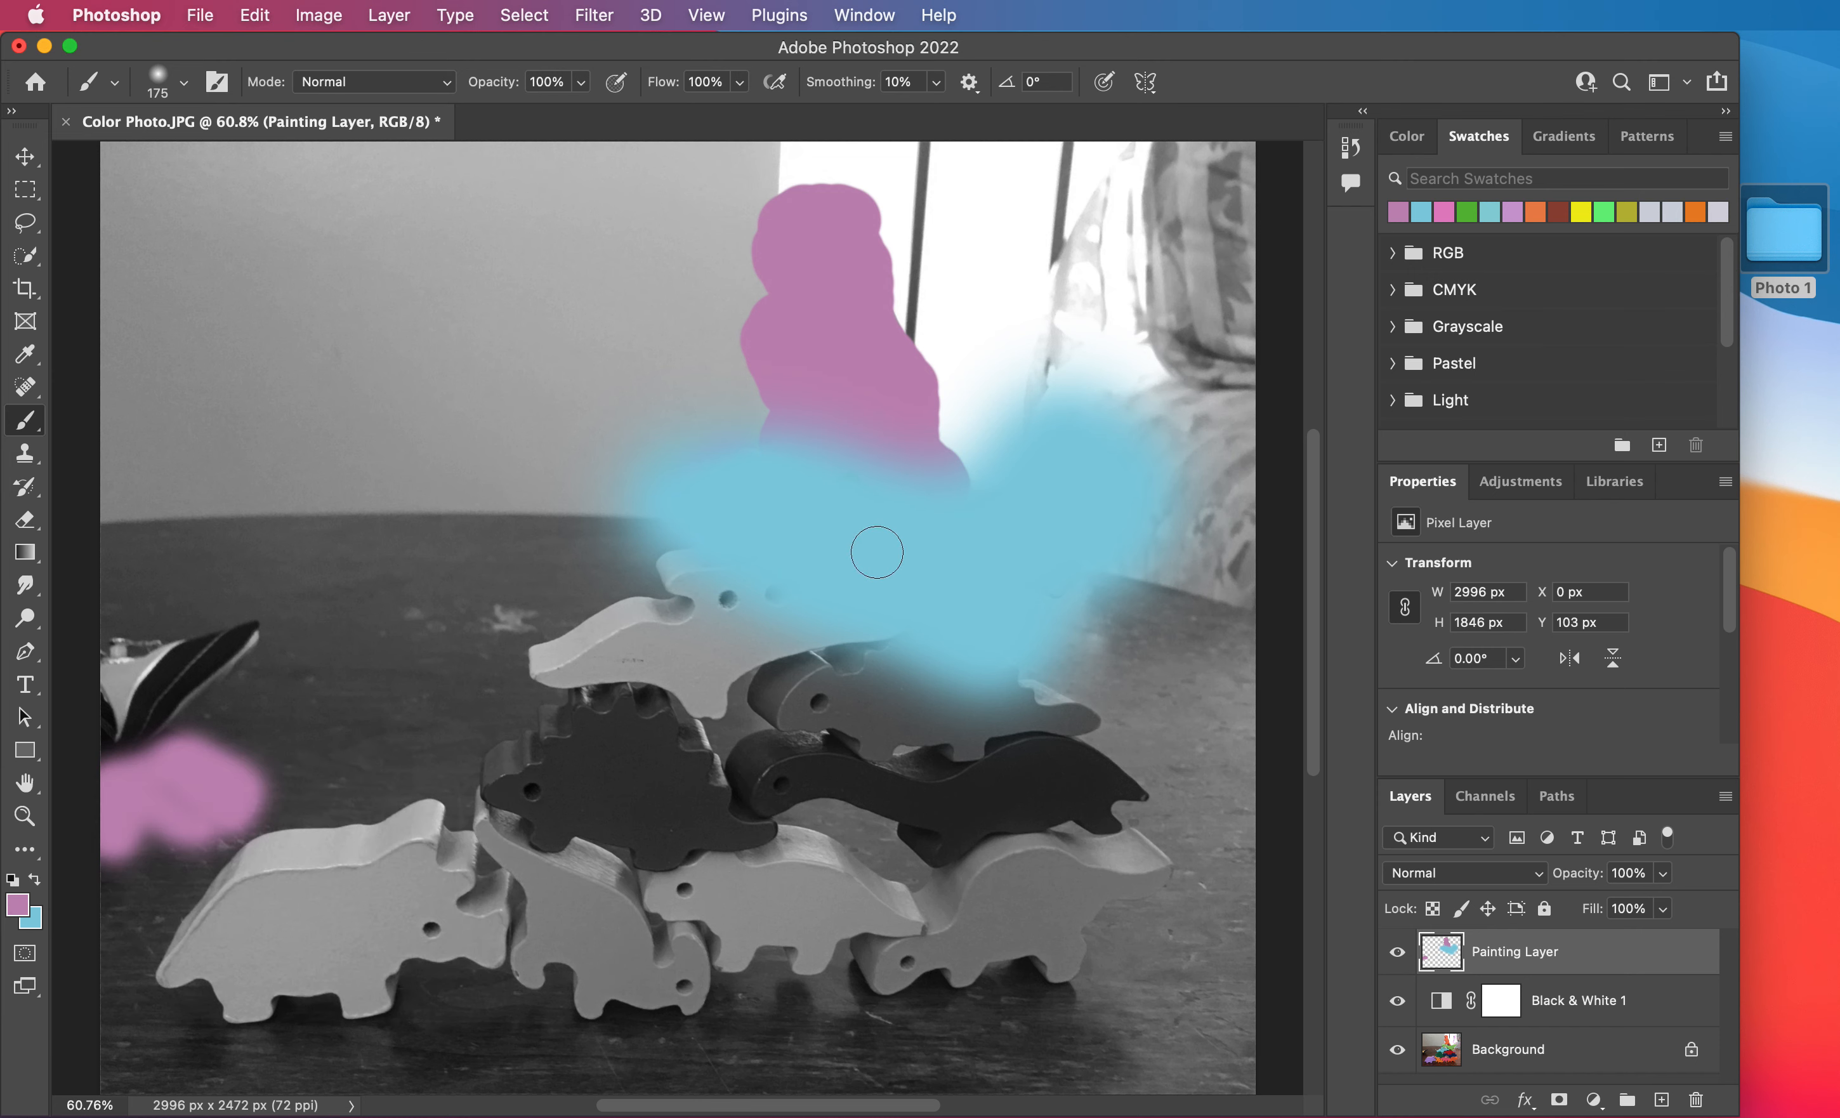
{"action": "mouse_move", "coordinate": [885, 528]}
{"action": "left_mouse_down"}
{"action": "mouse_move", "coordinate": [850, 470]}
{"action": "mouse_move", "coordinate": [981, 509]}
{"action": "mouse_move", "coordinate": [886, 452]}
{"action": "mouse_move", "coordinate": [766, 464]}
{"action": "mouse_move", "coordinate": [783, 493]}
{"action": "mouse_move", "coordinate": [857, 493]}
{"action": "mouse_move", "coordinate": [893, 403]}
{"action": "mouse_move", "coordinate": [874, 542]}
{"action": "mouse_move", "coordinate": [795, 528]}
{"action": "mouse_move", "coordinate": [947, 525]}
{"action": "mouse_move", "coordinate": [995, 559]}
{"action": "left_mouse_up"}
Replace the light blue color with light green and paint over the horned dinosaur beneath the long-necked one.
{"action": "key", "text": "x"}
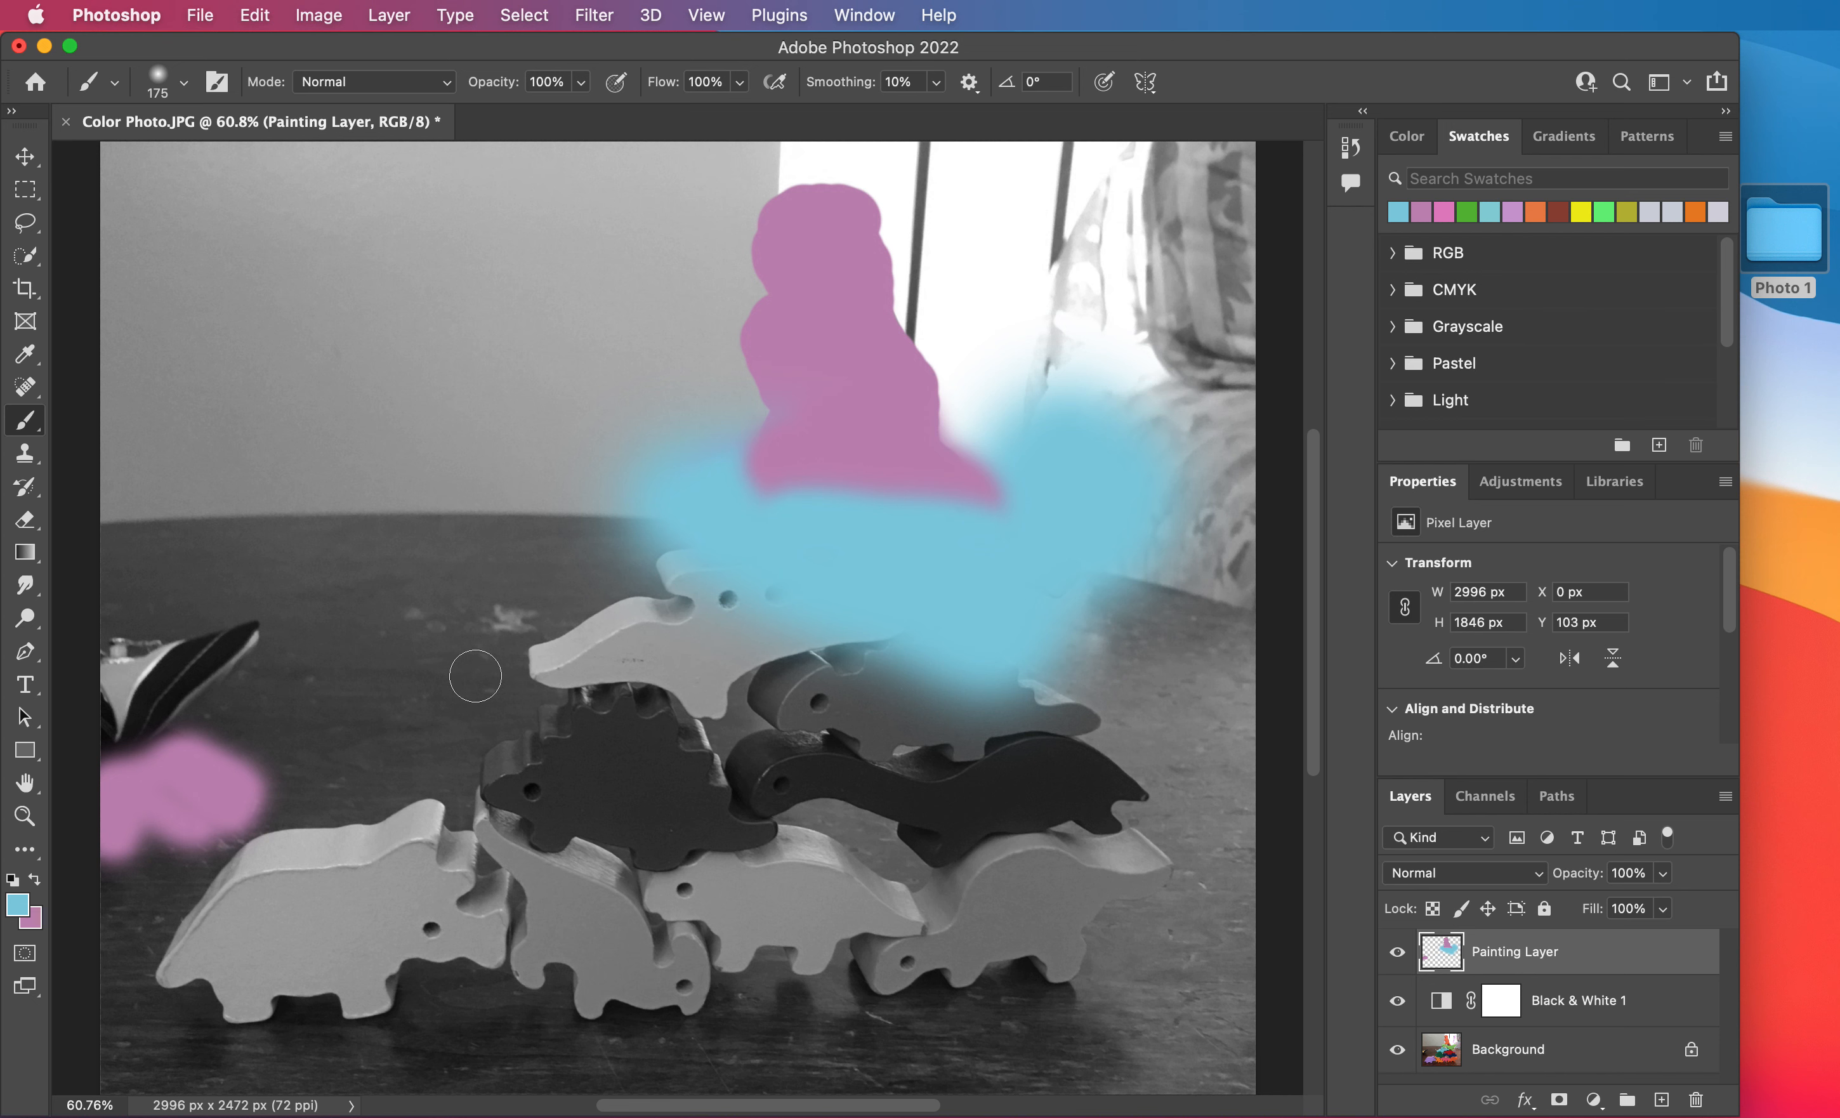
{"action": "left_click", "coordinate": [15, 911]}
{"action": "mouse_move", "coordinate": [838, 633]}
{"action": "left_mouse_down"}
{"action": "mouse_move", "coordinate": [765, 621]}
{"action": "mouse_move", "coordinate": [741, 574]}
{"action": "mouse_move", "coordinate": [755, 595]}
{"action": "mouse_move", "coordinate": [670, 573]}
{"action": "mouse_move", "coordinate": [724, 618]}
{"action": "mouse_move", "coordinate": [517, 660]}
{"action": "mouse_move", "coordinate": [615, 631]}
{"action": "mouse_move", "coordinate": [554, 672]}
{"action": "mouse_move", "coordinate": [708, 678]}
{"action": "mouse_move", "coordinate": [847, 610]}
{"action": "mouse_move", "coordinate": [883, 632]}
{"action": "mouse_move", "coordinate": [793, 612]}
{"action": "mouse_move", "coordinate": [896, 618]}
{"action": "left_mouse_up"}
{"action": "left_click", "coordinate": [1058, 422]}
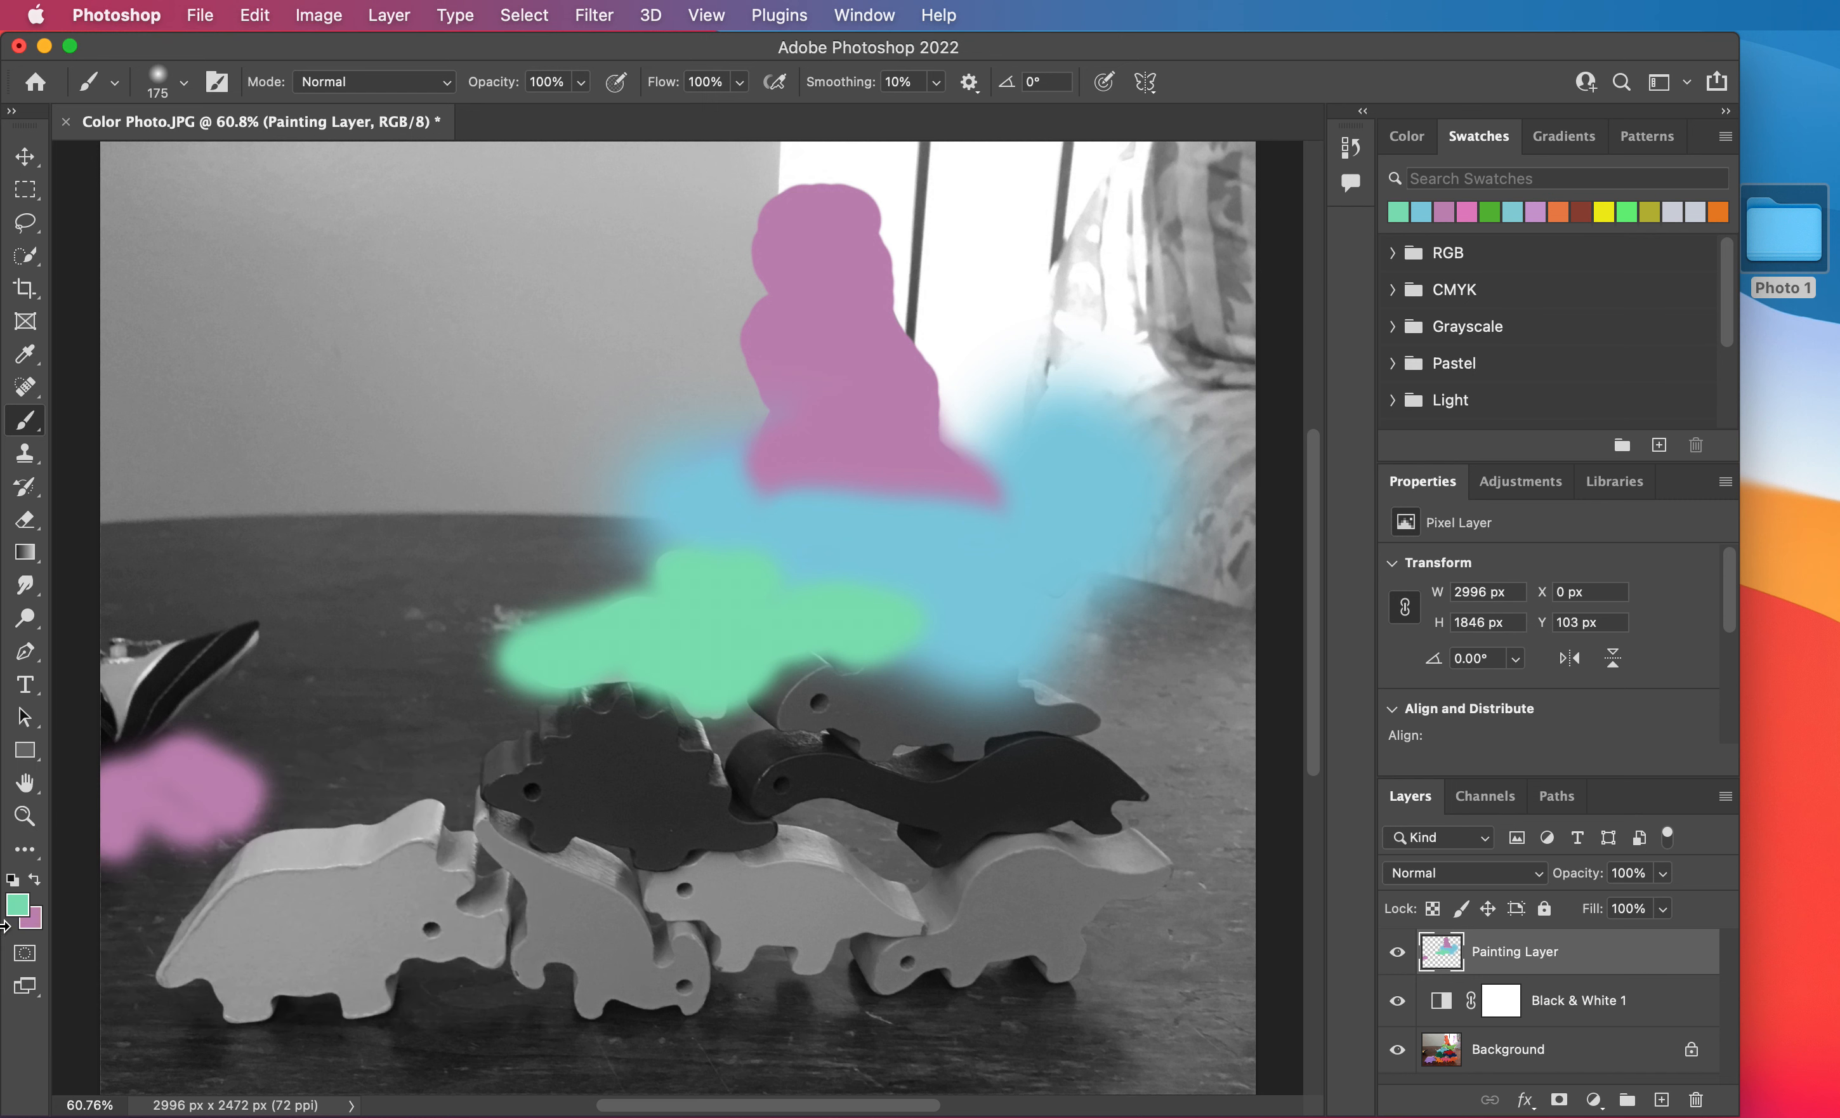
Swap the light green into the background color and make the recently used light blue the foreground color.
{"action": "key", "text": "x"}
{"action": "key", "text": "x"}
{"action": "key", "text": "x"}
{"action": "key", "text": "x"}
{"action": "key", "text": "x"}
{"action": "left_click", "coordinate": [1413, 150]}
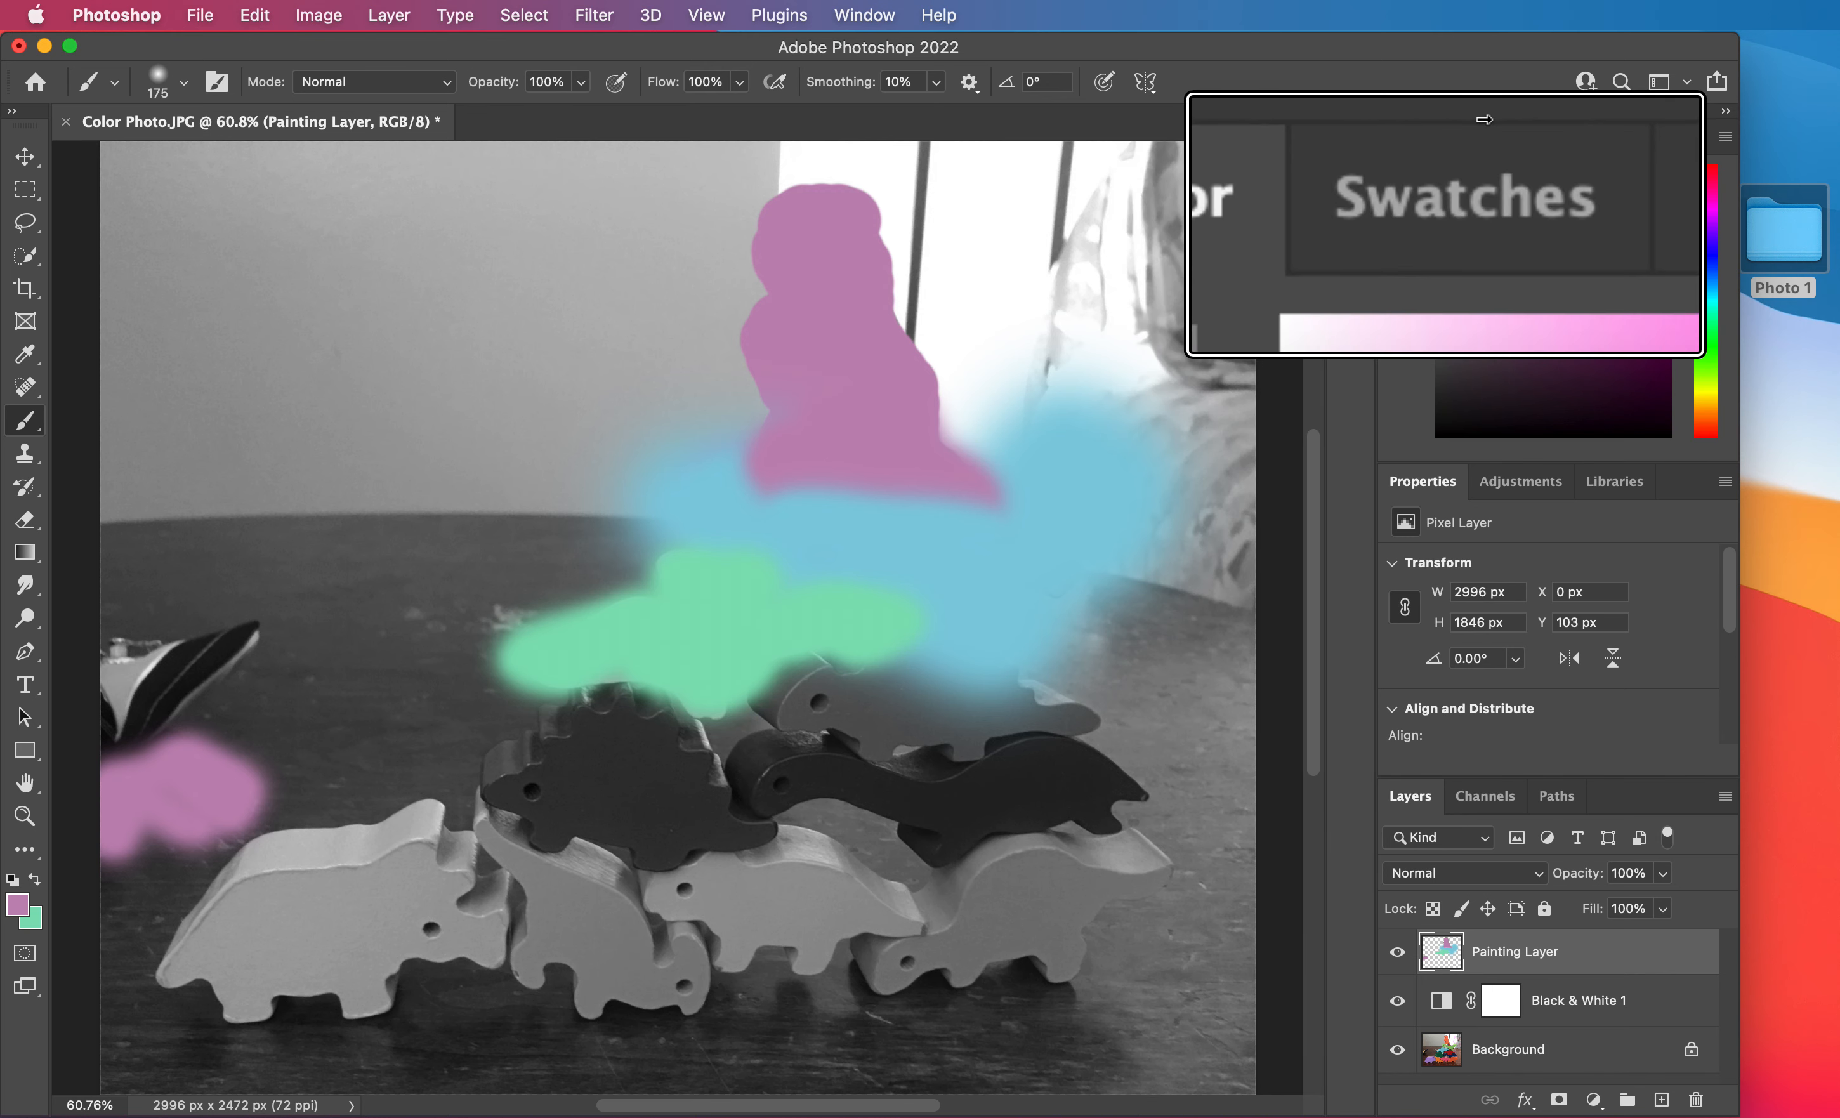
{"action": "left_click", "coordinate": [1480, 137]}
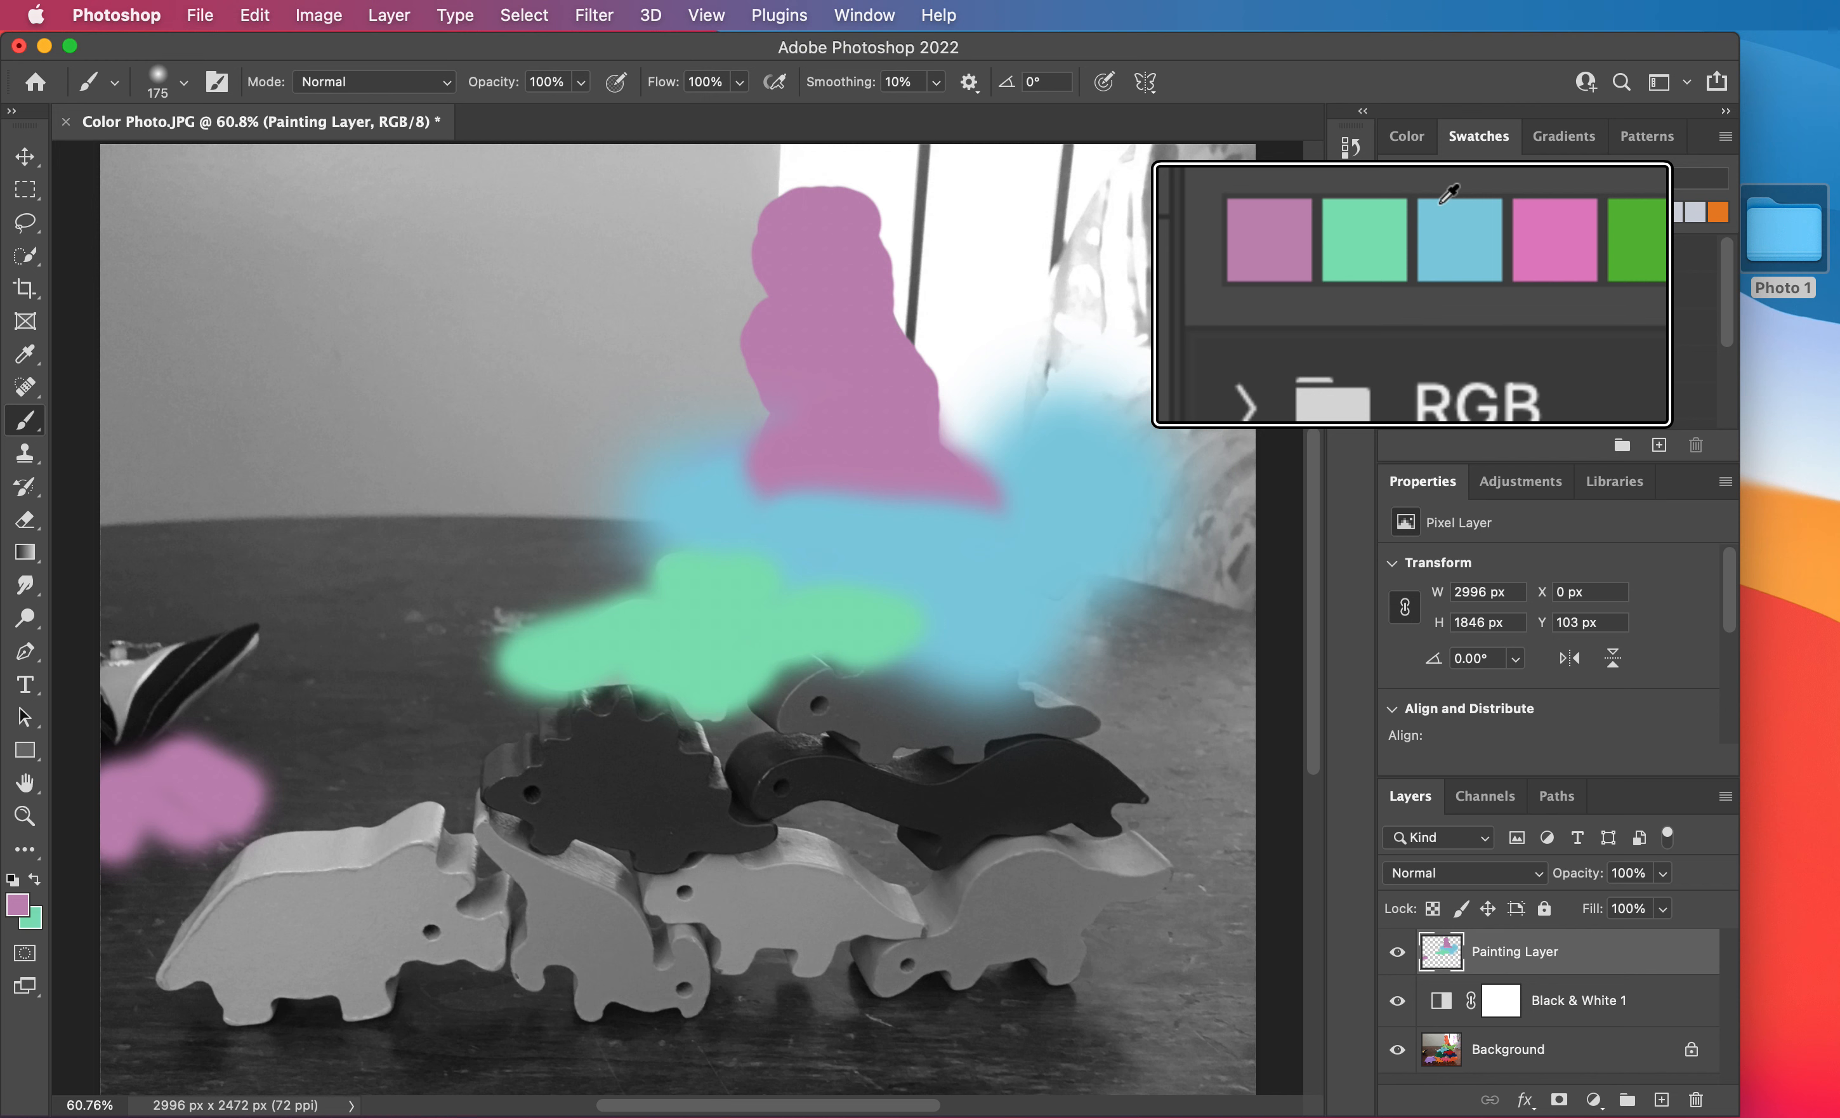
{"action": "left_click", "coordinate": [1444, 213]}
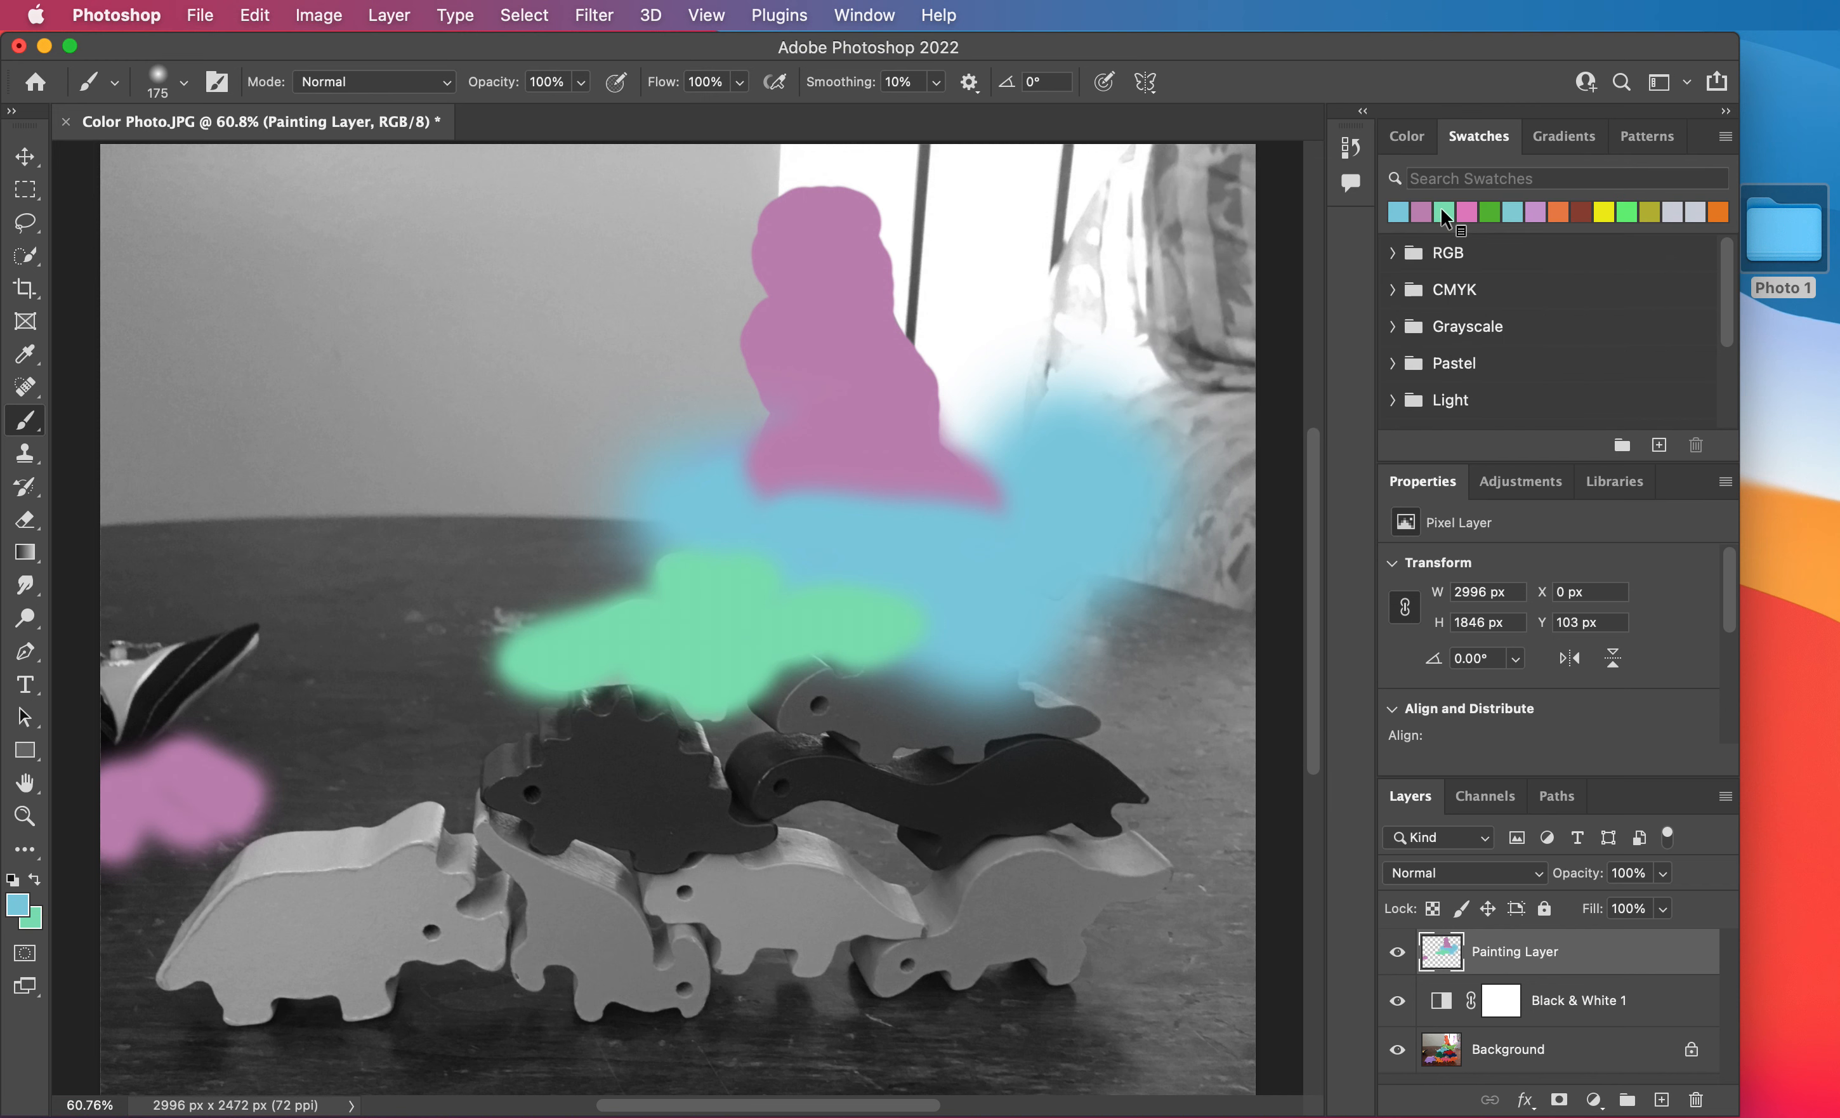
Refine the border between the long-necked and horned dinosaurs by painting alternately with light blue and light green.
{"action": "mouse_move", "coordinate": [895, 570]}
{"action": "left_mouse_down"}
{"action": "mouse_move", "coordinate": [828, 586]}
{"action": "mouse_move", "coordinate": [682, 534]}
{"action": "left_mouse_up"}
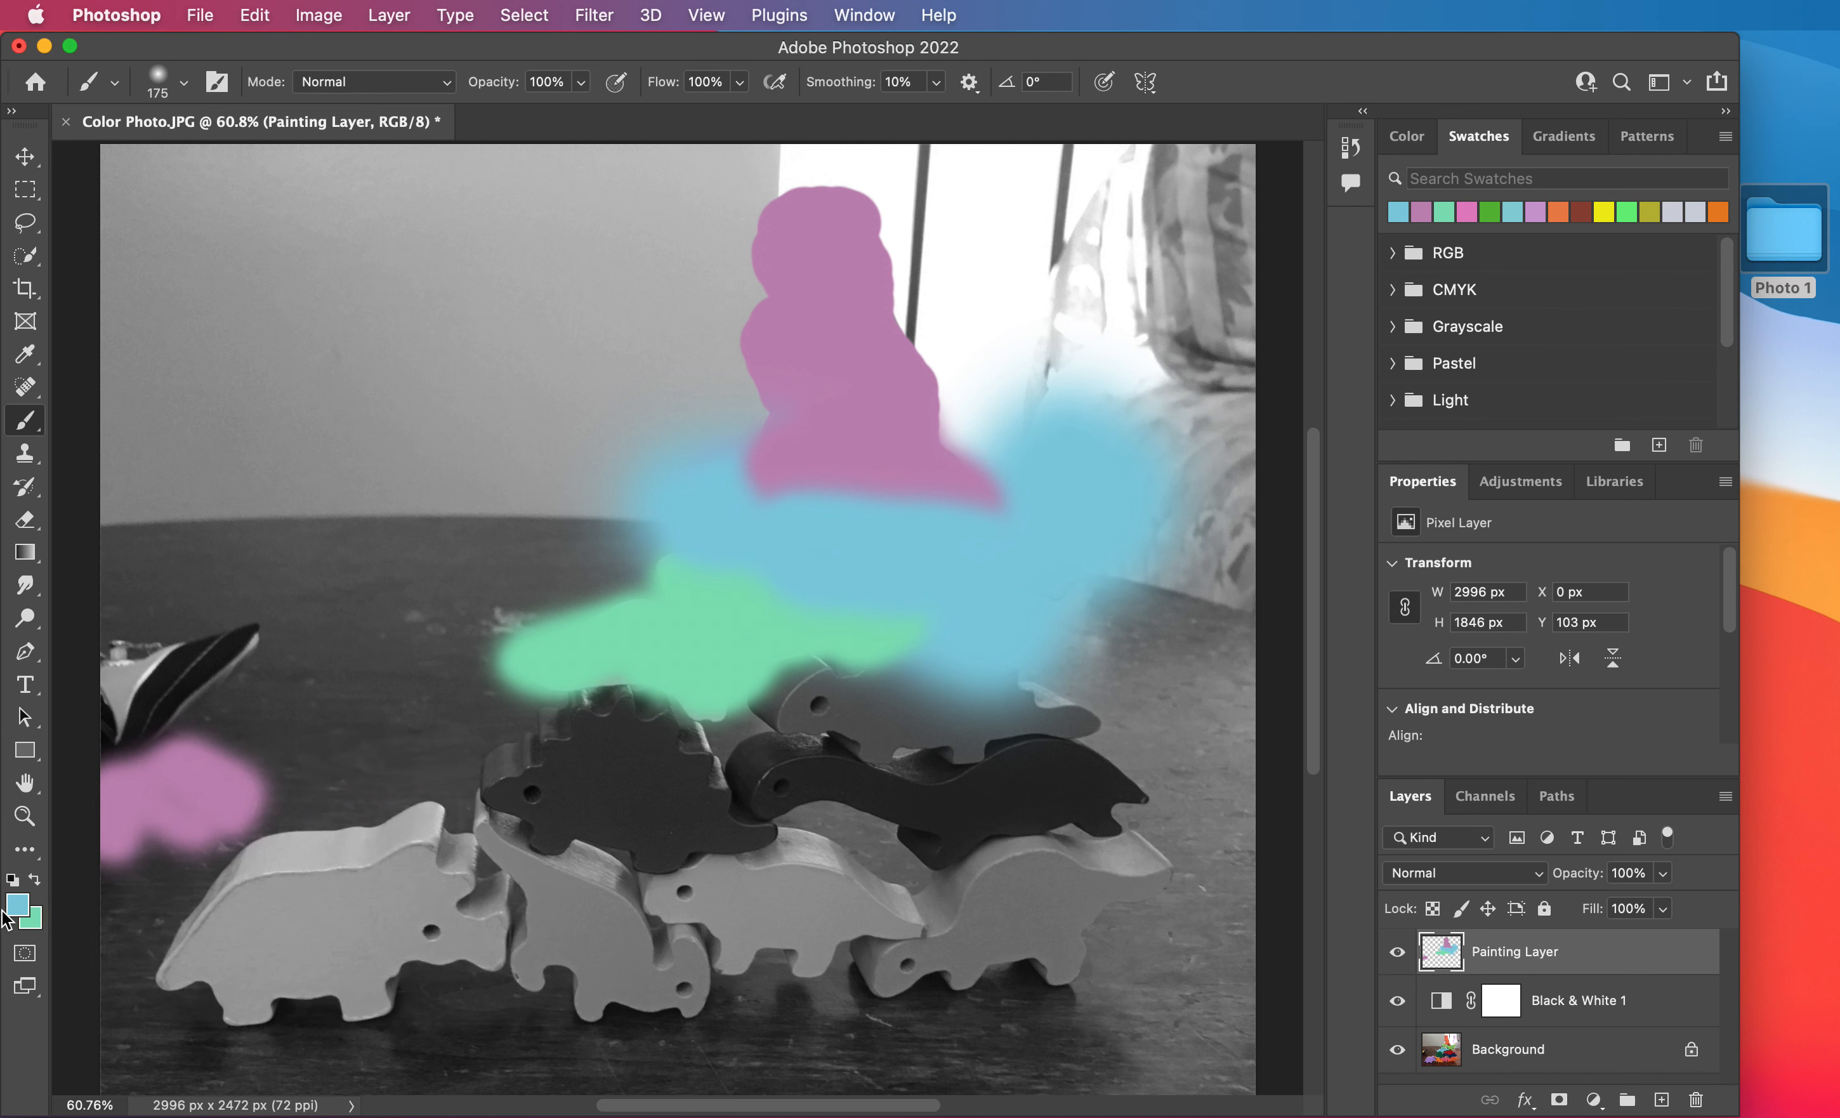
{"action": "key", "text": "x"}
{"action": "left_click_drag", "start_coordinate": [755, 555], "coordinate": [863, 590]}
{"action": "key", "text": "x"}
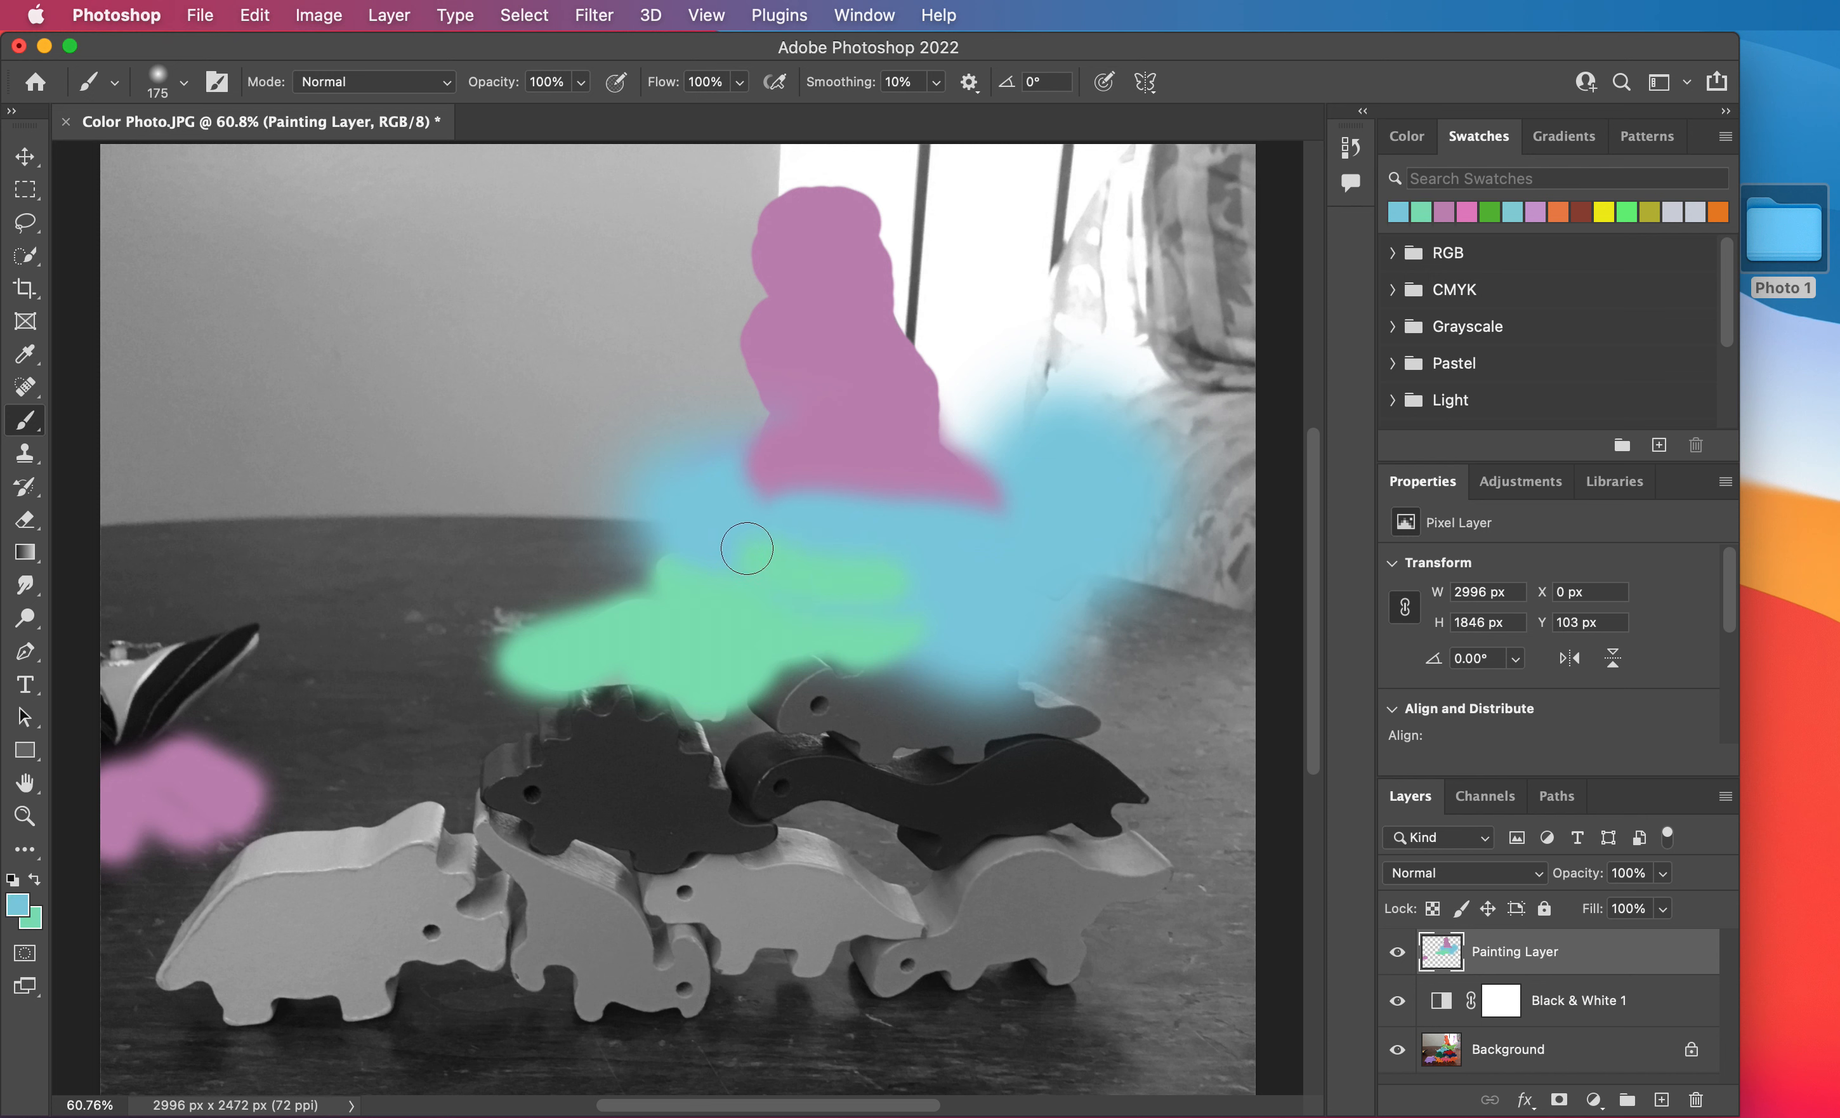
{"action": "mouse_move", "coordinate": [743, 539]}
{"action": "left_mouse_down"}
{"action": "mouse_move", "coordinate": [916, 587]}
{"action": "mouse_move", "coordinate": [727, 550]}
{"action": "mouse_move", "coordinate": [742, 555]}
{"action": "left_mouse_up"}
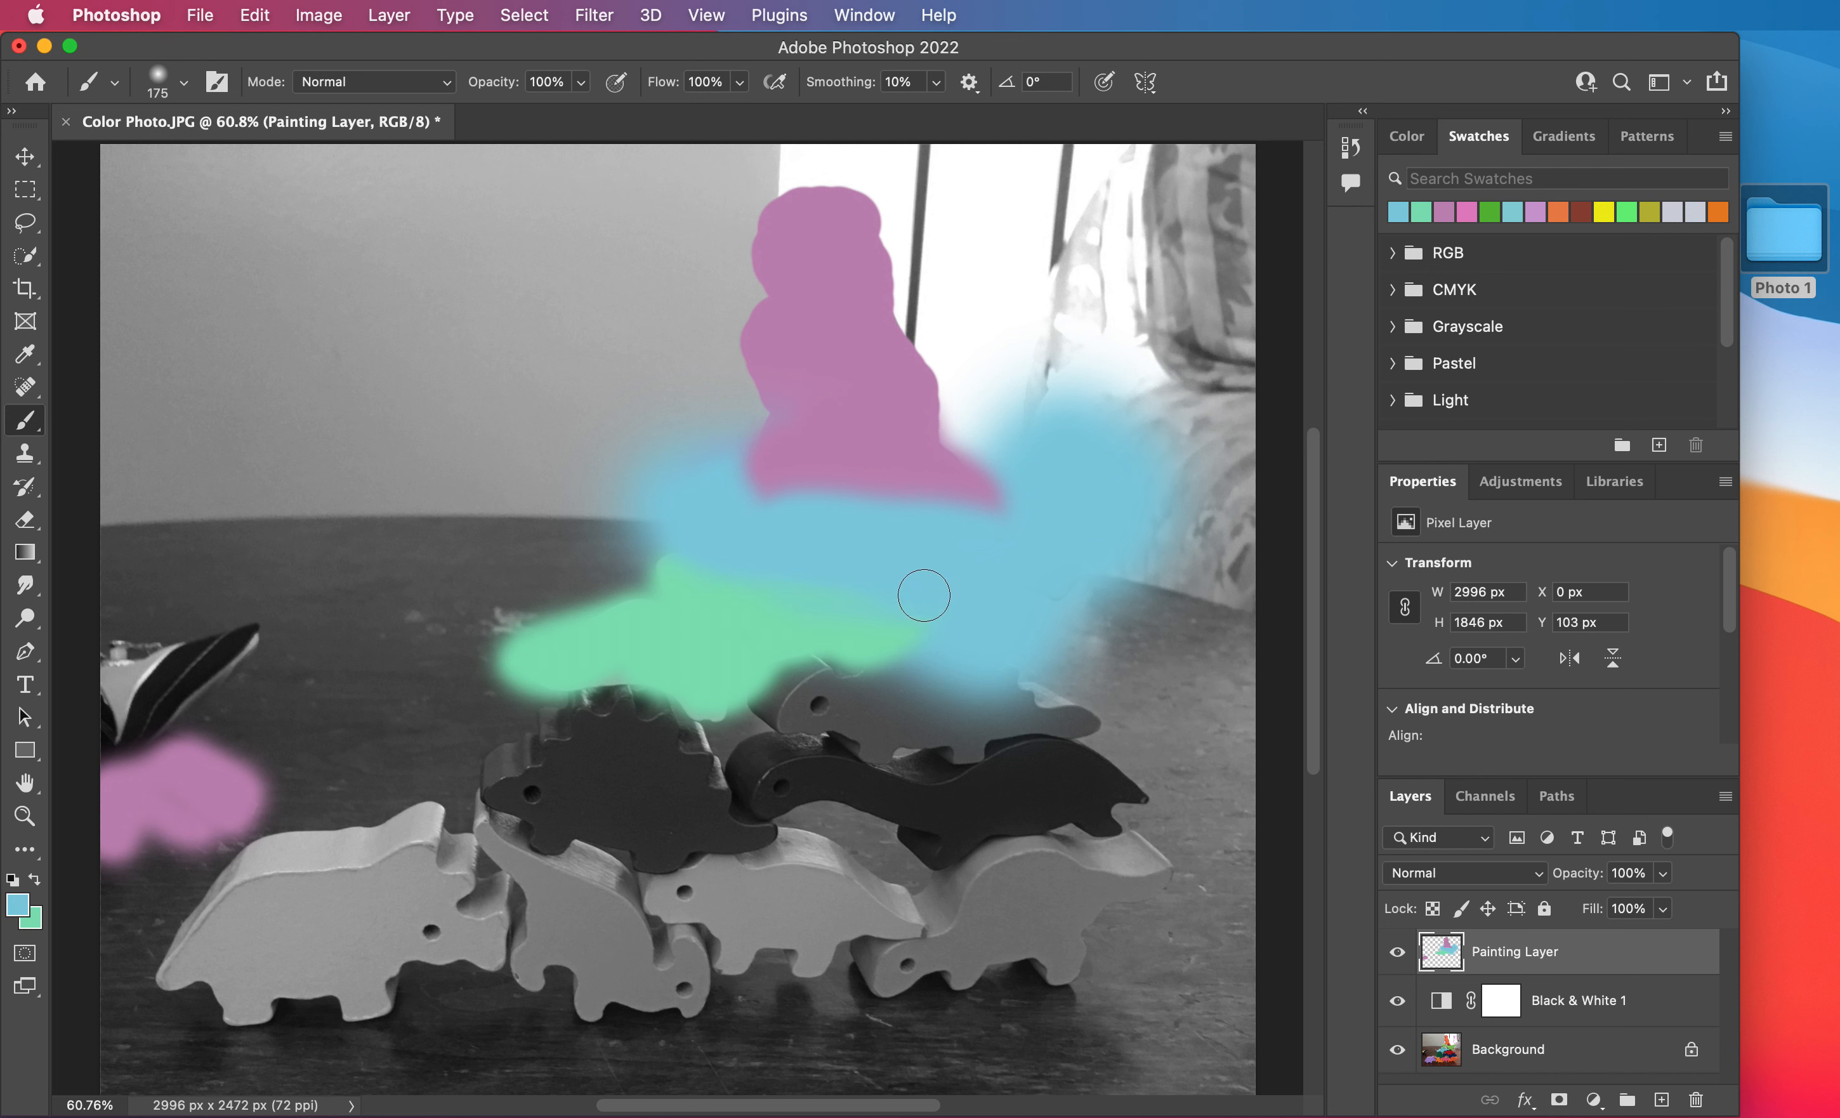
Set the Painting Layer's blending mode to Overlay.
{"action": "left_click", "coordinate": [1407, 136]}
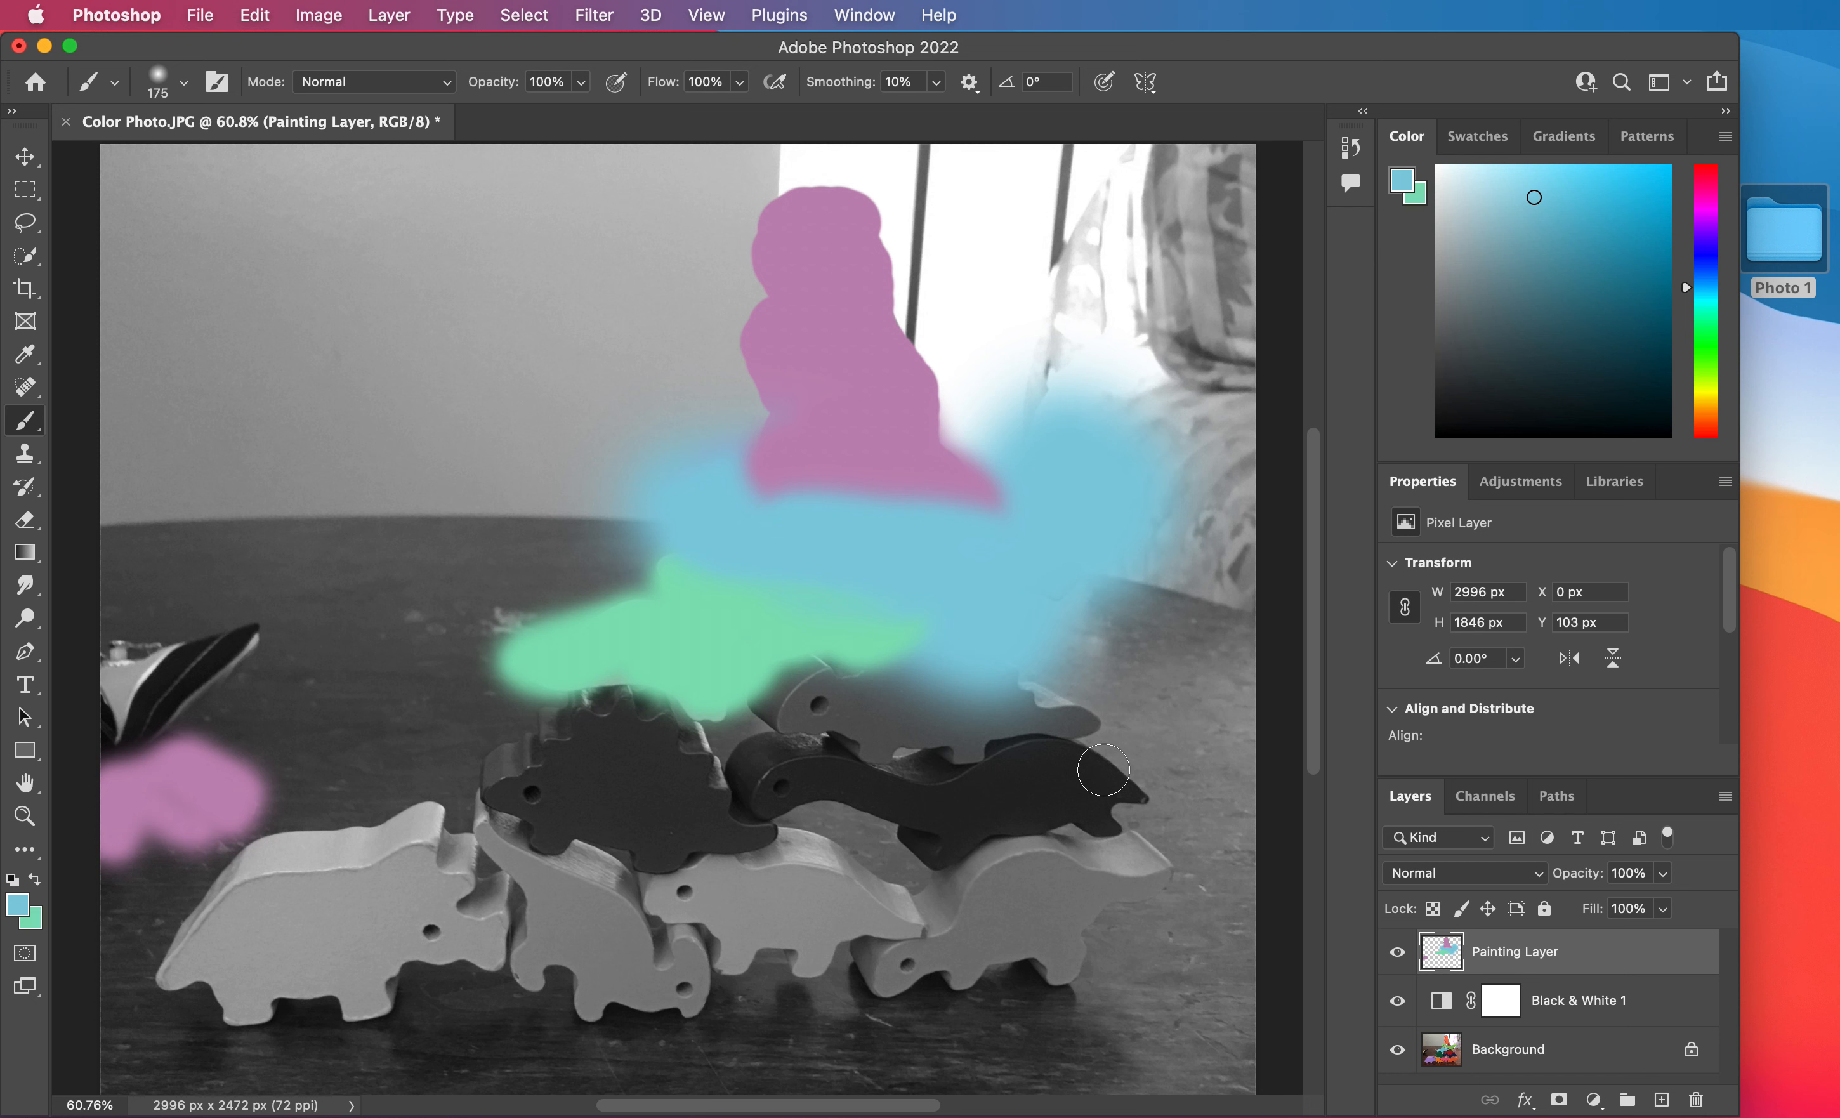
{"action": "left_click", "coordinate": [1445, 877]}
{"action": "scroll", "coordinate": [1450, 1062], "scroll_direction": "down", "scroll_amount": 5}
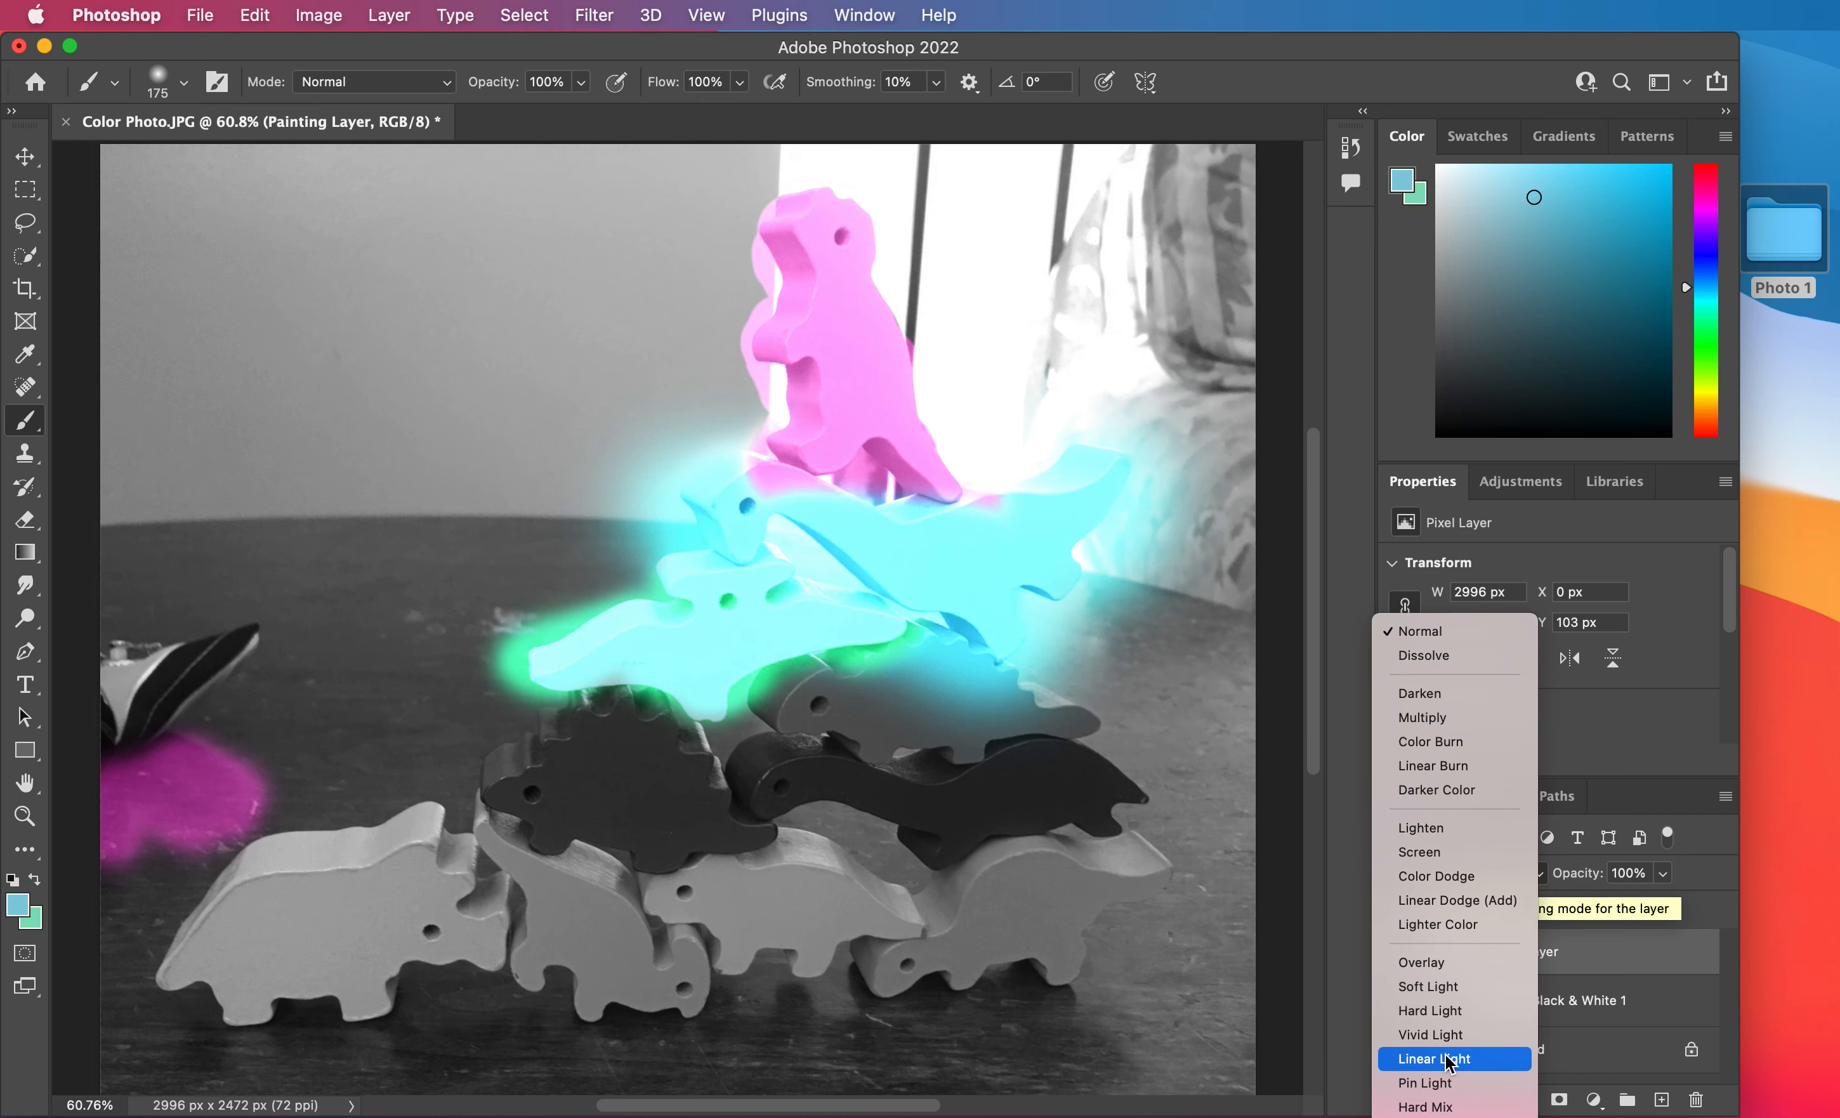
{"action": "left_click", "coordinate": [1432, 964]}
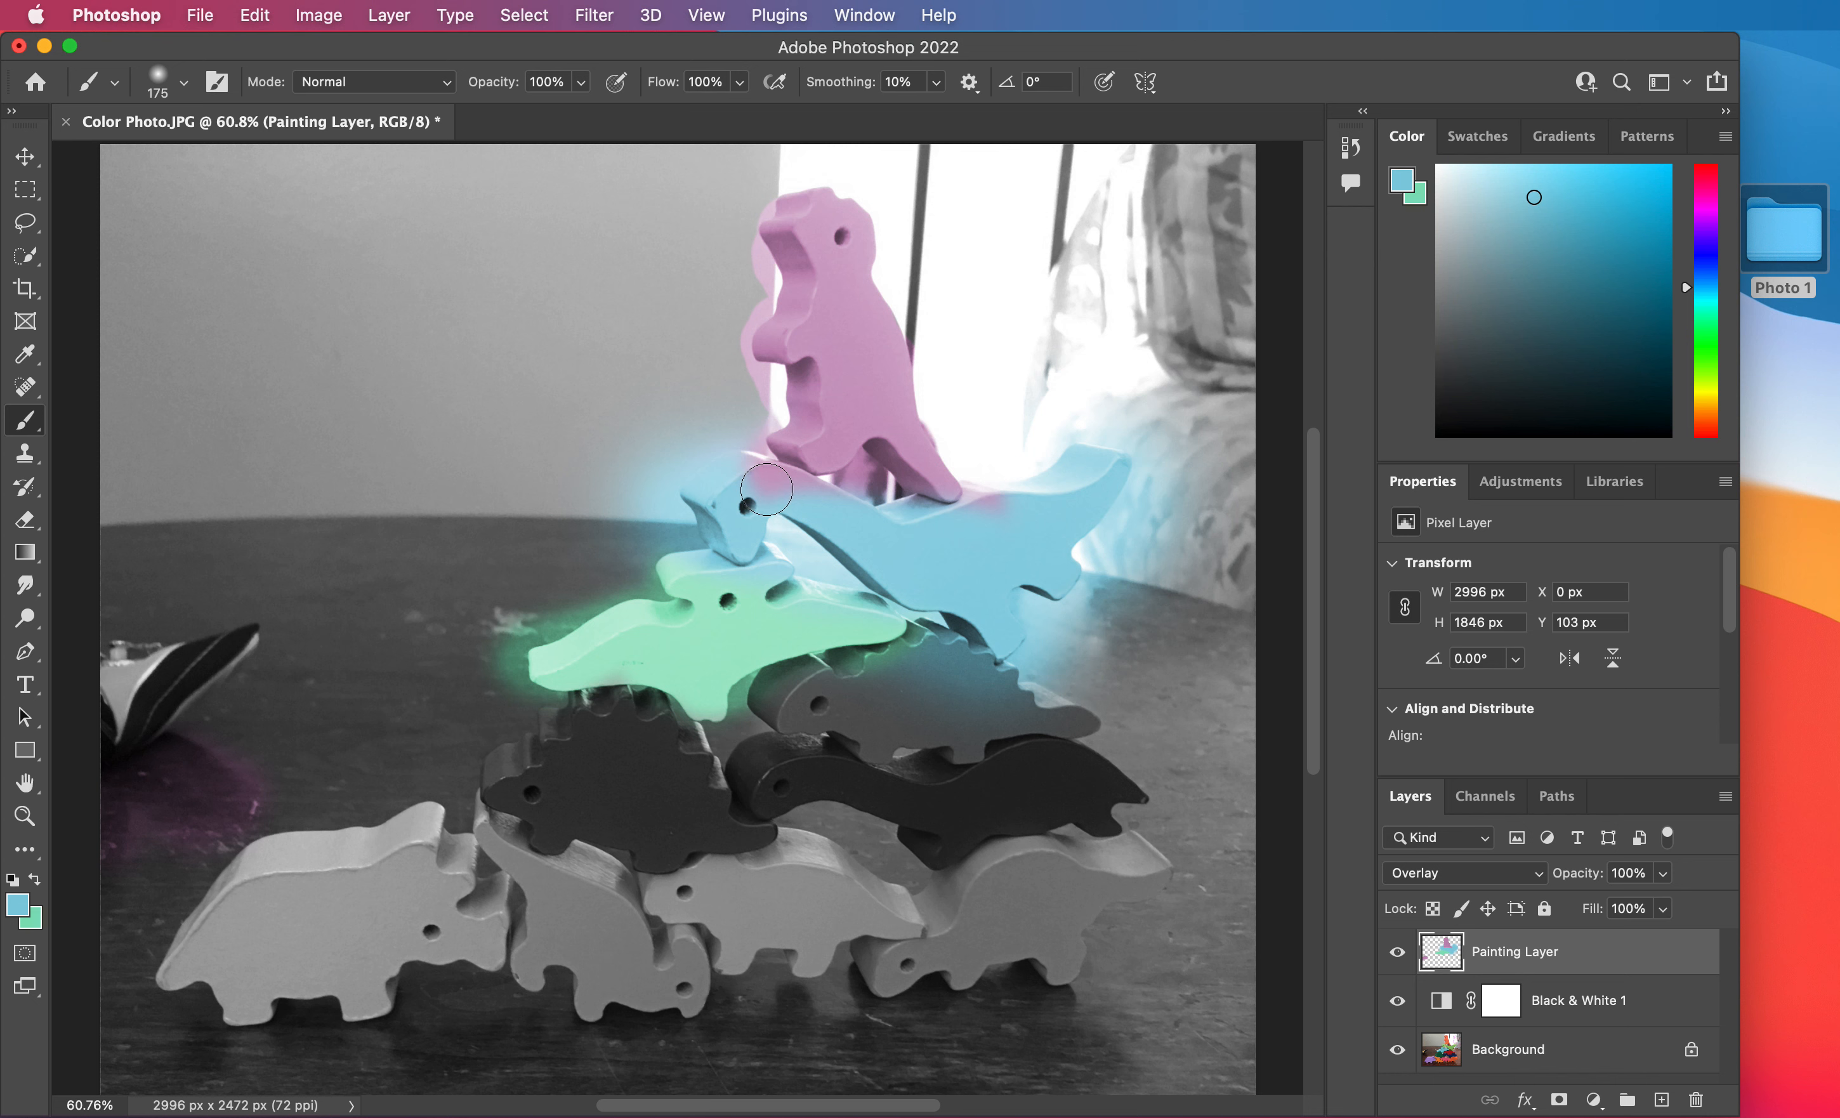
Paint light blue over the leftover purple on the long-necked dinosaur's neck and back, and swap light green to the foreground.
{"action": "mouse_move", "coordinate": [729, 524]}
{"action": "left_mouse_down"}
{"action": "mouse_move", "coordinate": [760, 499]}
{"action": "mouse_move", "coordinate": [744, 472]}
{"action": "mouse_move", "coordinate": [927, 534]}
{"action": "mouse_move", "coordinate": [988, 520]}
{"action": "mouse_move", "coordinate": [988, 483]}
{"action": "mouse_move", "coordinate": [1021, 512]}
{"action": "mouse_move", "coordinate": [1107, 465]}
{"action": "mouse_move", "coordinate": [1033, 541]}
{"action": "mouse_move", "coordinate": [1057, 586]}
{"action": "mouse_move", "coordinate": [1014, 592]}
{"action": "mouse_move", "coordinate": [1010, 634]}
{"action": "mouse_move", "coordinate": [803, 521]}
{"action": "left_mouse_up"}
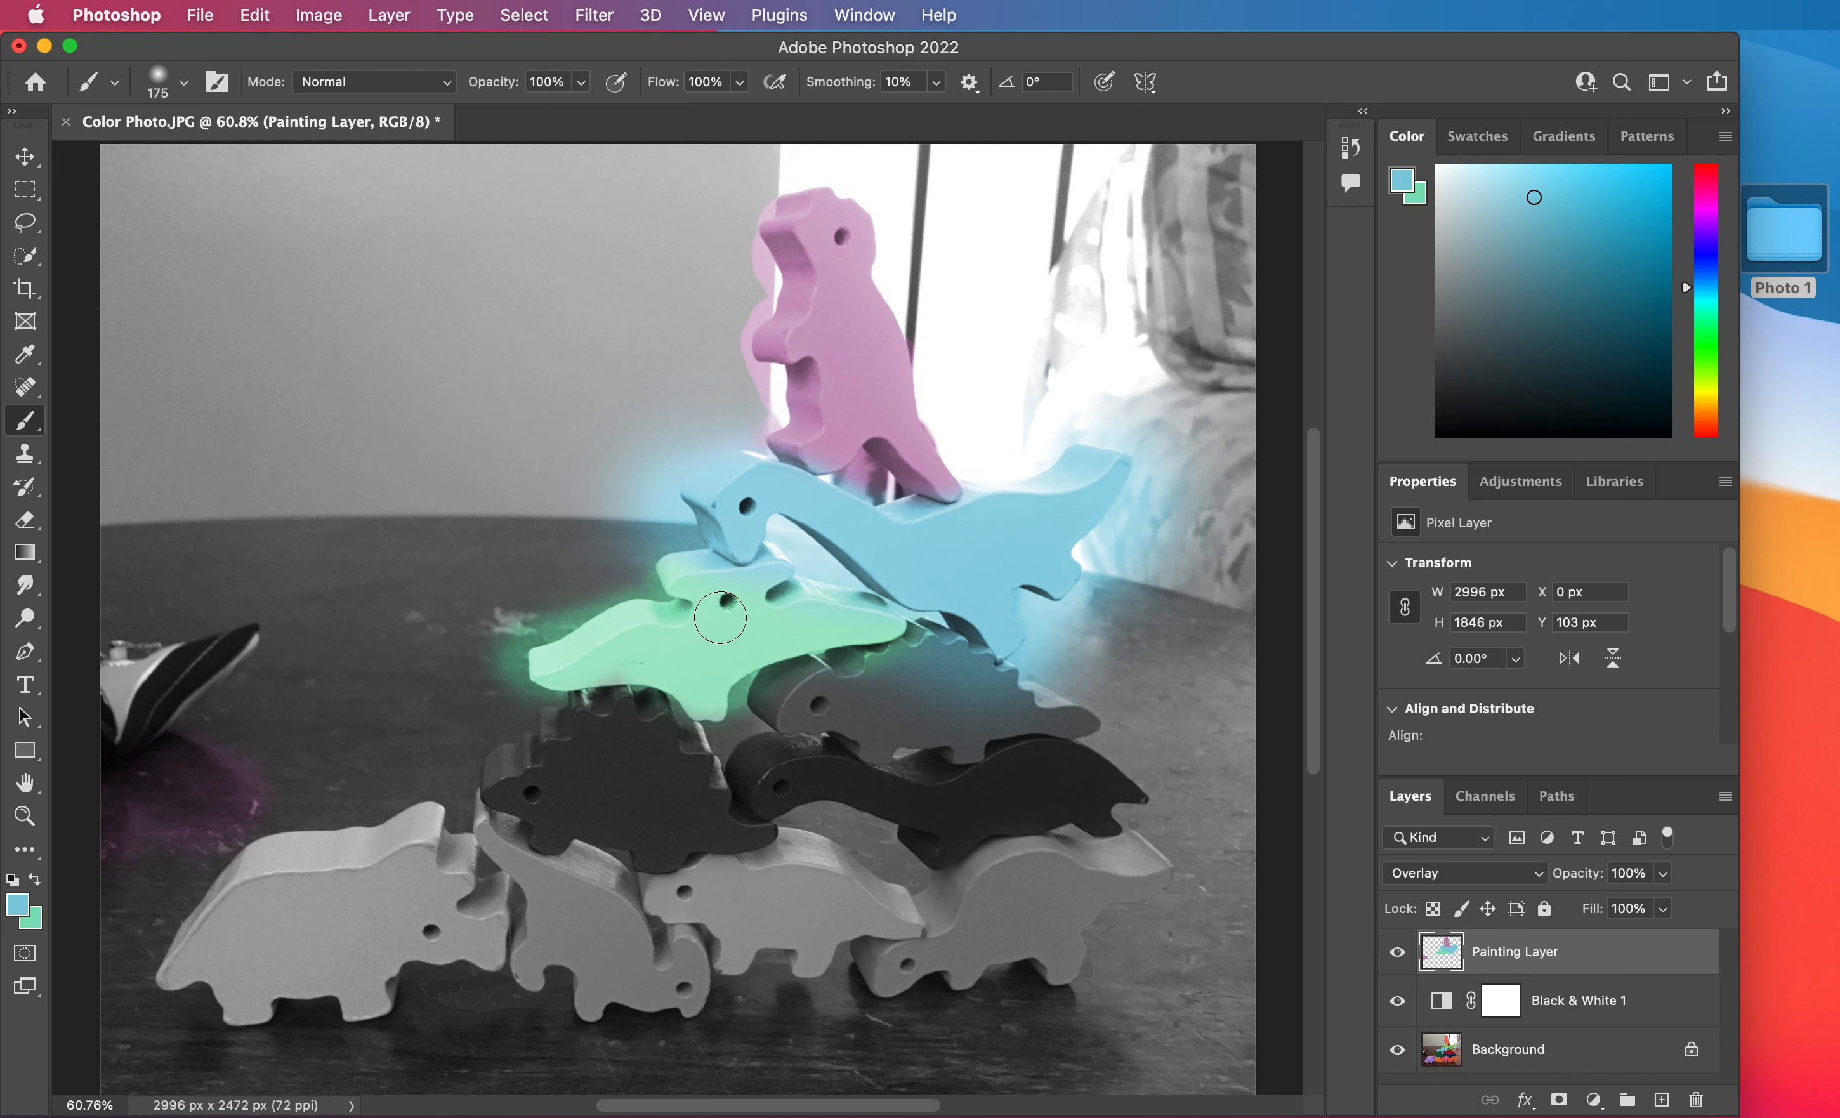
{"action": "key", "text": "x"}
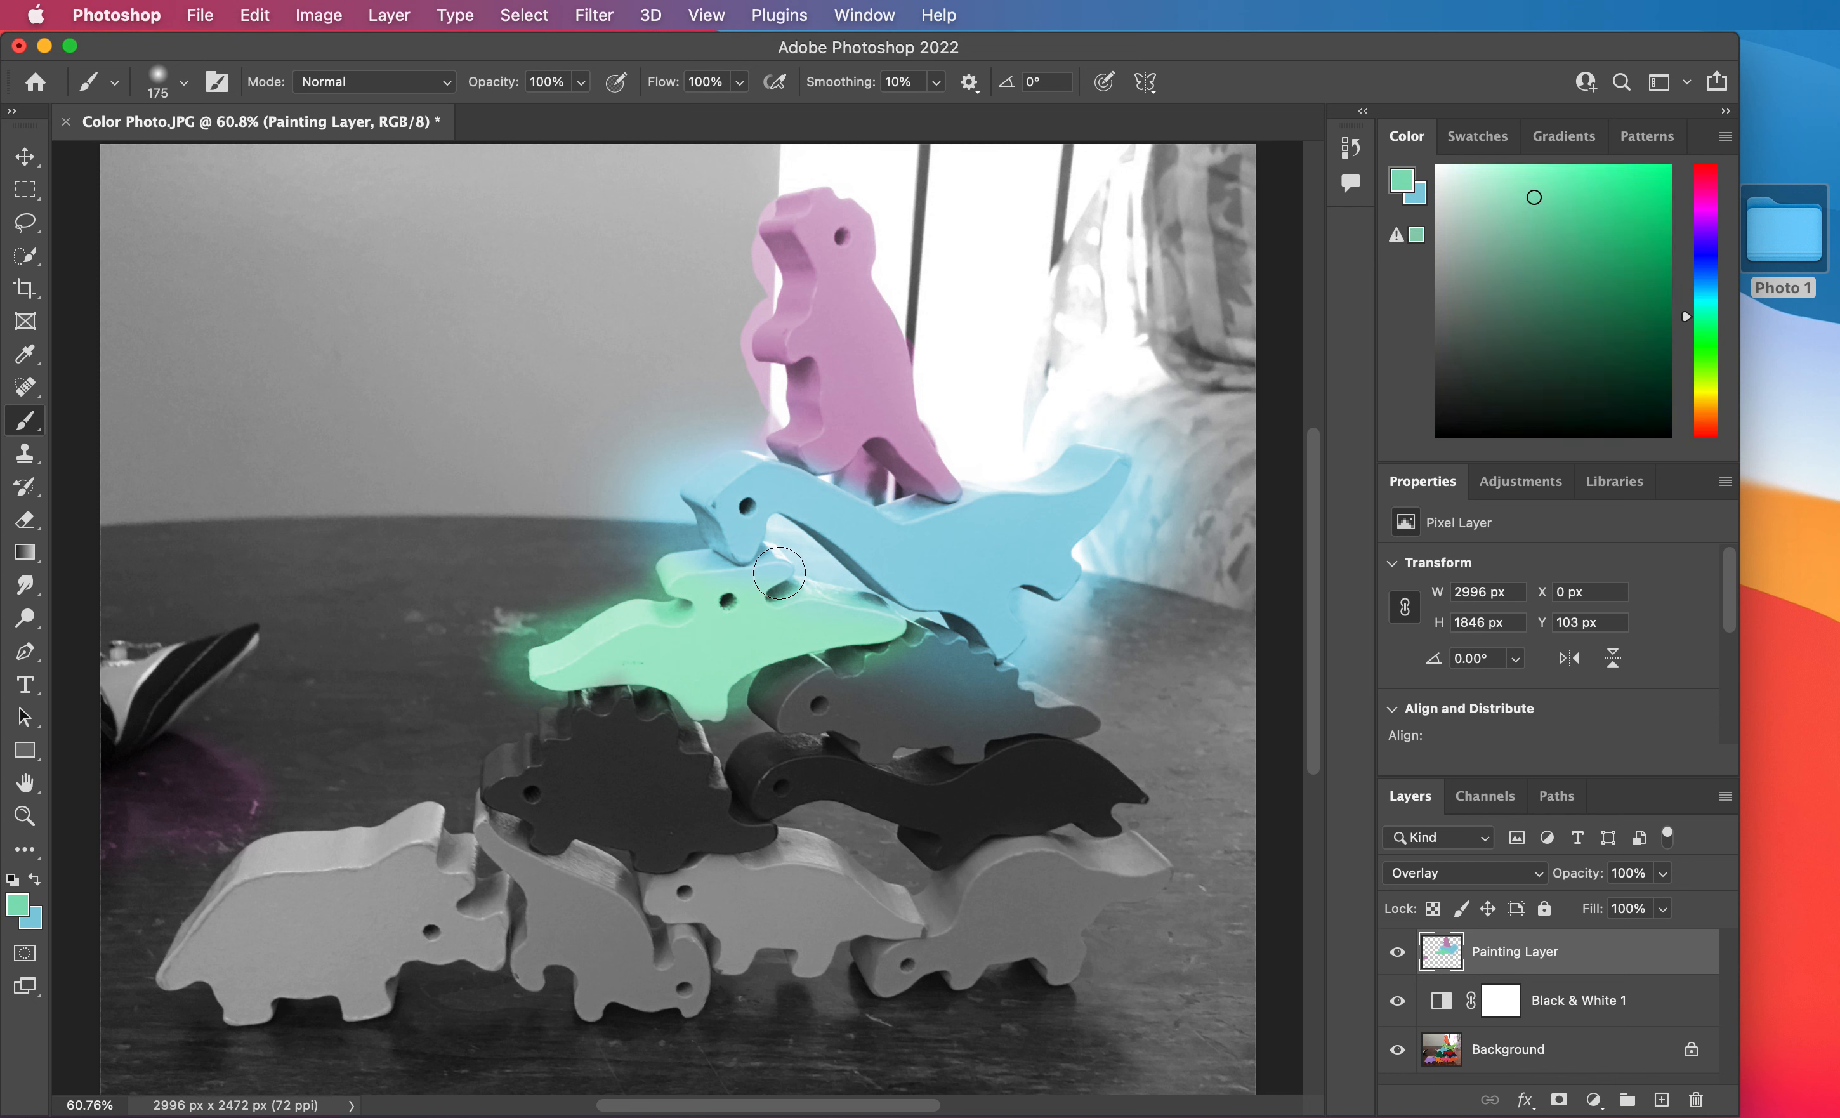
Reduce the brush to 80 px and paint light green along the horned dinosaur's head around the blue snout.
{"action": "mouse_move", "coordinate": [782, 570]}
{"action": "left_mouse_down"}
{"action": "mouse_move", "coordinate": [739, 600]}
{"action": "mouse_move", "coordinate": [701, 576]}
{"action": "mouse_move", "coordinate": [727, 599]}
{"action": "left_mouse_up"}
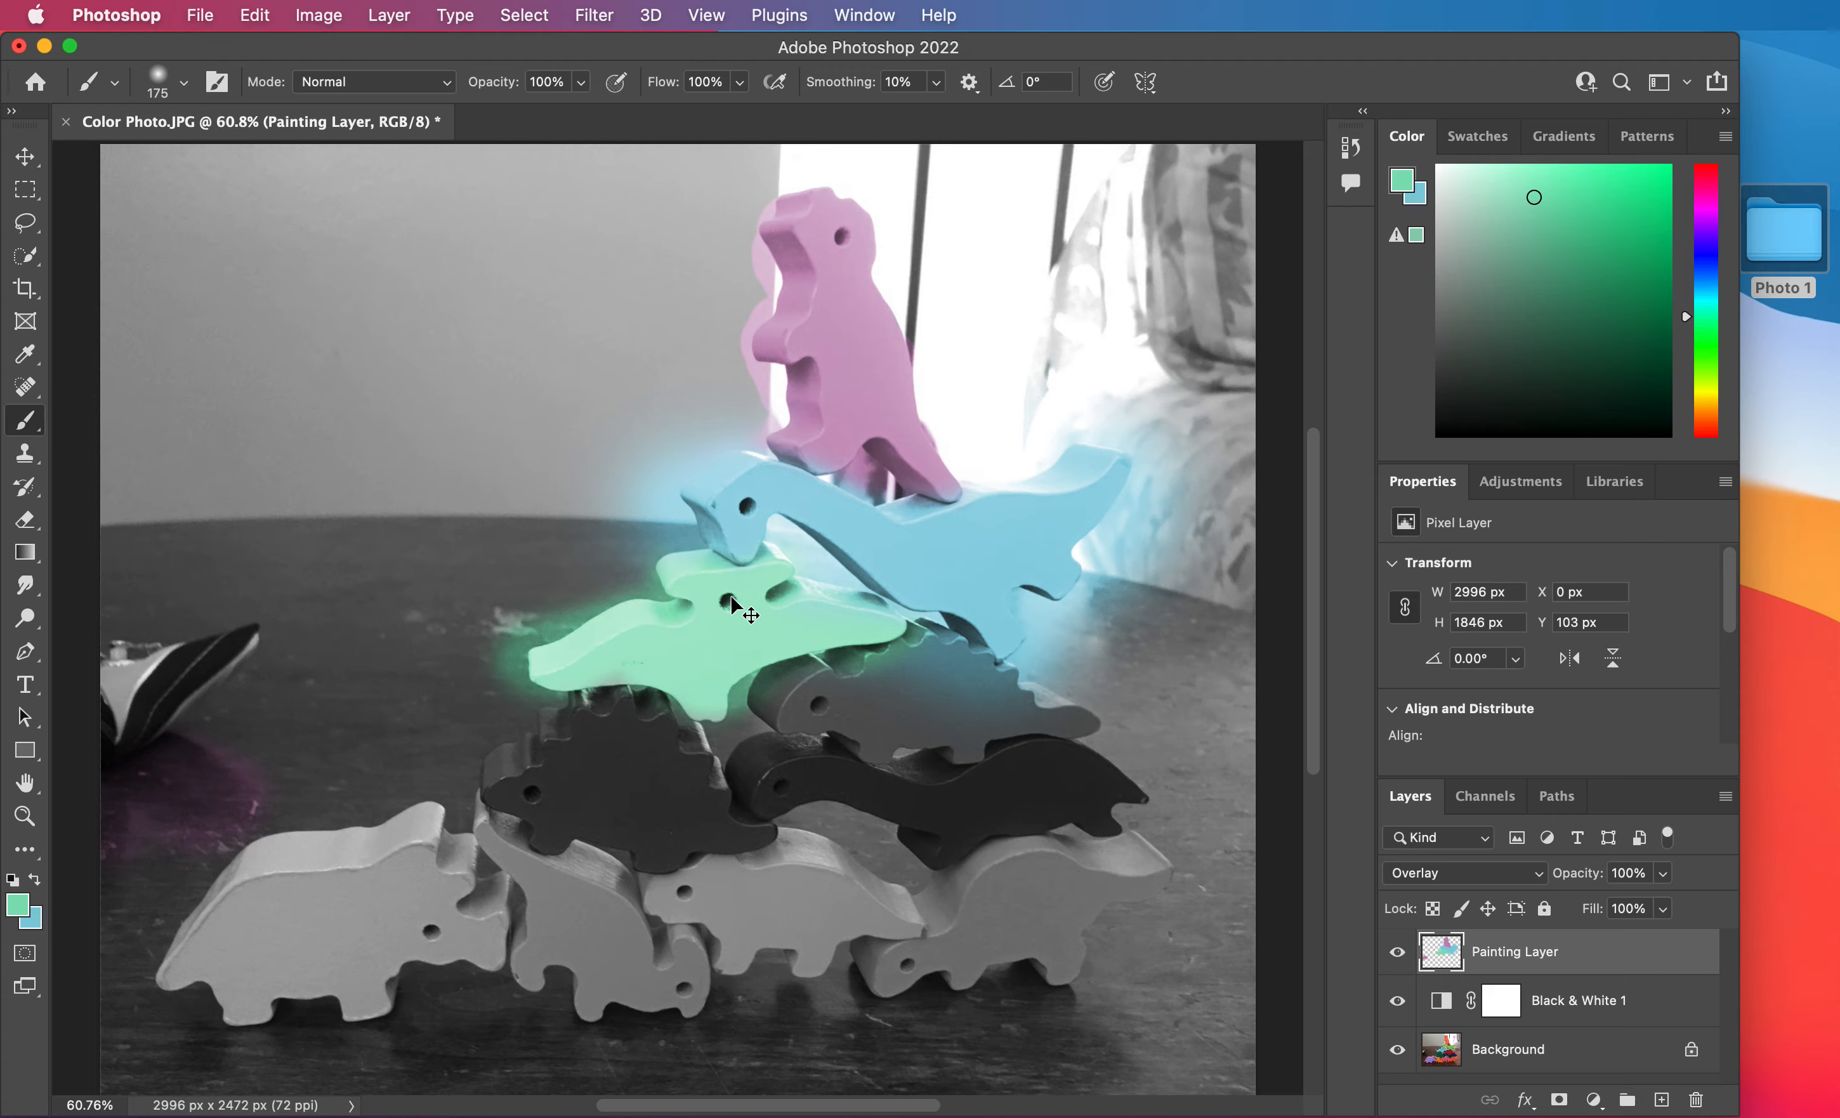
{"action": "scroll", "coordinate": [730, 599], "scroll_direction": "up", "scroll_amount": 10}
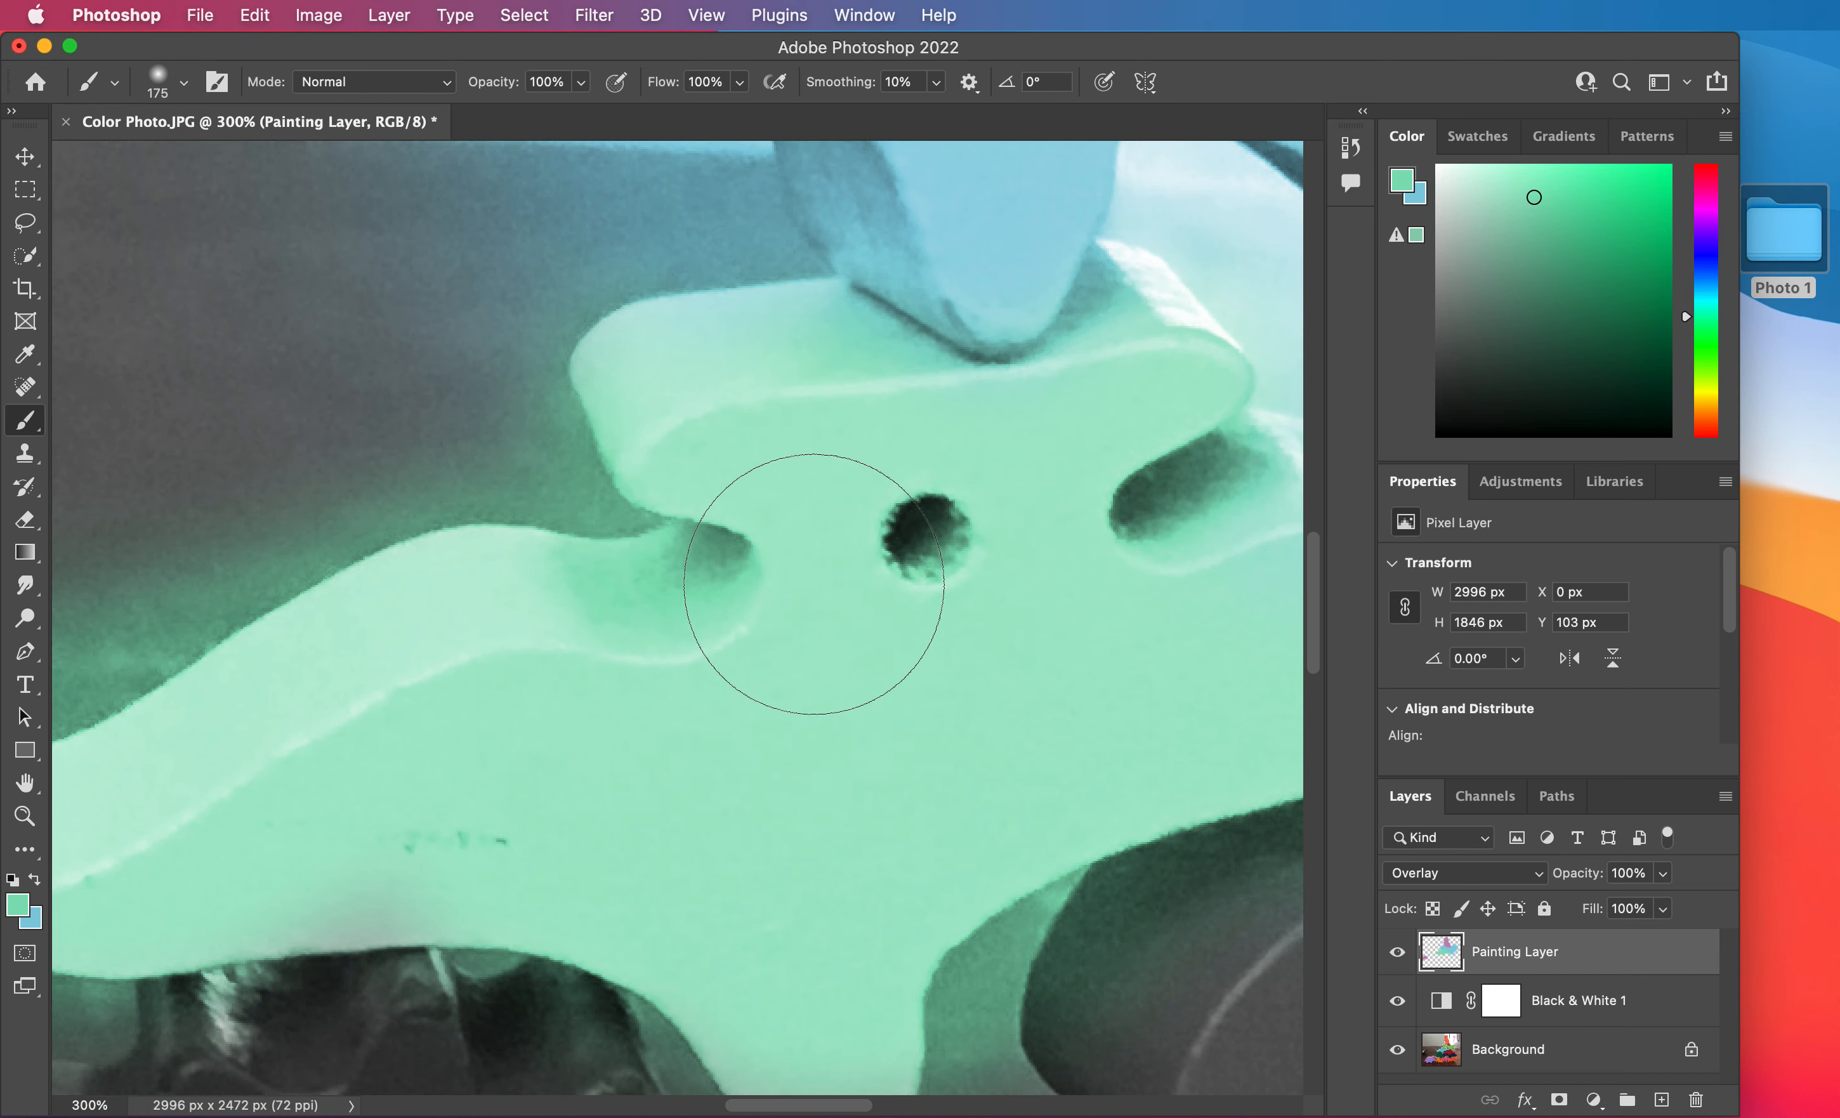
{"action": "key", "text": "space"}
{"action": "mouse_move", "coordinate": [860, 520]}
{"action": "left_mouse_down"}
{"action": "mouse_move", "coordinate": [697, 738]}
{"action": "mouse_move", "coordinate": [554, 854]}
{"action": "left_mouse_up"}
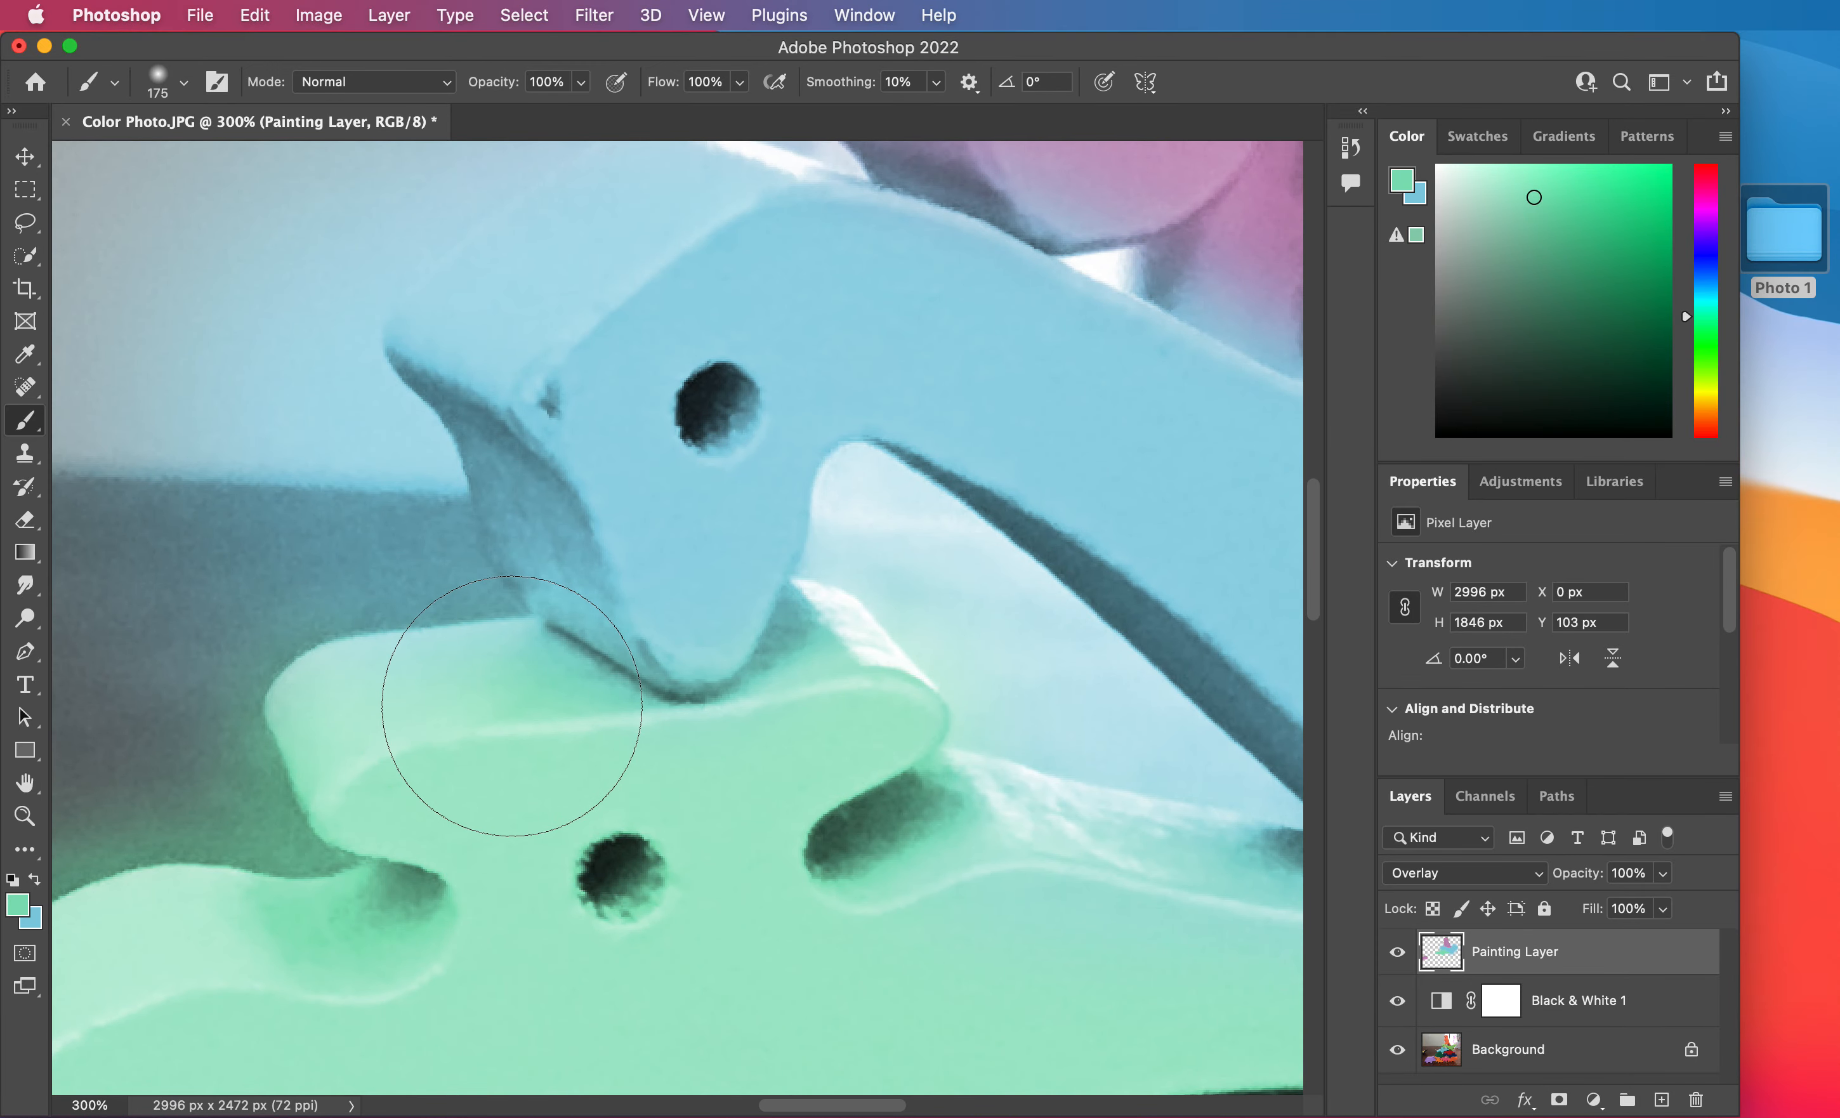
{"action": "key", "text": "bracketleft"}
{"action": "key", "text": "bracketleft"}
{"action": "key", "text": "bracketleft"}
{"action": "key", "text": "bracketleft"}
{"action": "key", "text": "bracketleft"}
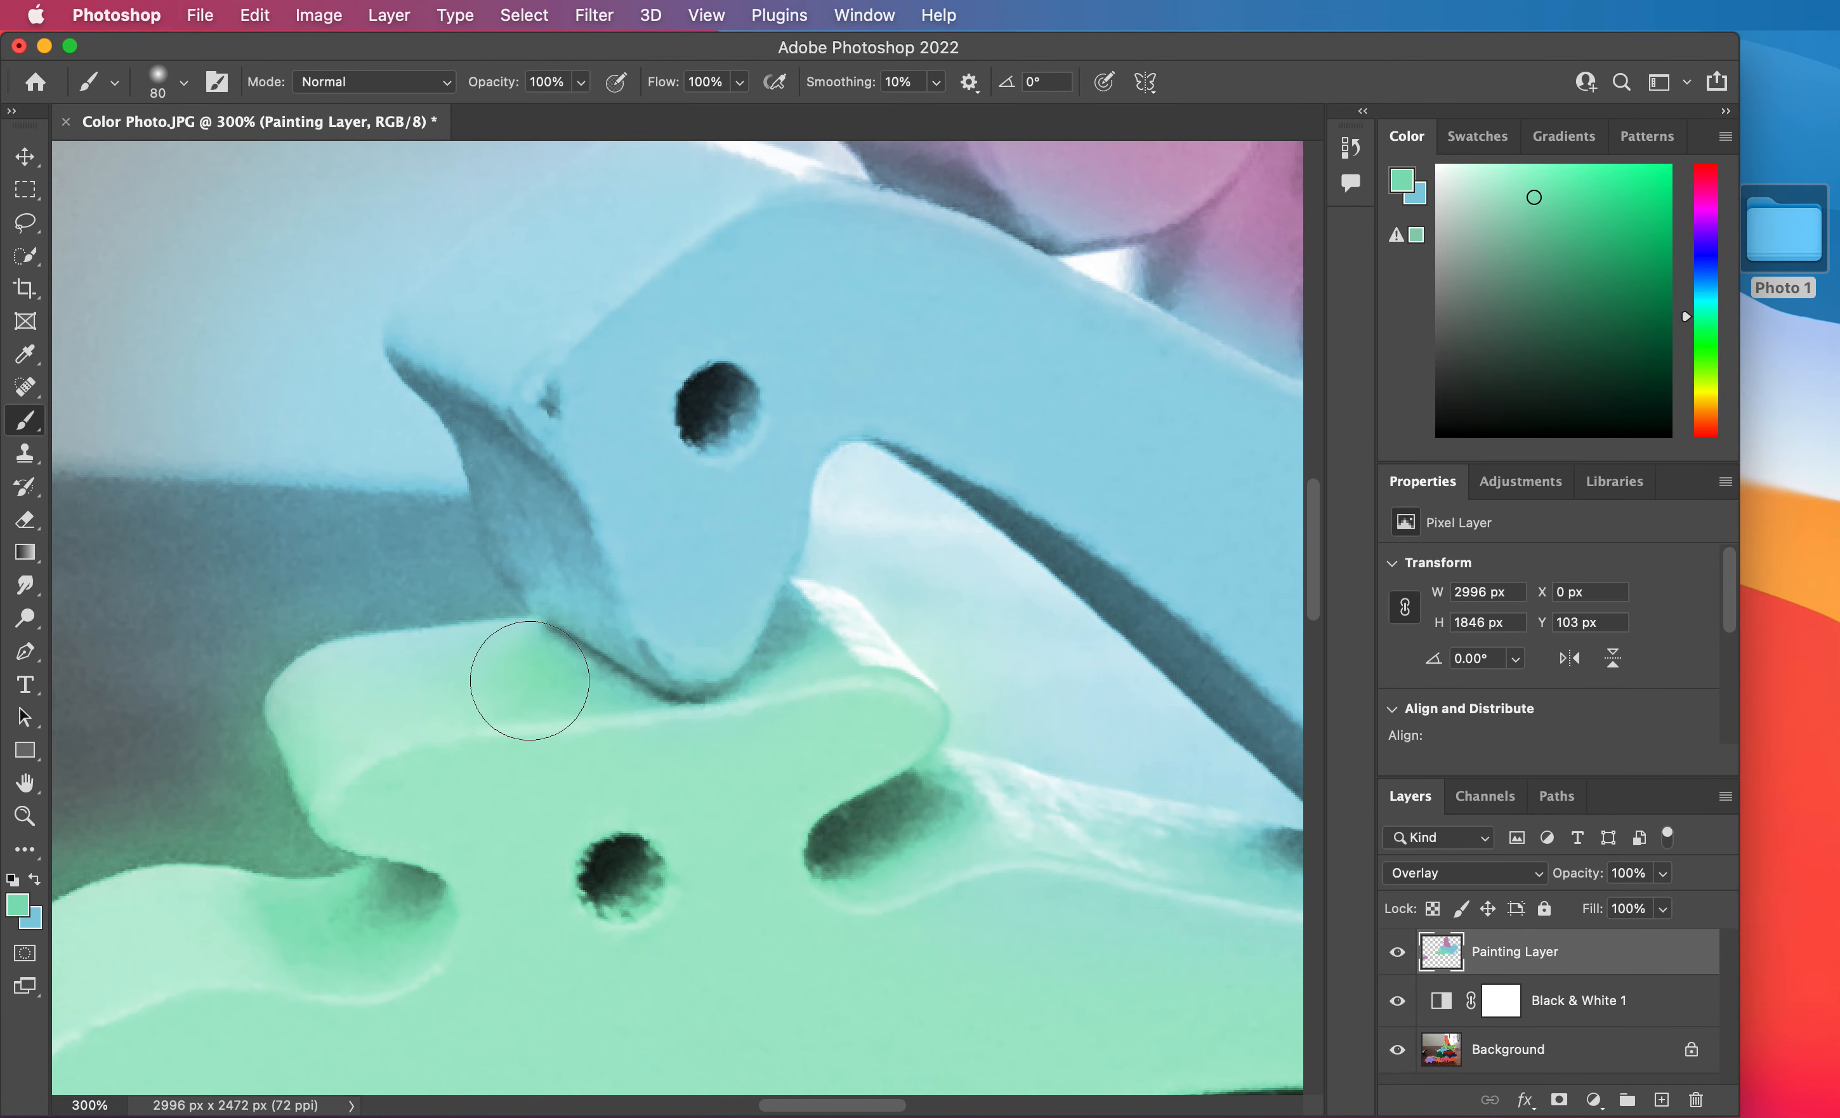
{"action": "mouse_move", "coordinate": [681, 741]}
{"action": "left_mouse_down"}
{"action": "mouse_move", "coordinate": [809, 699]}
{"action": "mouse_move", "coordinate": [834, 596]}
{"action": "mouse_move", "coordinate": [810, 687]}
{"action": "mouse_move", "coordinate": [697, 665]}
{"action": "left_mouse_up"}
Increase the brush hardness for a crisper edge, keeping the 80 px size.
{"action": "scroll", "coordinate": [687, 652], "scroll_direction": "up", "scroll_amount": 15}
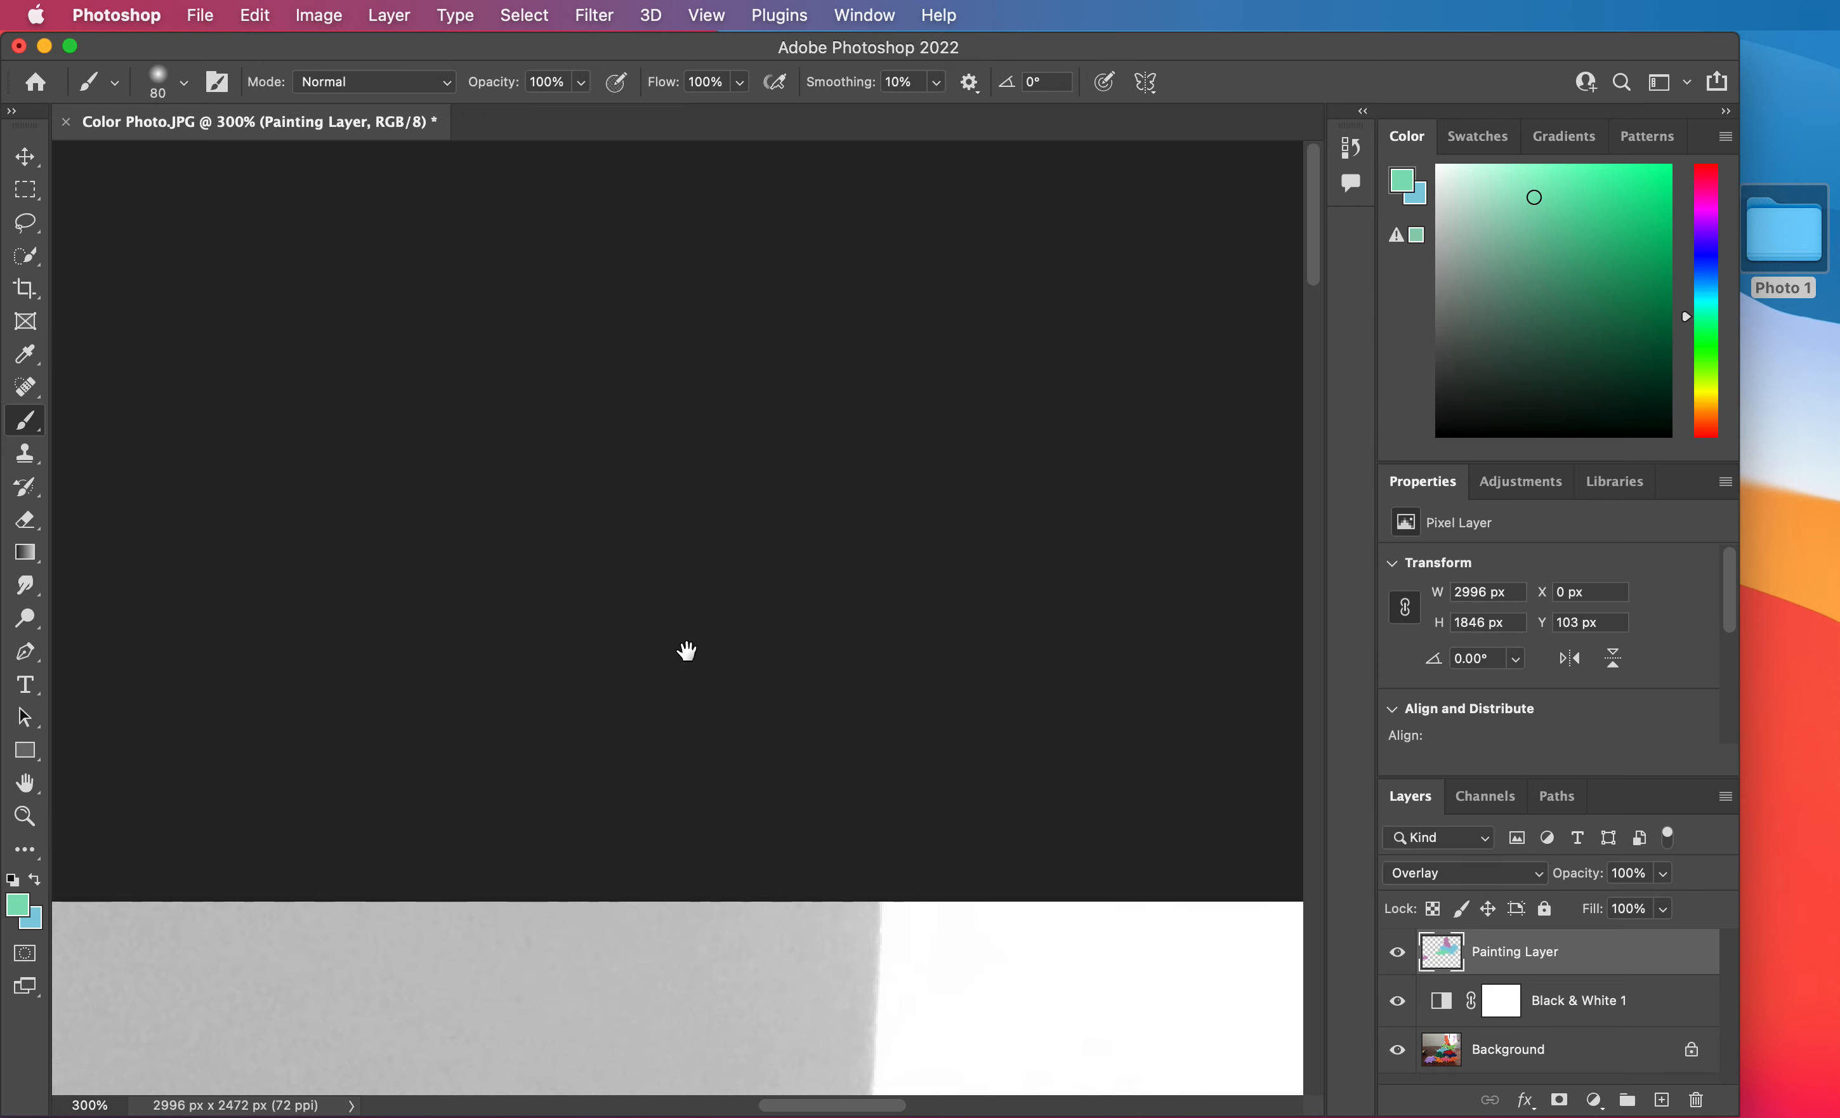
{"action": "scroll", "coordinate": [687, 652], "scroll_direction": "down", "scroll_amount": 10}
{"action": "scroll", "coordinate": [687, 653], "scroll_direction": "down", "scroll_amount": 20}
{"action": "scroll", "coordinate": [686, 652], "scroll_direction": "up", "scroll_amount": 10}
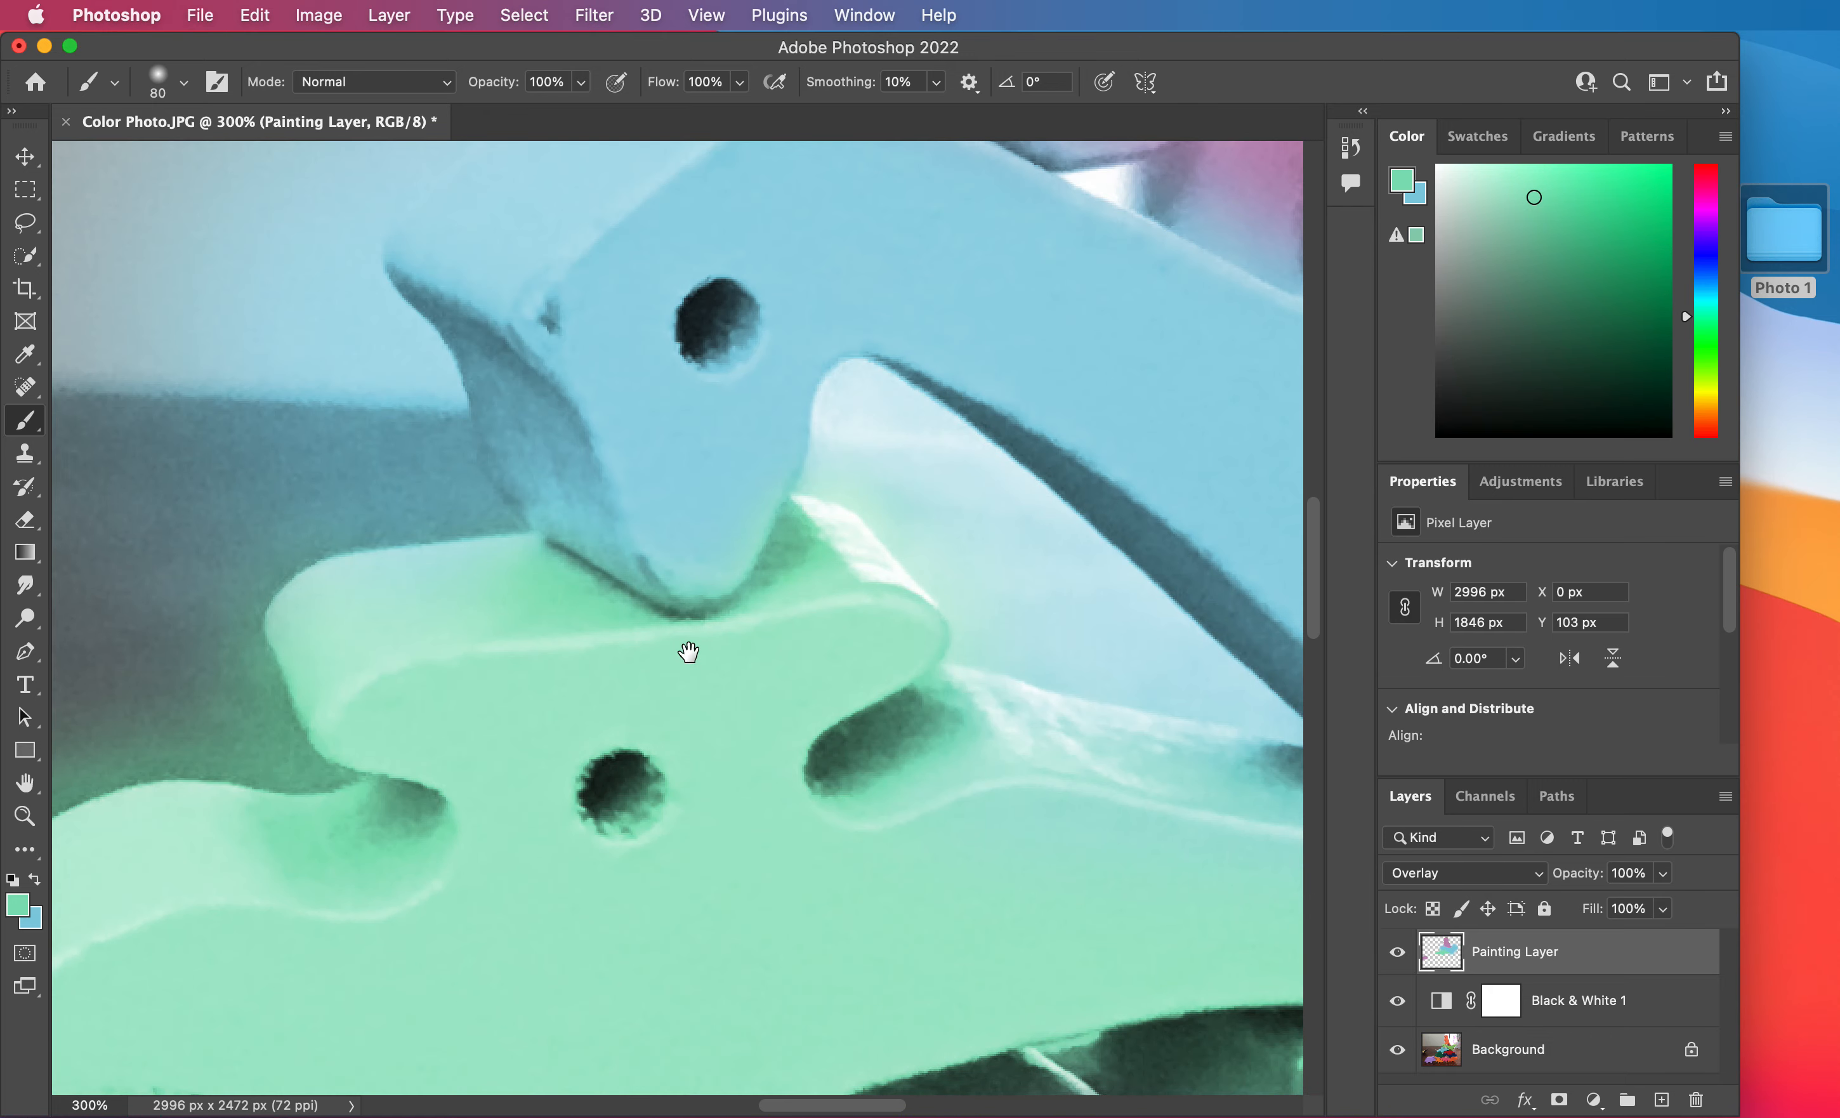
{"action": "scroll", "coordinate": [688, 654], "scroll_direction": "up", "scroll_amount": 5}
{"action": "right_click", "coordinate": [661, 512]}
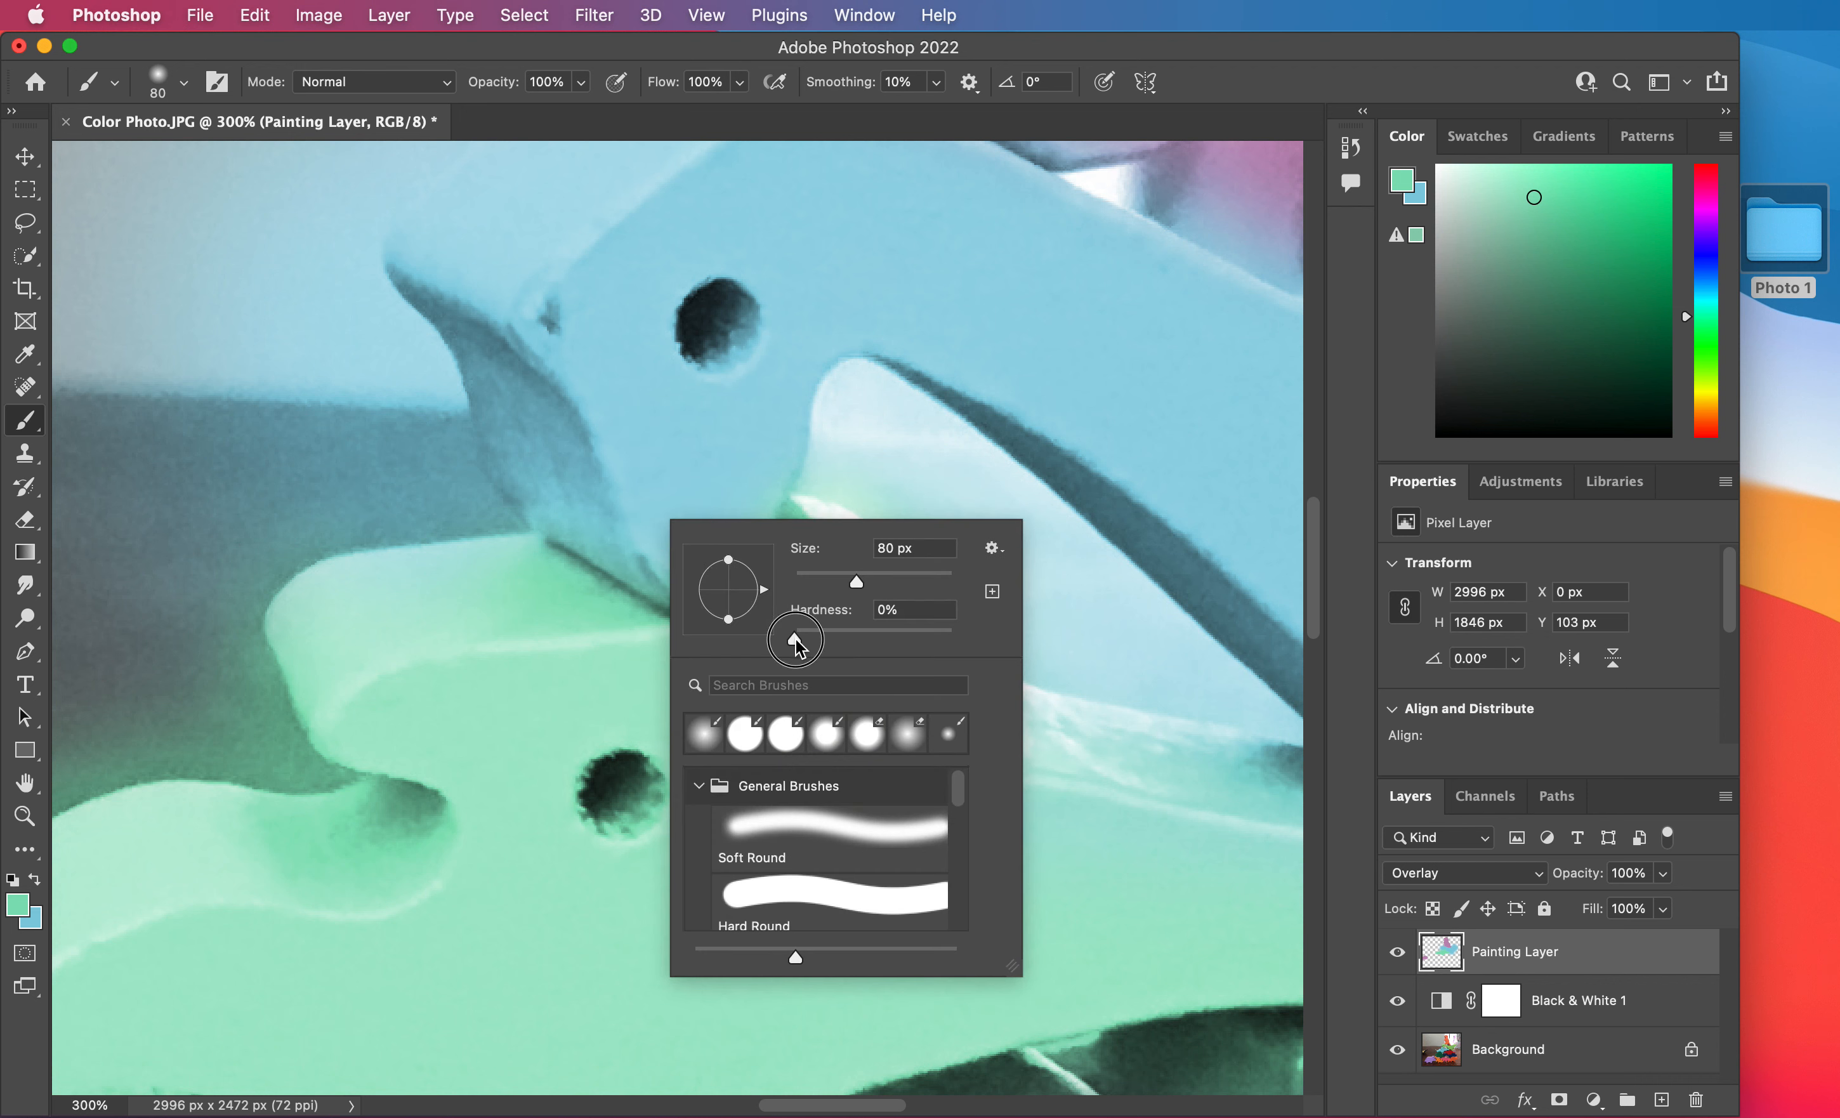
{"action": "left_click_drag", "start_coordinate": [796, 640], "coordinate": [905, 643]}
{"action": "key", "text": "Return"}
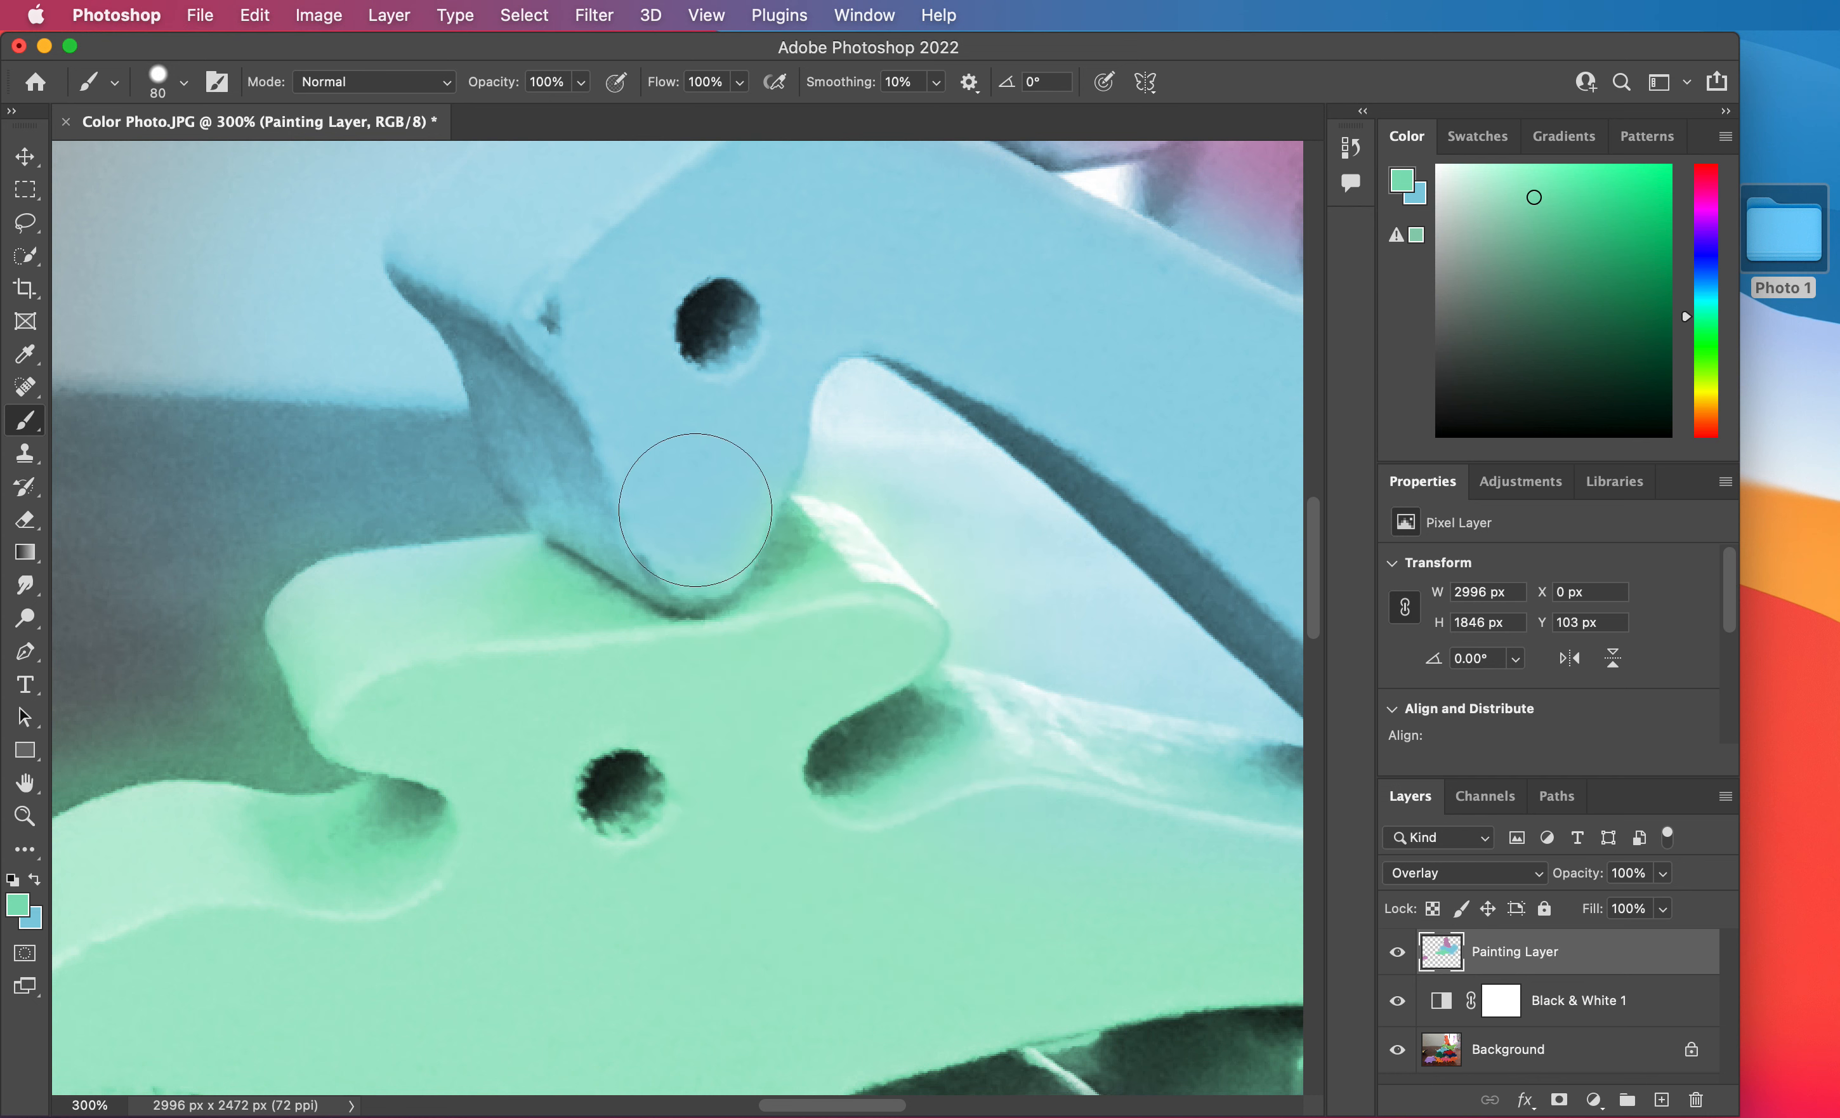
Undo a test dab of green on the long-necked dinosaur's snout and switch to light blue to clean up its edge.
{"action": "left_click", "coordinate": [690, 490]}
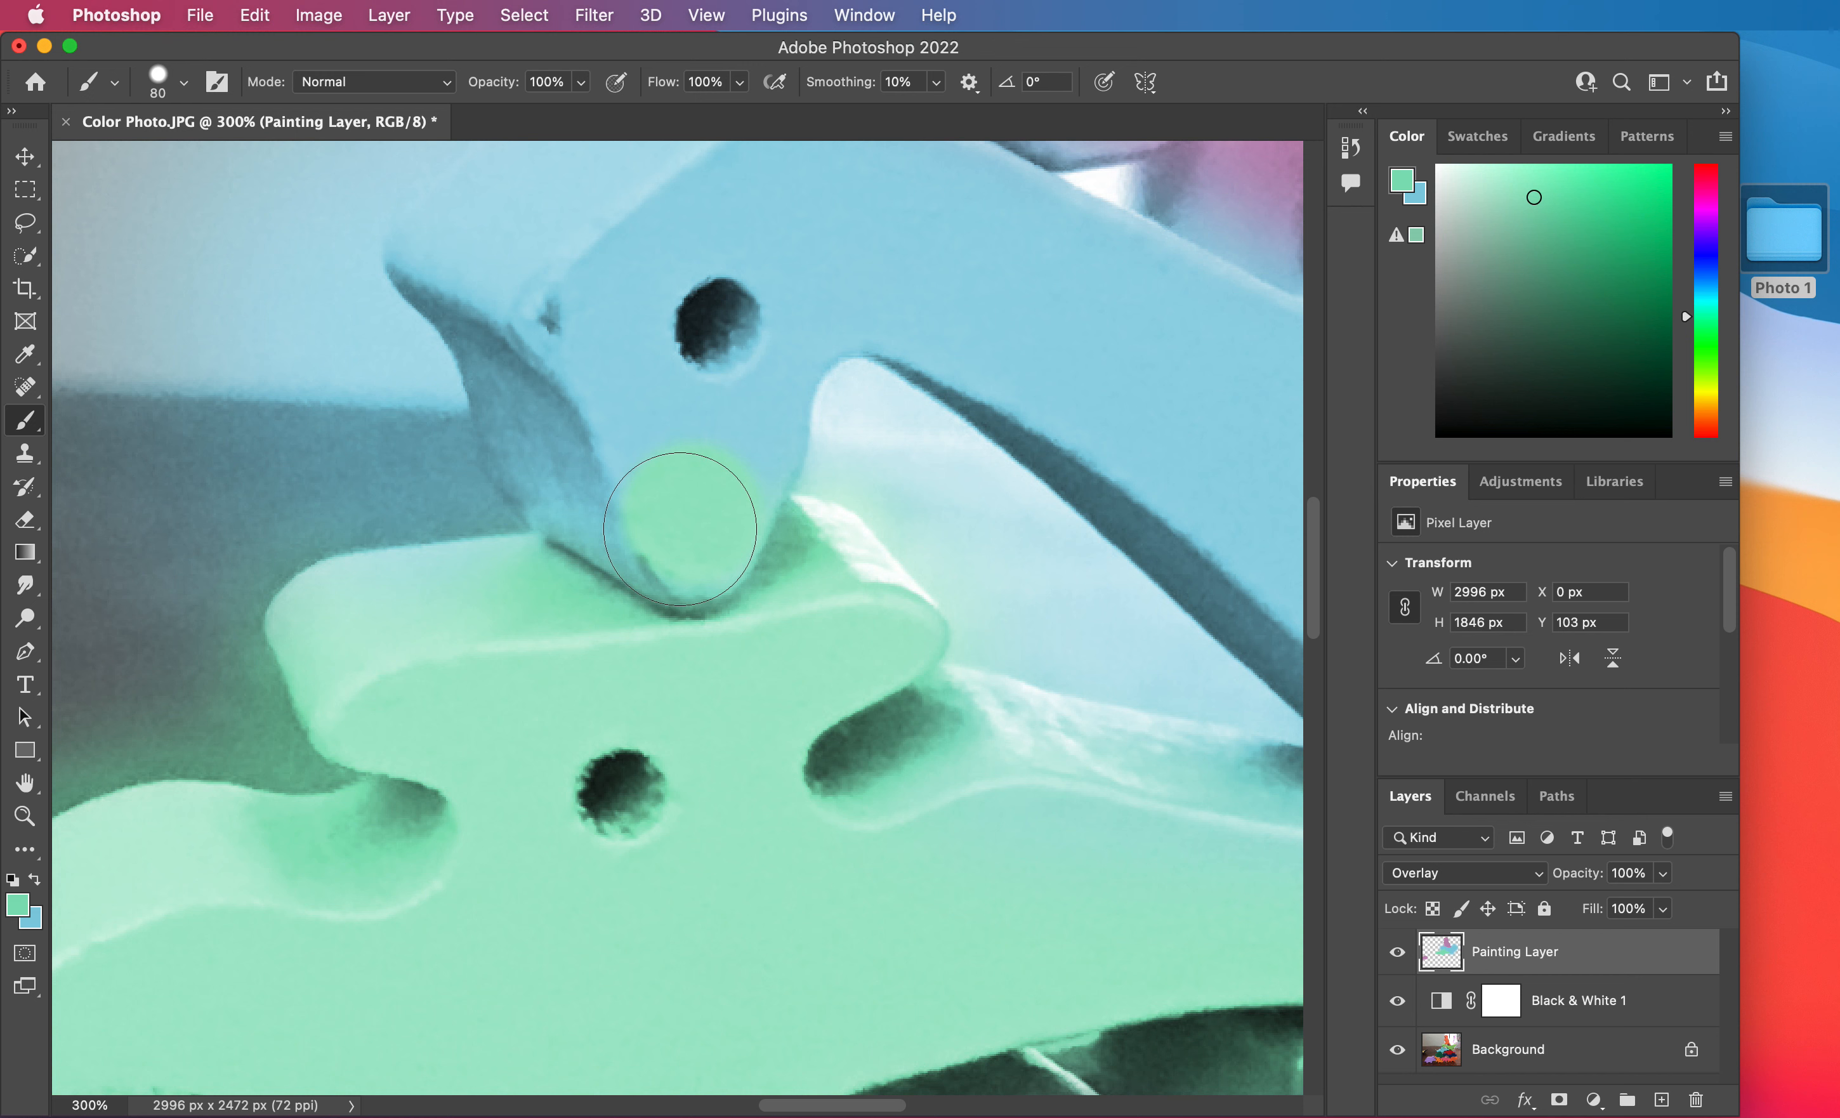
{"action": "key", "text": "super+z"}
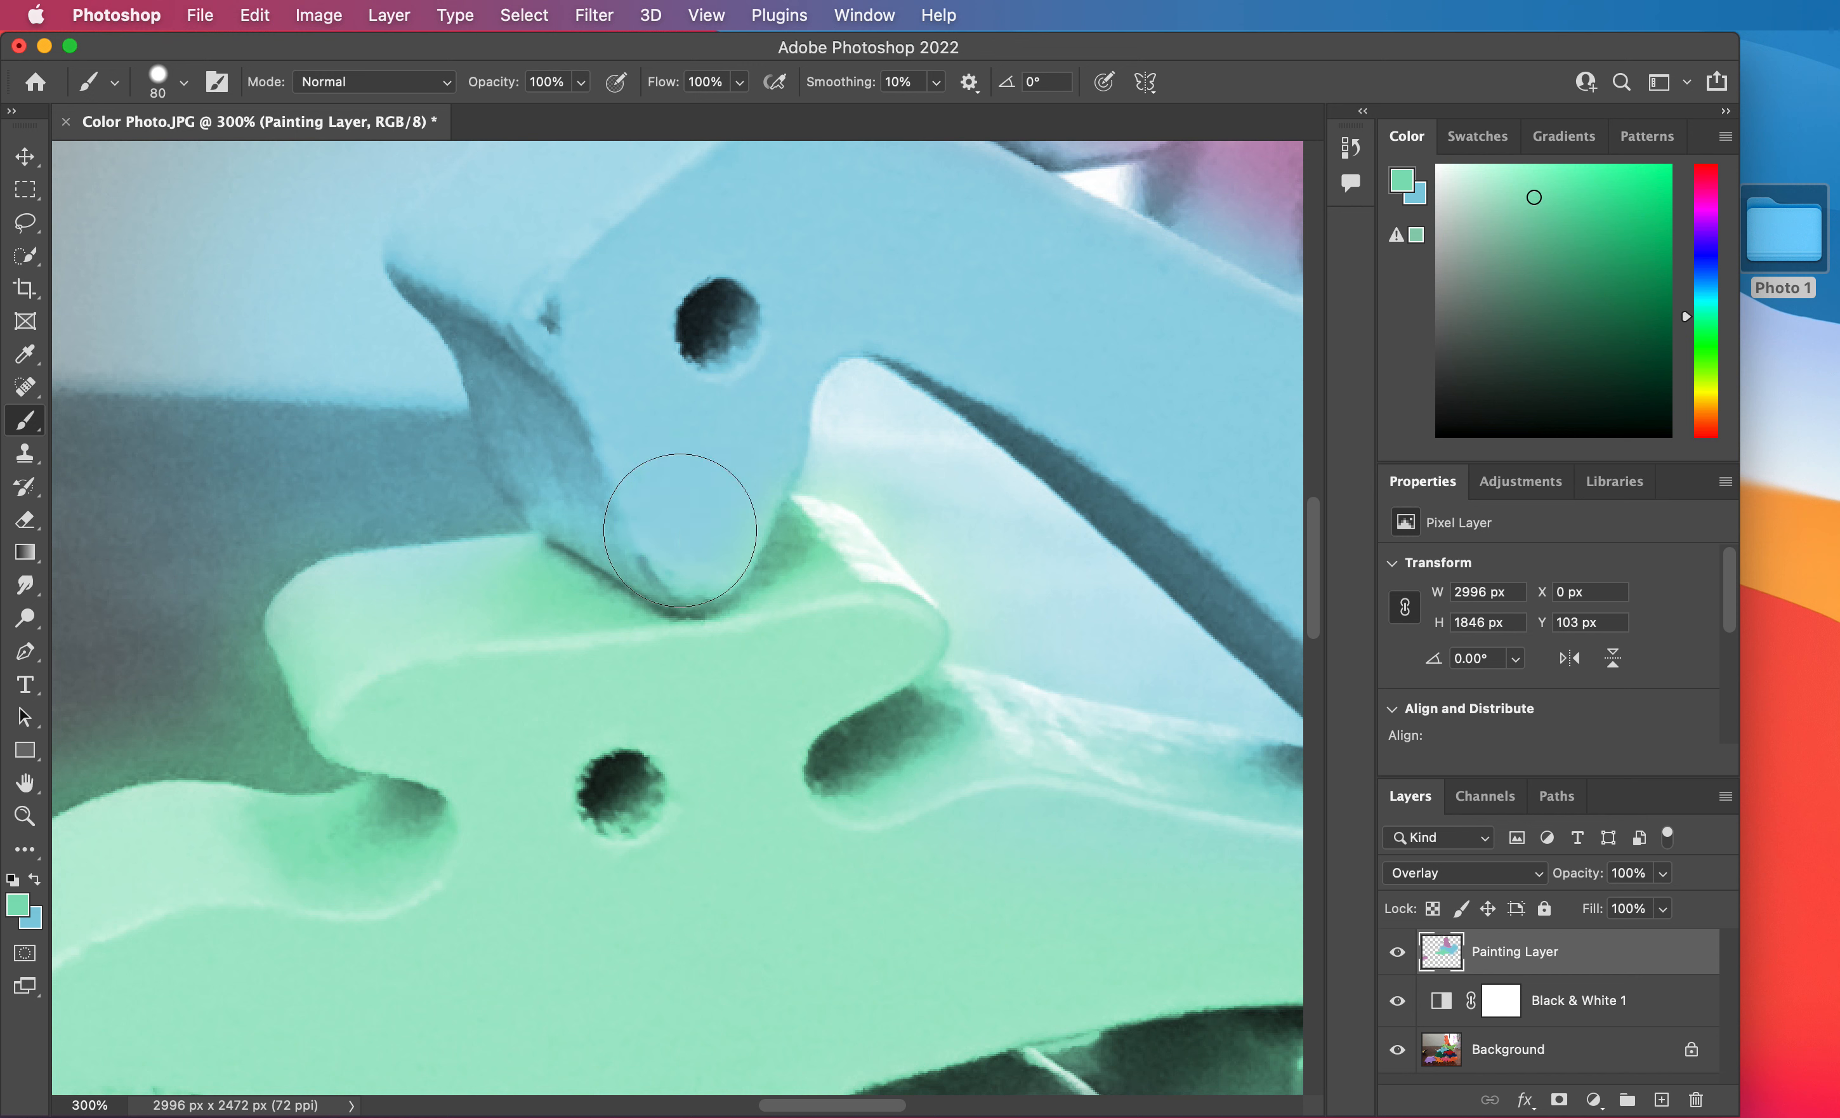
{"action": "key", "text": "x"}
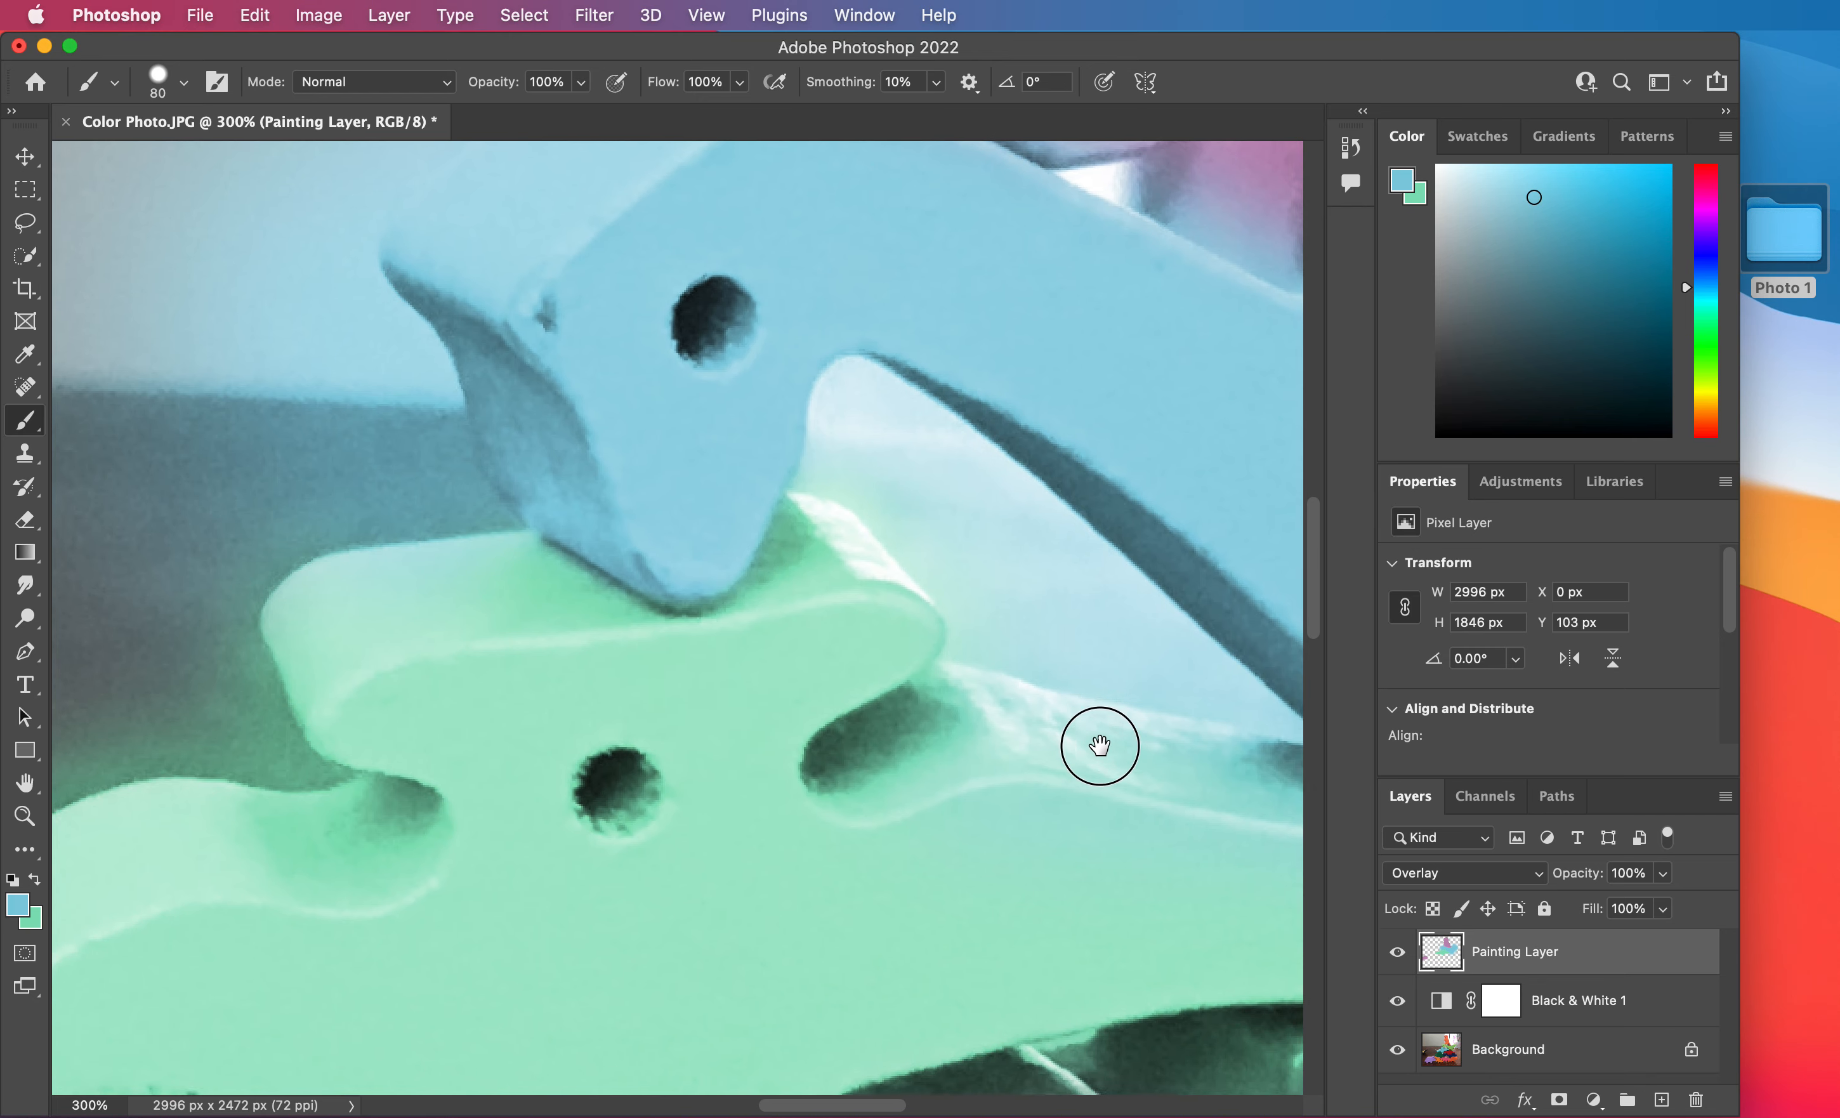
Switch to light green and paint over the bluish areas along the horned dinosaur's back and tail.
{"action": "scroll", "coordinate": [1092, 739], "scroll_direction": "right", "scroll_amount": 10}
{"action": "scroll", "coordinate": [1093, 740], "scroll_direction": "down", "scroll_amount": 4}
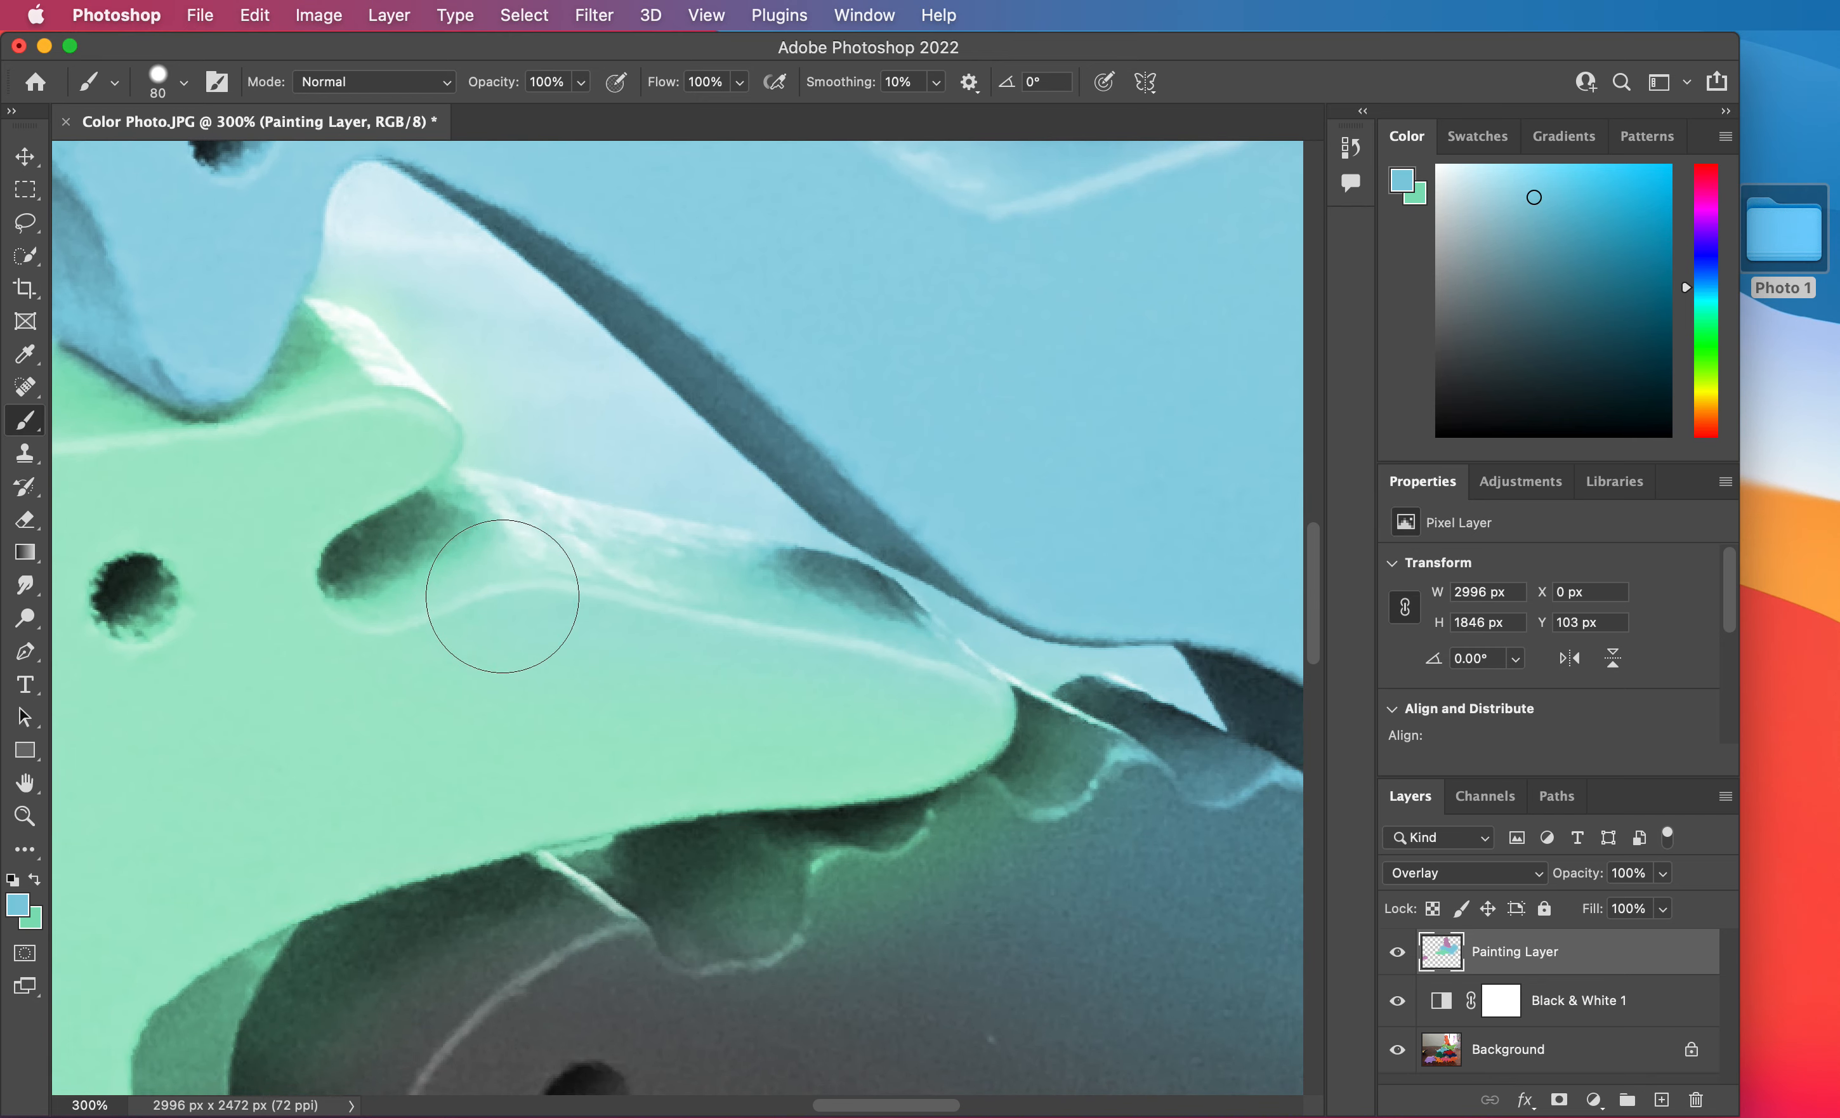
{"action": "key", "text": "x"}
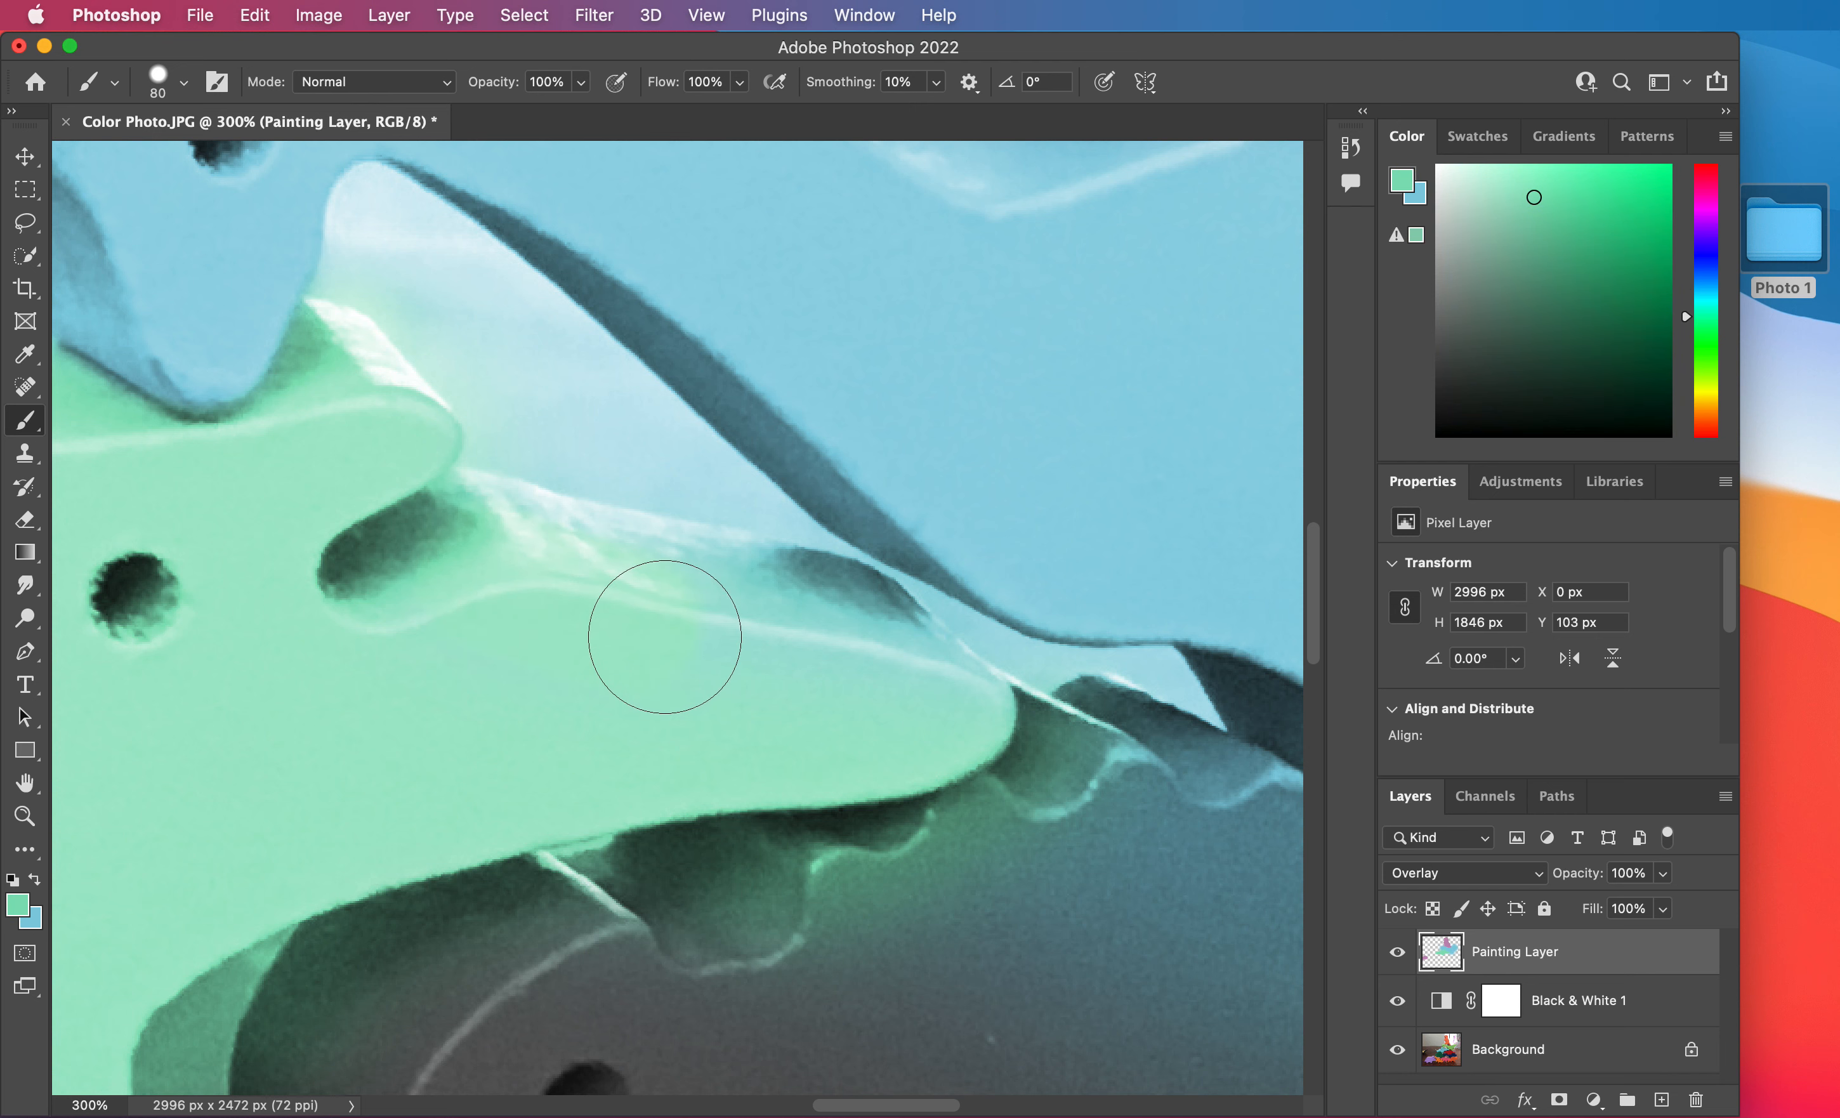
{"action": "mouse_move", "coordinate": [490, 552]}
{"action": "left_mouse_down"}
{"action": "mouse_move", "coordinate": [816, 627]}
{"action": "mouse_move", "coordinate": [931, 721]}
{"action": "left_mouse_up"}
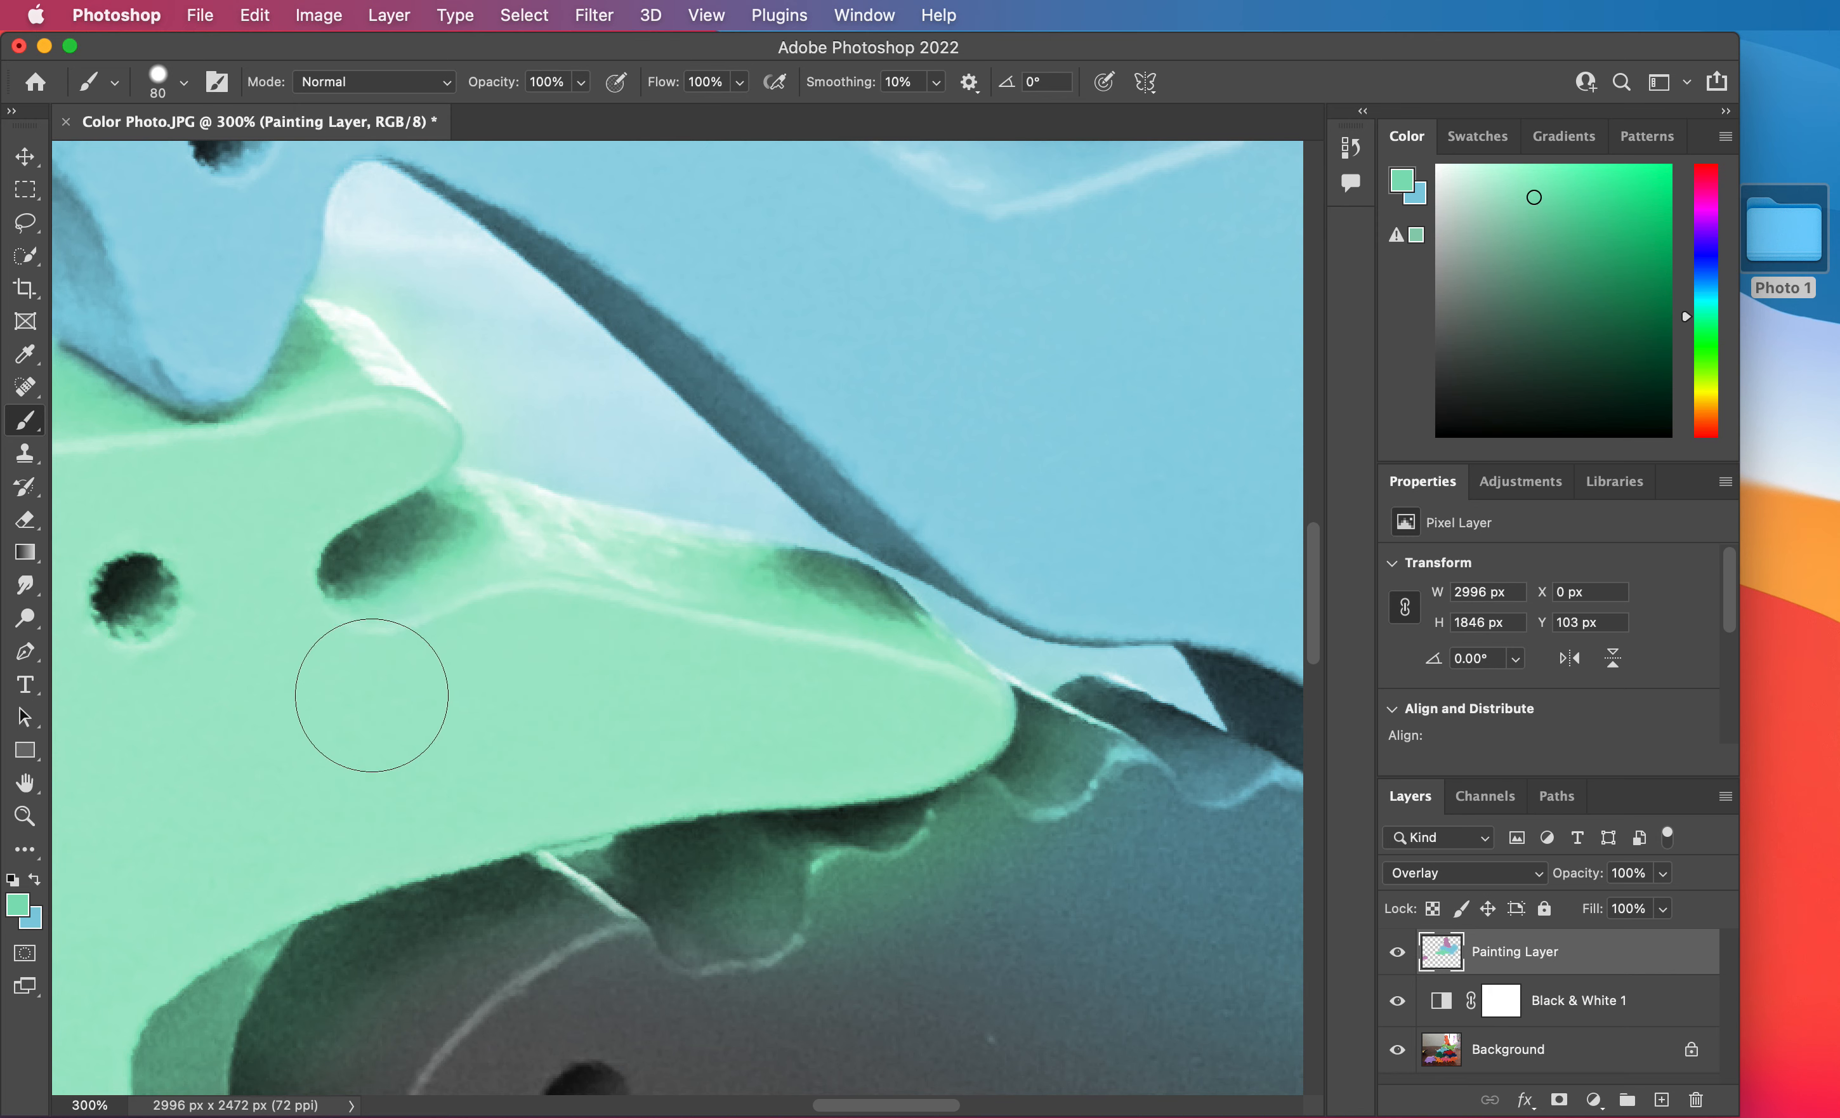
Swap the foreground color back to light blue for the long-necked dinosaur's hind legs.
{"action": "key", "text": "x"}
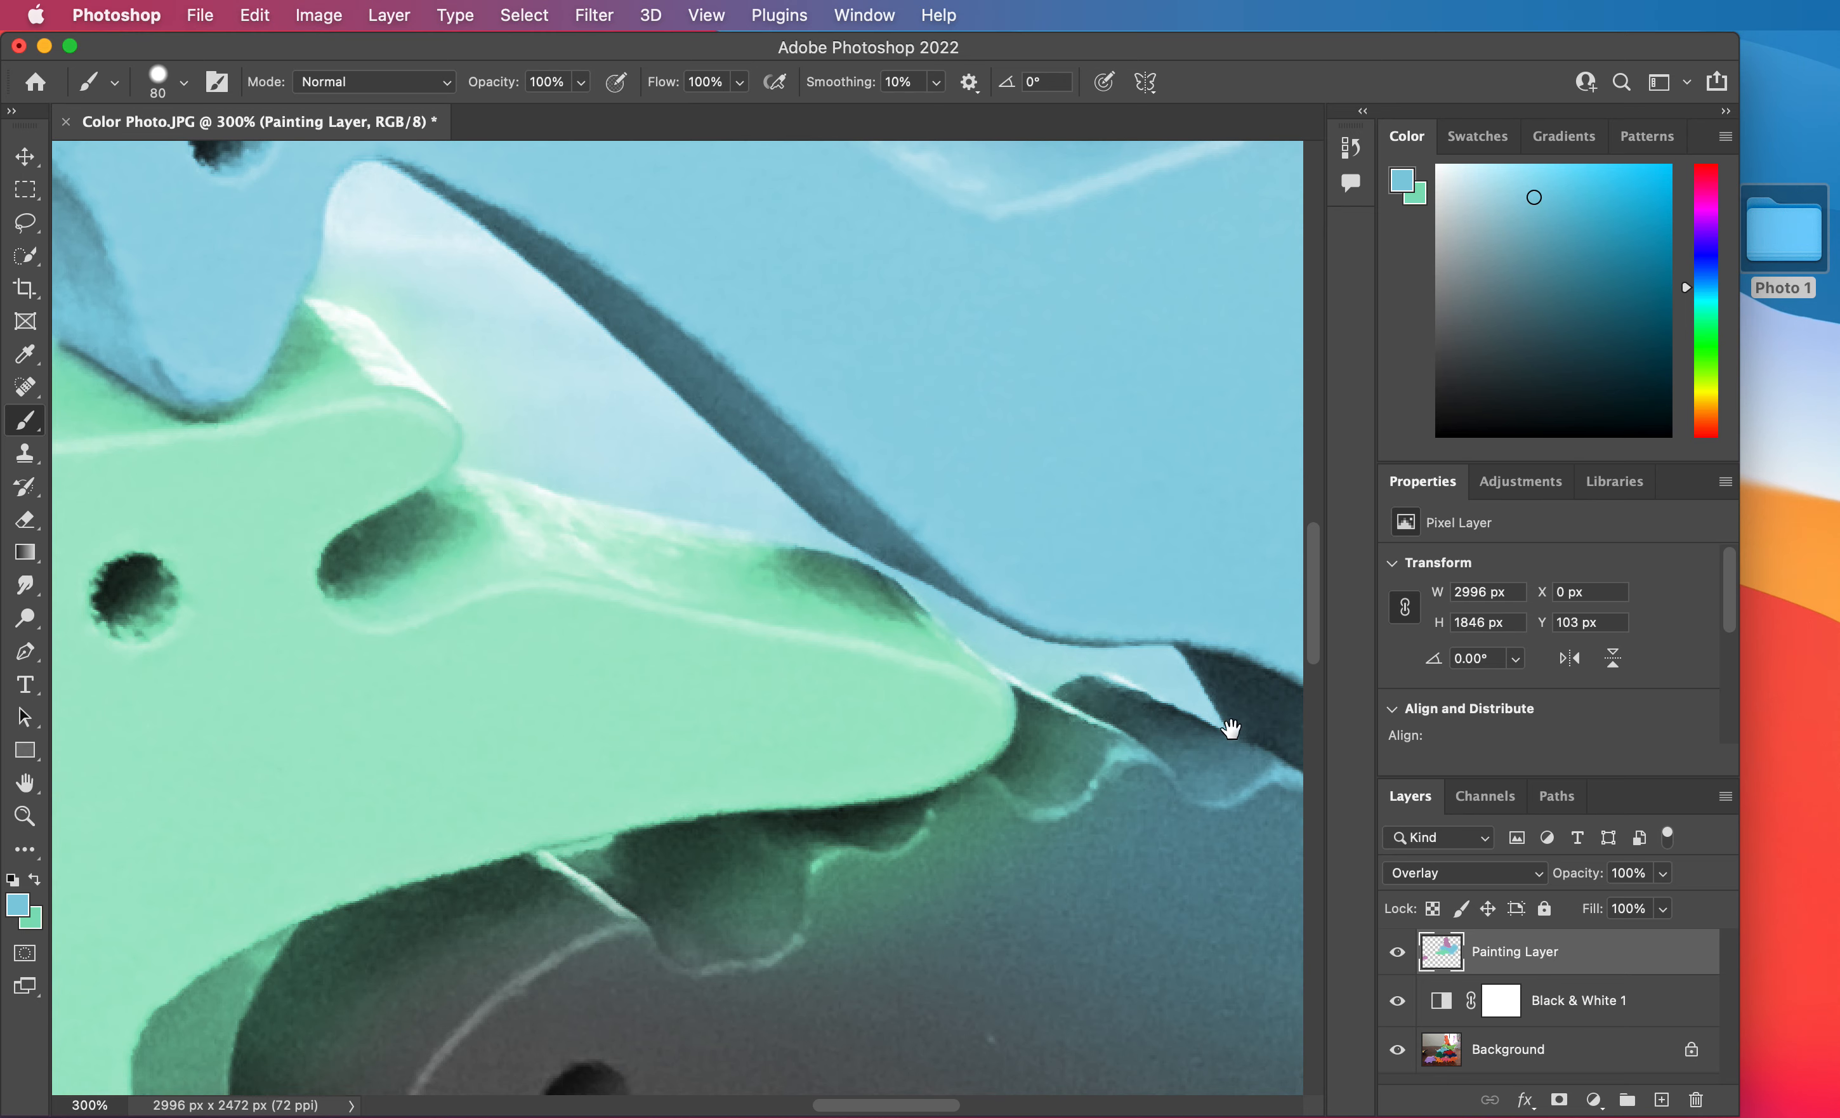
{"action": "mouse_move", "coordinate": [1179, 670]}
{"action": "left_mouse_down"}
{"action": "mouse_move", "coordinate": [867, 527]}
{"action": "mouse_move", "coordinate": [551, 438]}
{"action": "left_mouse_up"}
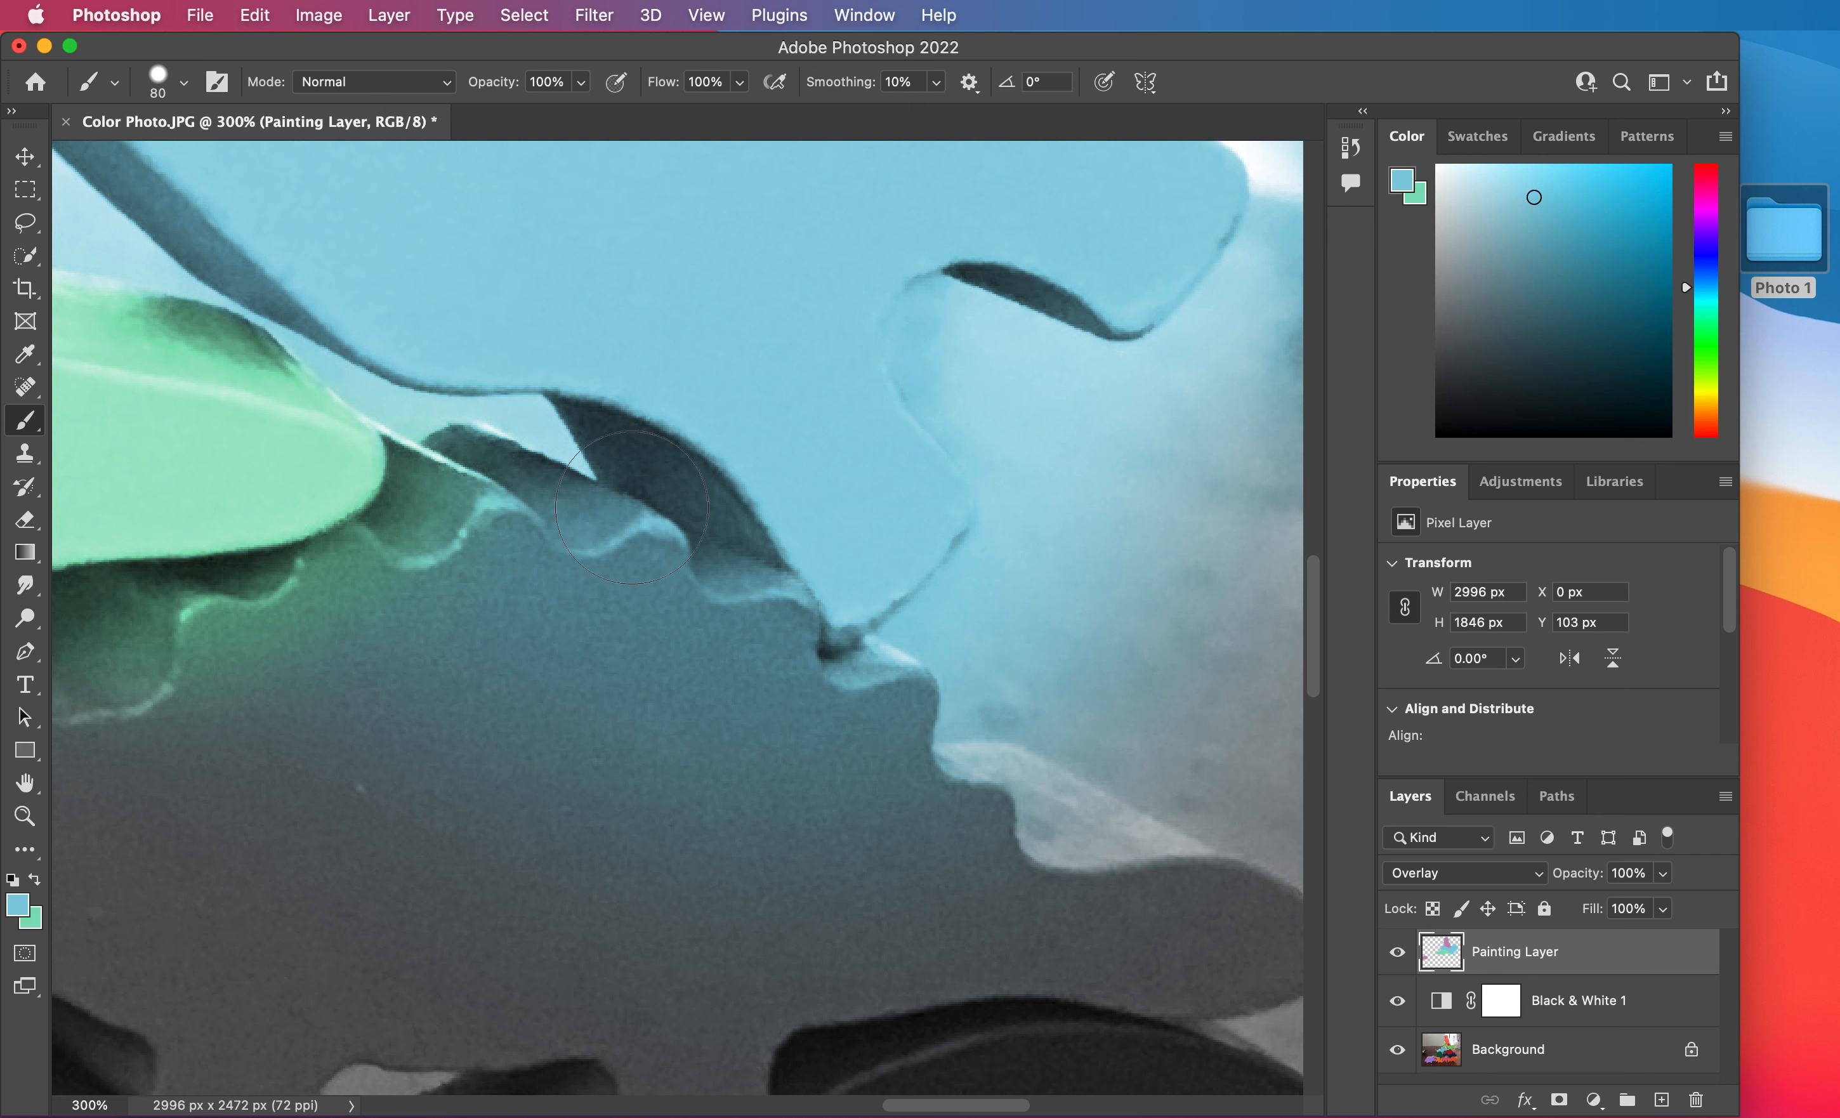
{"action": "scroll", "coordinate": [630, 508], "scroll_direction": "down", "scroll_amount": 5}
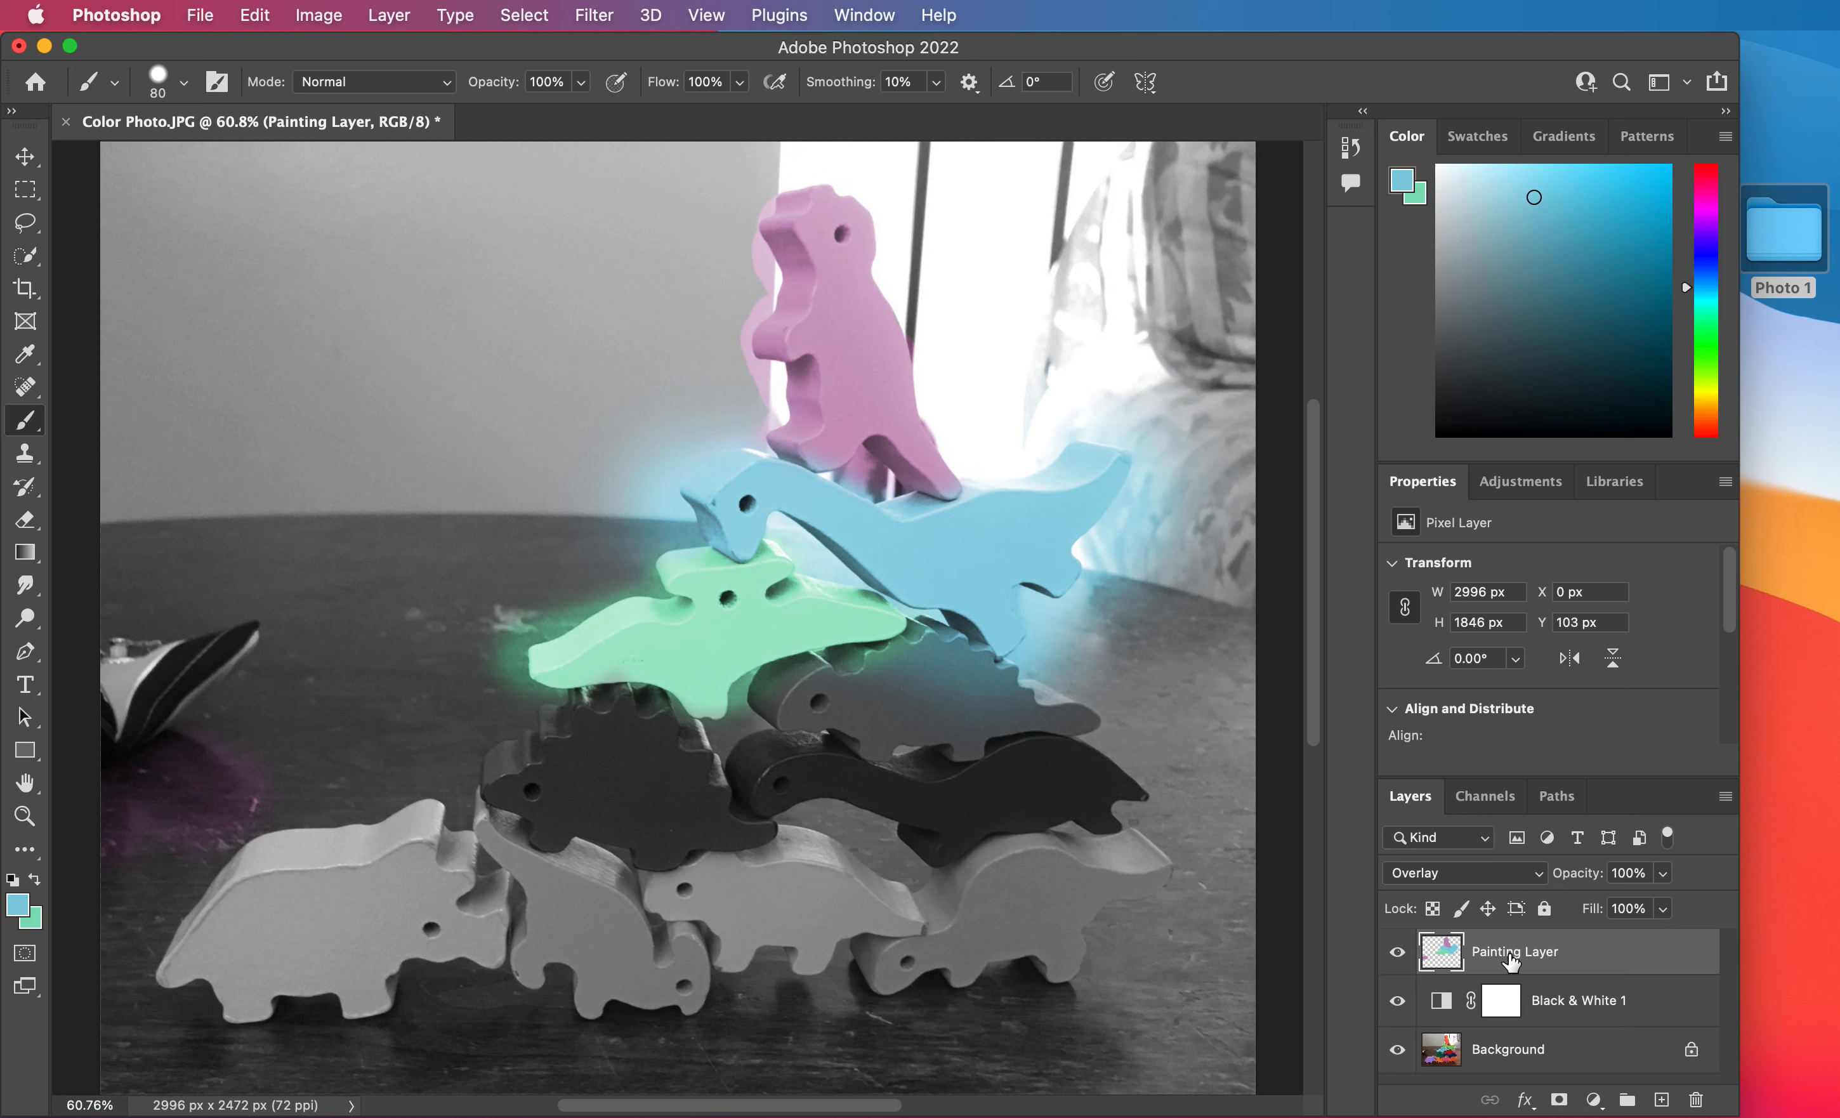
{"action": "left_click", "coordinate": [202, 24]}
{"action": "left_click", "coordinate": [259, 300]}
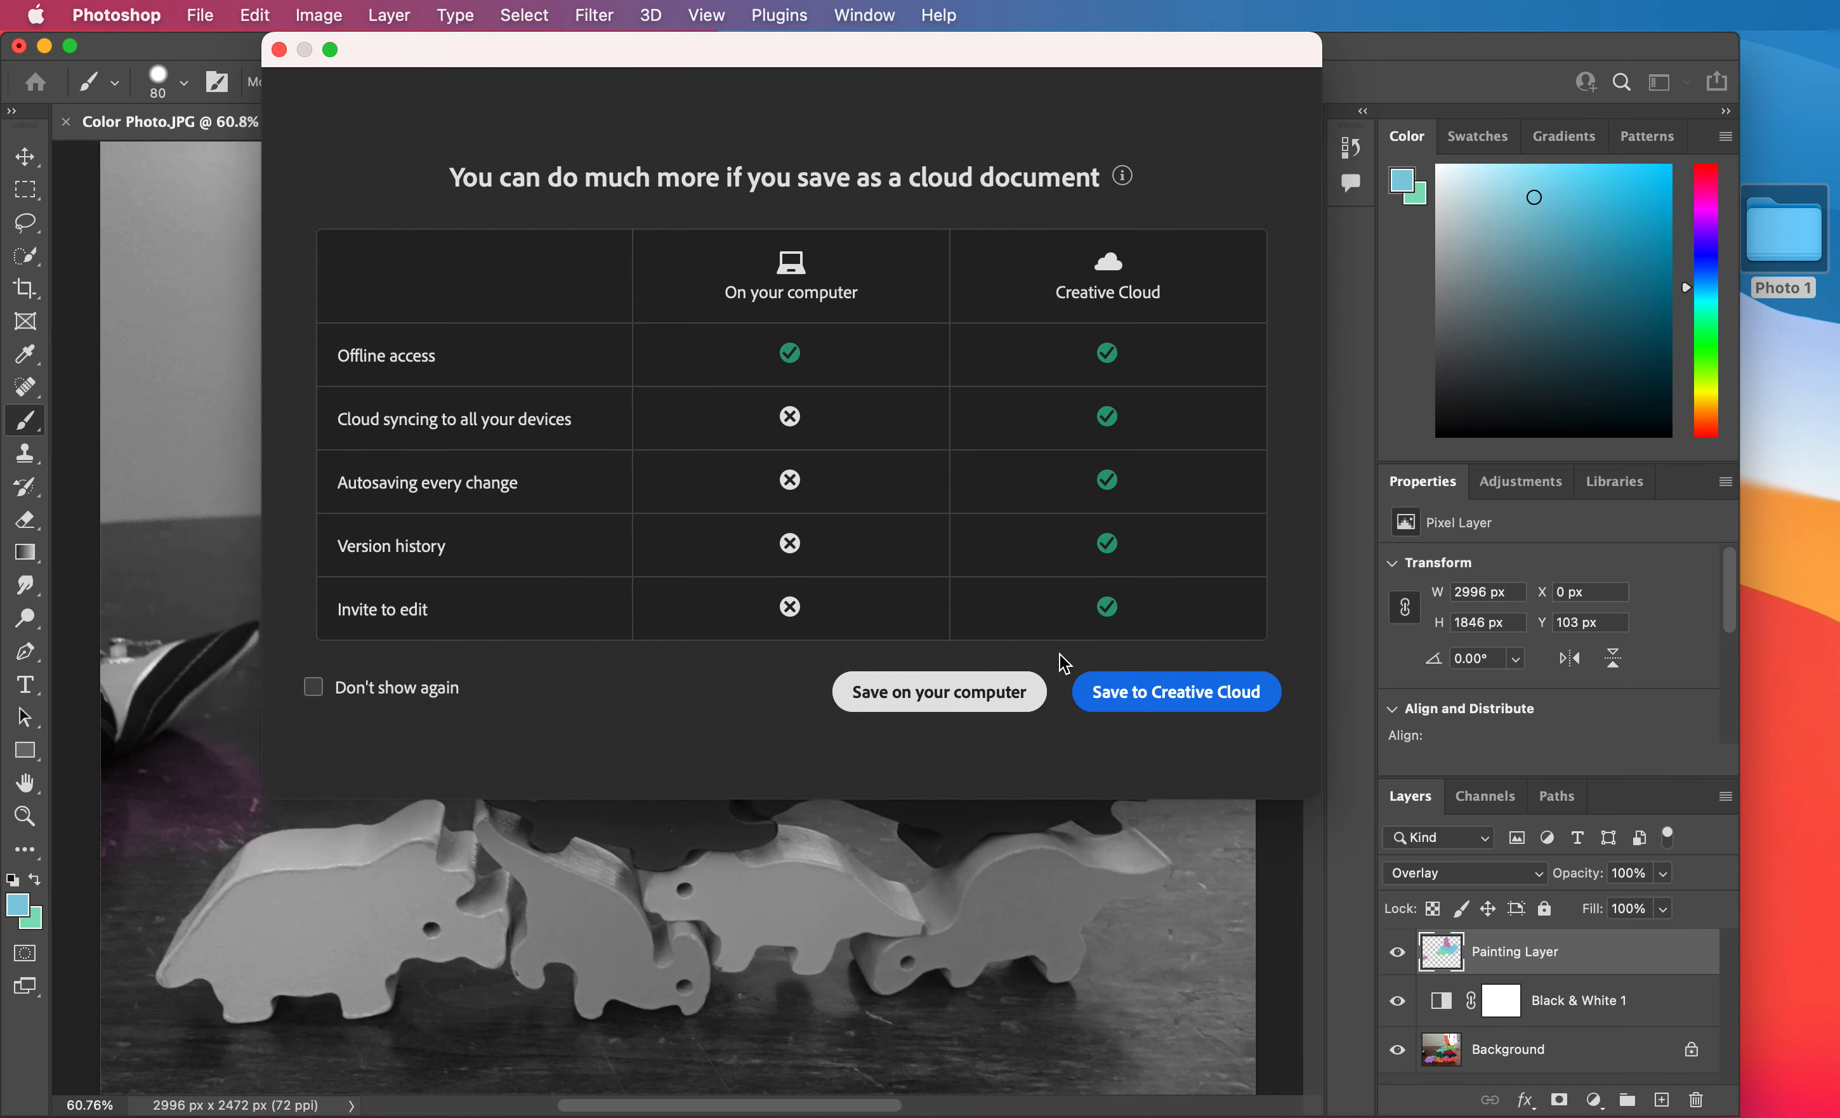
{"action": "left_click", "coordinate": [1048, 652]}
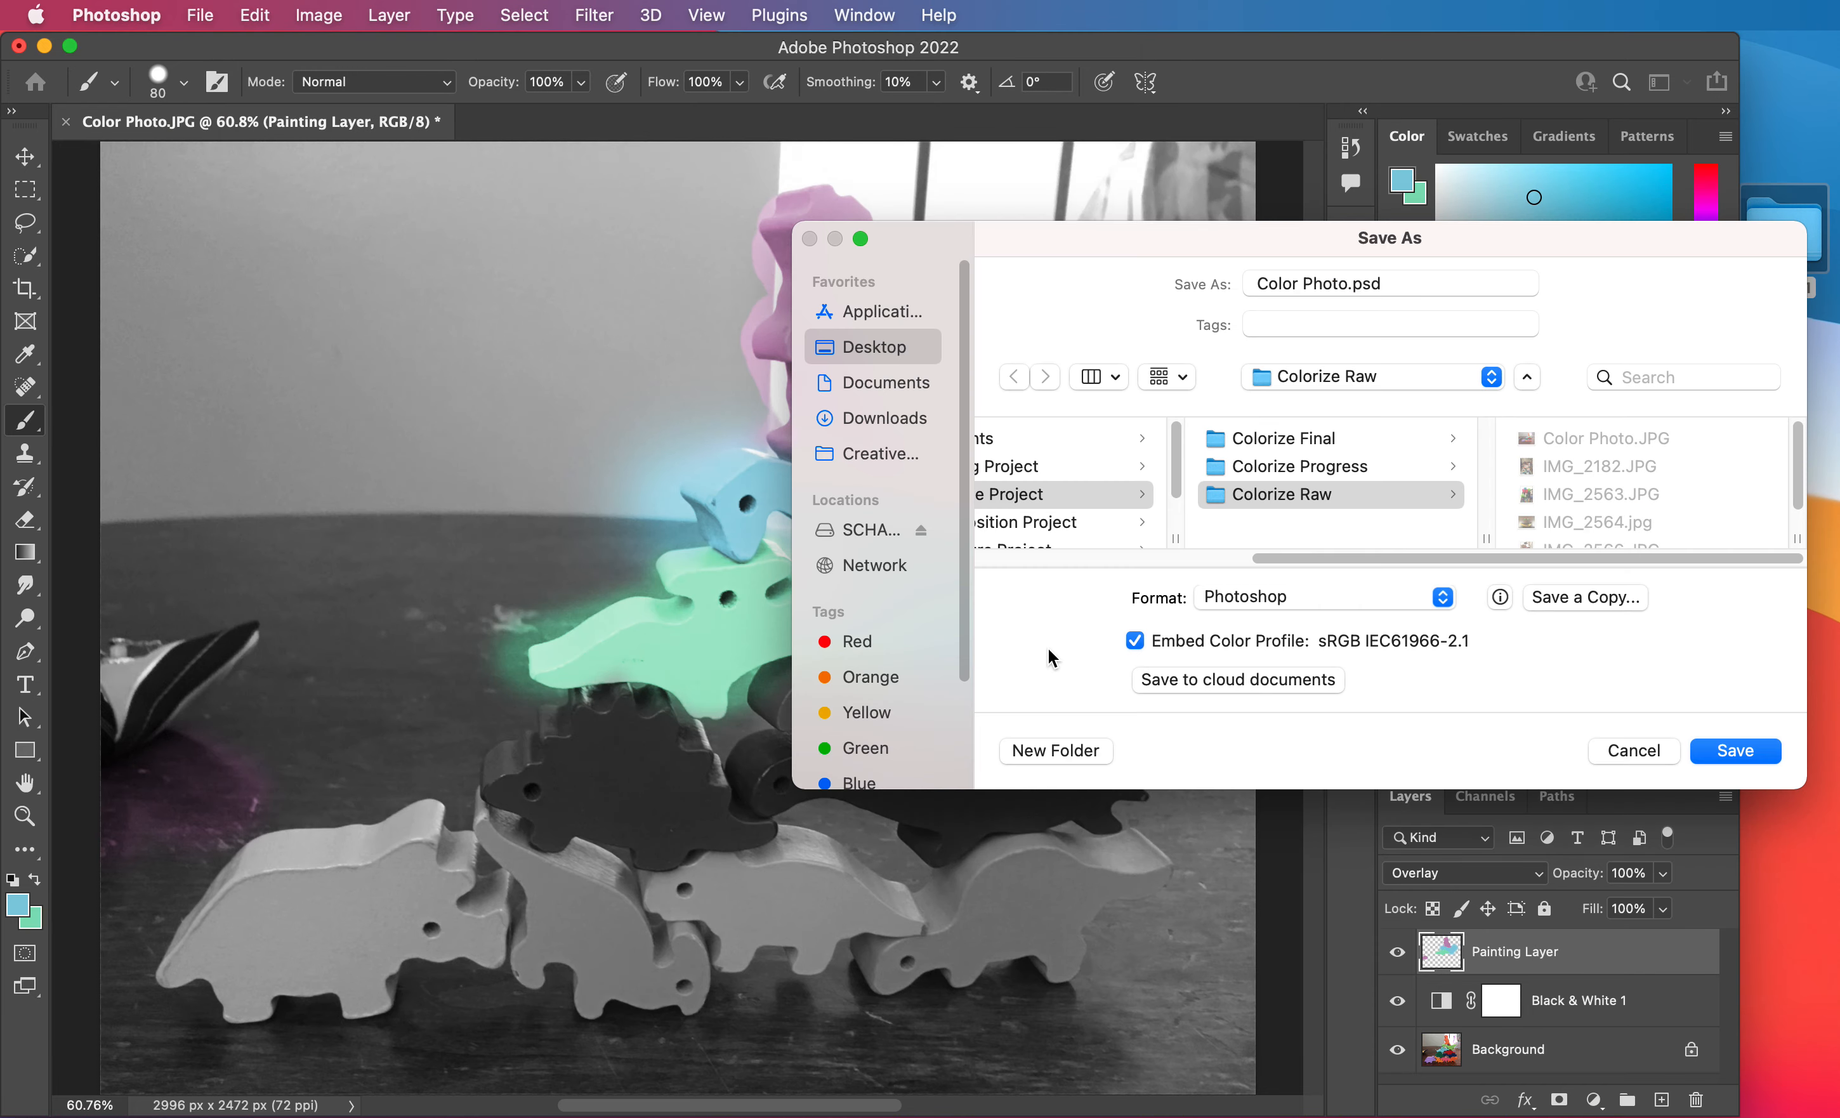
{"action": "left_click_drag", "start_coordinate": [1225, 250], "coordinate": [819, 127]}
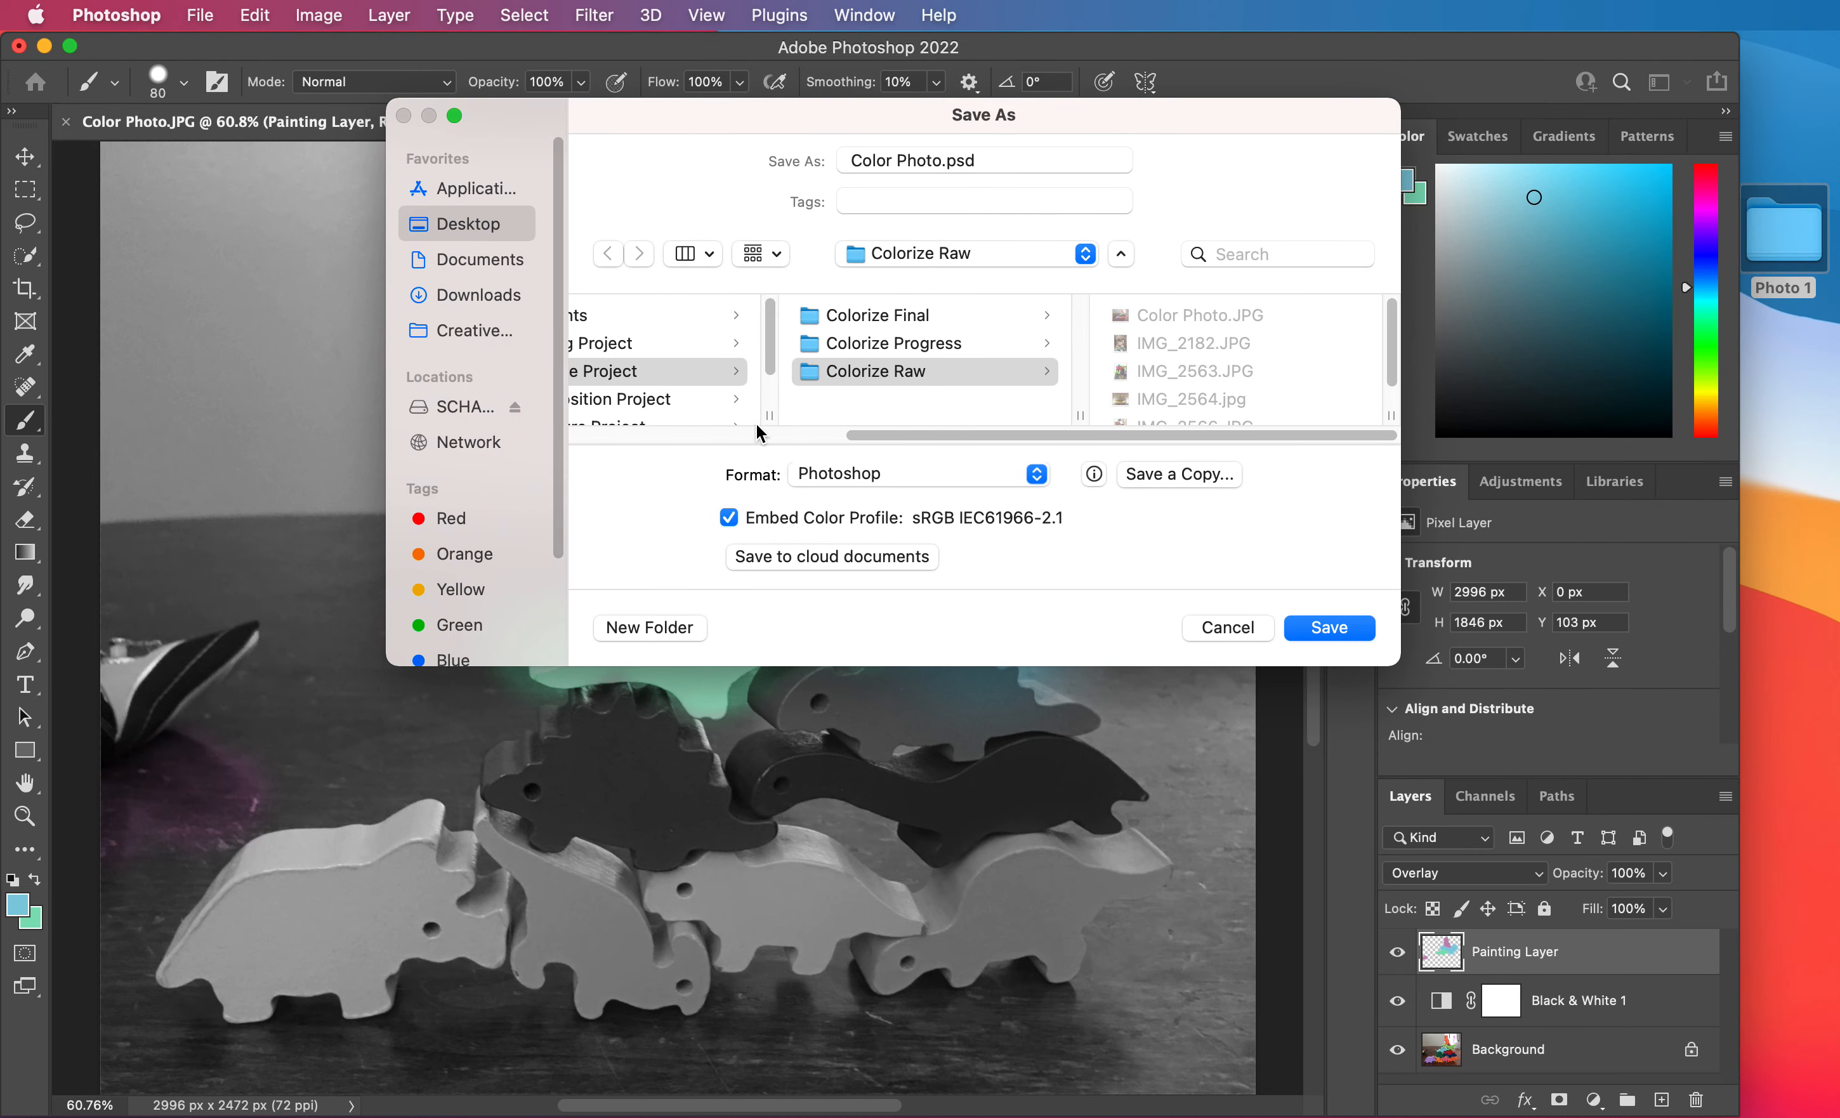
{"action": "left_click", "coordinate": [468, 225]}
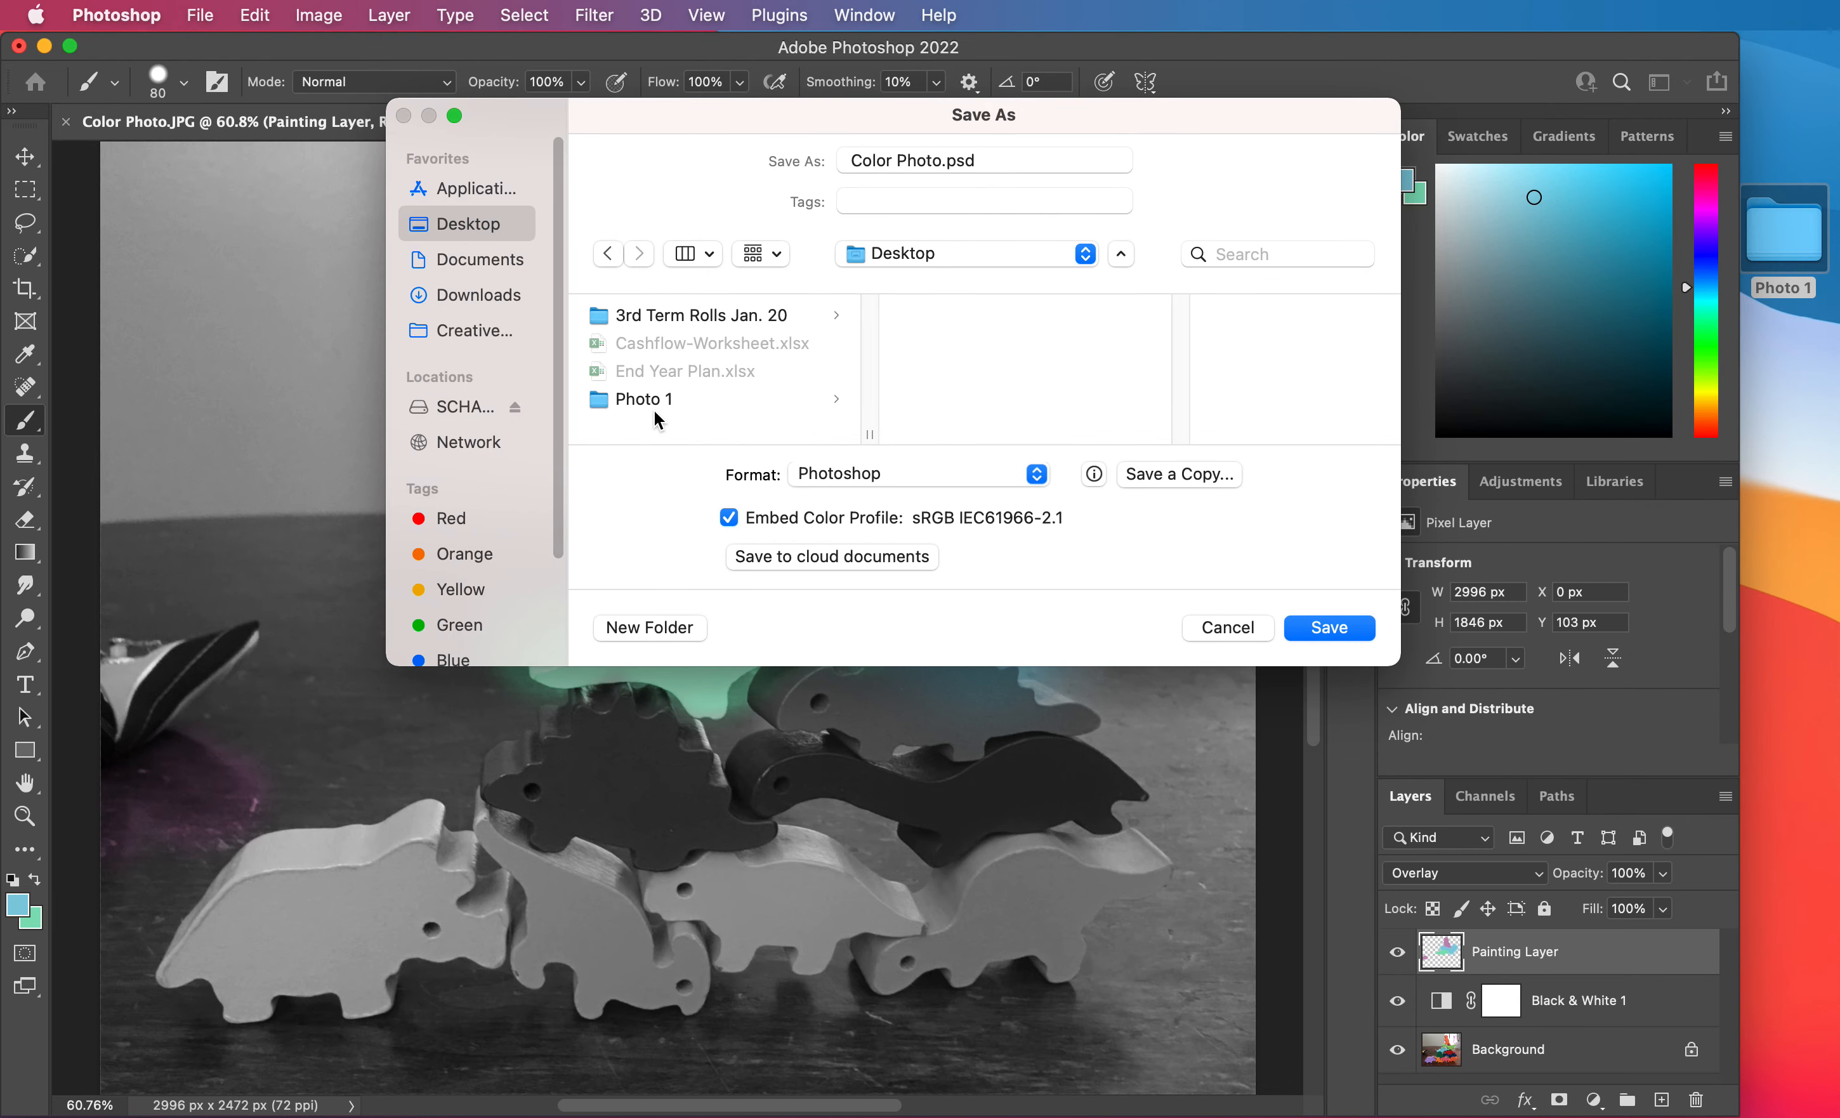
{"action": "left_click", "coordinate": [835, 410]}
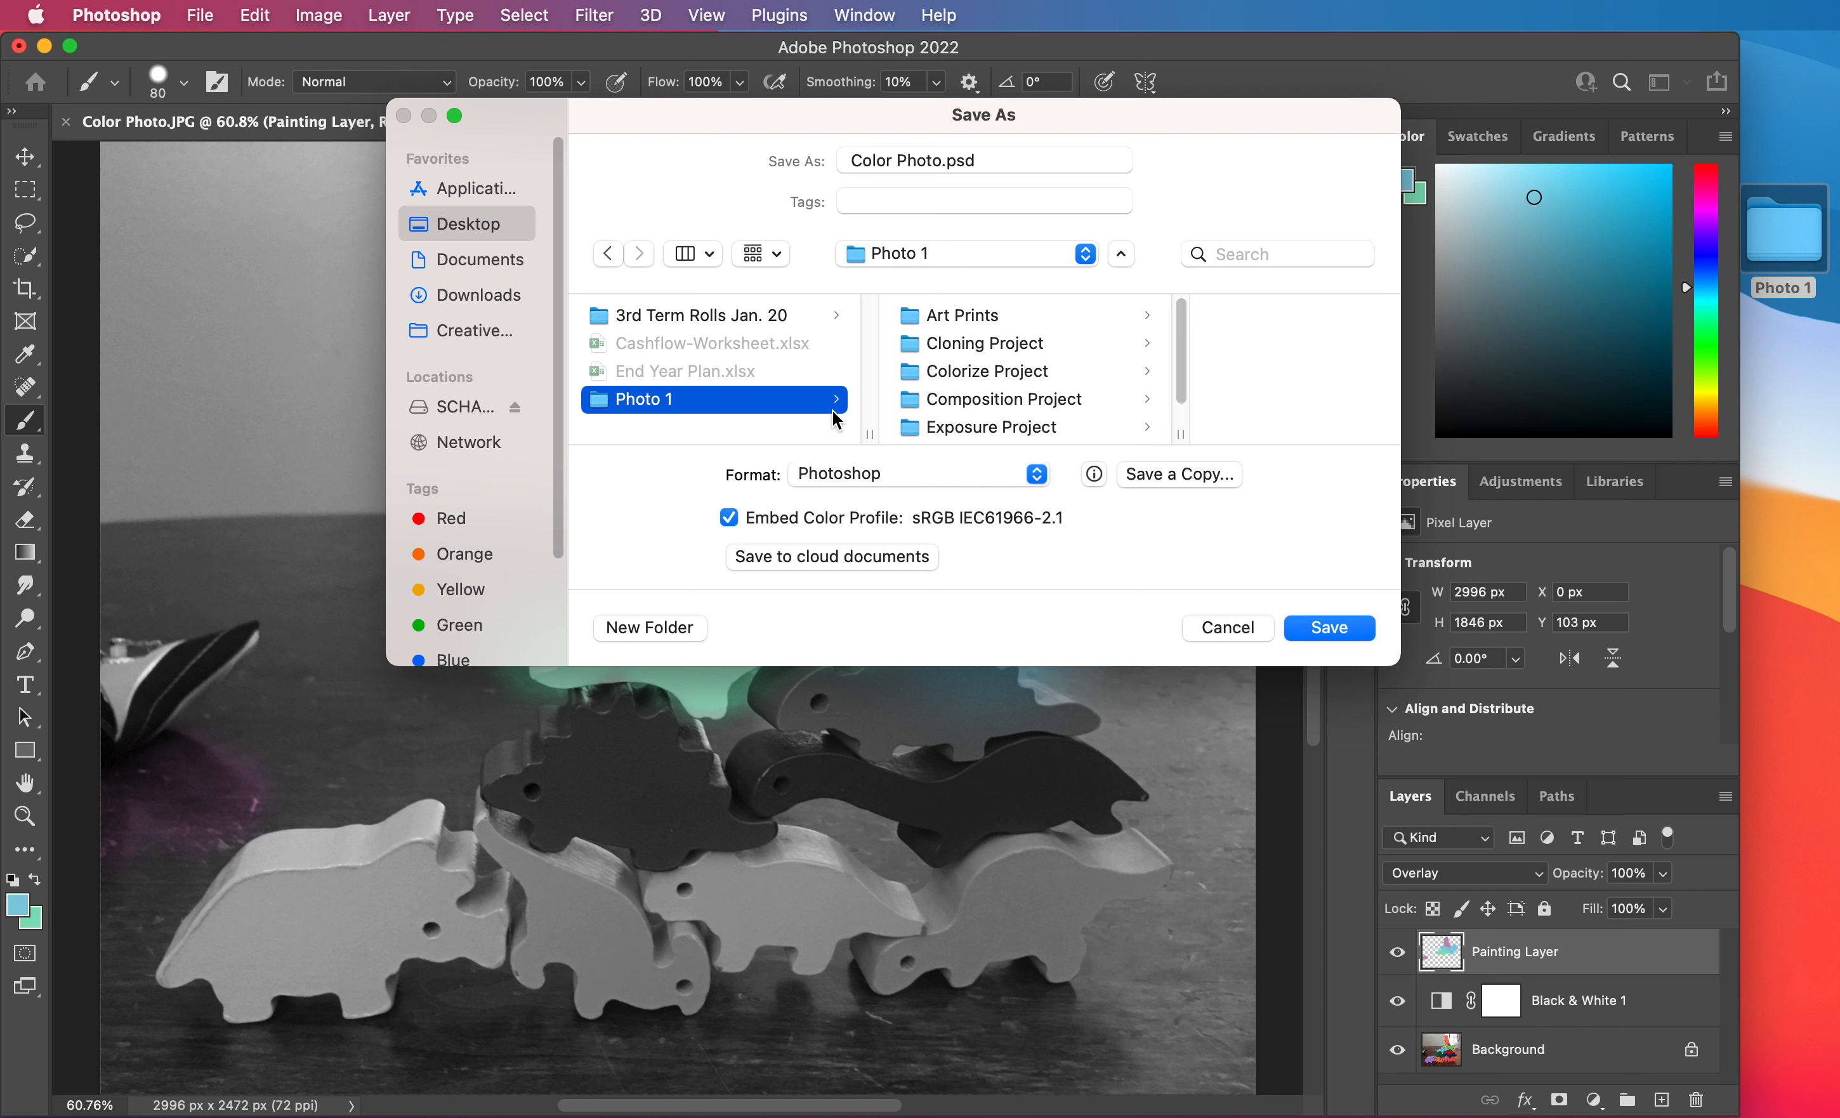
{"action": "left_click", "coordinate": [989, 381]}
{"action": "left_click", "coordinate": [1219, 322]}
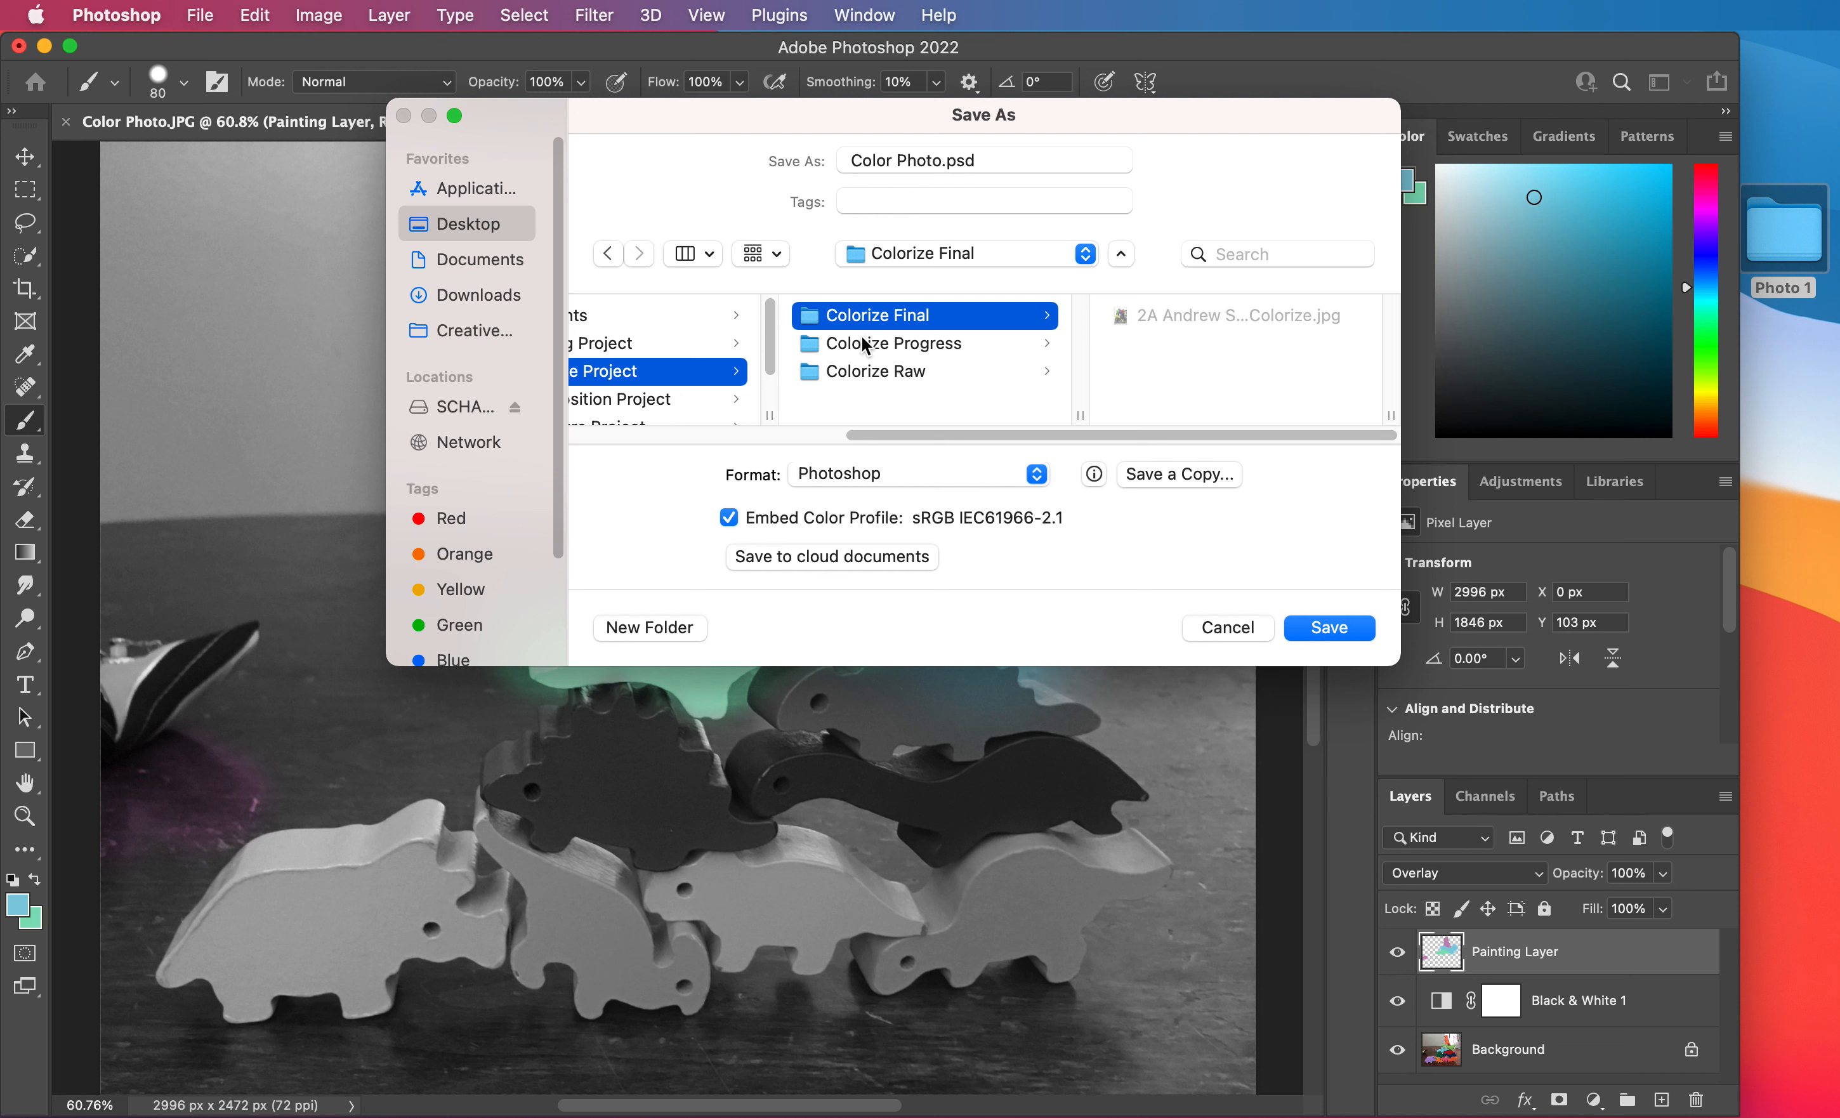
{"action": "left_click", "coordinate": [866, 479]}
{"action": "left_click", "coordinate": [779, 479]}
{"action": "left_click", "coordinate": [849, 483]}
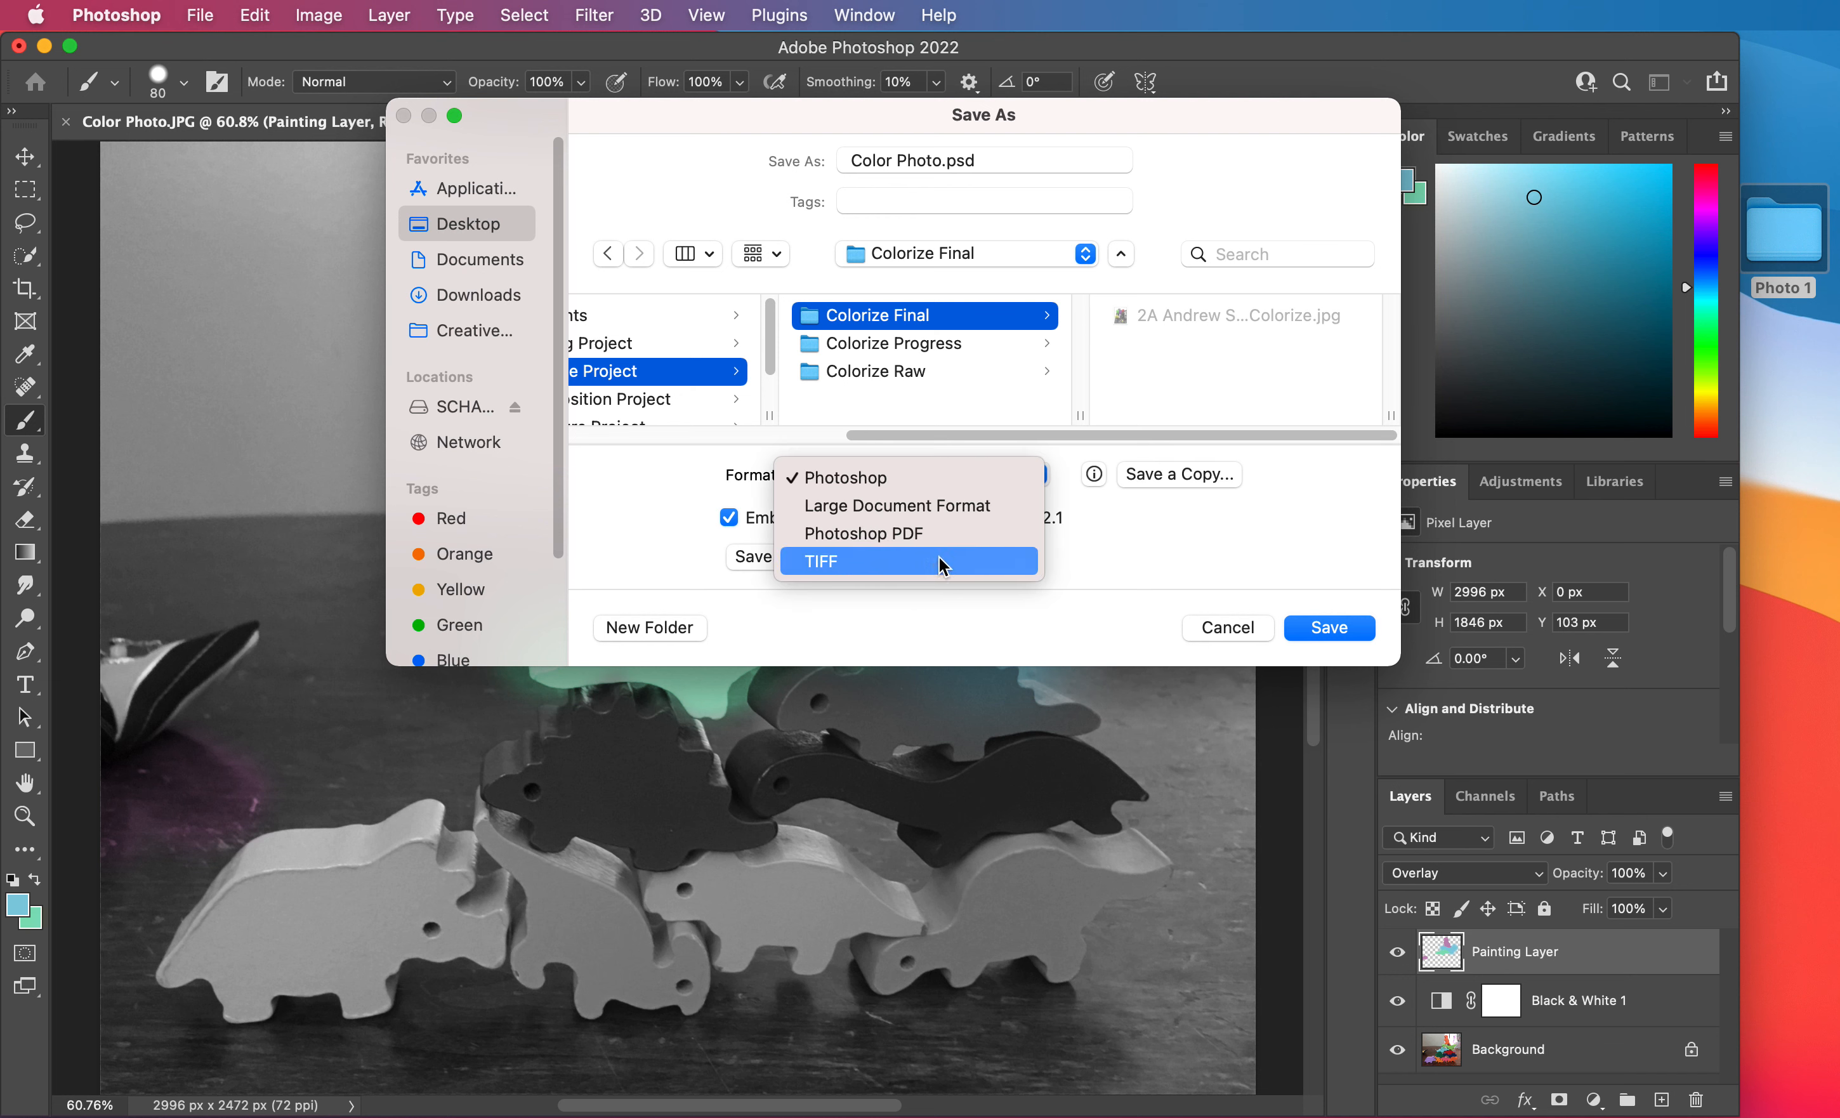
{"action": "left_click", "coordinate": [1234, 630]}
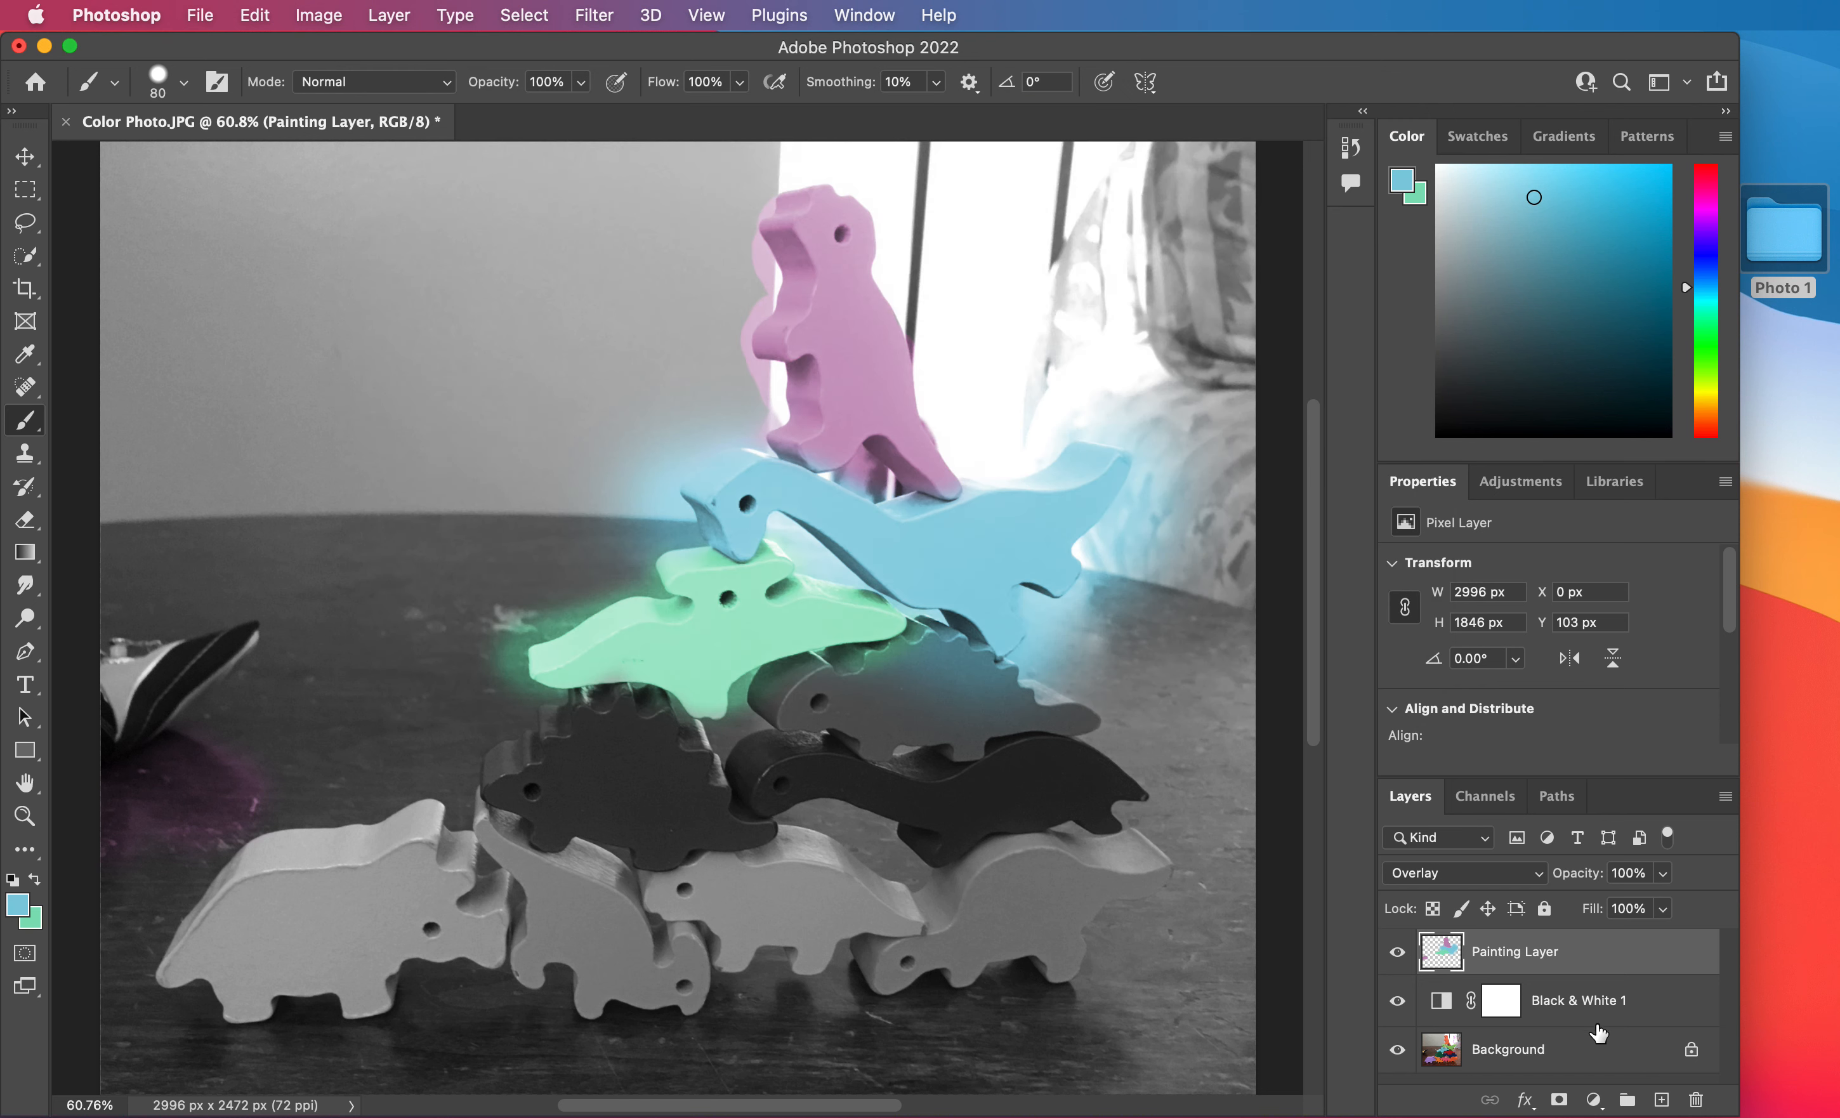
Flatten the image so all layers merge into a single background.
{"action": "right_click", "coordinate": [1508, 953]}
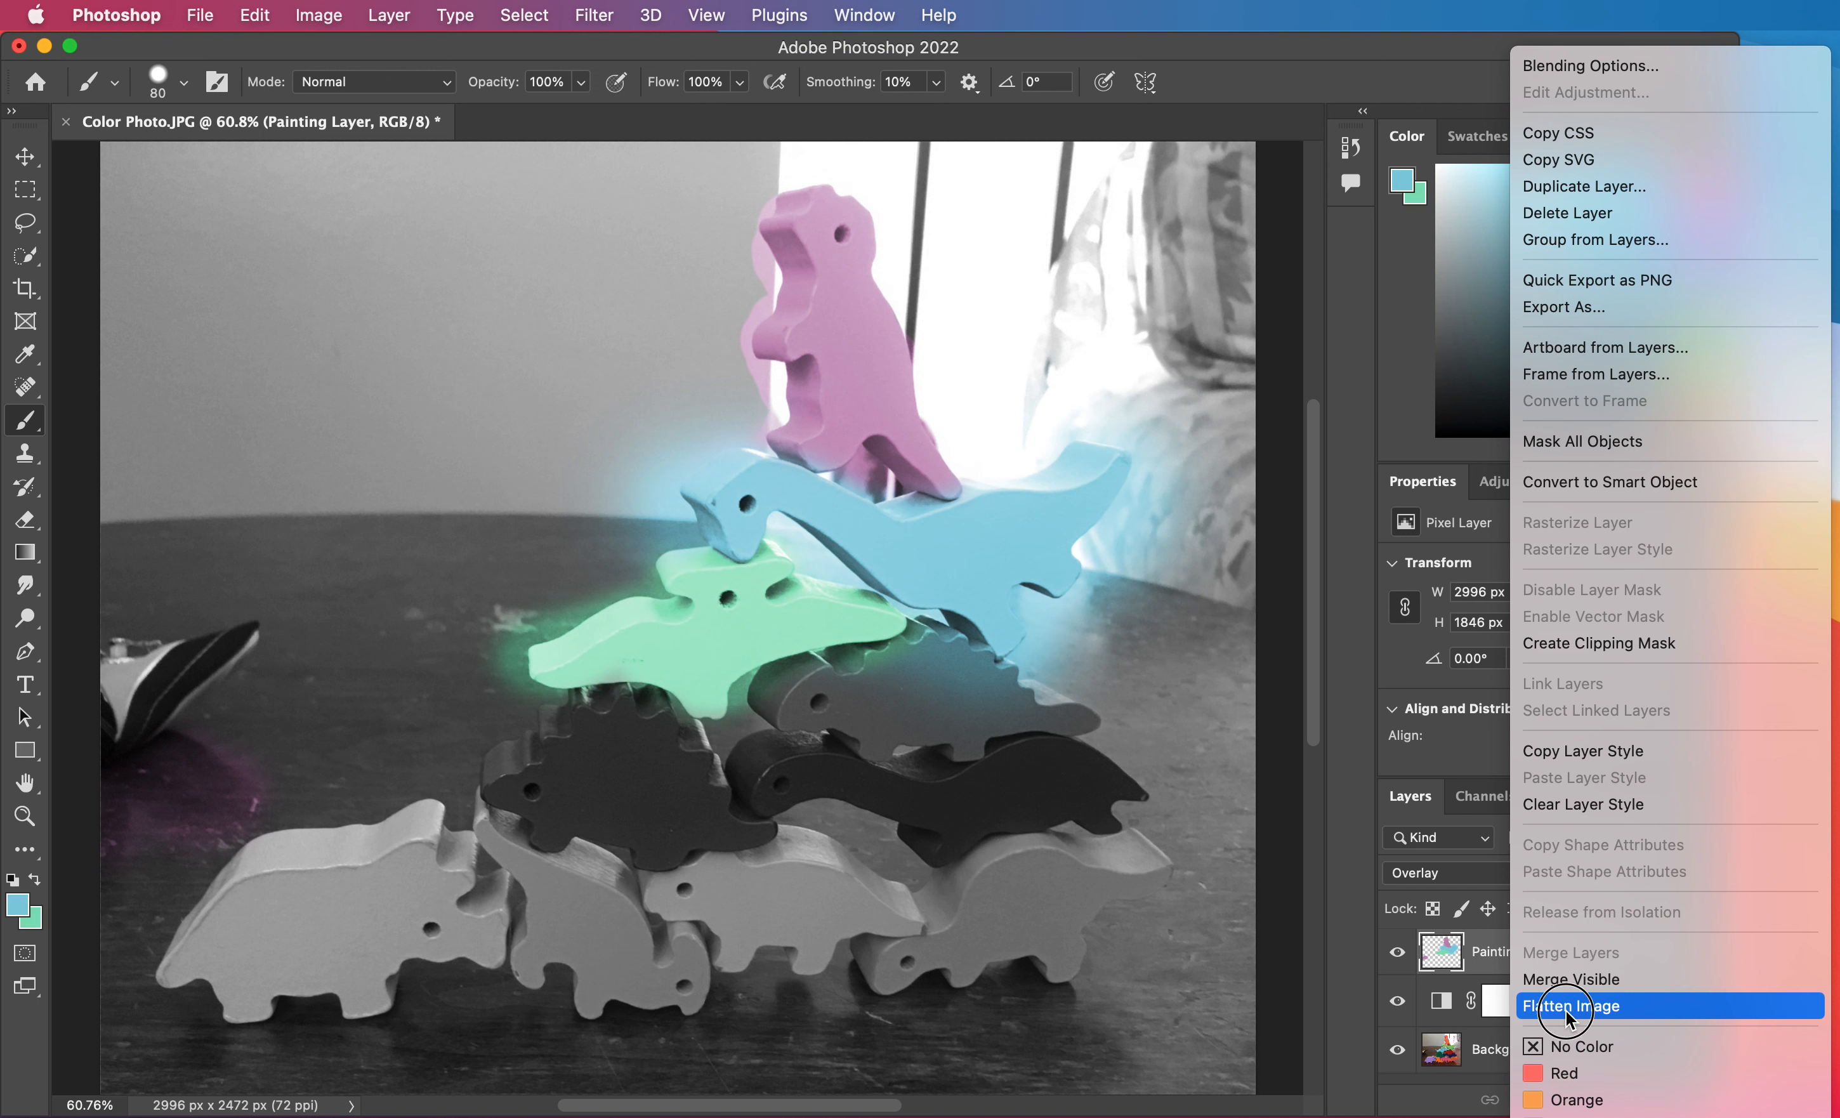
{"action": "left_click", "coordinate": [1565, 1009]}
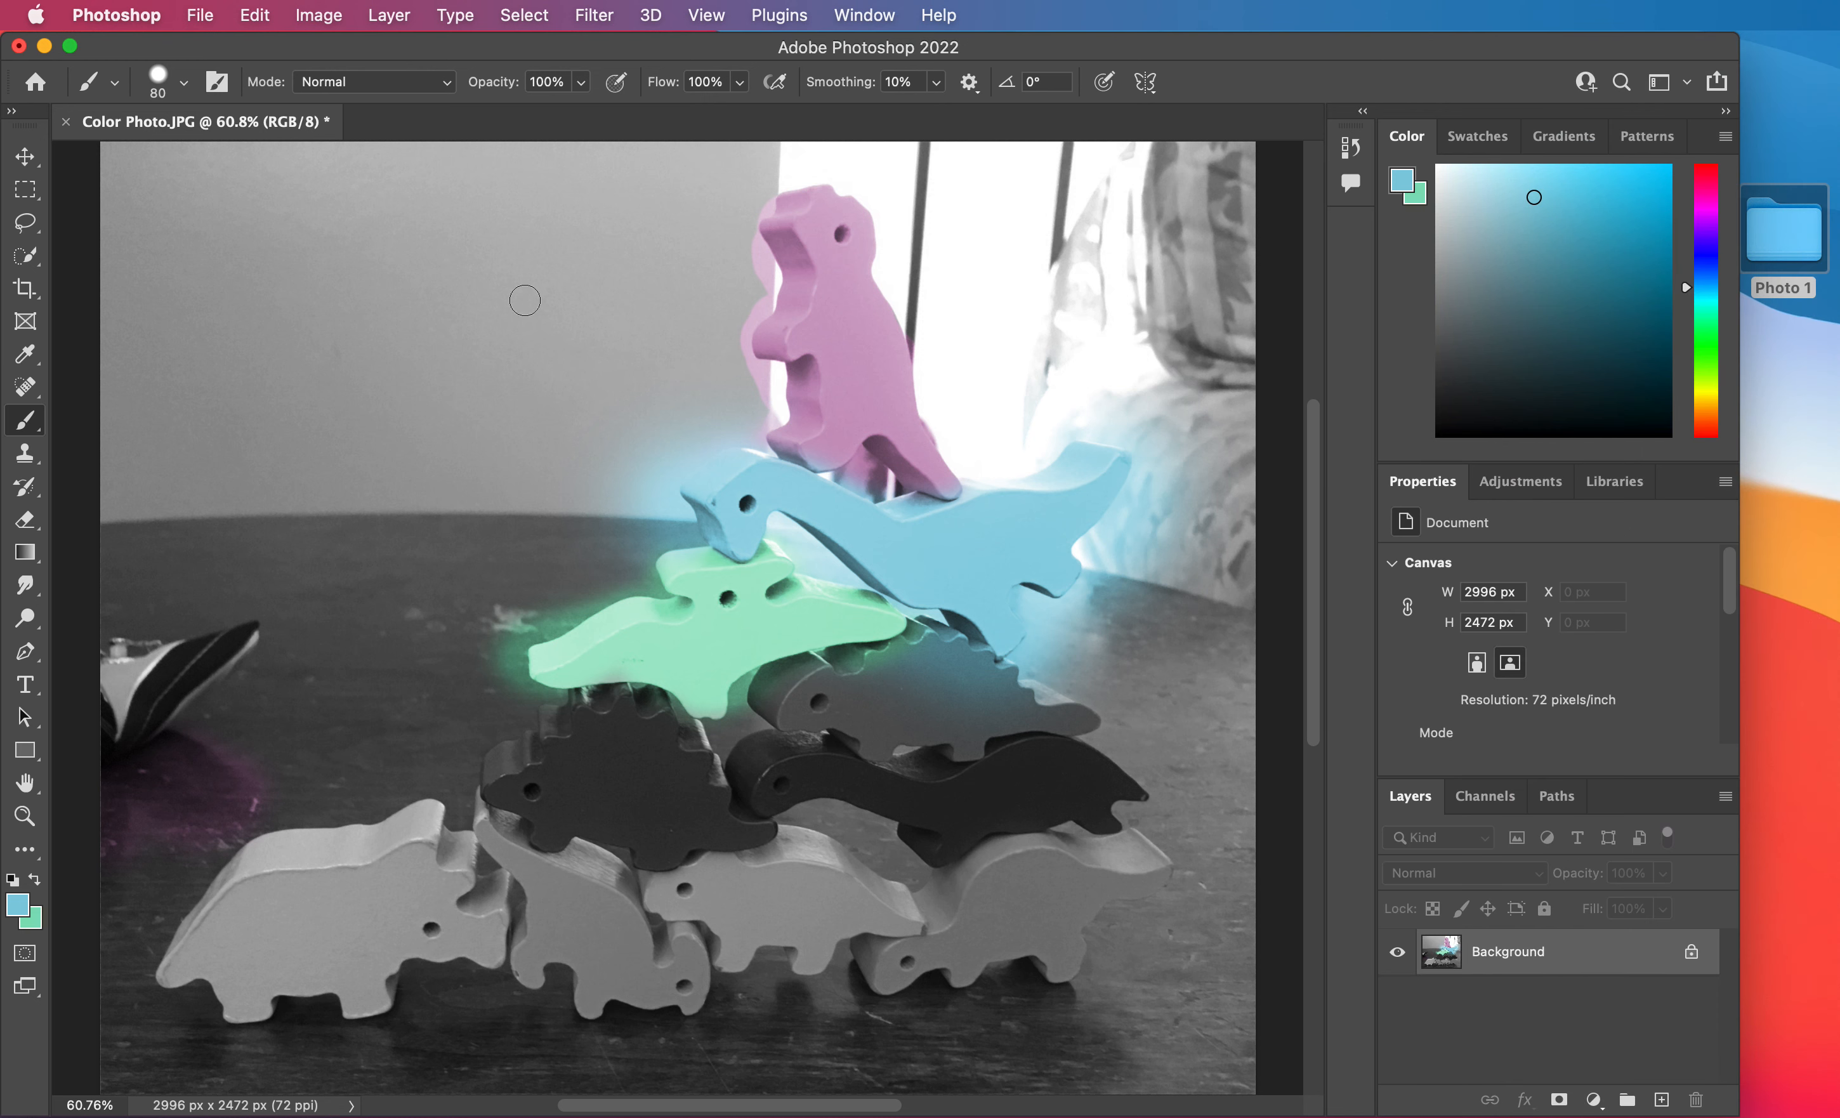
Start saving the flattened image on the computer, choosing Photo 1 > Colorize Project > Colorize Final on the Desktop as the destination.
{"action": "left_click", "coordinate": [200, 16]}
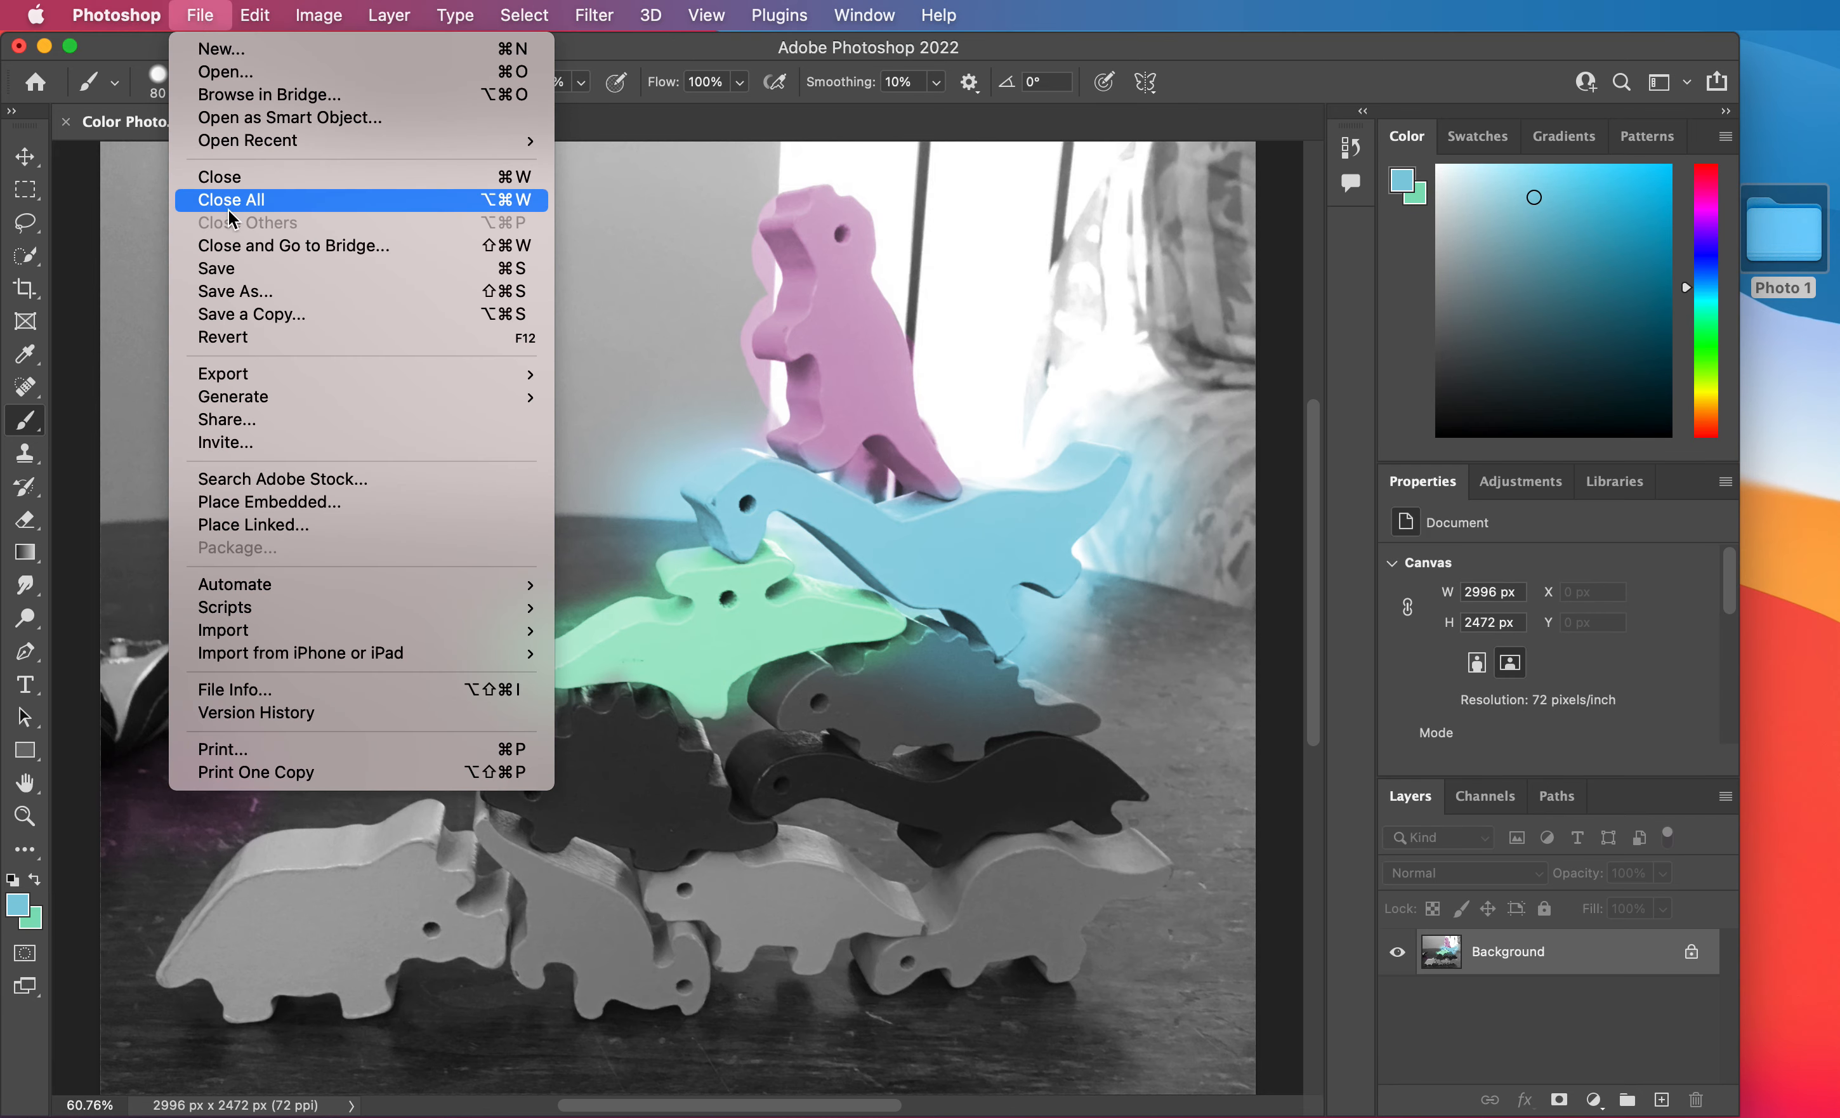
{"action": "left_click", "coordinate": [234, 290]}
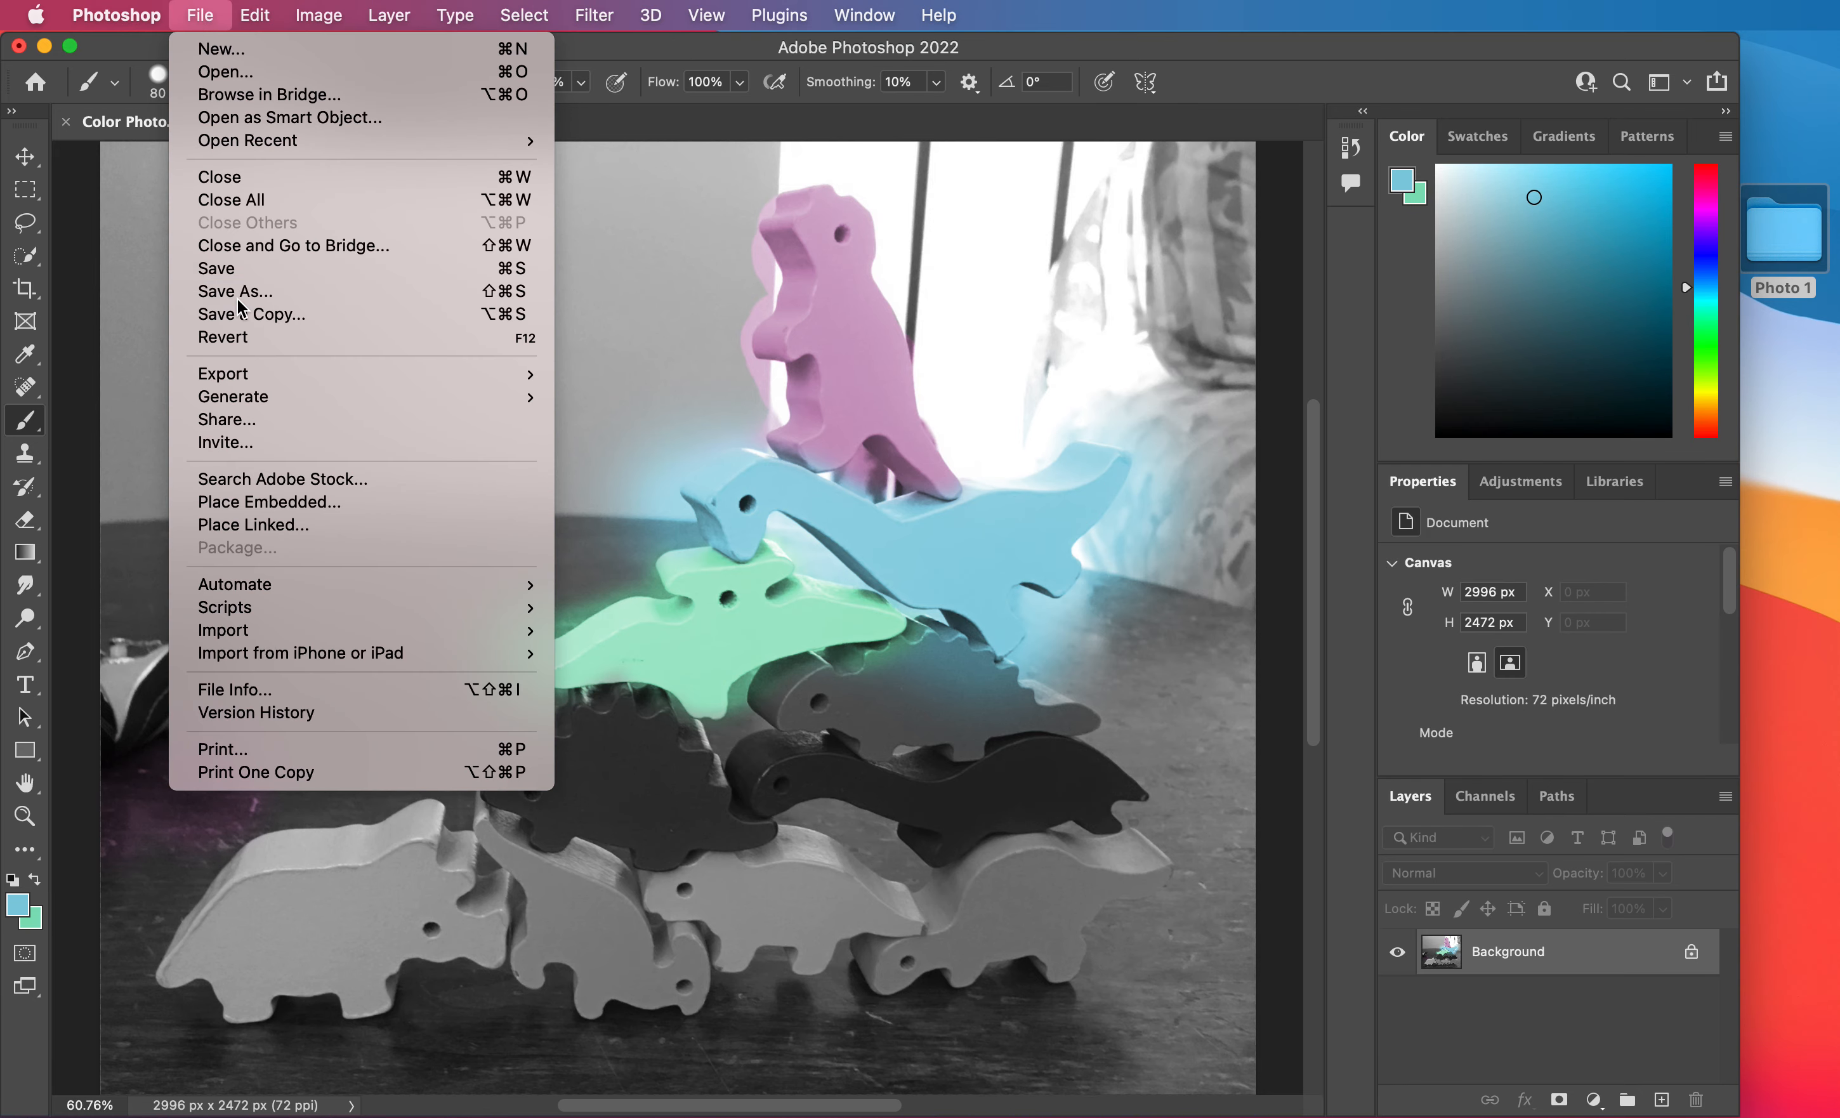
{"action": "left_click", "coordinate": [968, 692]}
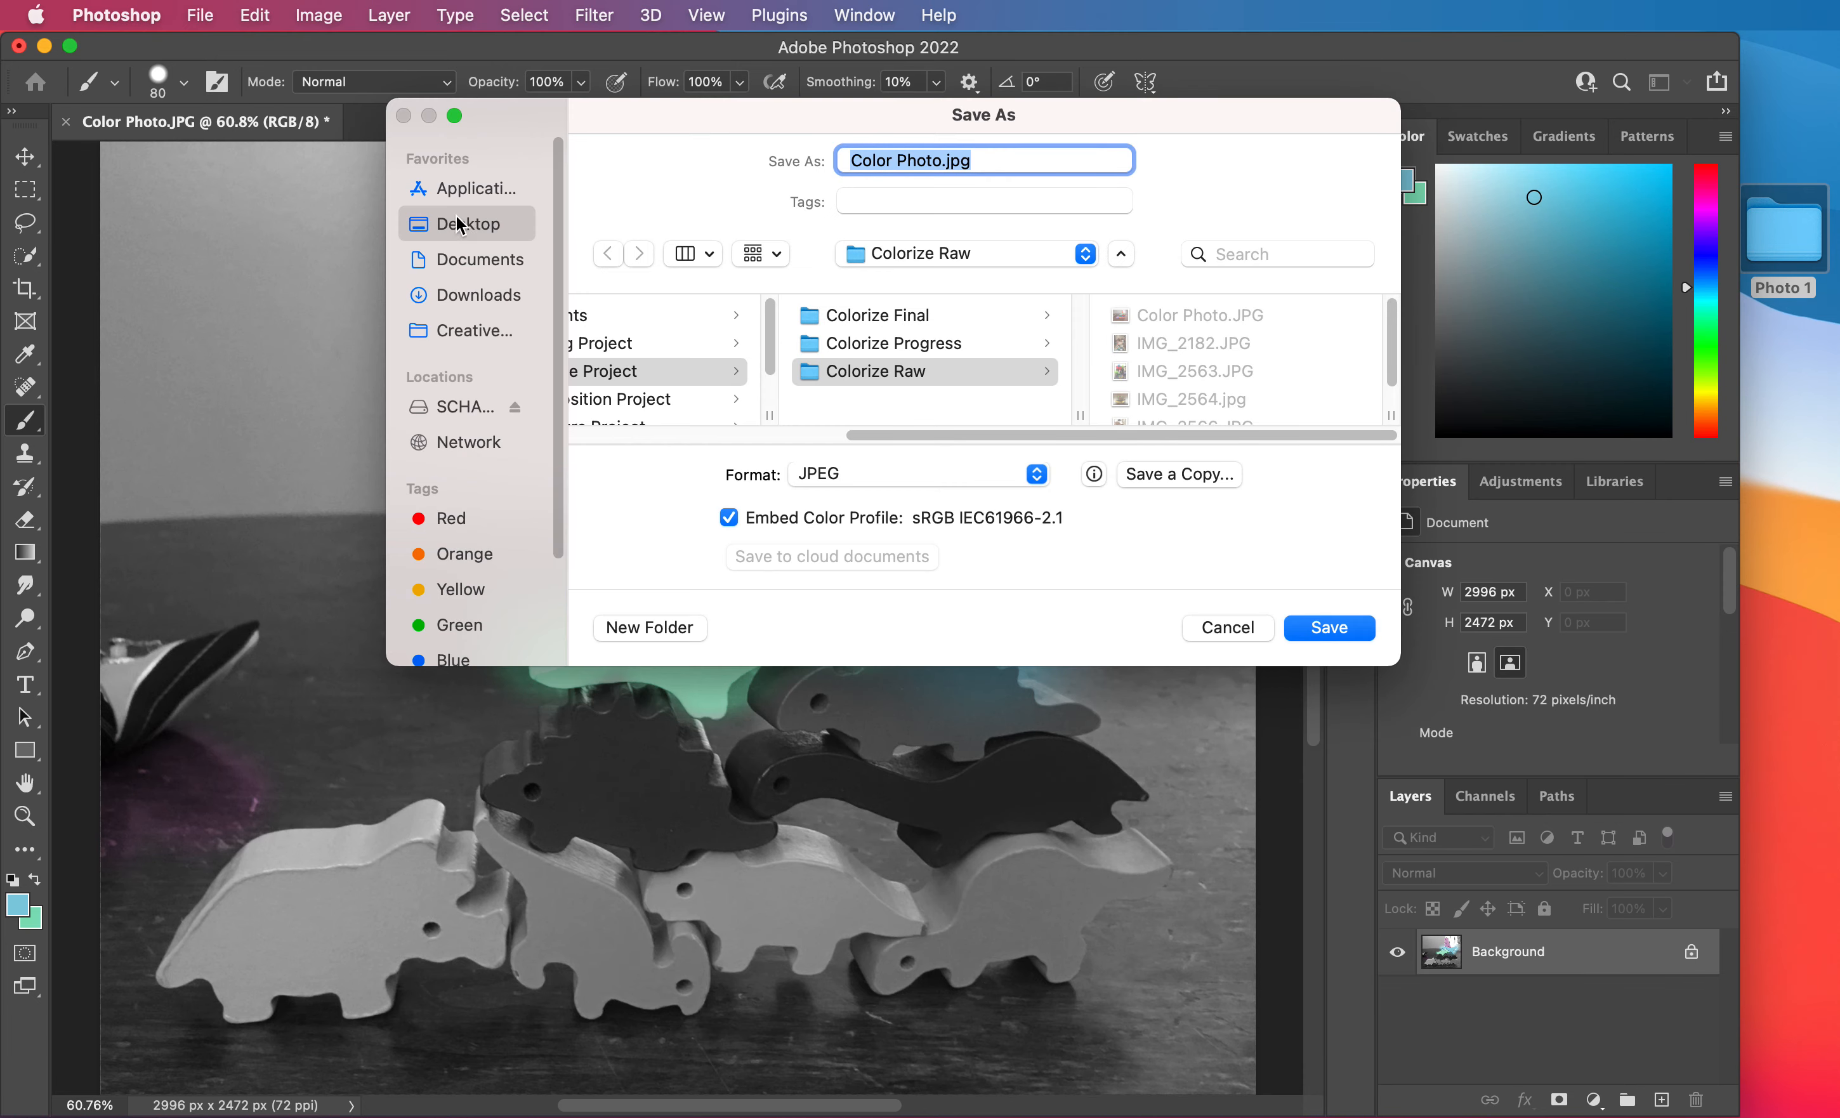
{"action": "left_click", "coordinate": [465, 225]}
{"action": "left_click", "coordinate": [658, 399]}
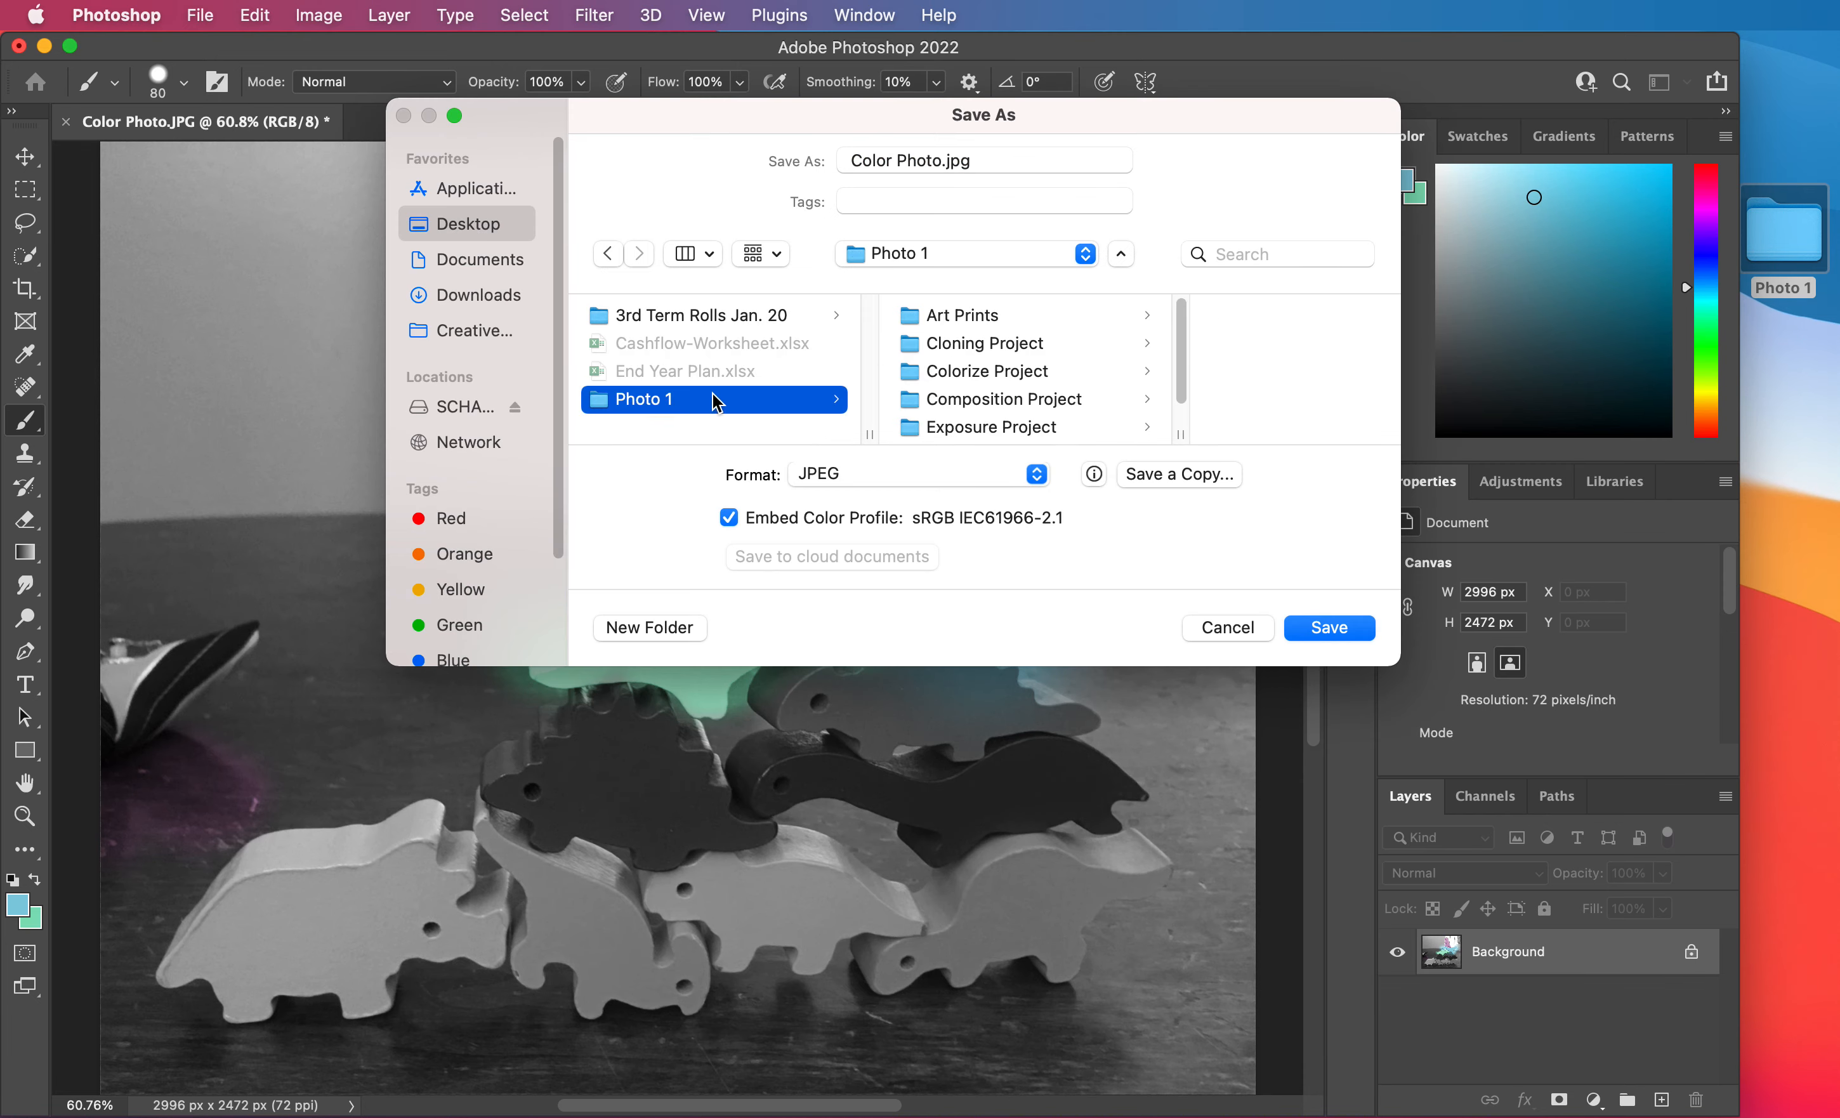
{"action": "left_click", "coordinate": [1001, 375]}
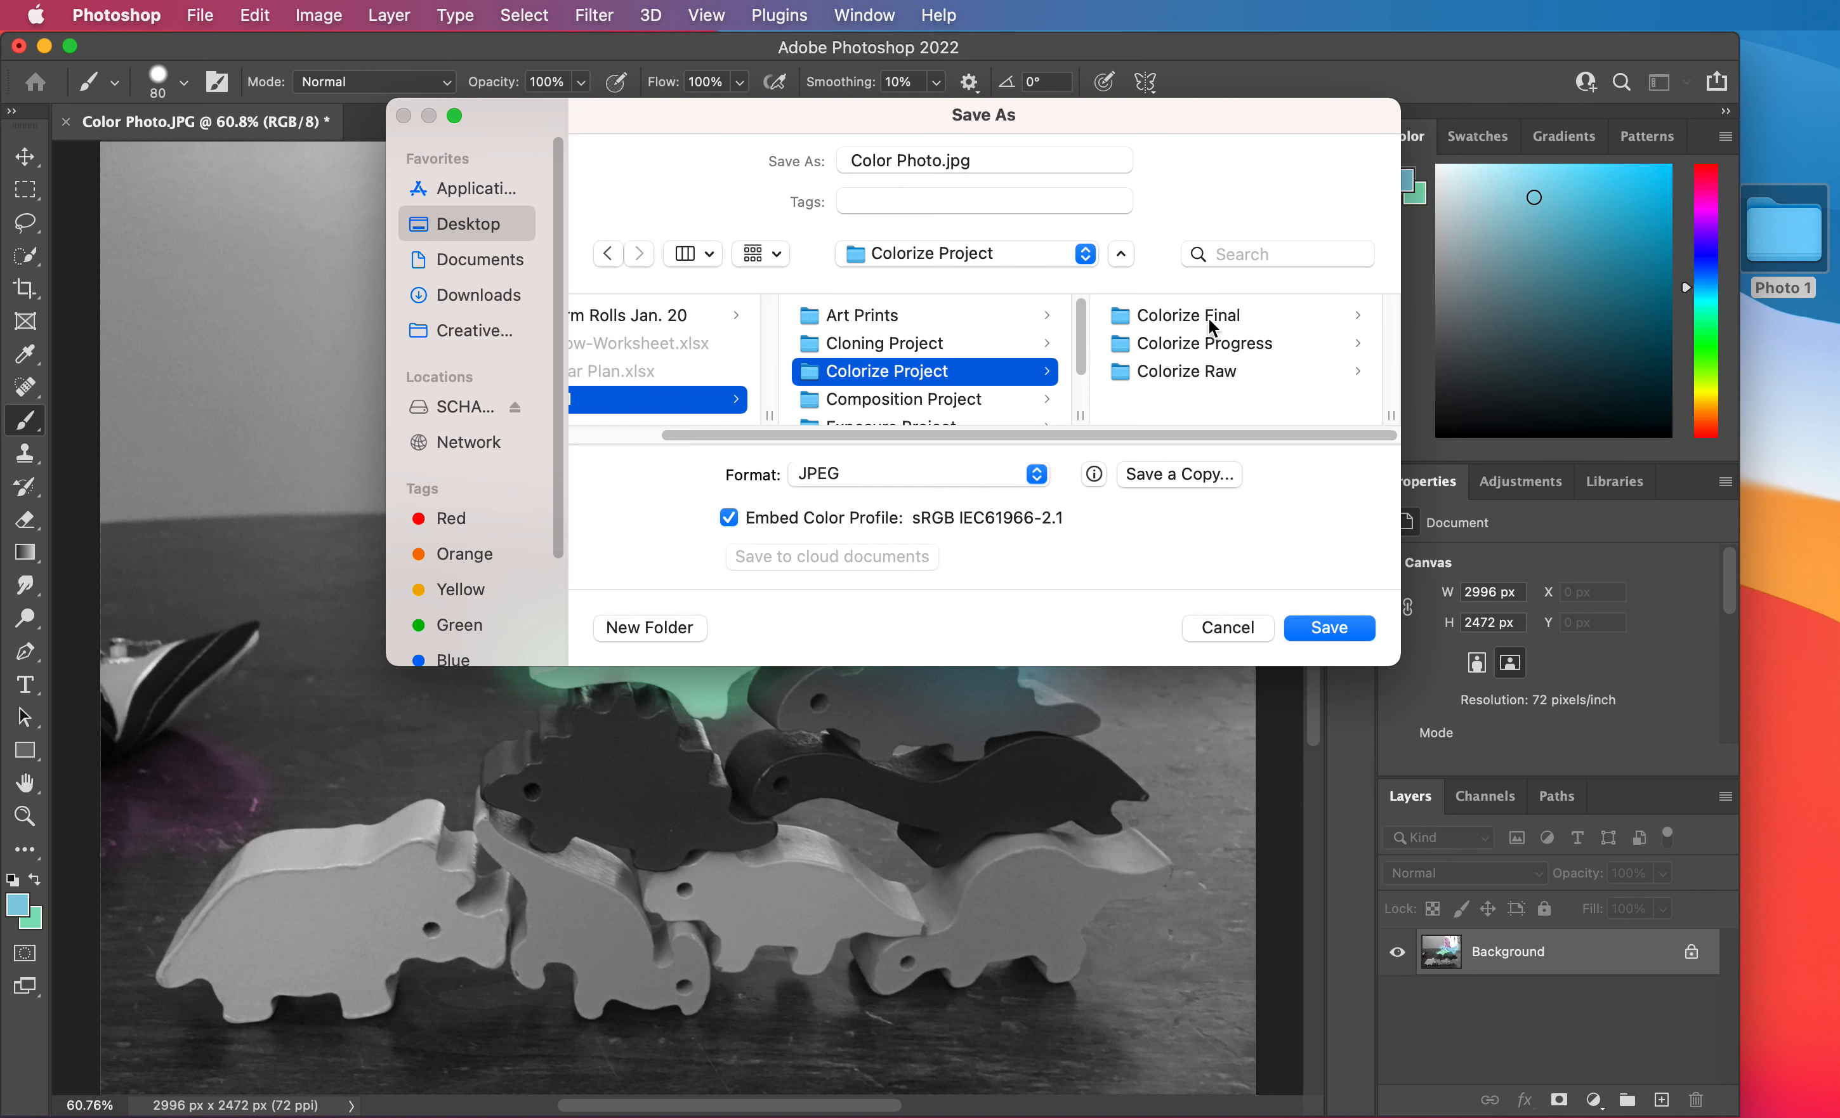
{"action": "left_click", "coordinate": [1207, 316]}
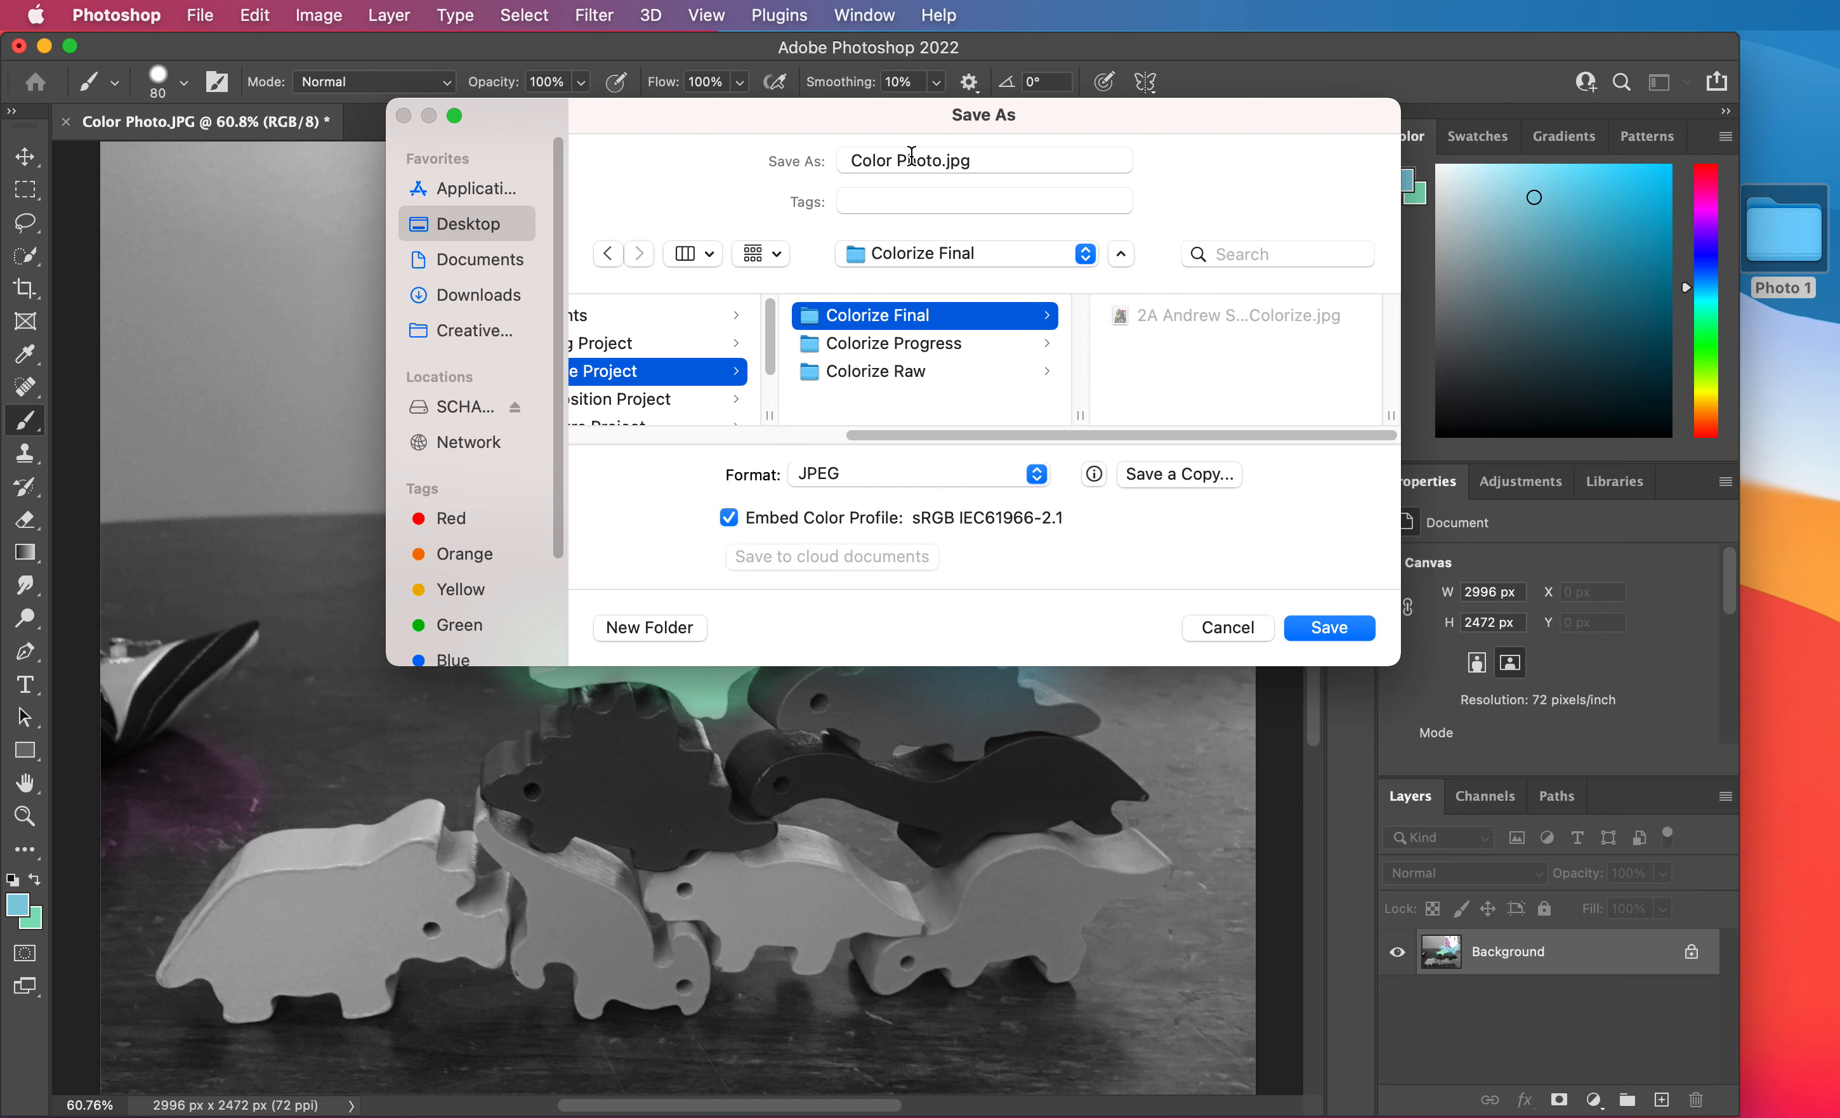
Keep the JPEG format, name the file with 3B, the student's full name and Colorize, and save it.
{"action": "left_click", "coordinate": [843, 490]}
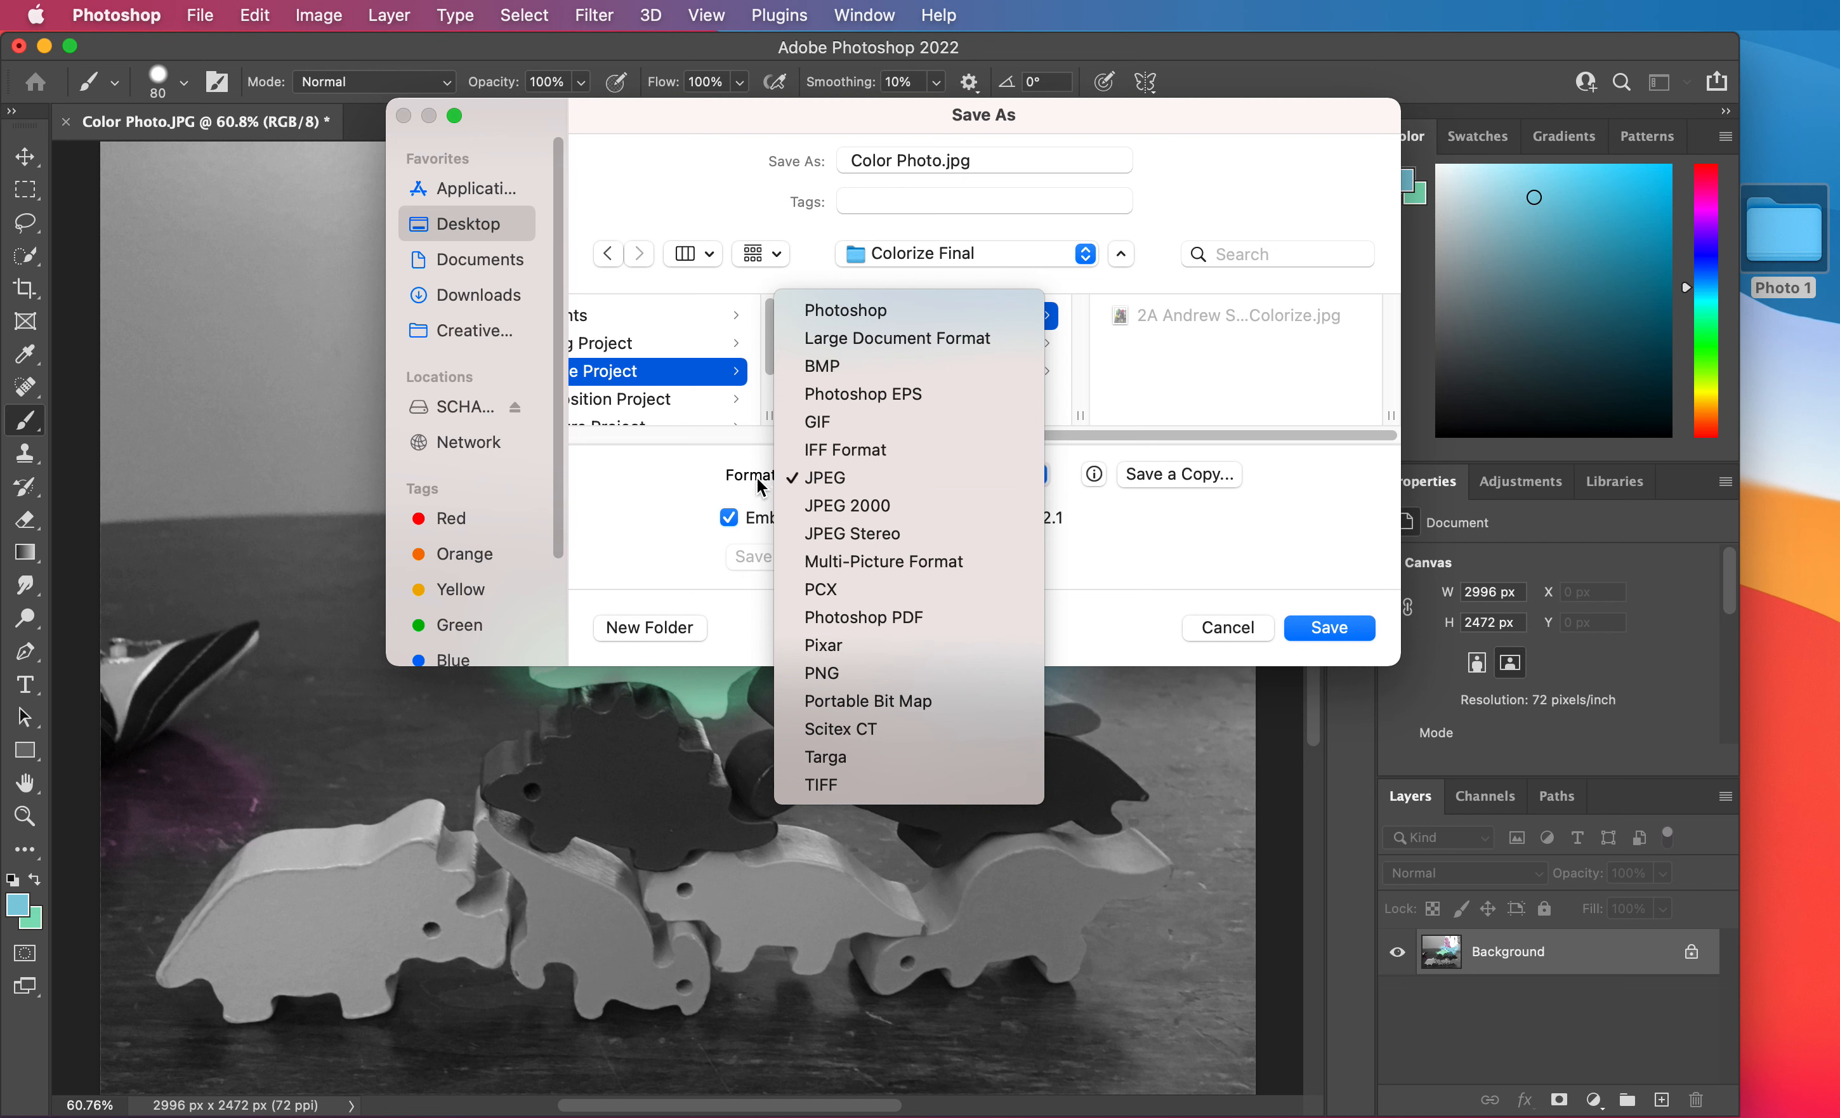
{"action": "left_click", "coordinate": [832, 486]}
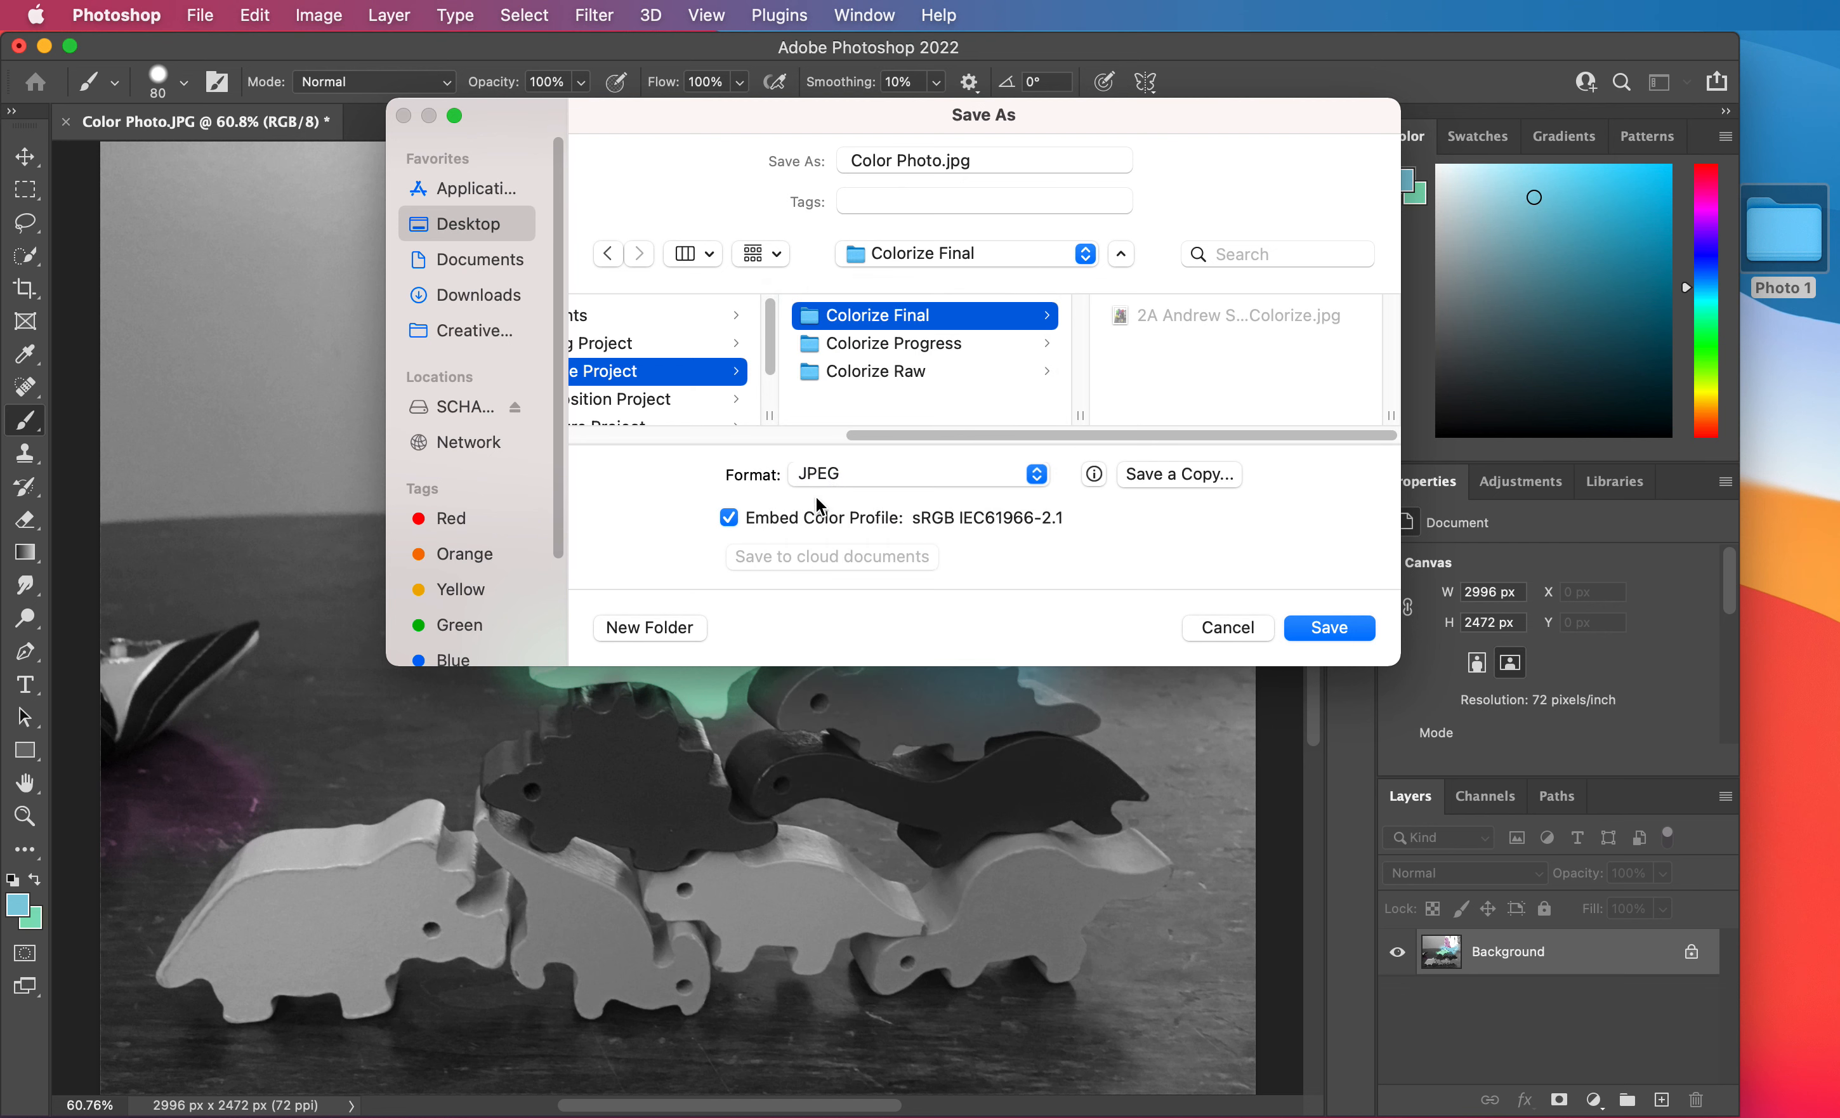
{"action": "triple_click", "coordinate": [989, 165]}
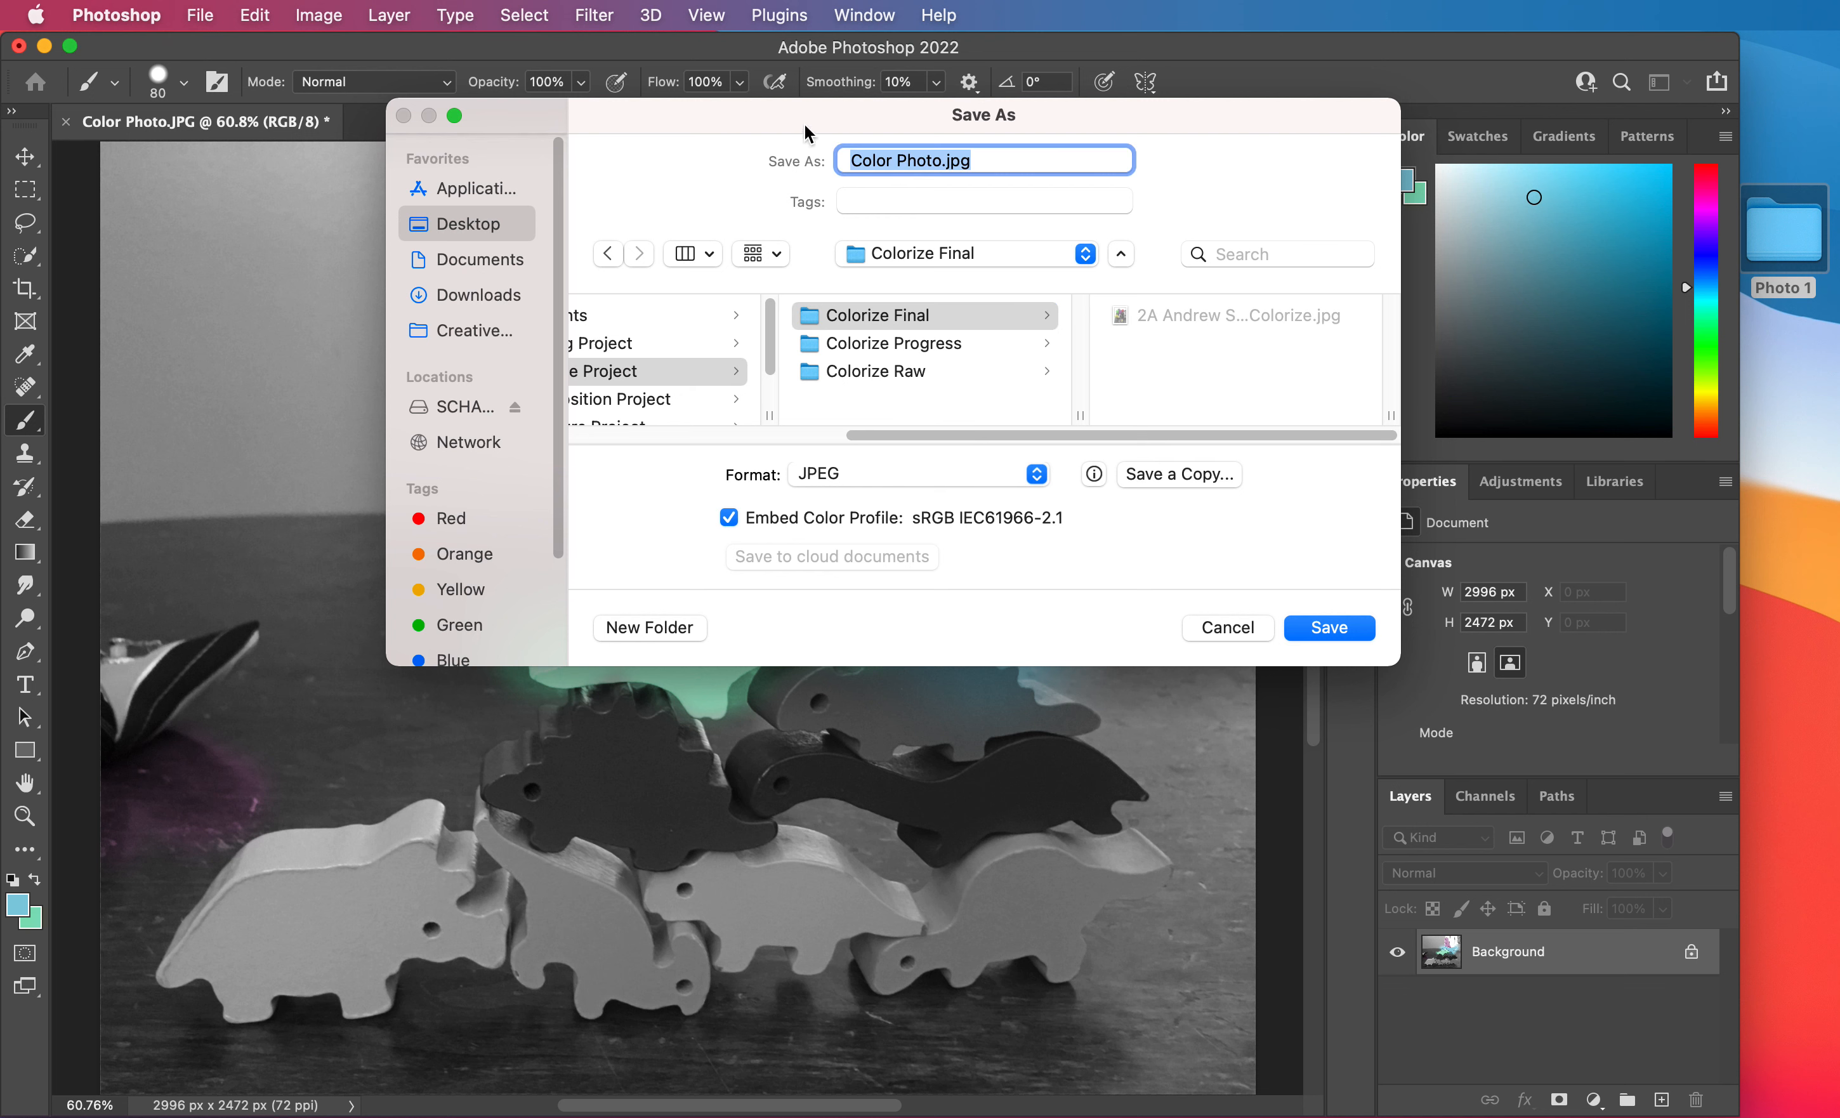
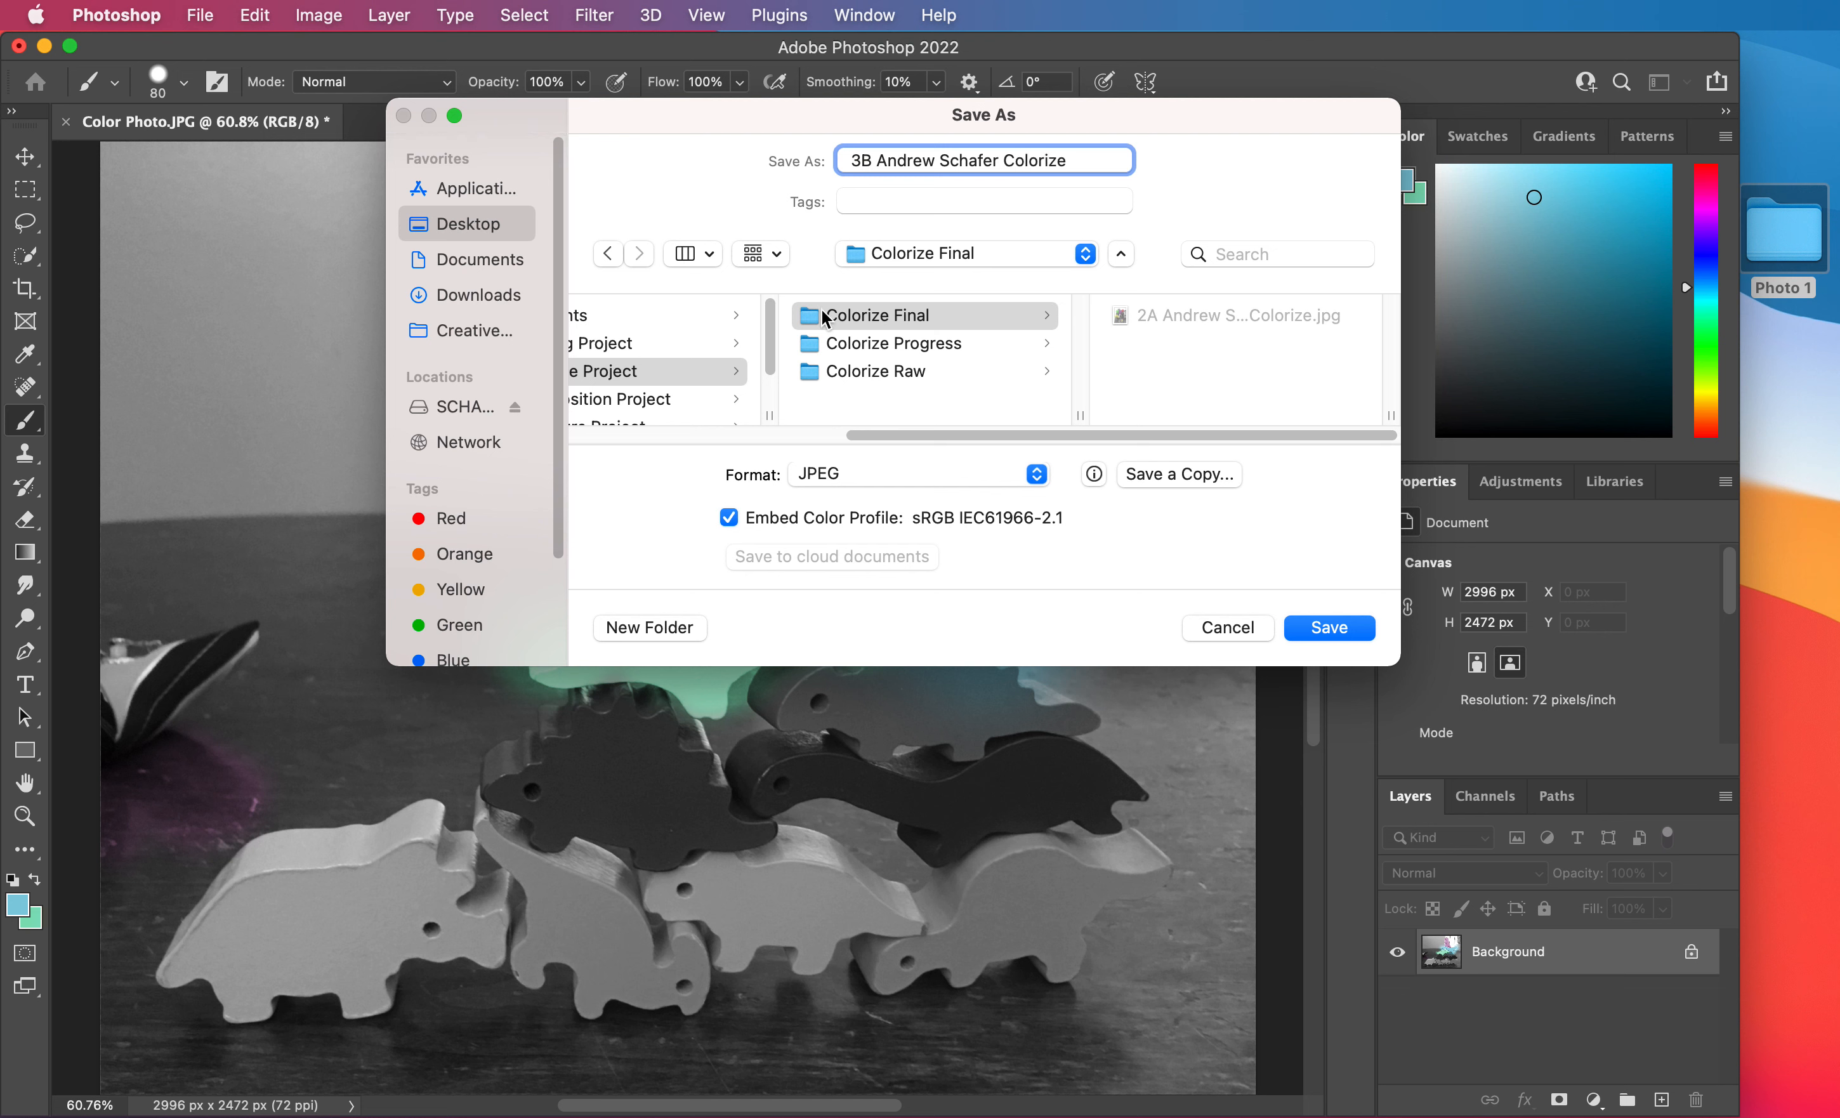
{"action": "left_click", "coordinate": [847, 475]}
{"action": "left_click", "coordinate": [841, 488]}
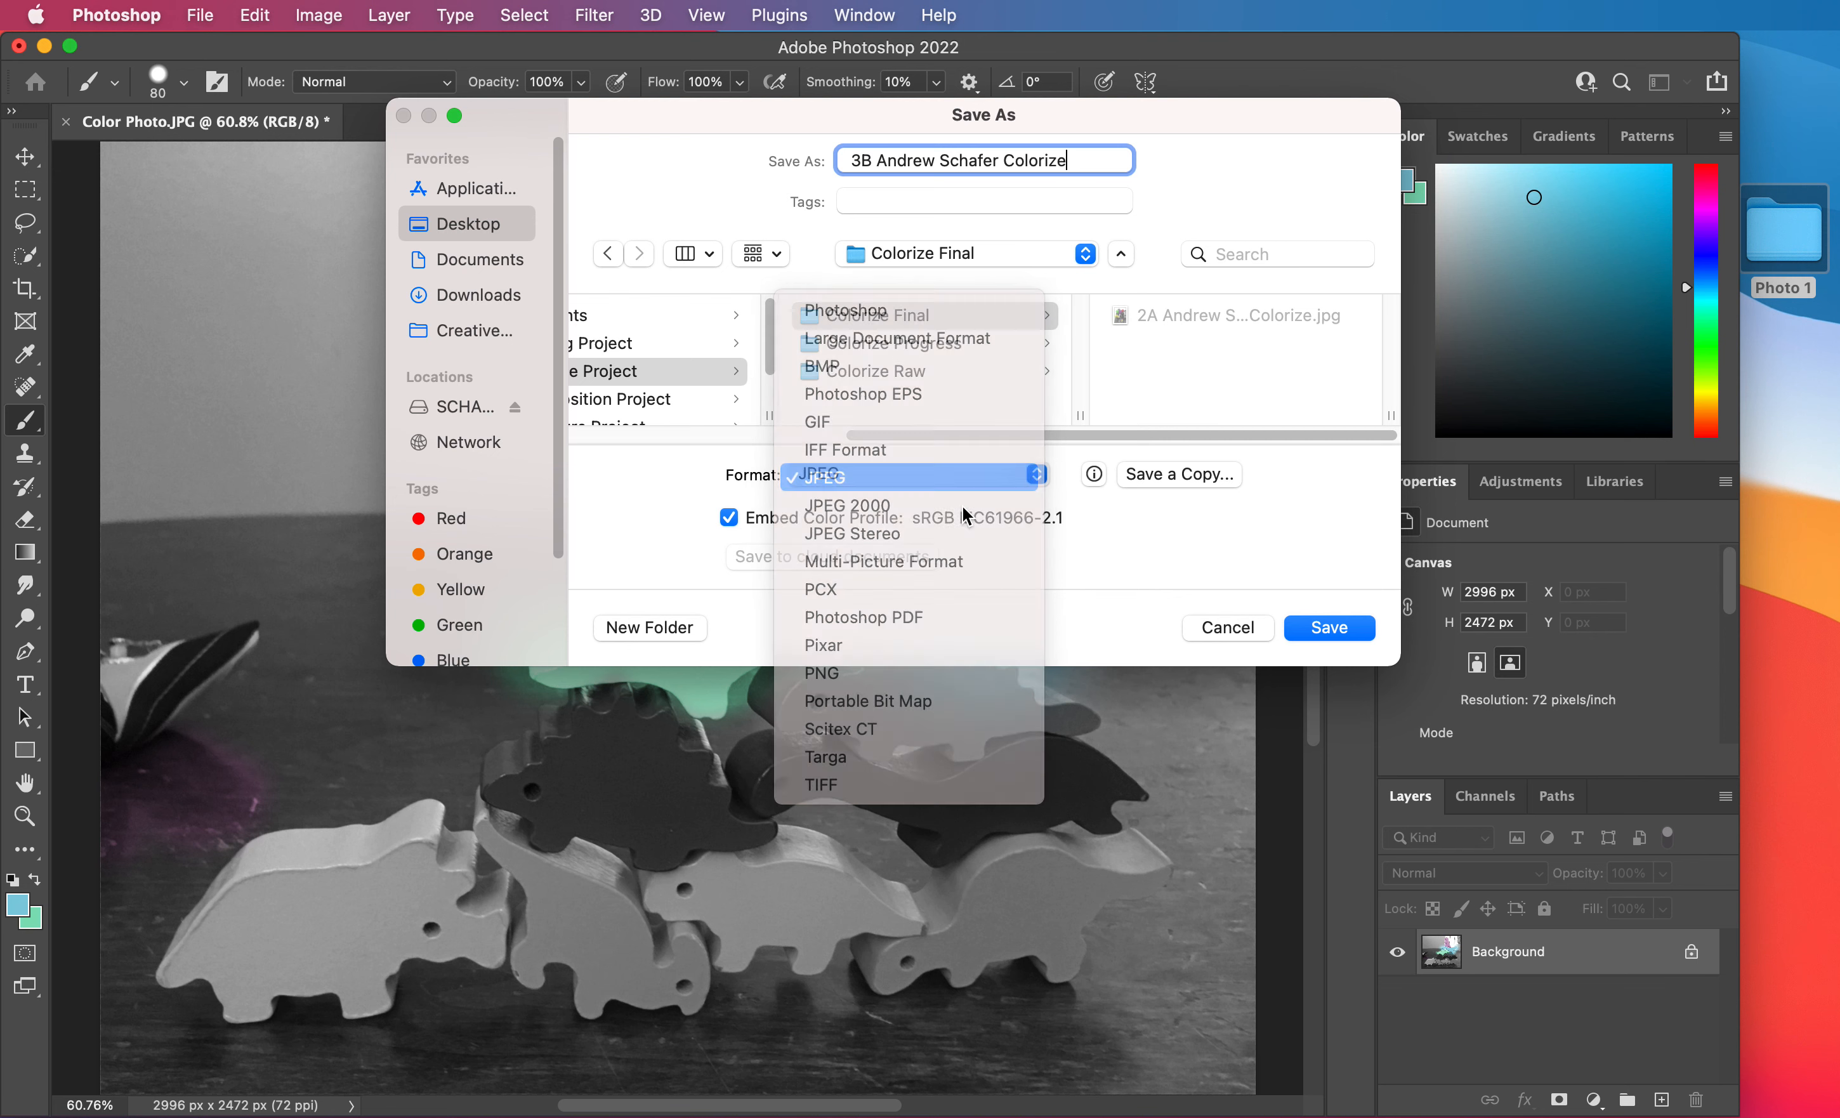
{"action": "left_click", "coordinate": [1331, 633]}
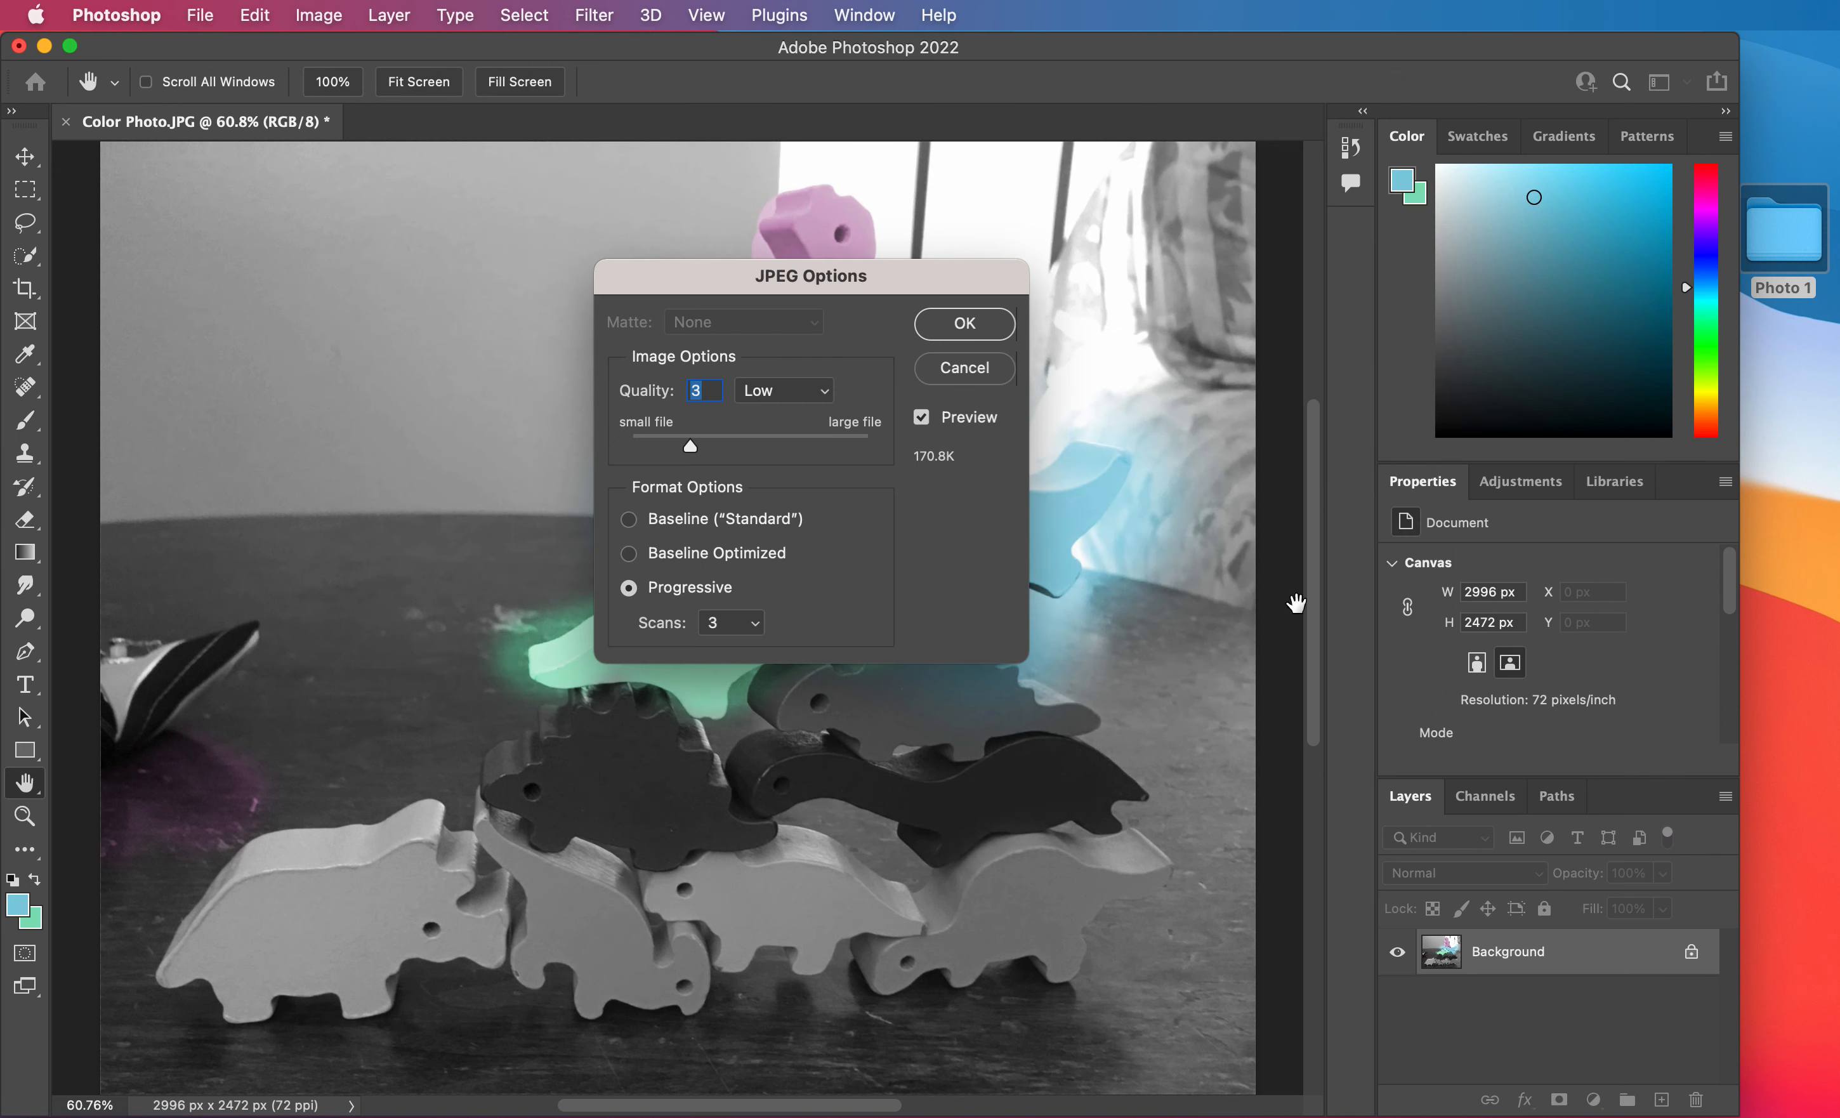
Try Maximum JPEG quality, set it back to Low (3), and finish saving the file.
{"action": "left_click", "coordinate": [808, 403]}
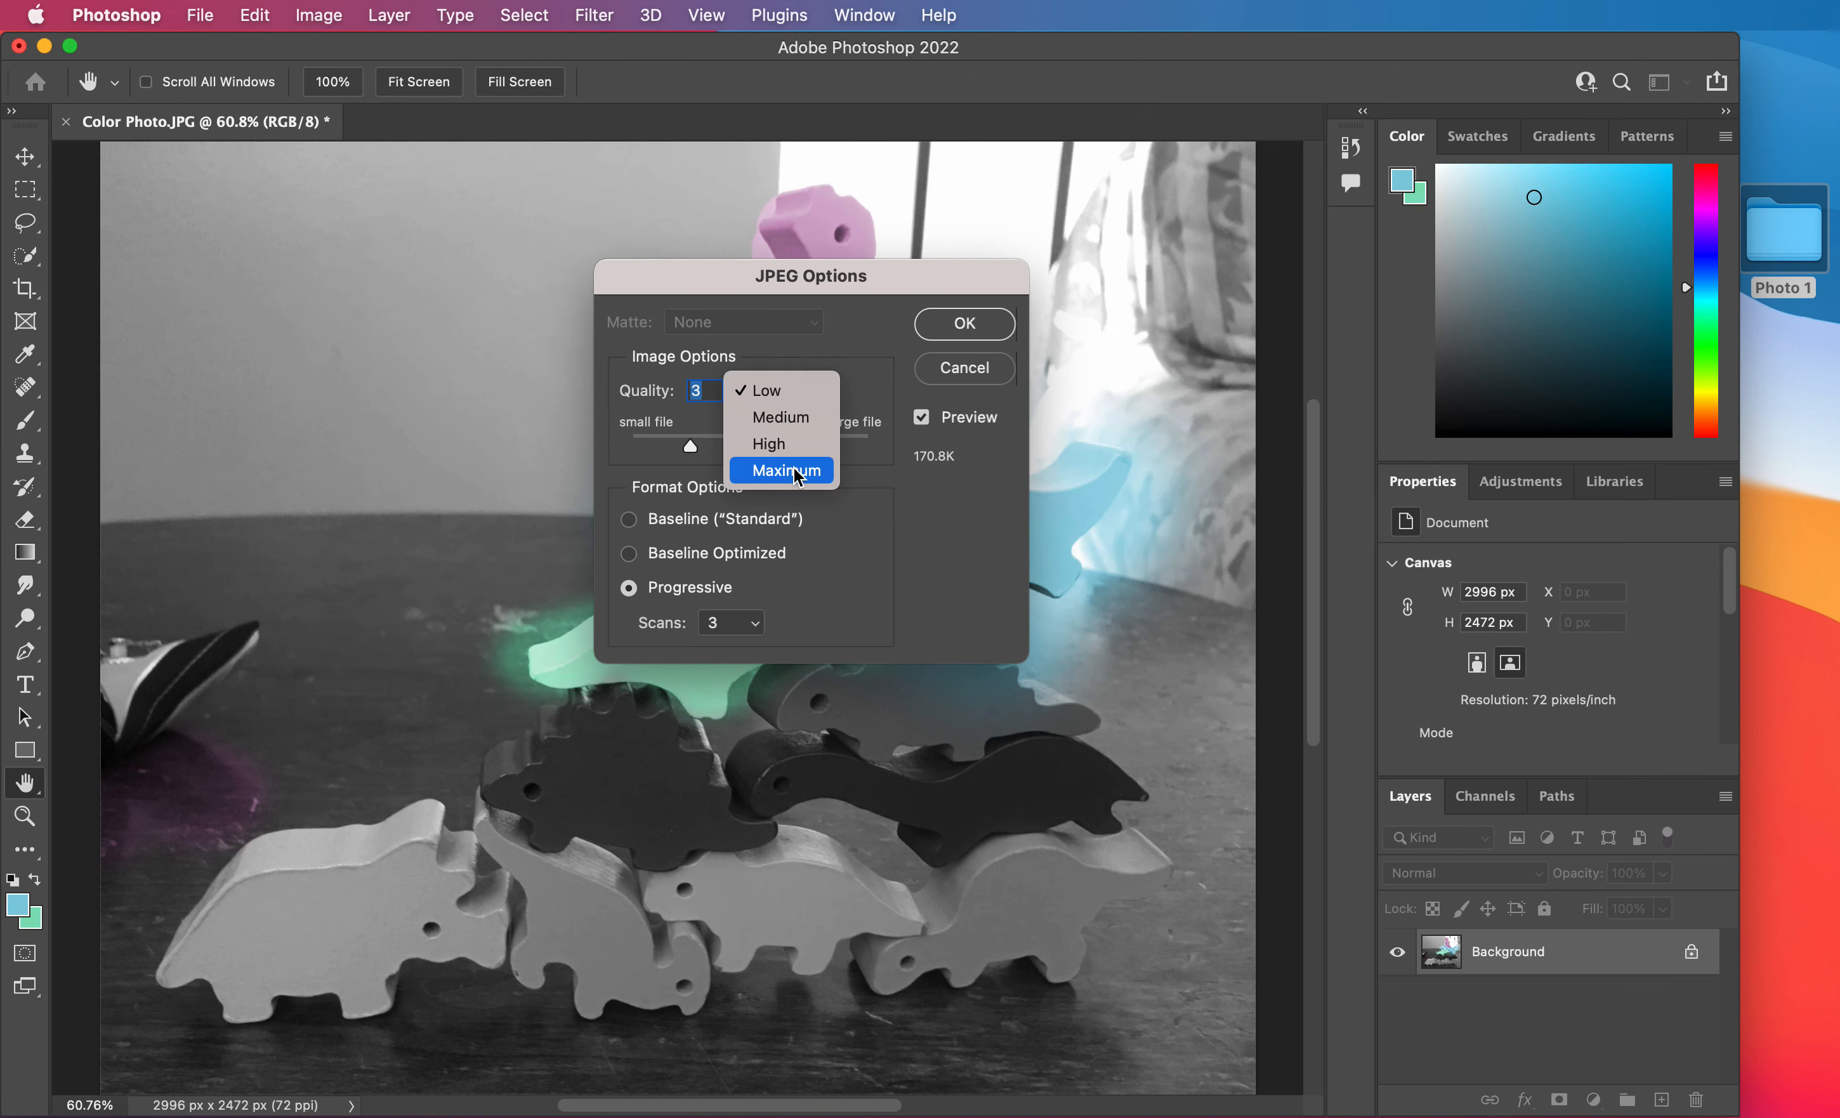
{"action": "left_click", "coordinate": [800, 473]}
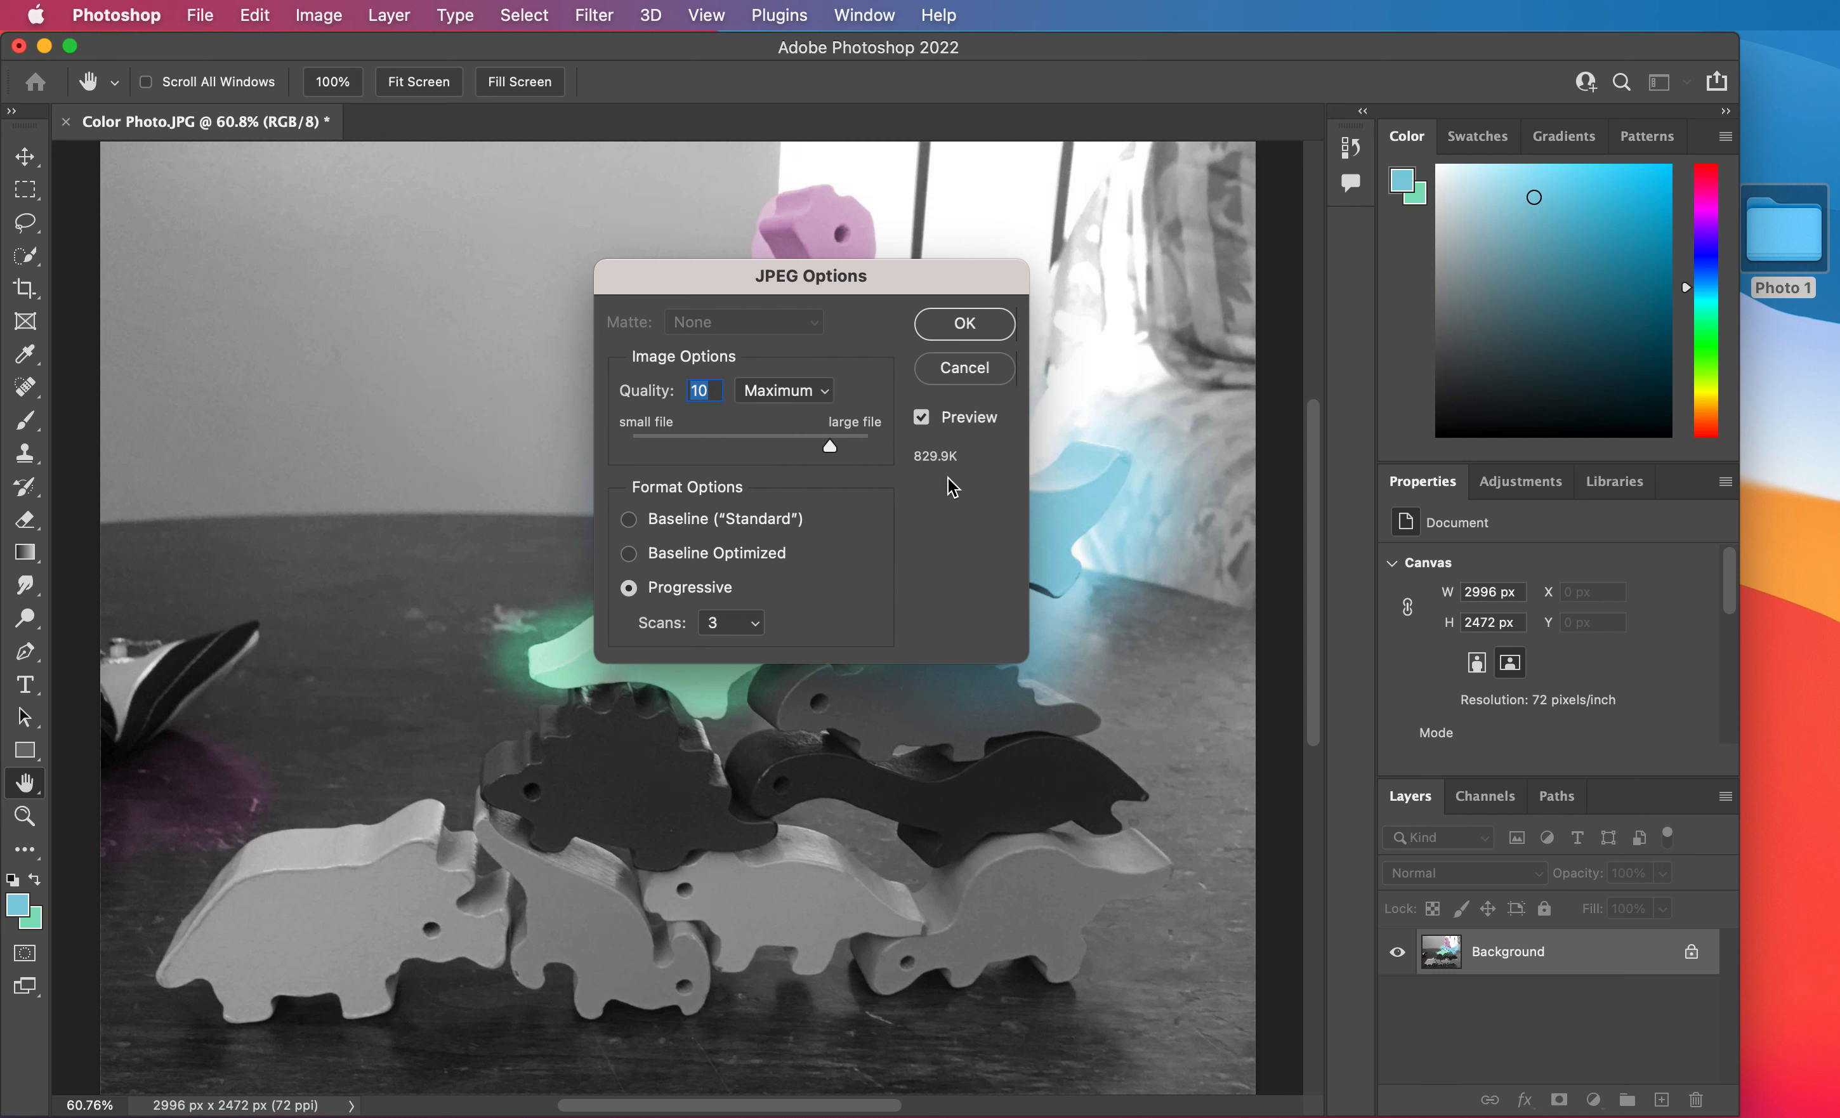
{"action": "left_click", "coordinate": [797, 404]}
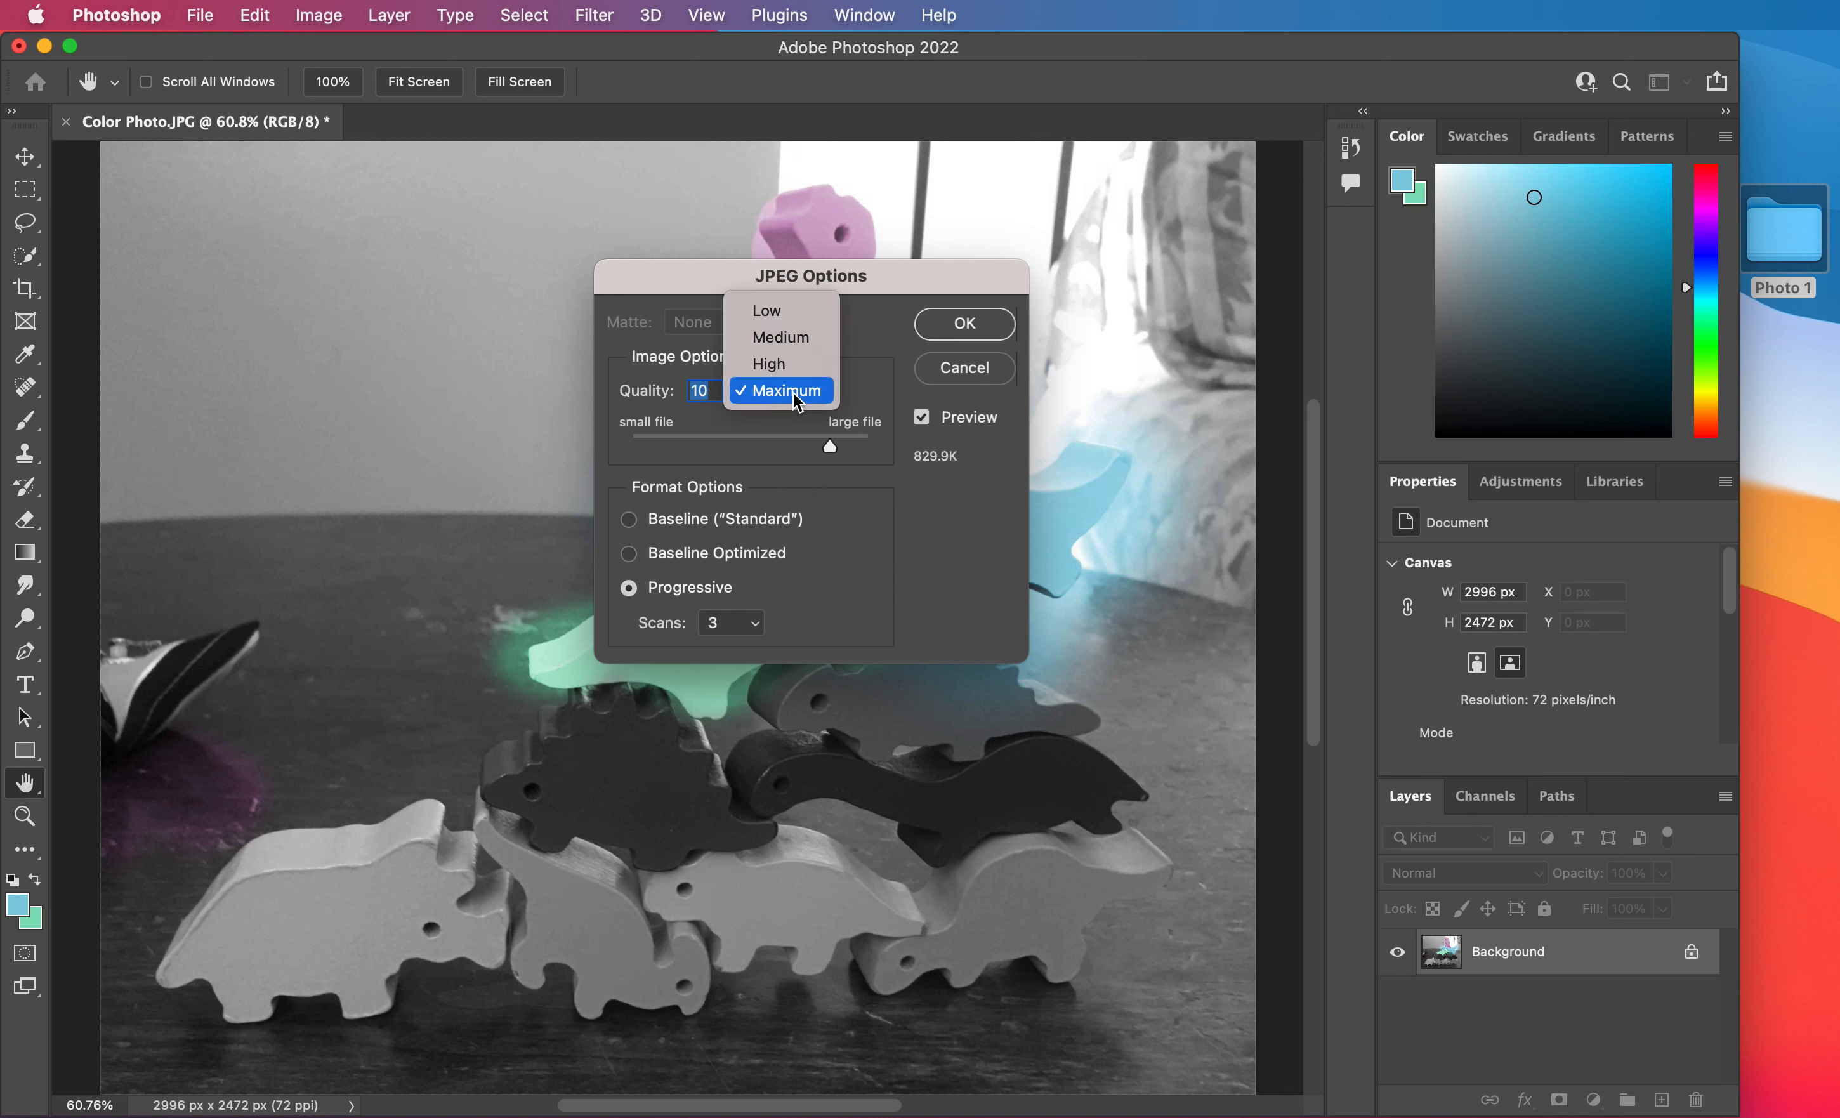
{"action": "left_click", "coordinate": [781, 321]}
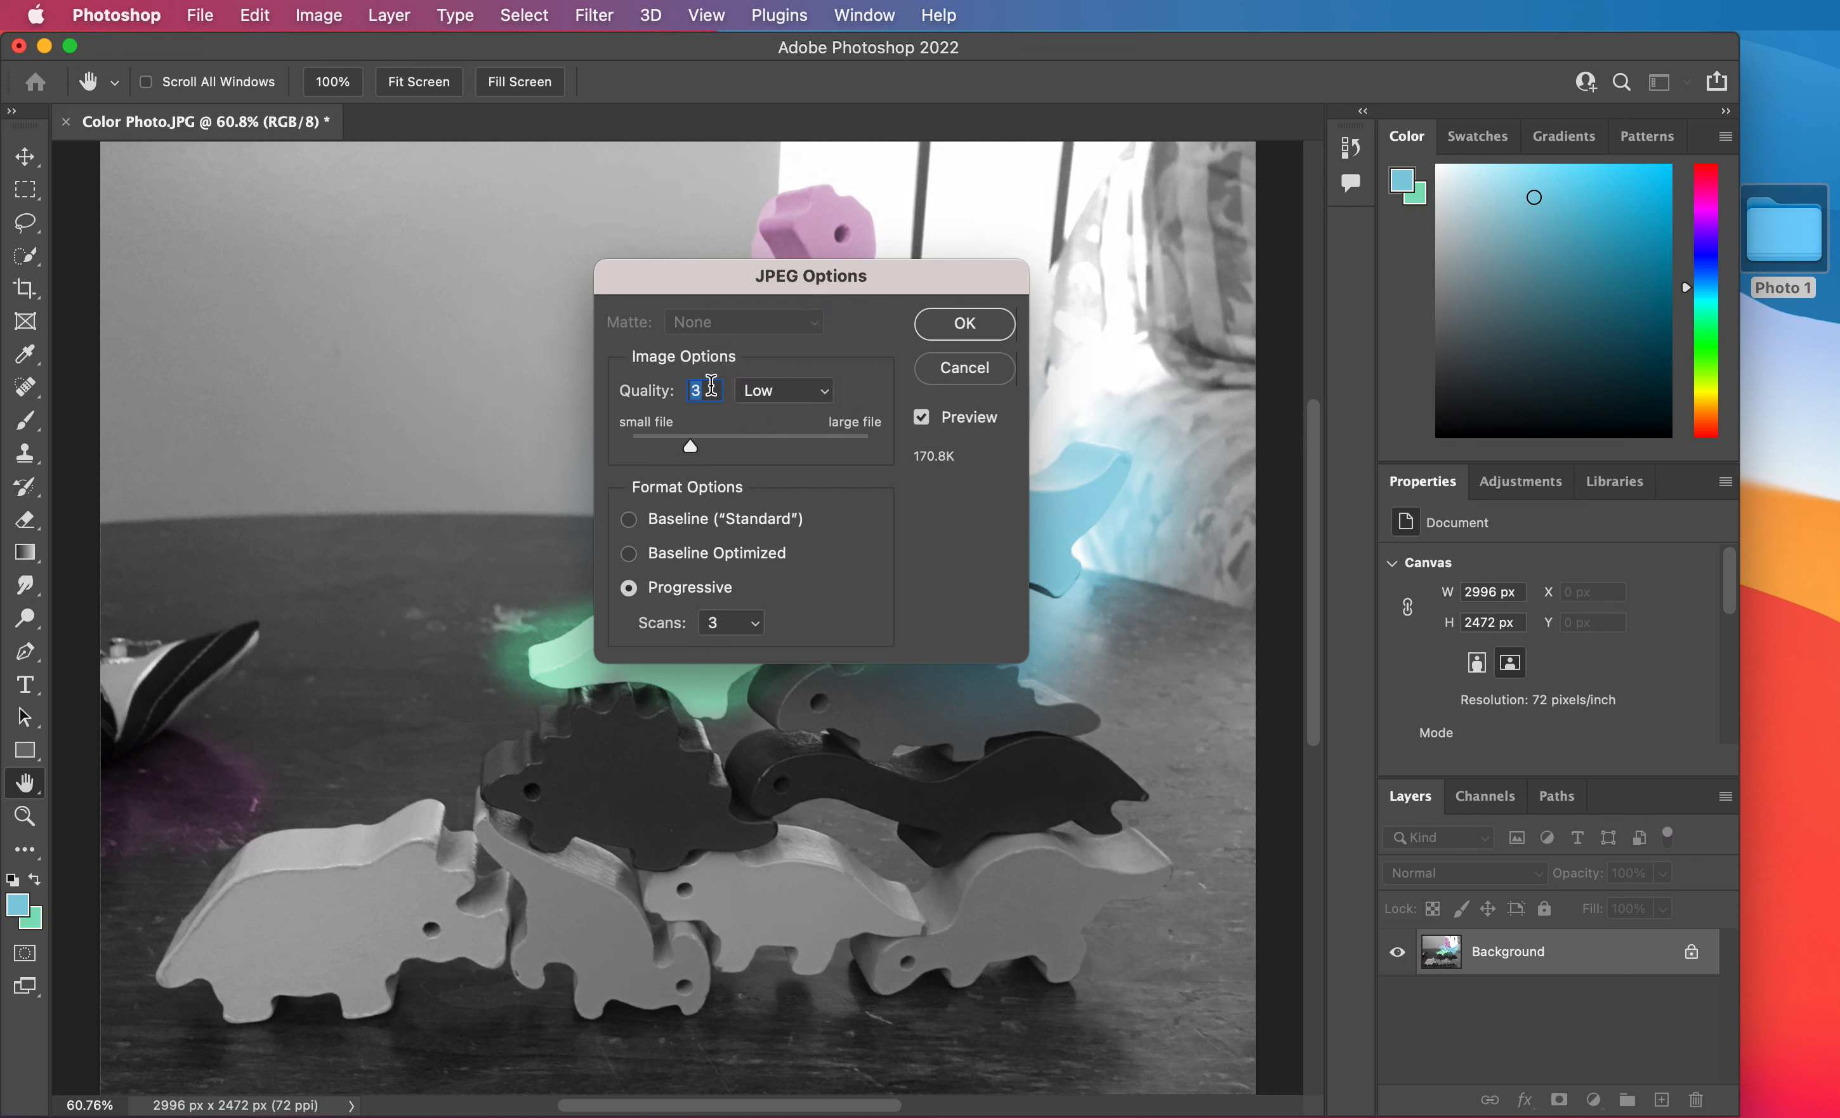
{"action": "left_click", "coordinate": [963, 324]}
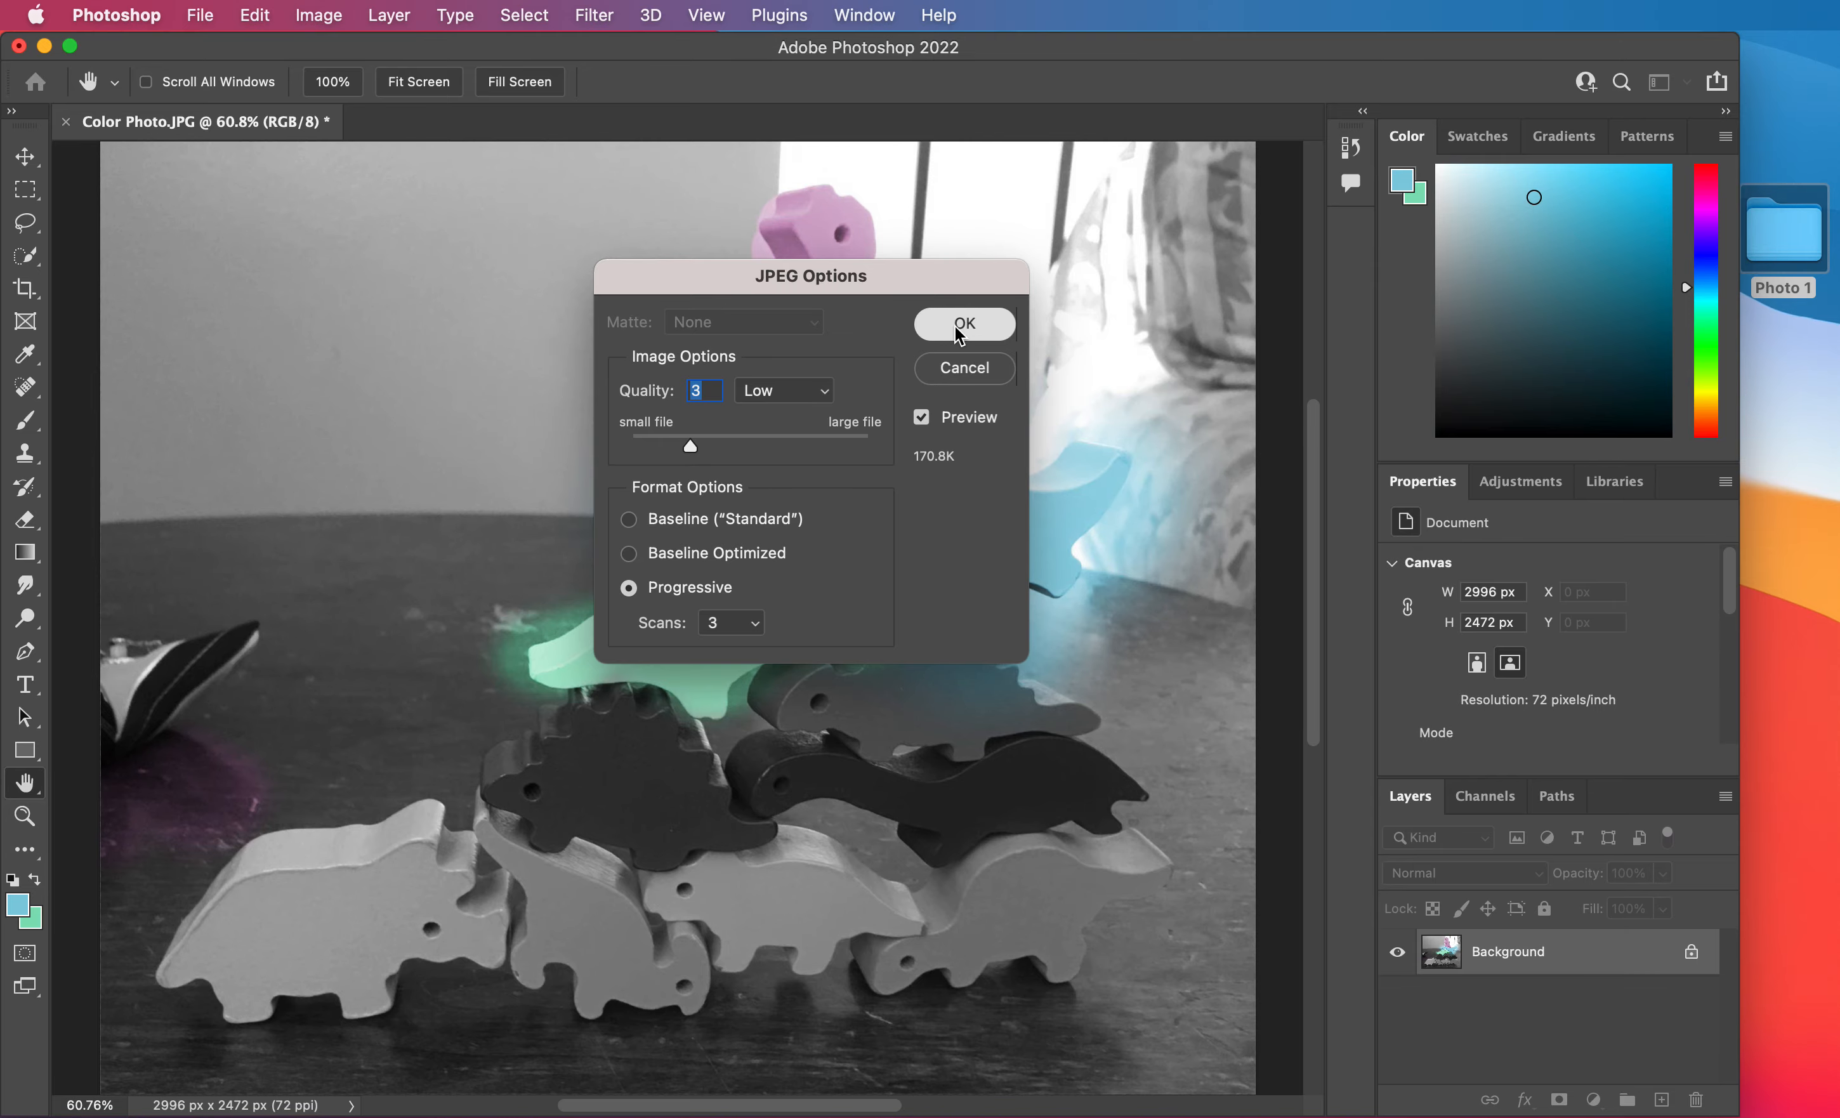
{"action": "key", "text": "b"}
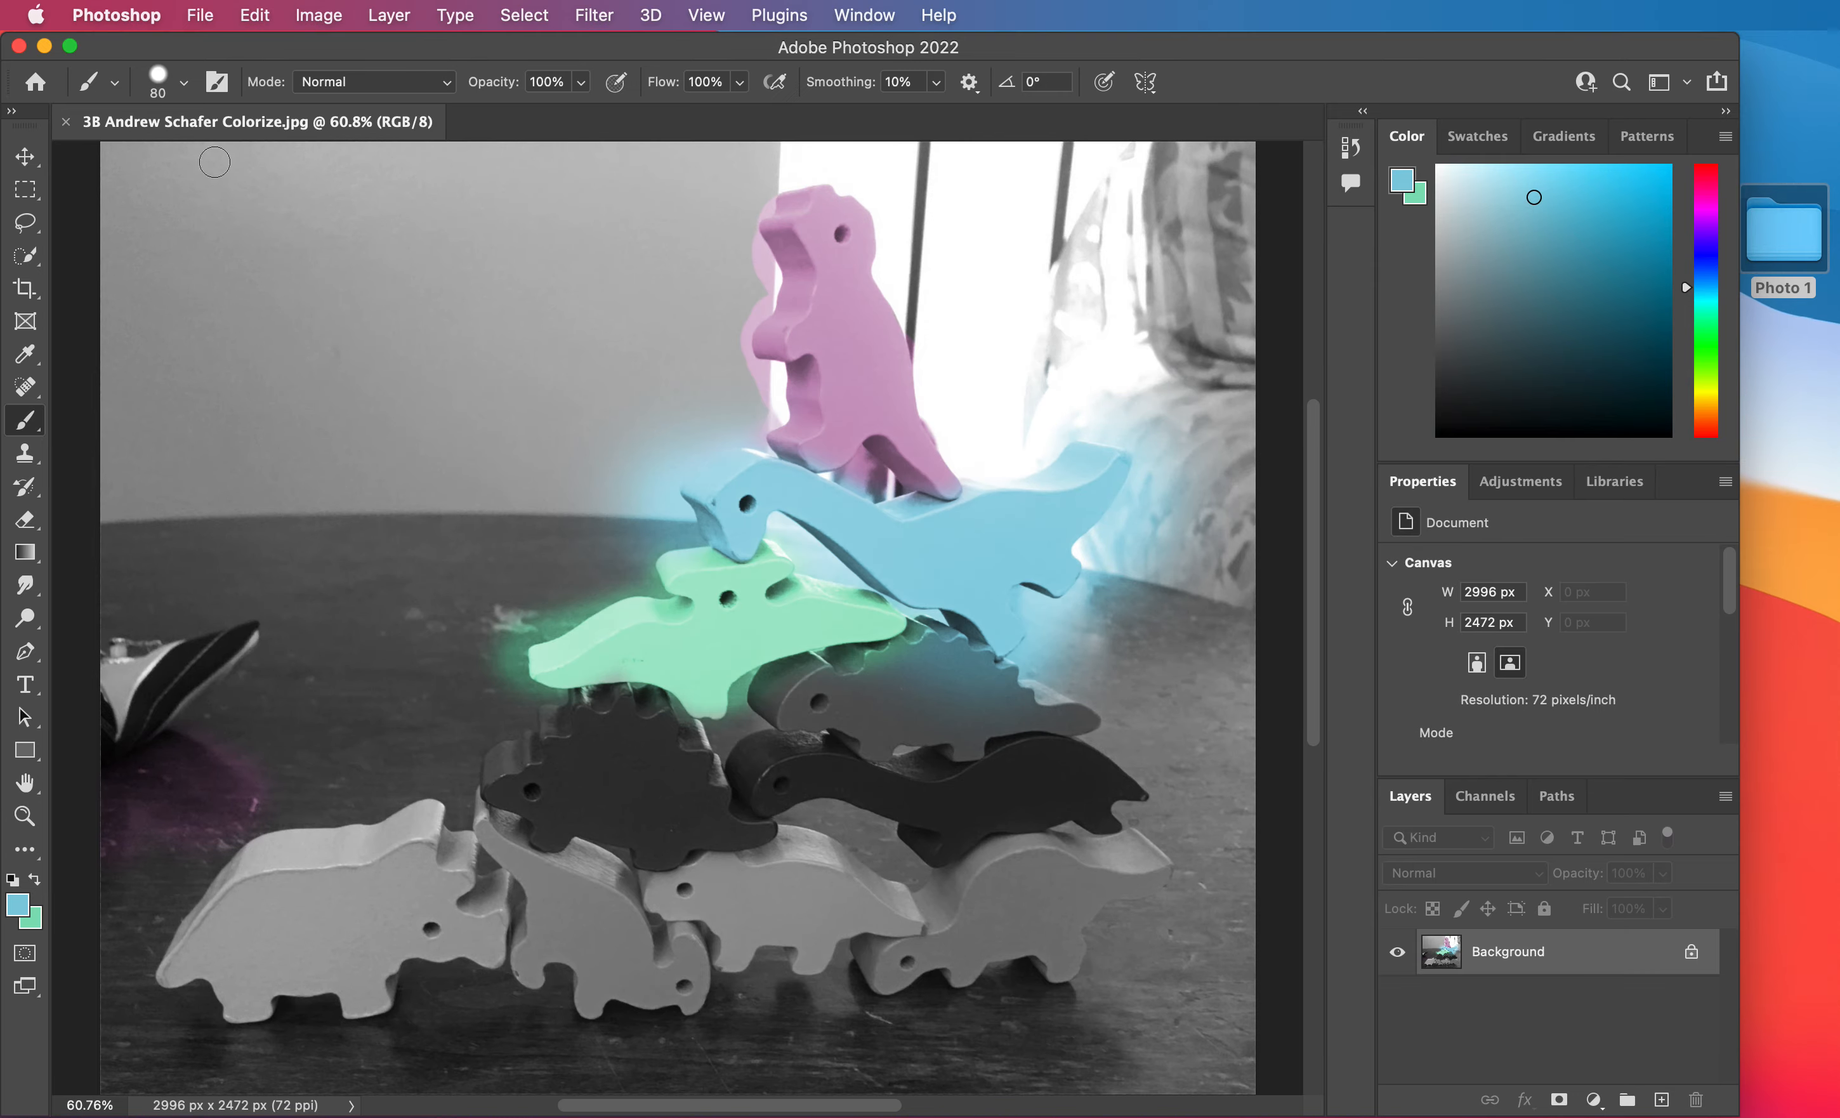
Minimize the editor, open the Colorize Final folder in Finder, and preview the saved 3B dinosaur image.
{"action": "left_click", "coordinate": [44, 46]}
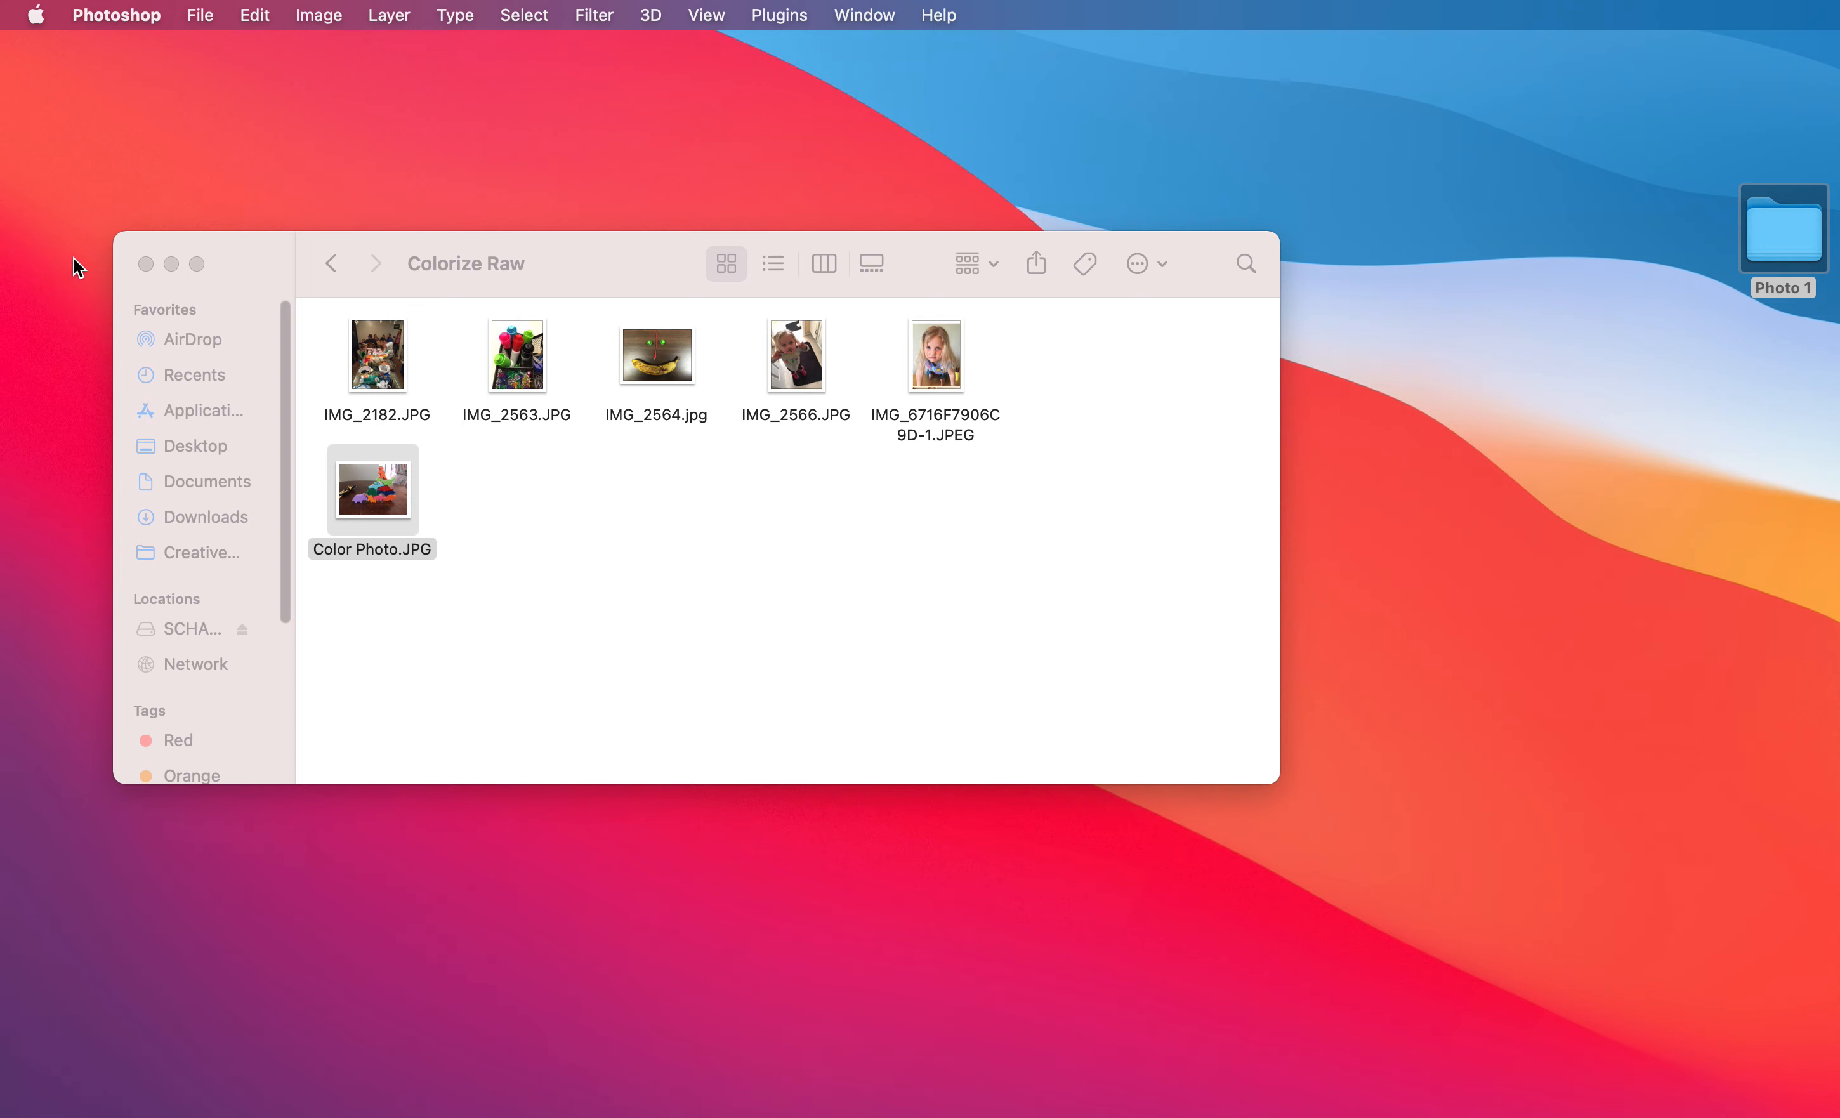
{"action": "left_click", "coordinate": [332, 265]}
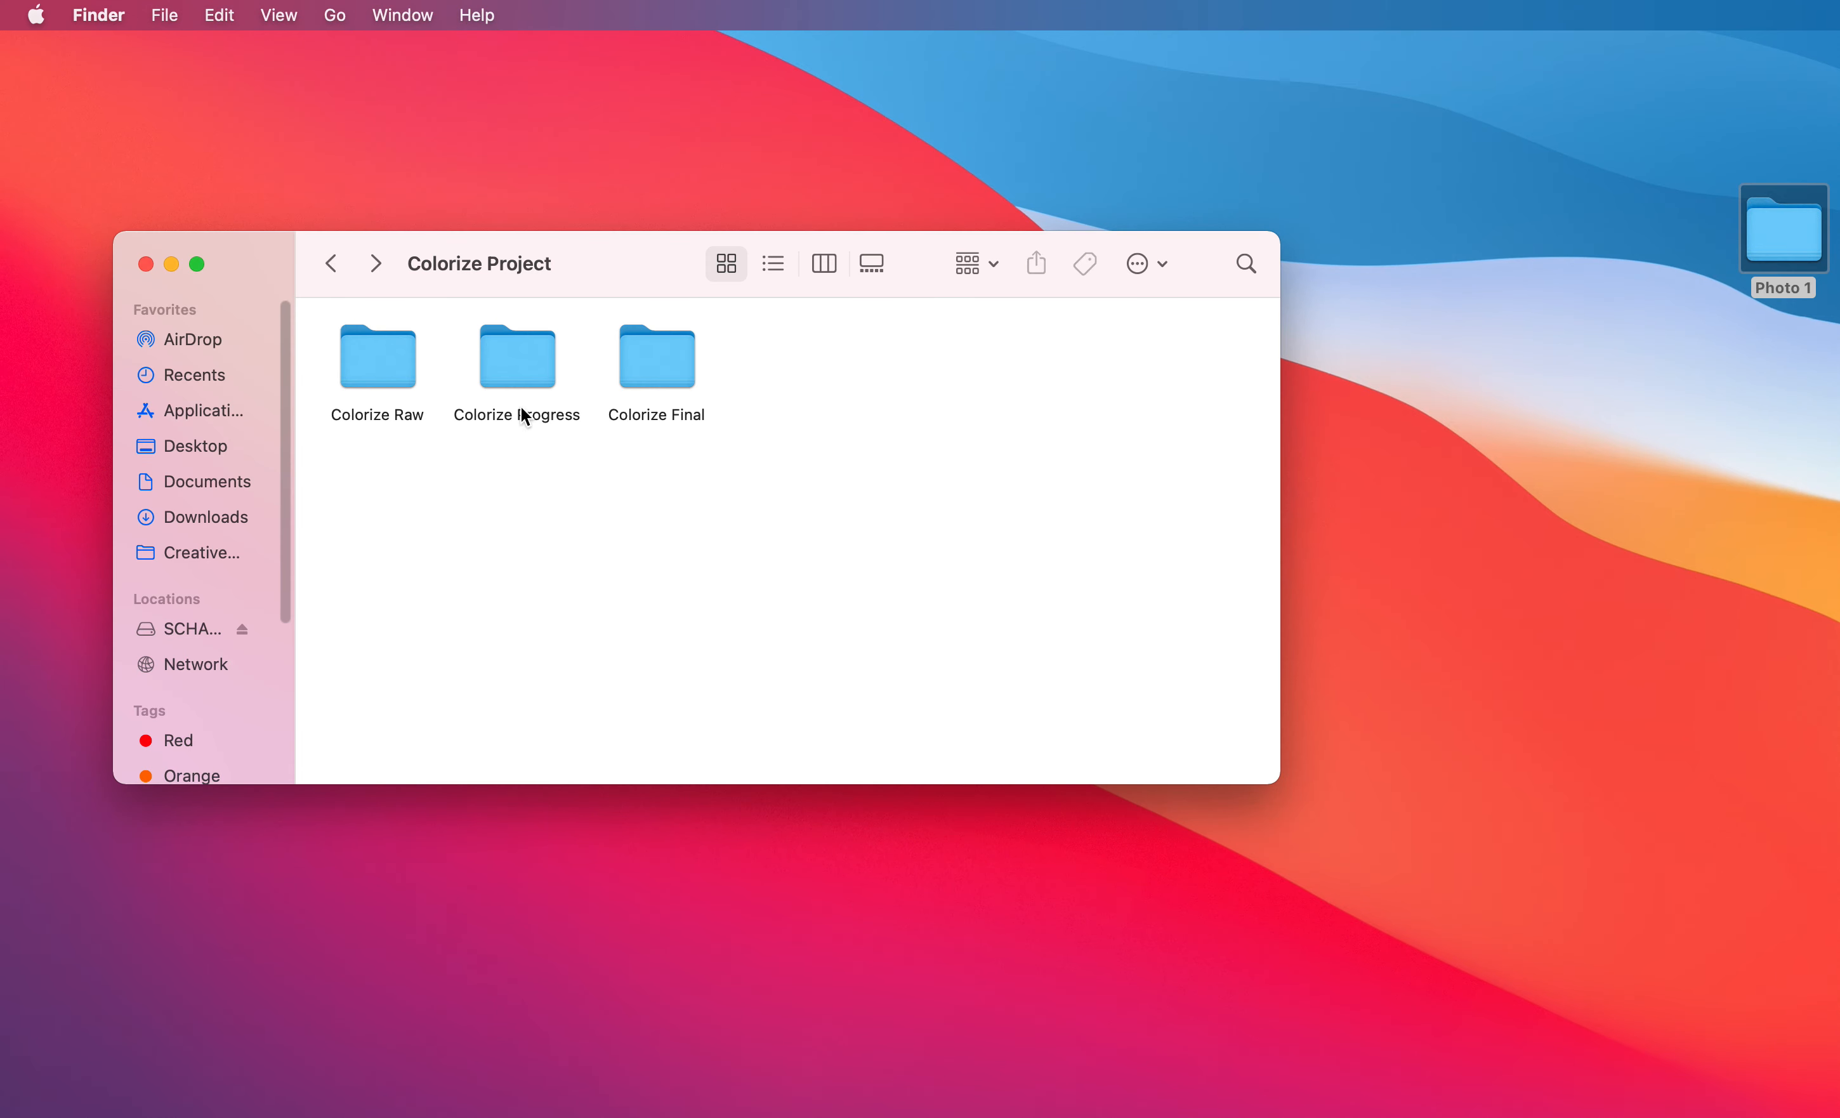
{"action": "double_click", "coordinate": [675, 364]}
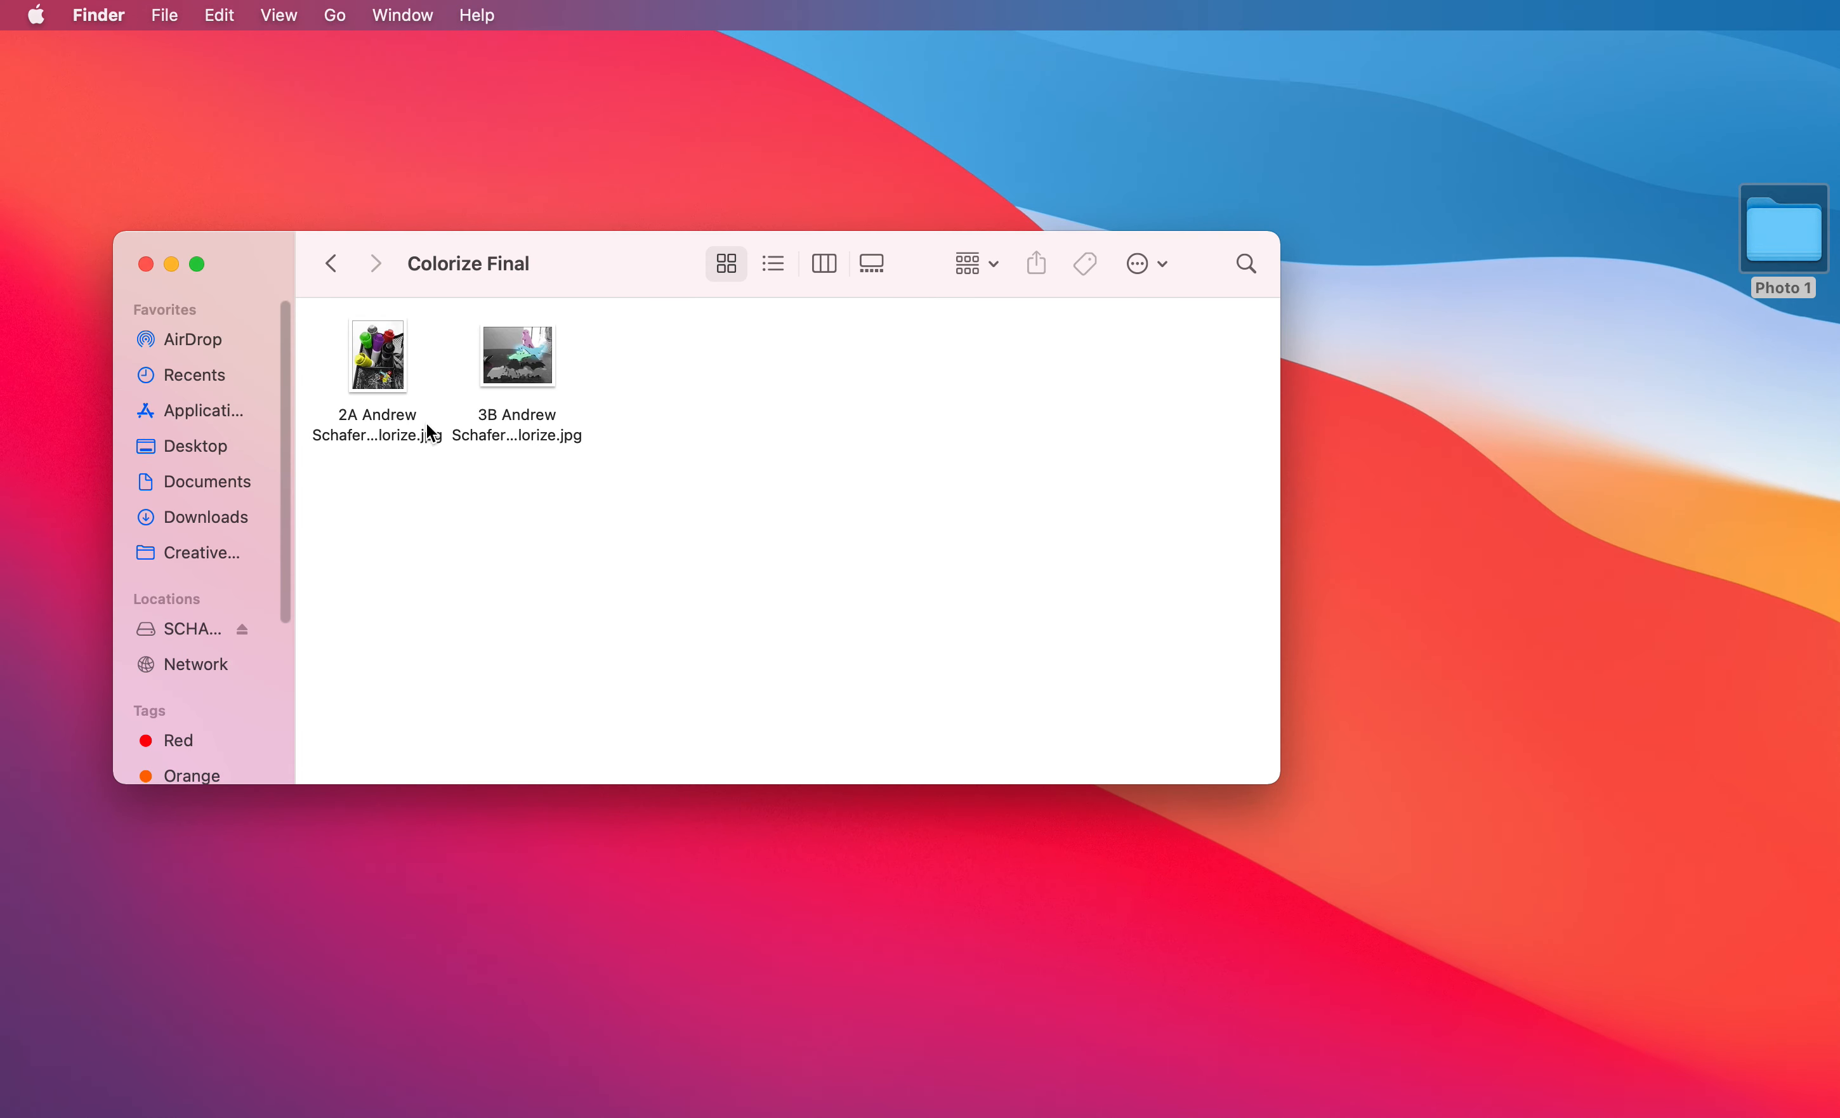
{"action": "left_click", "coordinate": [528, 365]}
{"action": "key", "text": "space"}
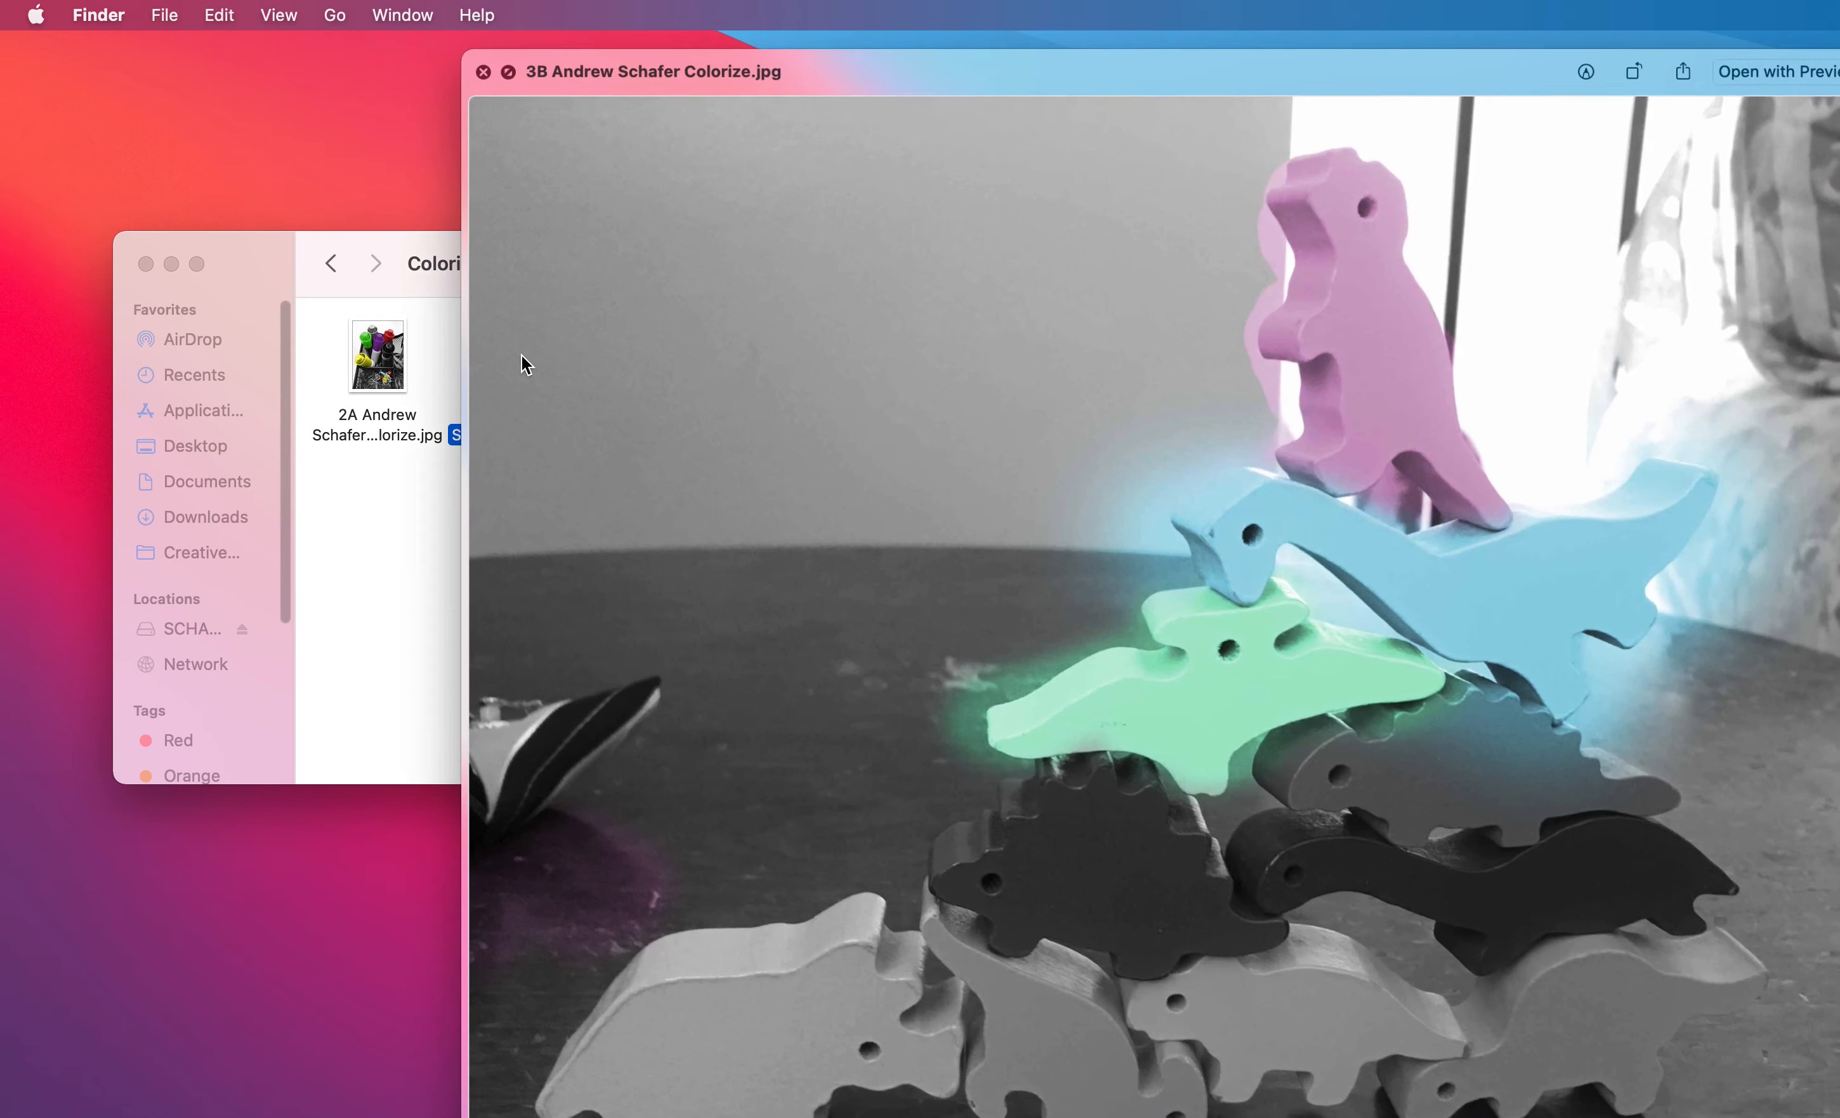
{"action": "key", "text": "space"}
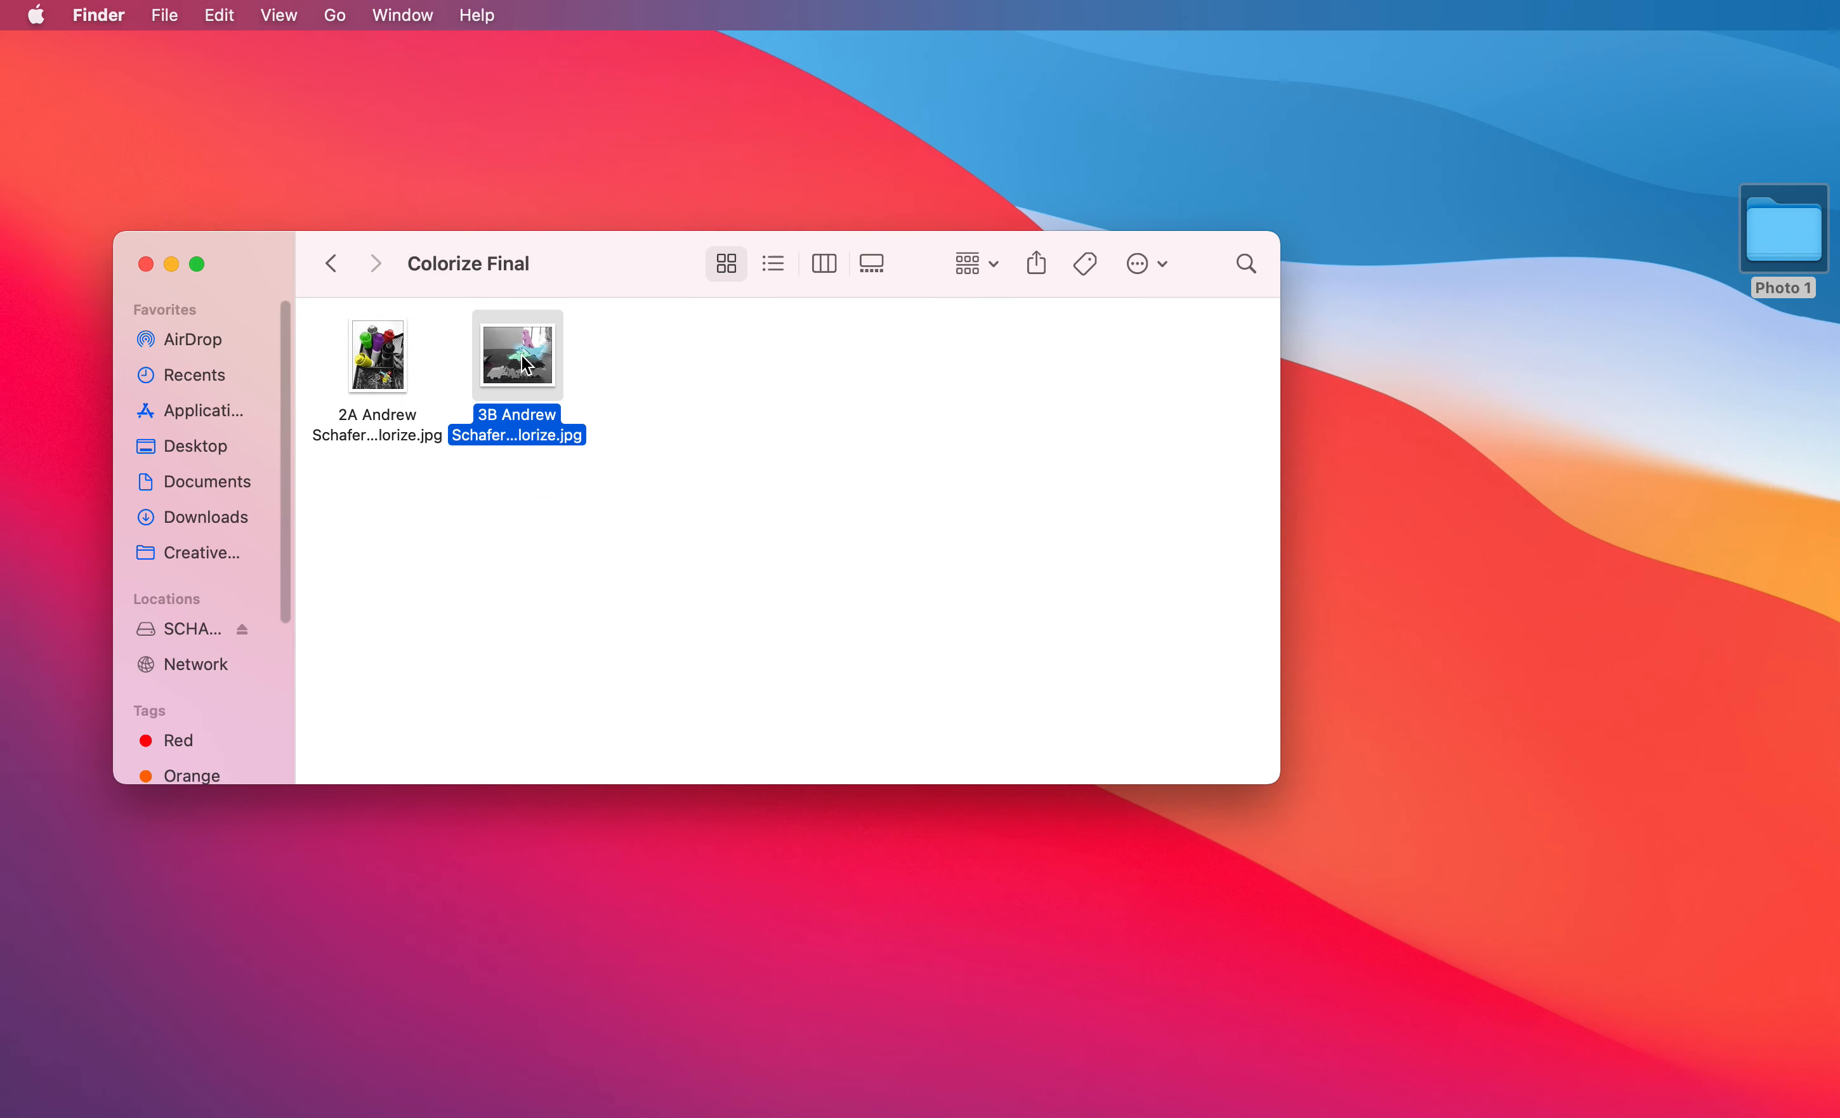
Preview the 2A marker photo in the Colorize Final folder and close the folder window.
{"action": "left_click", "coordinate": [382, 370]}
{"action": "key", "text": "space"}
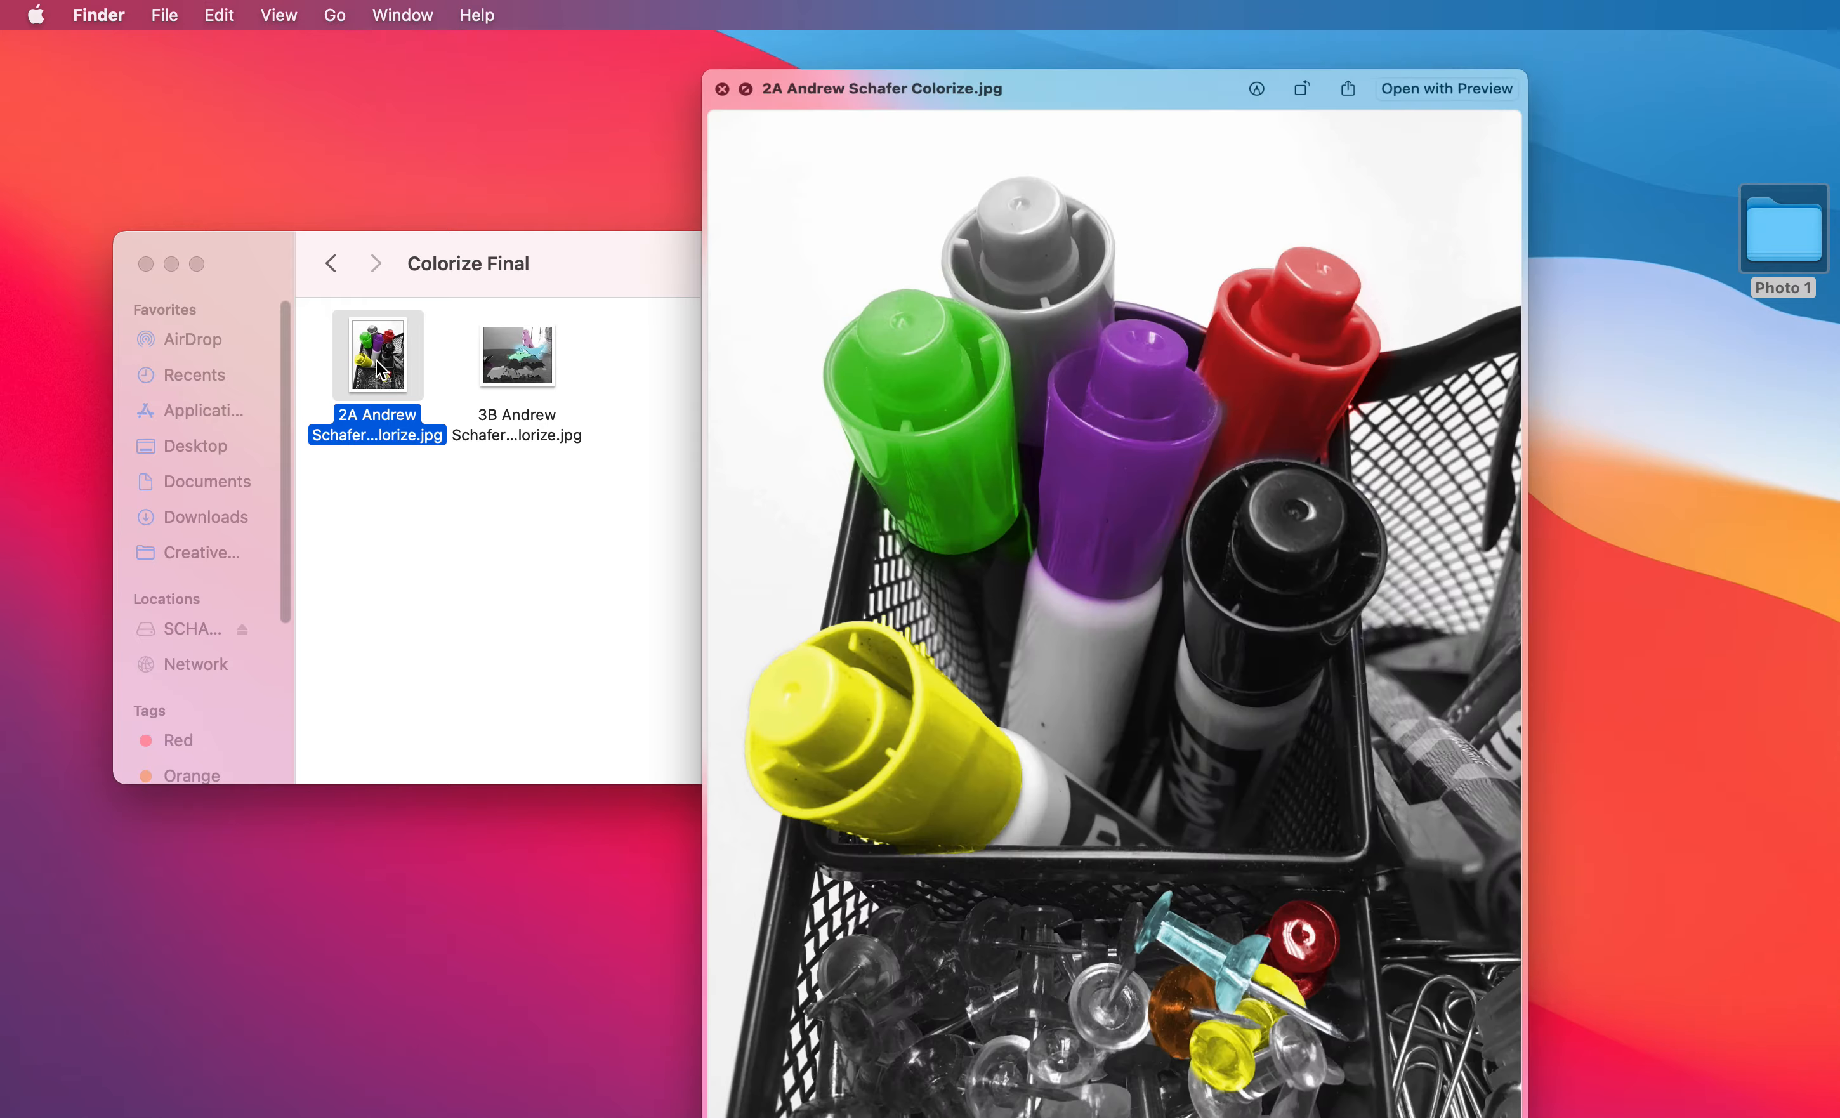
{"action": "key", "text": "space"}
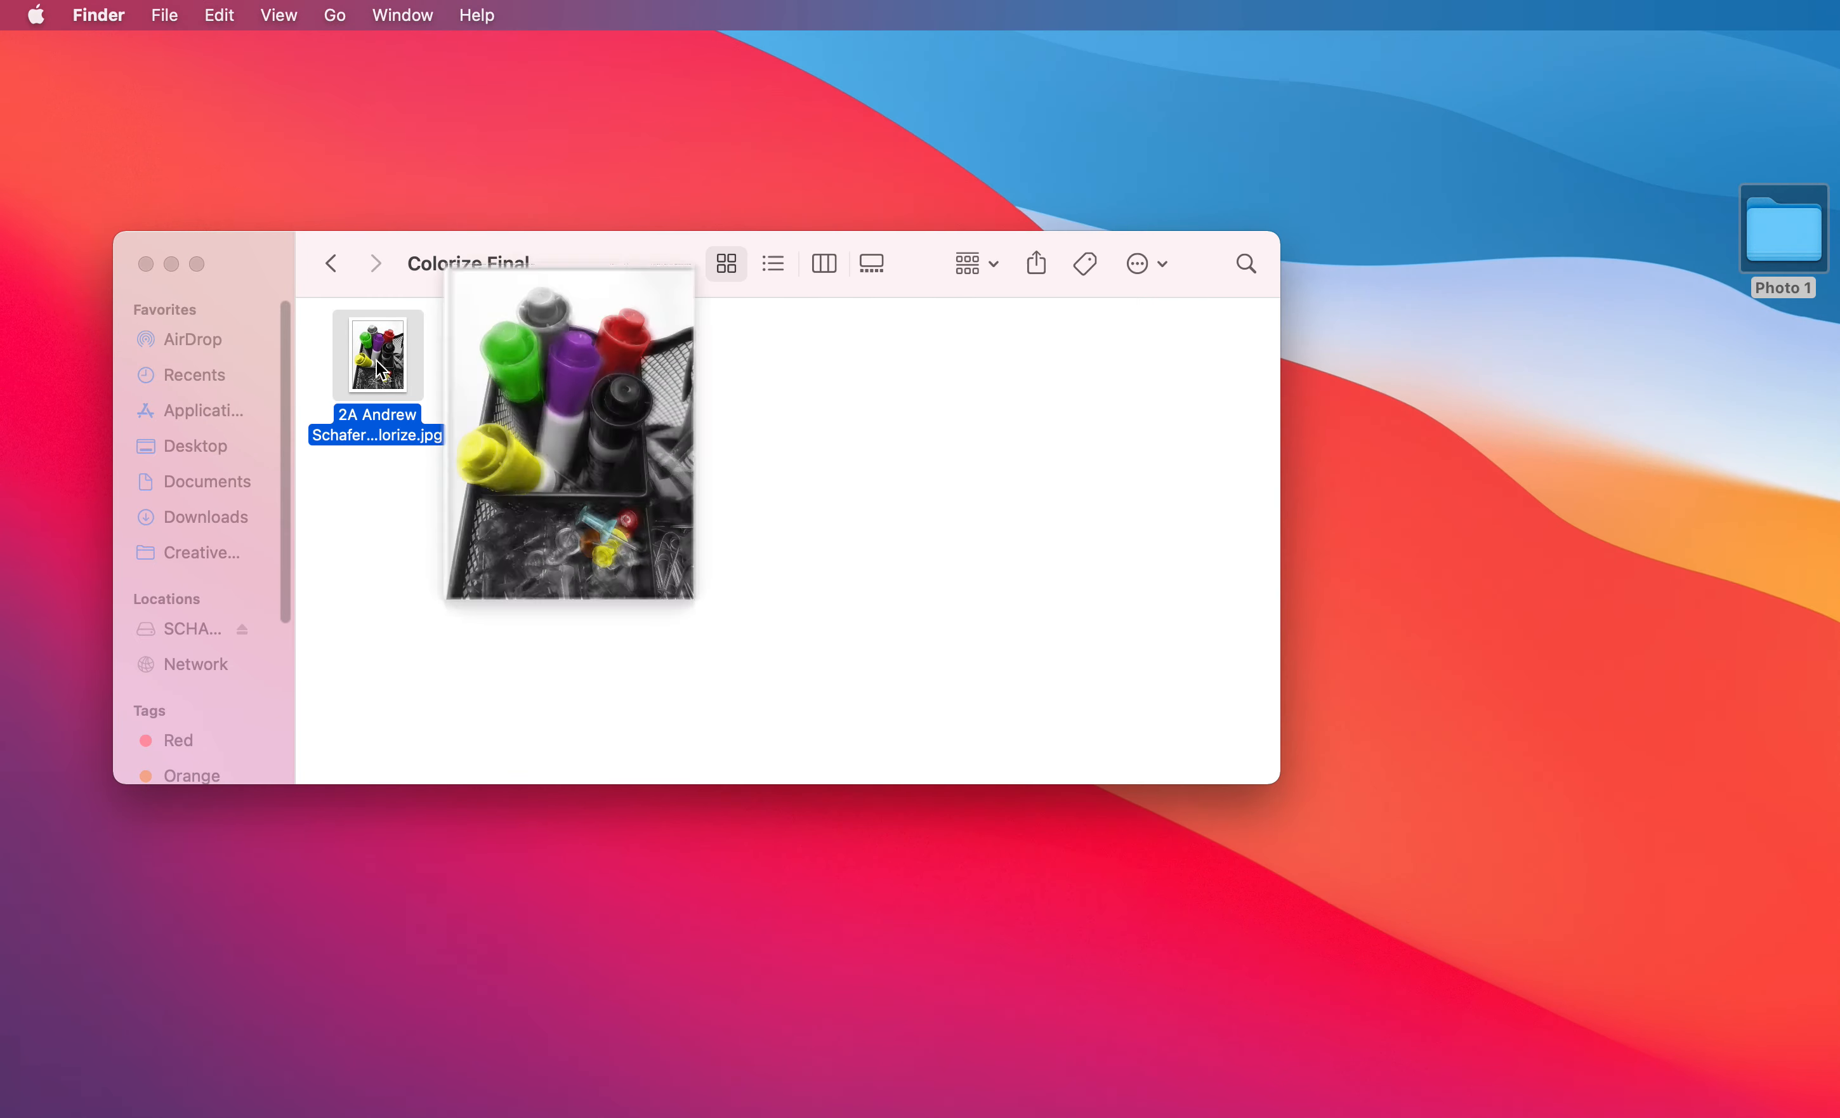
{"action": "left_click", "coordinate": [146, 265]}
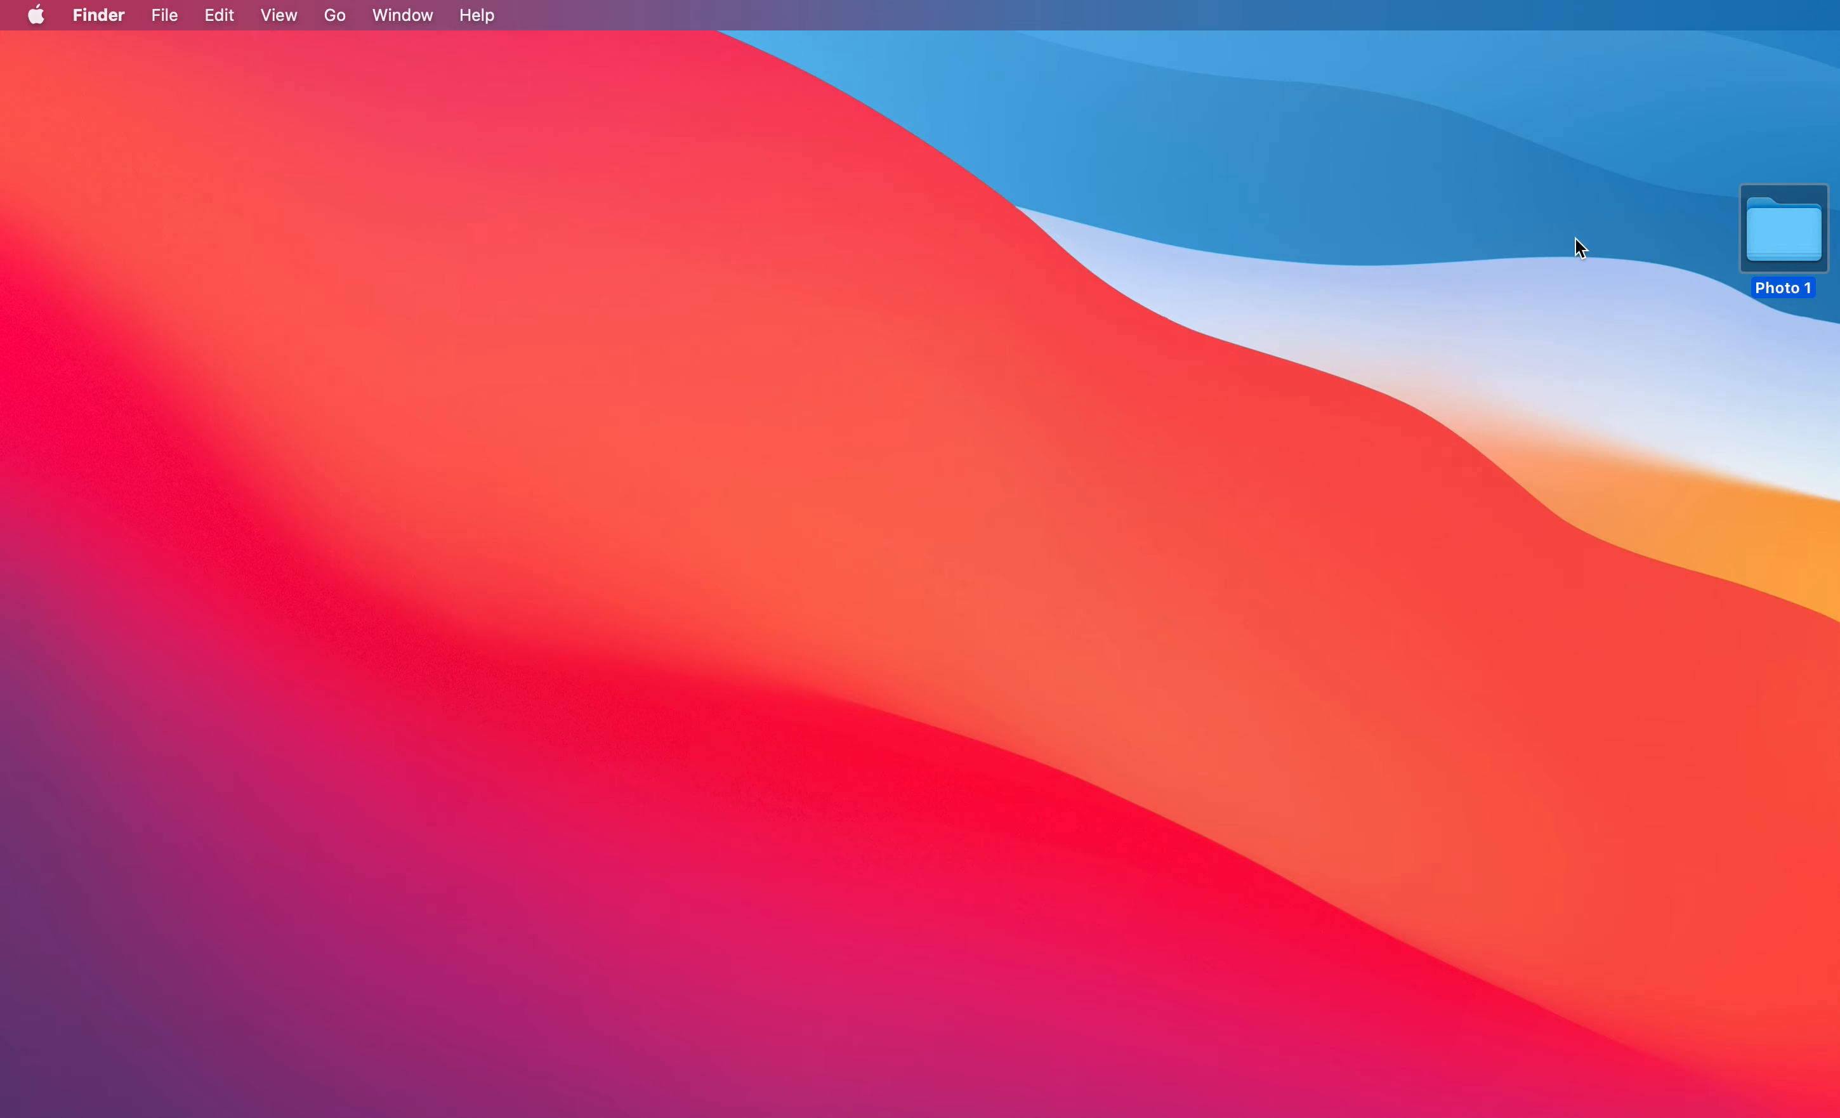